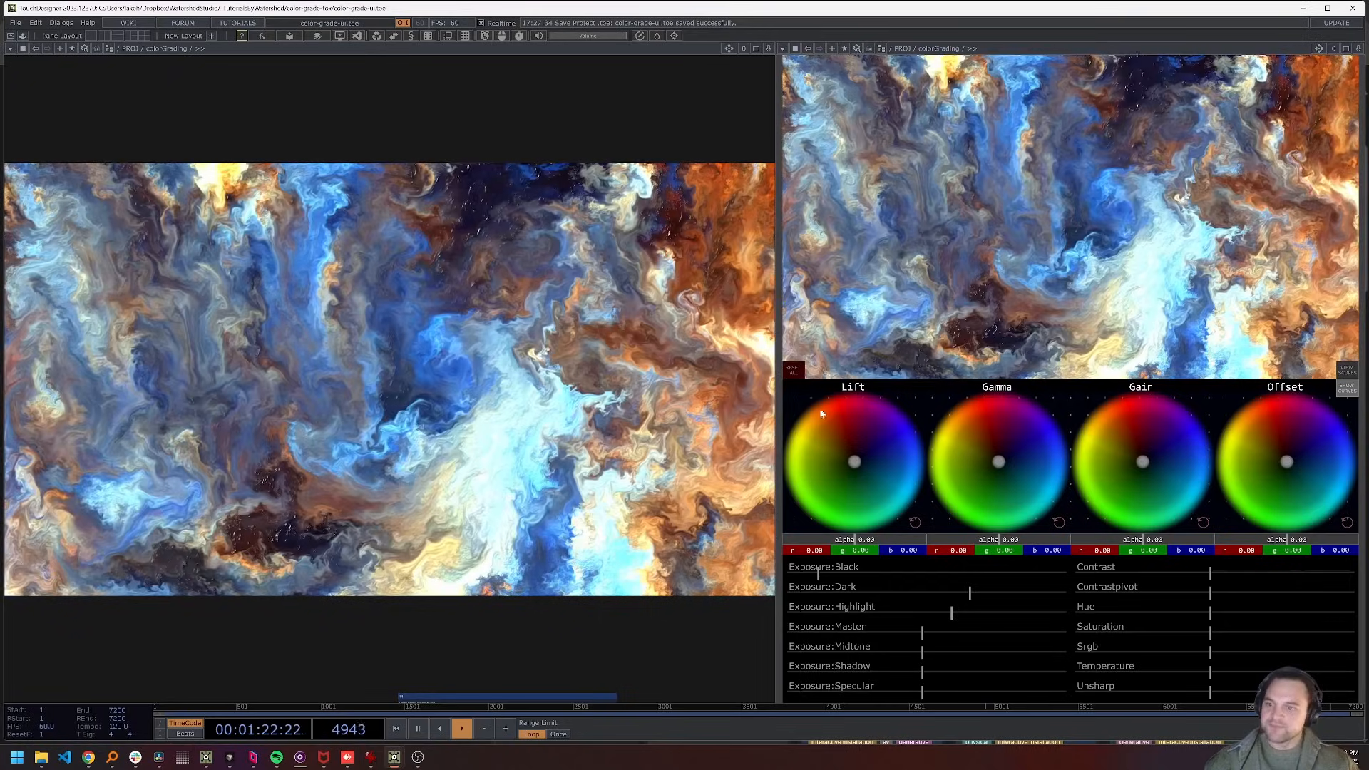
Try tinting the Lift wheel slightly toward cyan and the Gamma wheel more strongly toward cyan, resetting each wheel after its trial
mouse_move(855, 460)
left_mouse_down()
mouse_move(833, 451)
mouse_move(824, 477)
mouse_move(858, 503)
mouse_move(865, 447)
mouse_move(895, 474)
mouse_move(862, 474)
left_mouse_up()
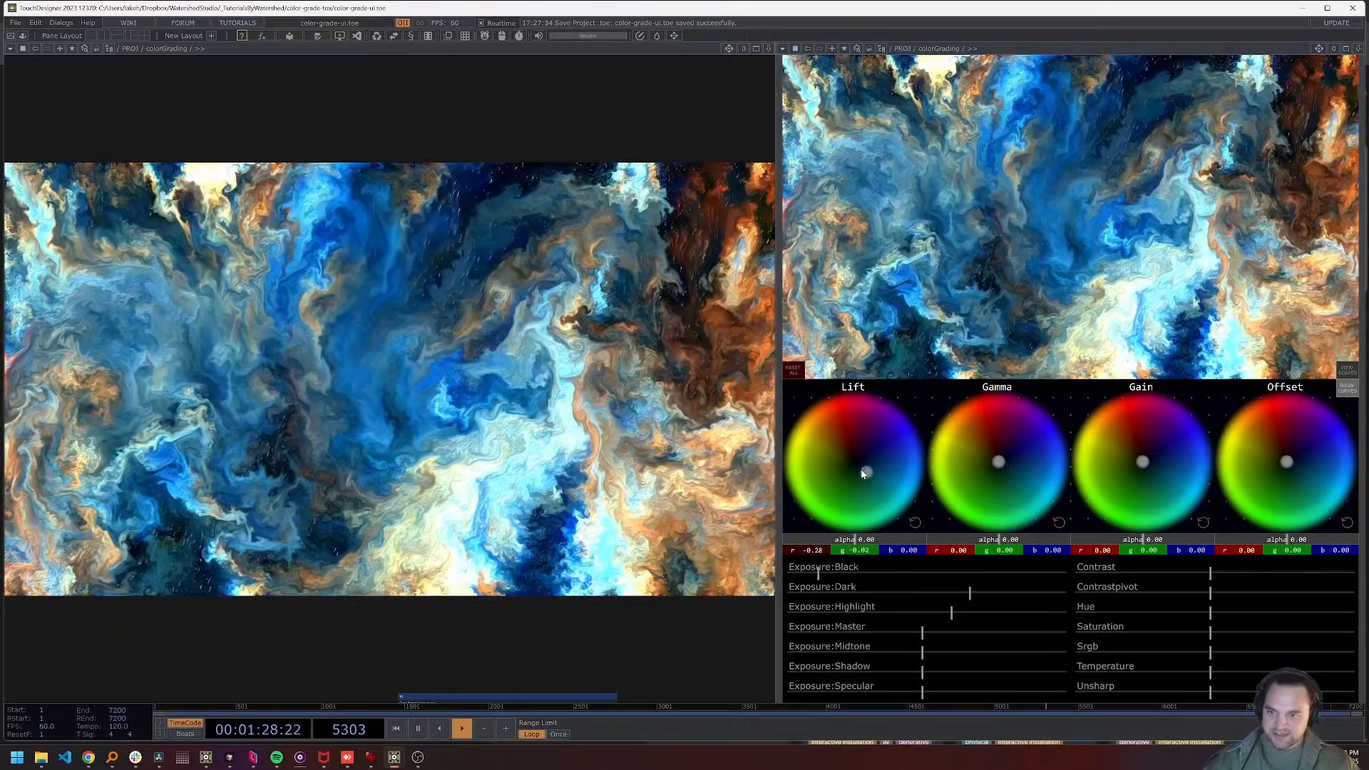
left_click(915, 522)
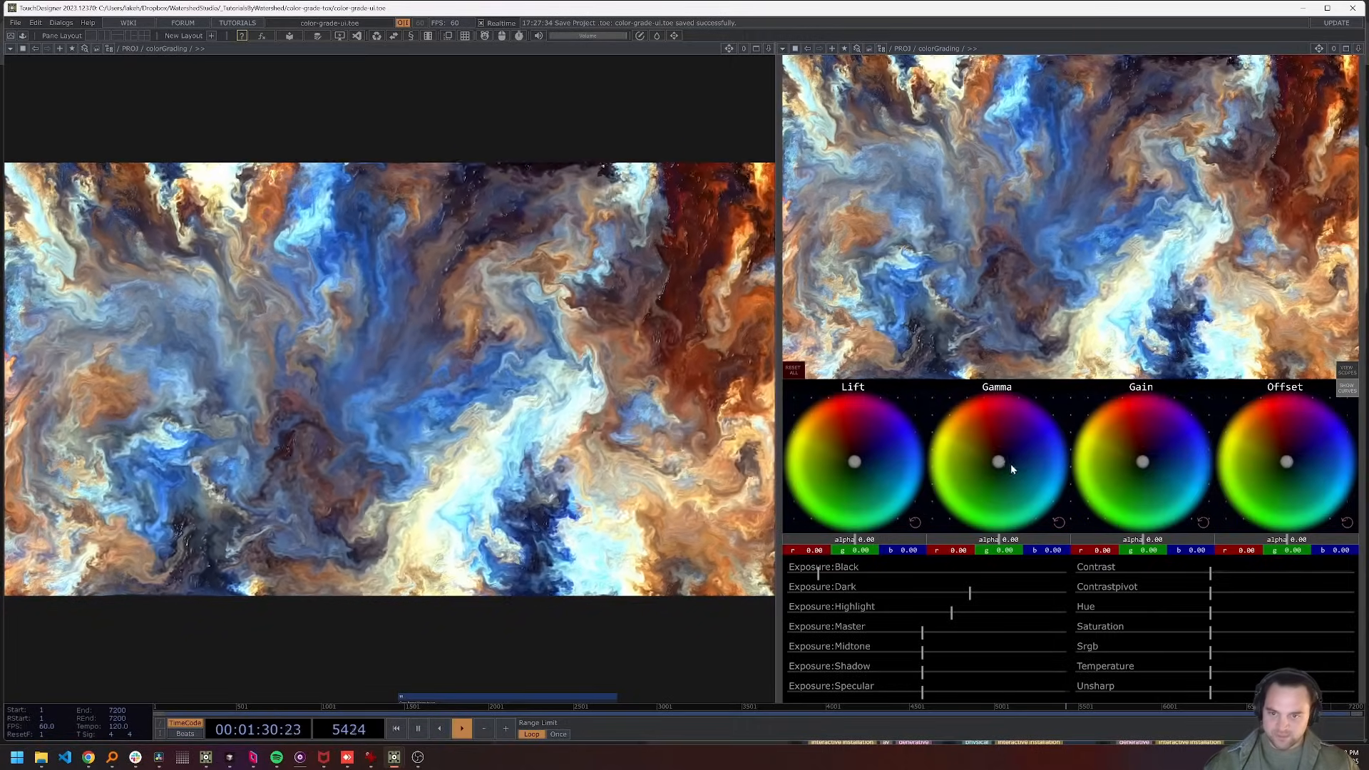
left_click_drag(1006, 464, 1032, 479)
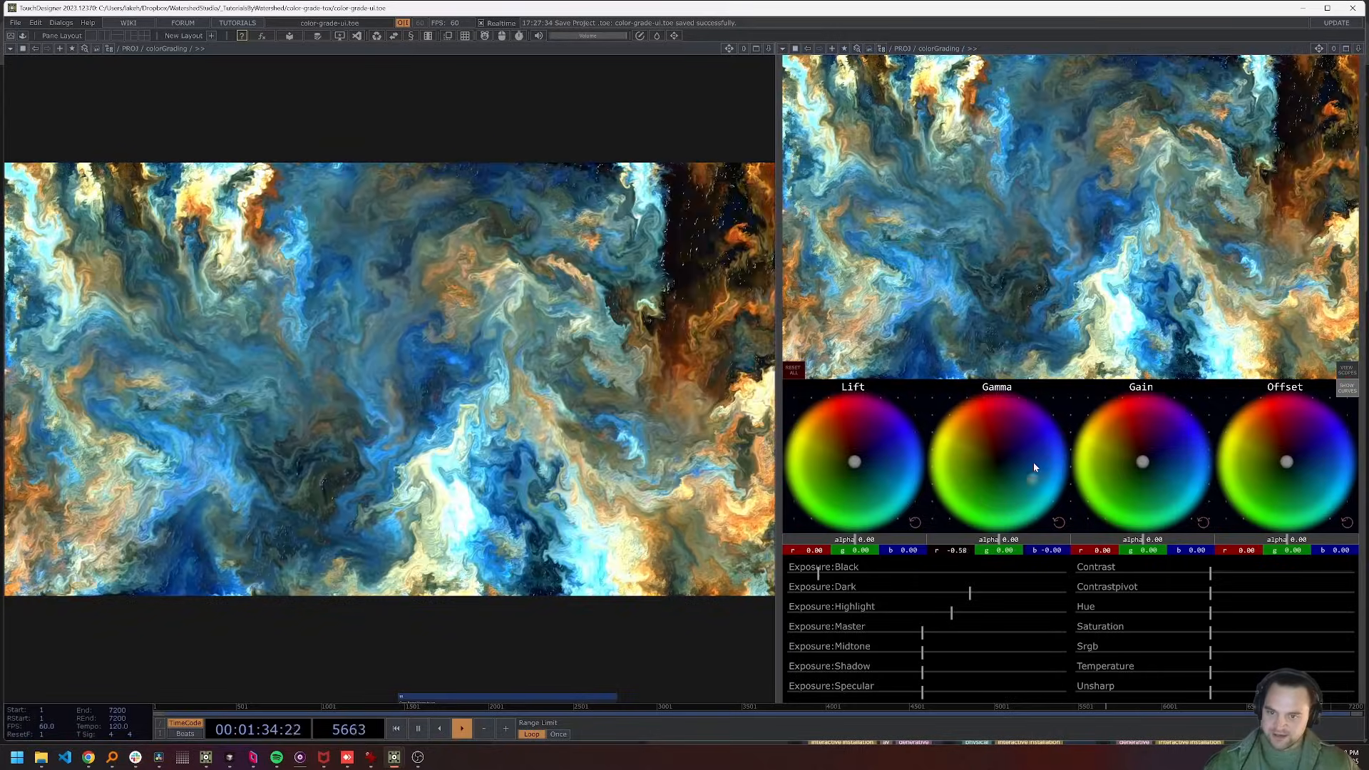
left_click(1058, 521)
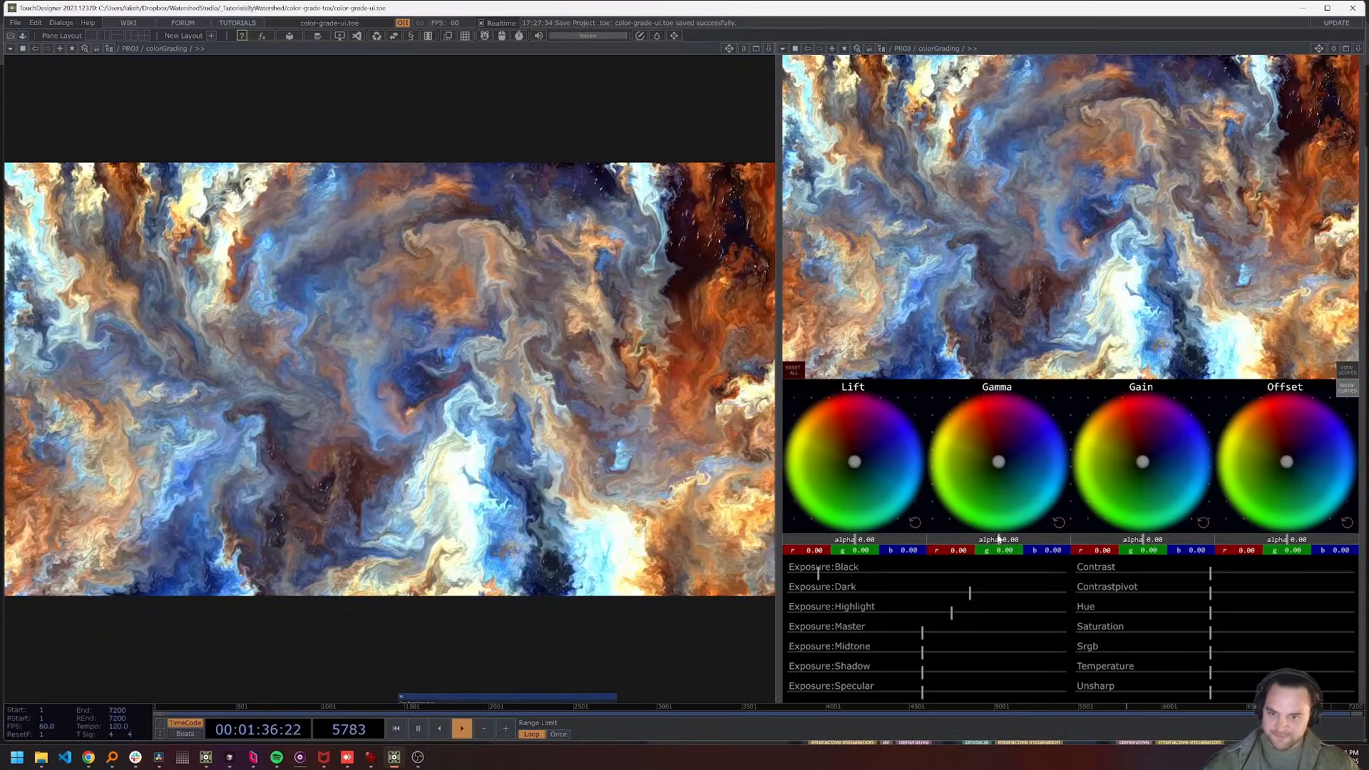
Try raising the Gamma alpha and lowering it to about -0.05, resetting the Gamma wheel after each trial
left_click_drag(998, 539, 1045, 540)
left_click(1060, 523)
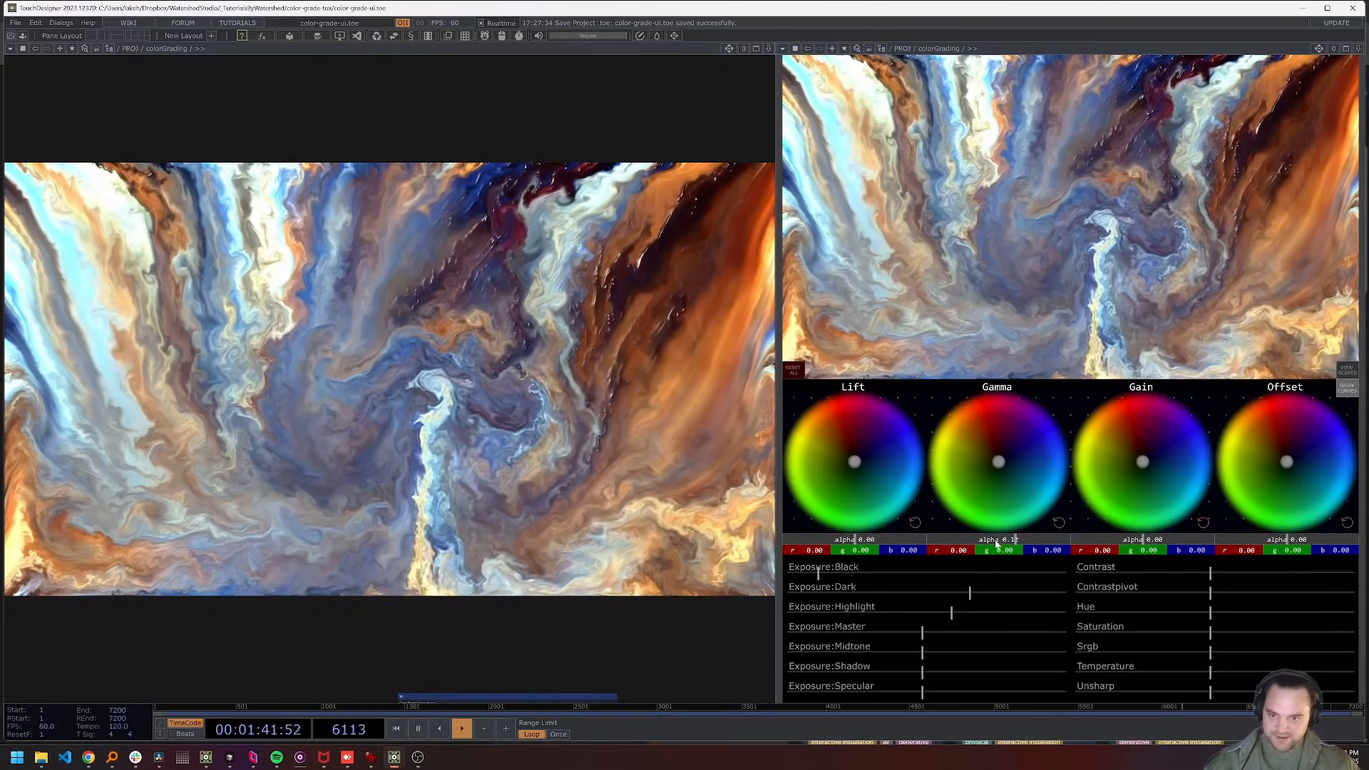
left_click_drag(998, 539, 991, 542)
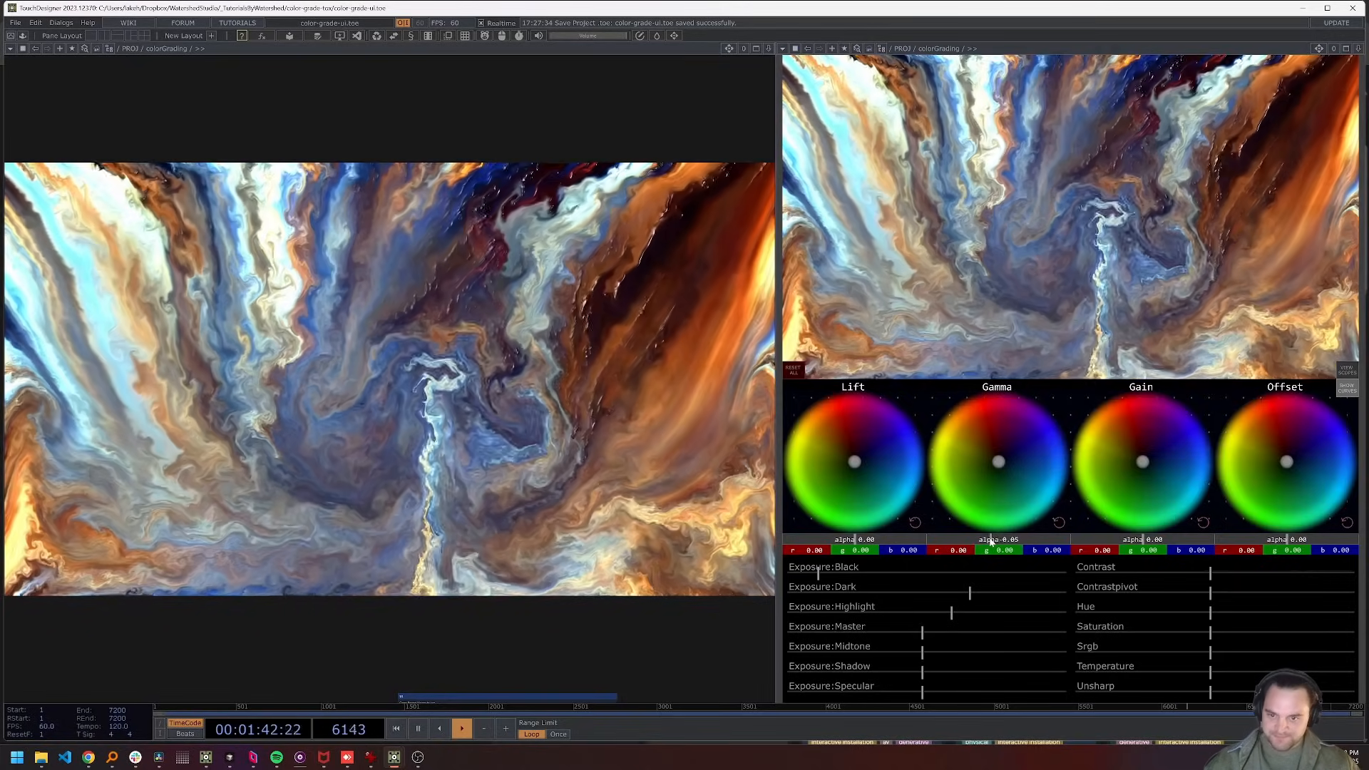
left_click(1059, 521)
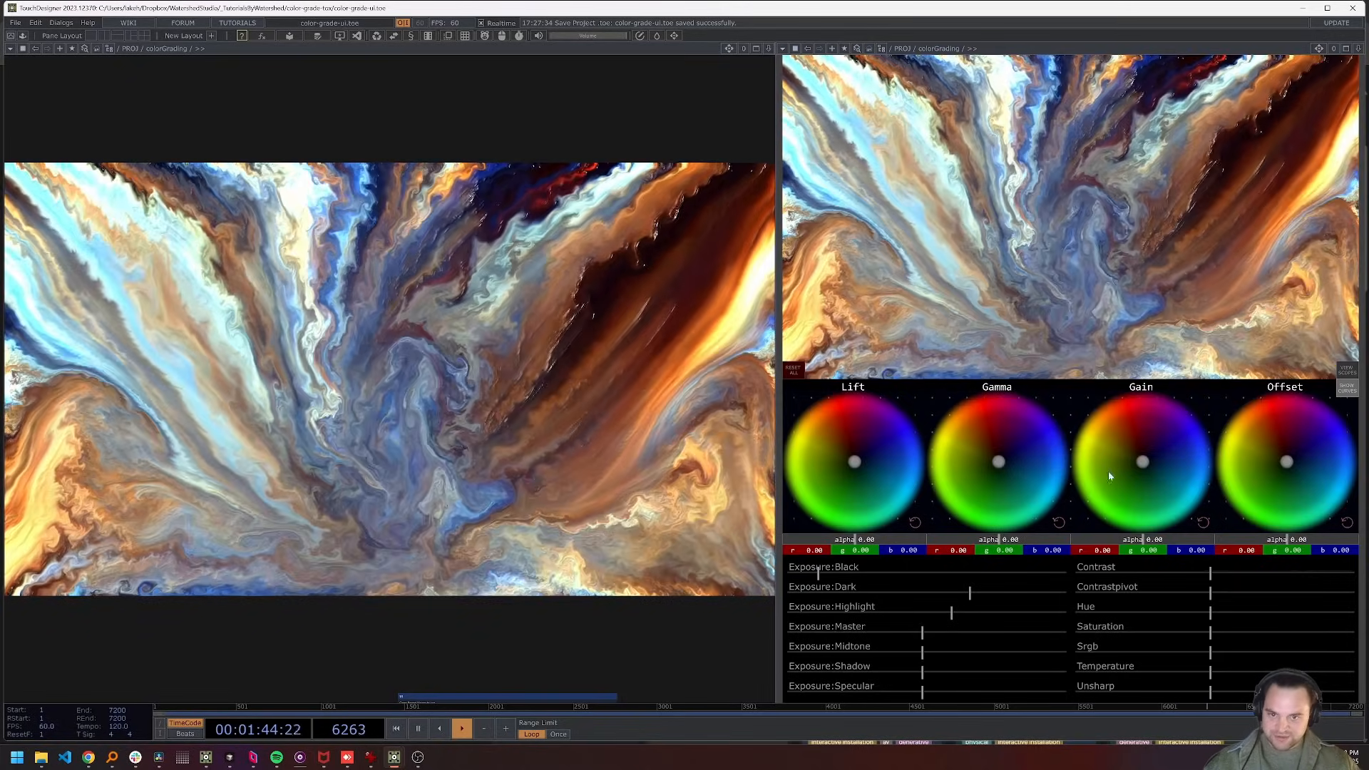
Try tinting Gain toward orange and reset it, and try Offset toward red, Gain toward cyan, Gamma toward yellow and Lift toward green
mouse_move(1109, 476)
left_mouse_down()
mouse_move(1169, 433)
mouse_move(1166, 484)
mouse_move(1129, 457)
left_mouse_up()
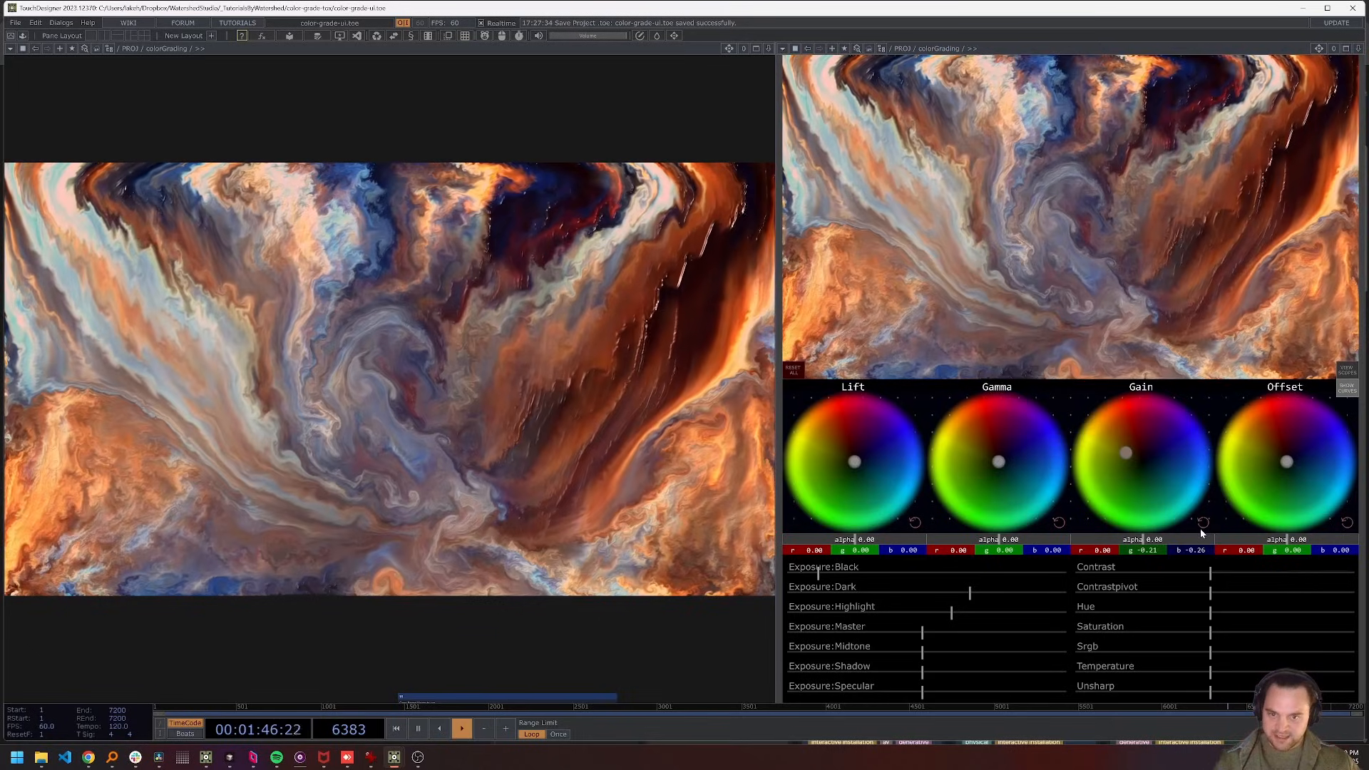
left_click(1203, 521)
left_click_drag(1286, 461, 1165, 481)
left_click_drag(1005, 452, 967, 487)
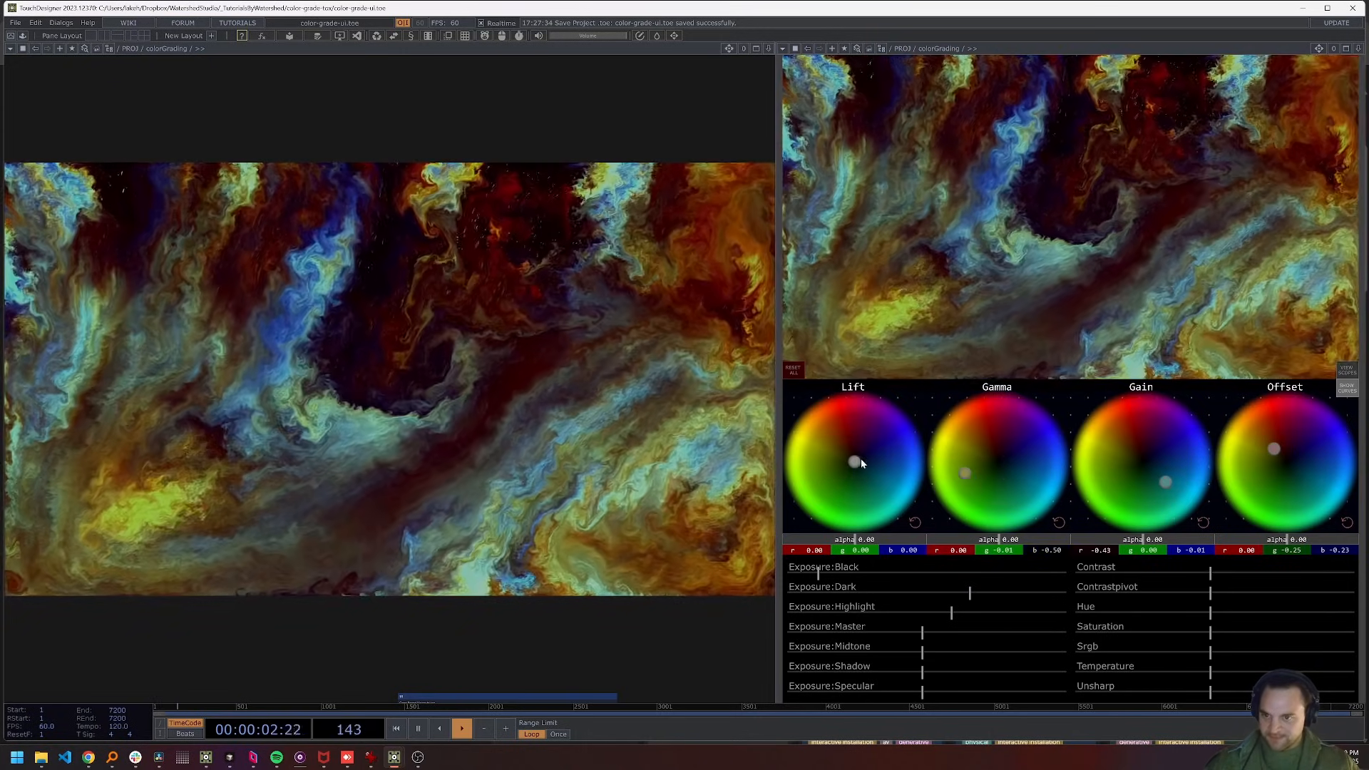
mouse_move(862, 464)
left_mouse_down()
mouse_move(865, 441)
mouse_move(859, 485)
left_mouse_up()
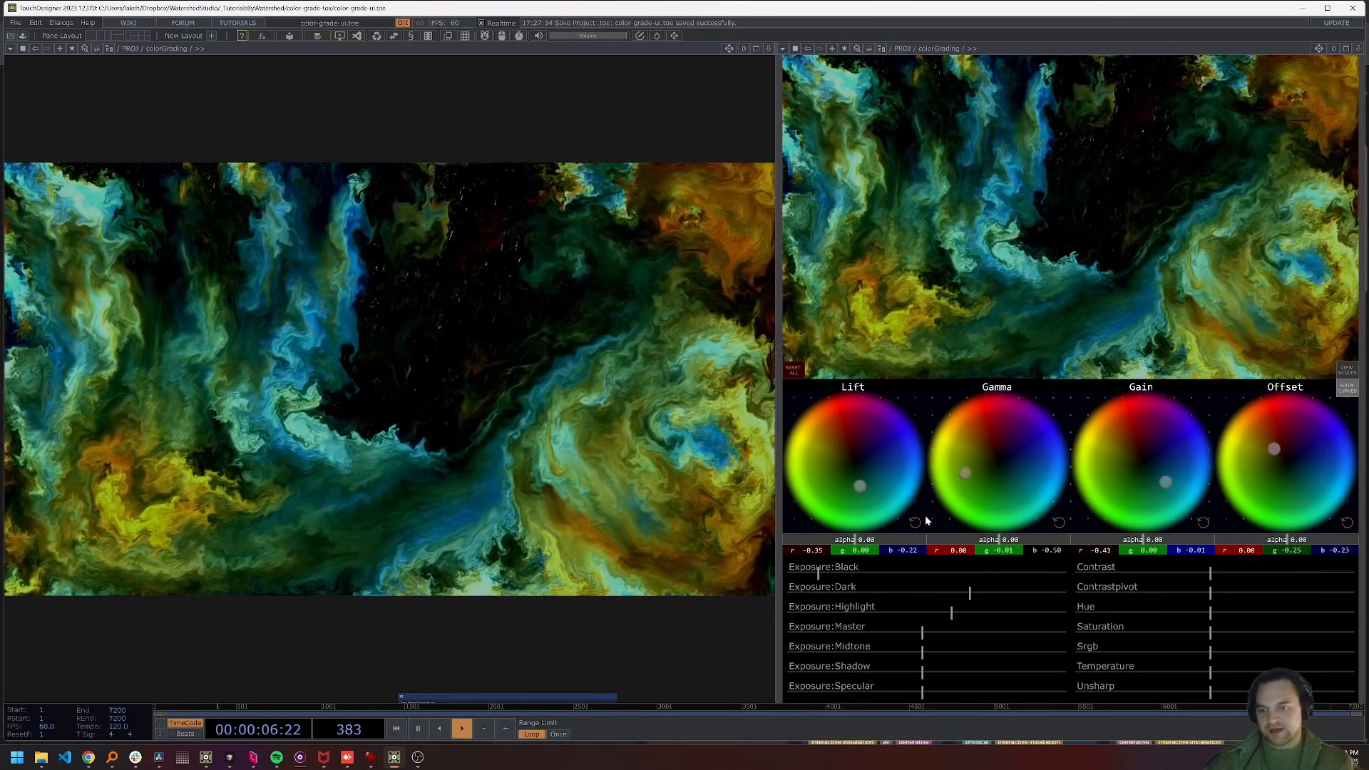
Reset all grading controls to their defaults and switch from the color wheels to the exposure curve
left_click(791, 370)
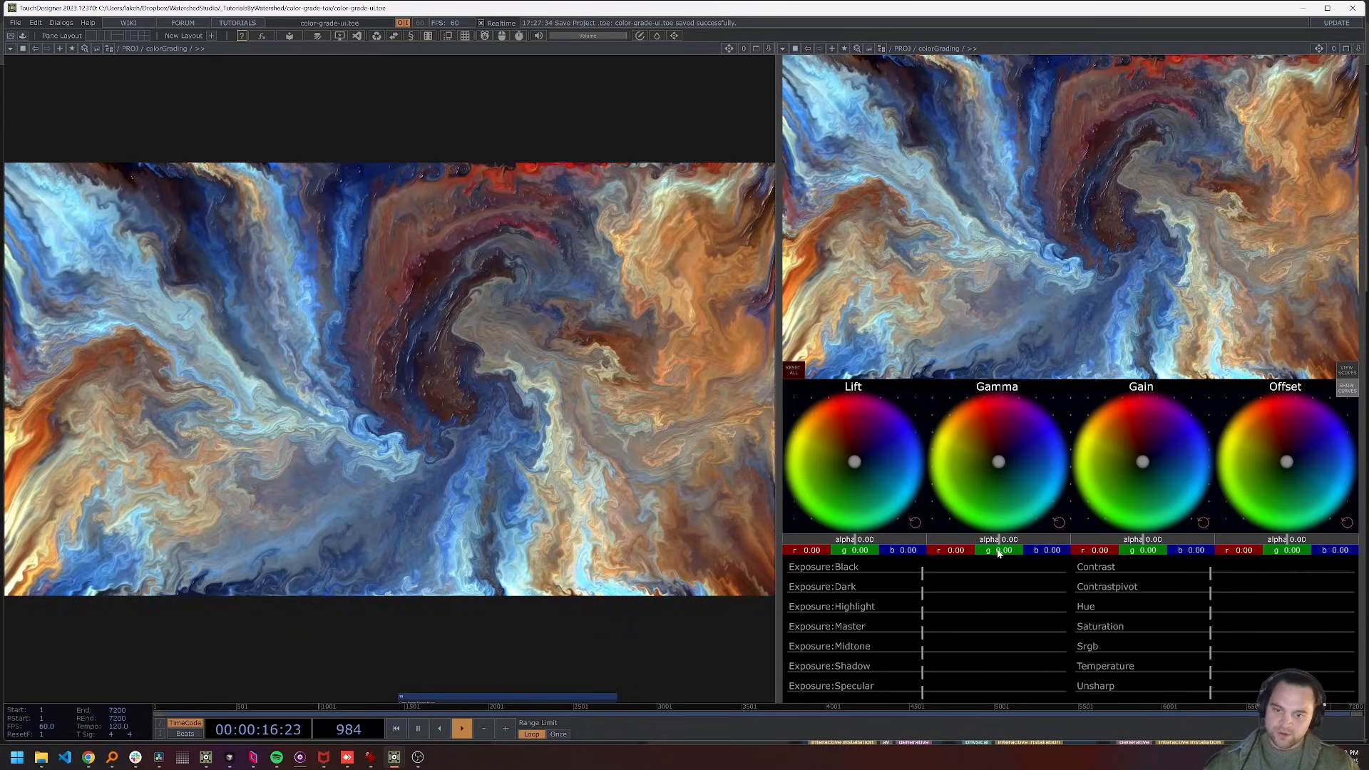
left_click(1346, 389)
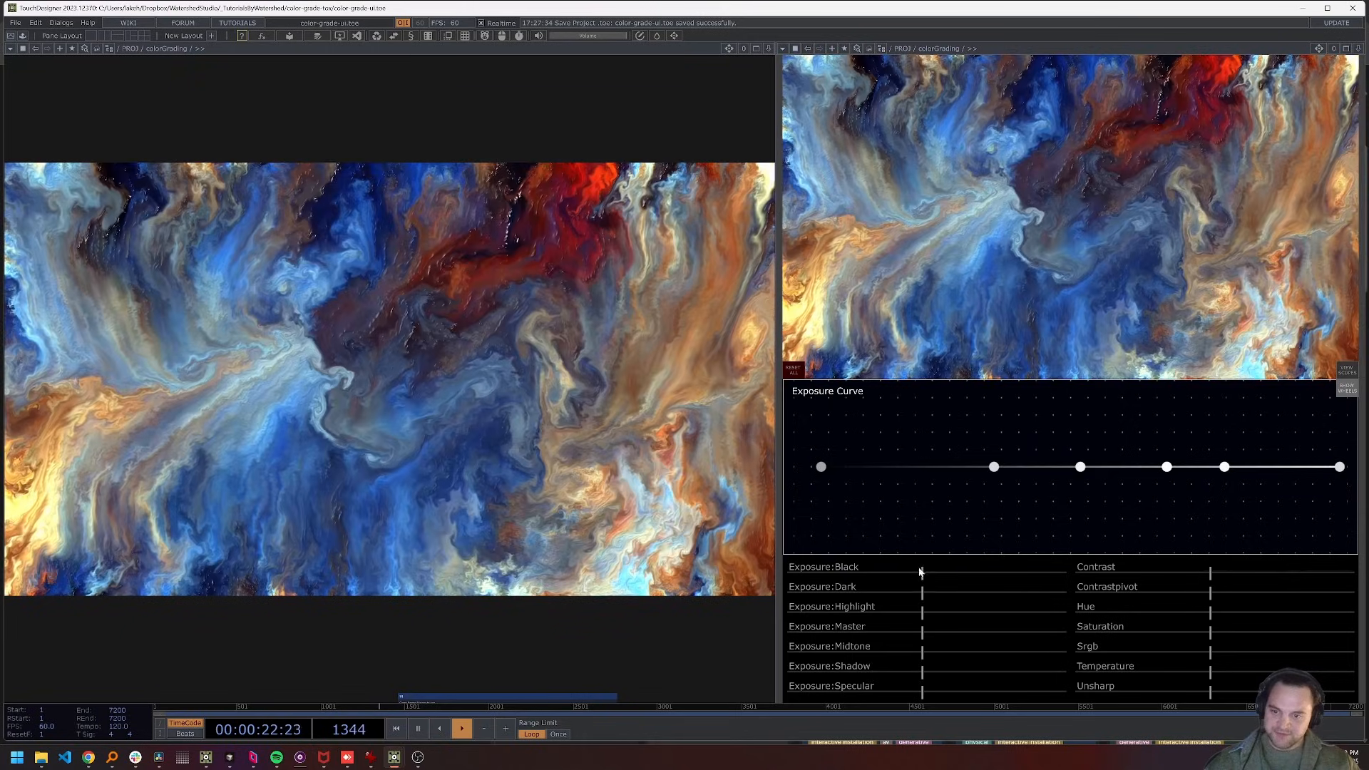
Lower the Black exposure to about -0.72, reduce the Dark exposure moderately, and raise the Midtone exposure slightly
left_click_drag(919, 571, 823, 571)
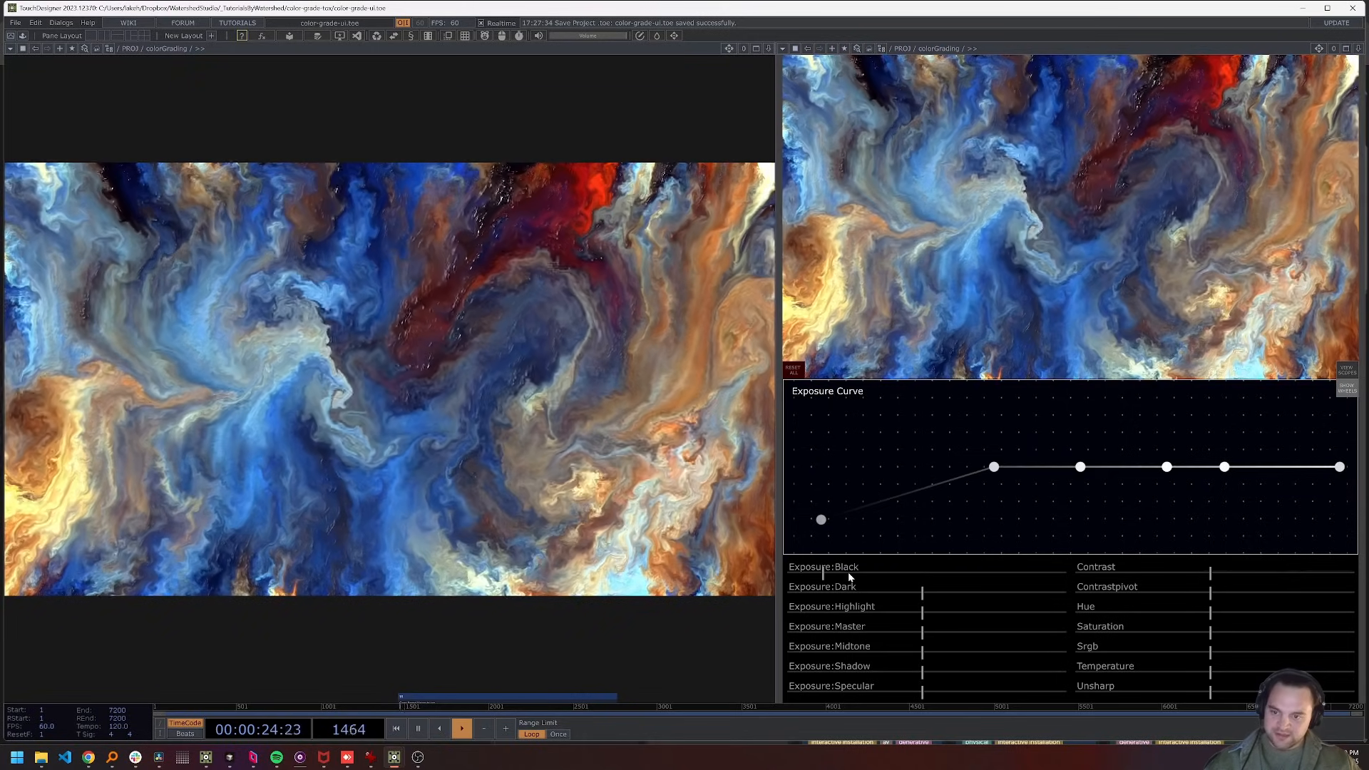
mouse_move(922, 592)
left_mouse_down()
mouse_move(884, 599)
mouse_move(919, 601)
left_mouse_up()
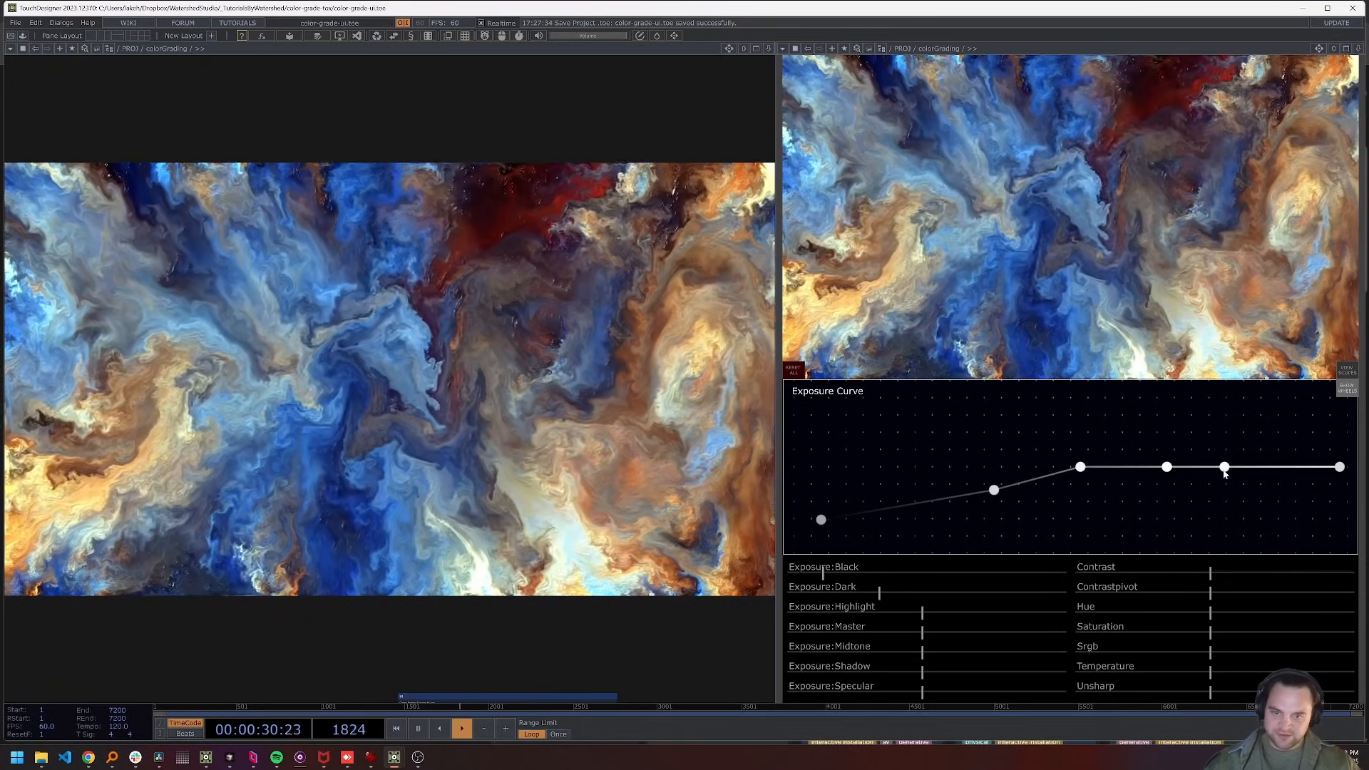
left_click_drag(1166, 487, 1167, 447)
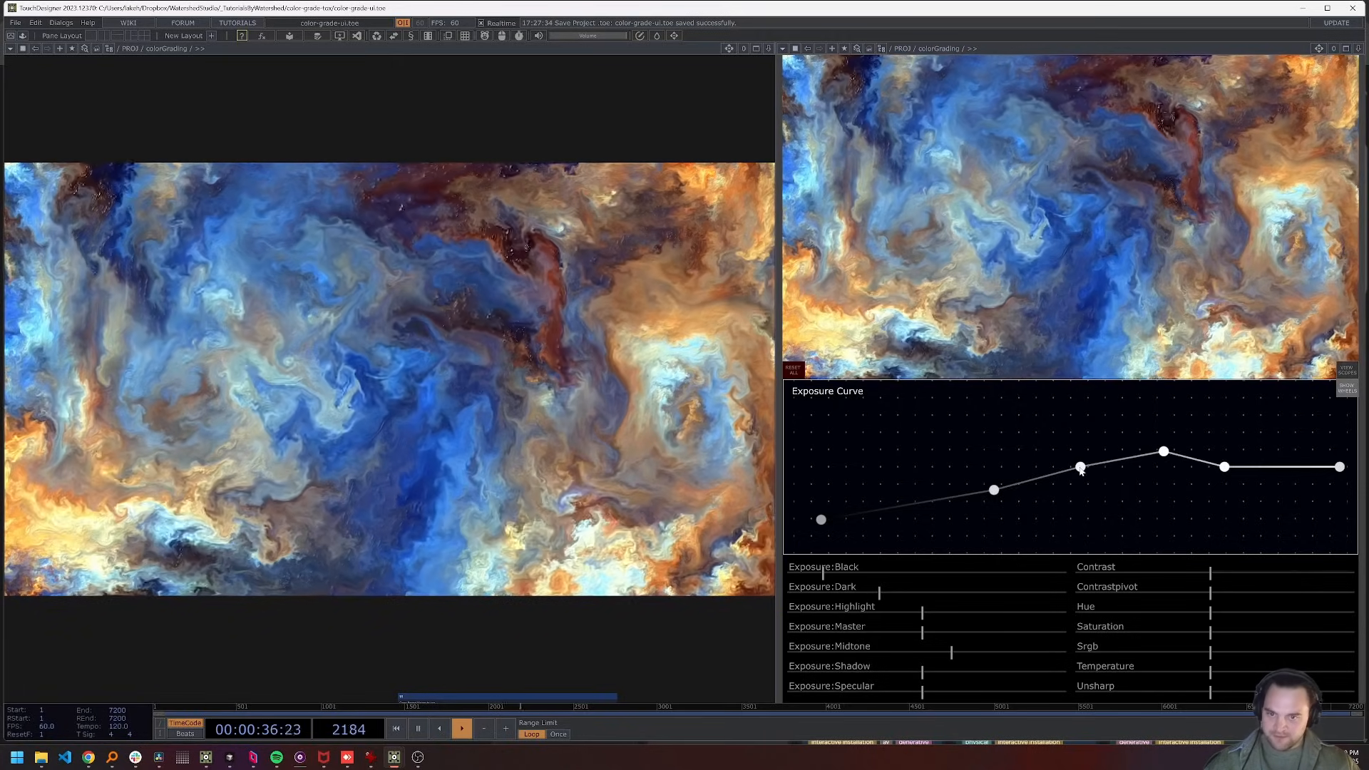
Reshape the exposure curve with lower Dark and Shadow, Midtone at about -0.22, a slightly raised Highlight, and Specular at about 0.36
left_click_drag(996, 497, 953, 521)
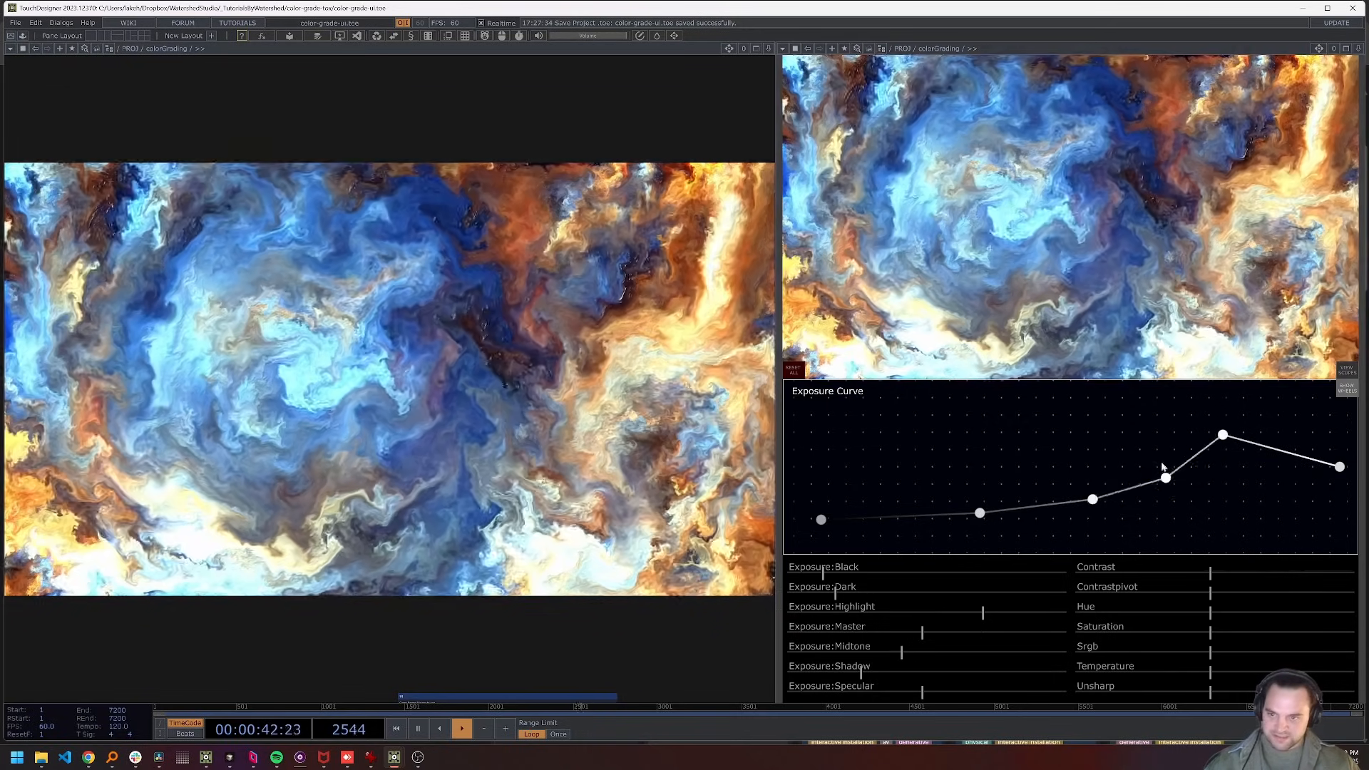
left_click_drag(1165, 497, 1172, 493)
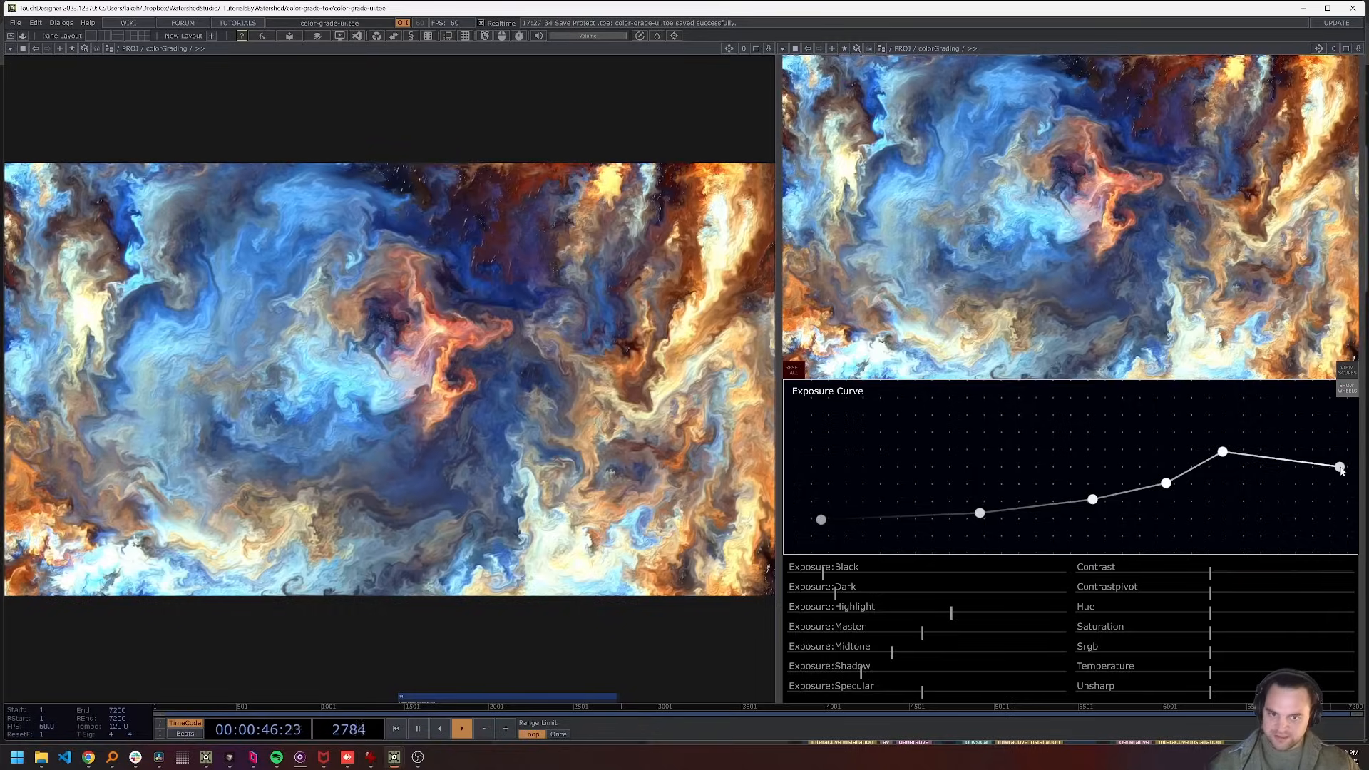
left_click_drag(1342, 471, 1339, 439)
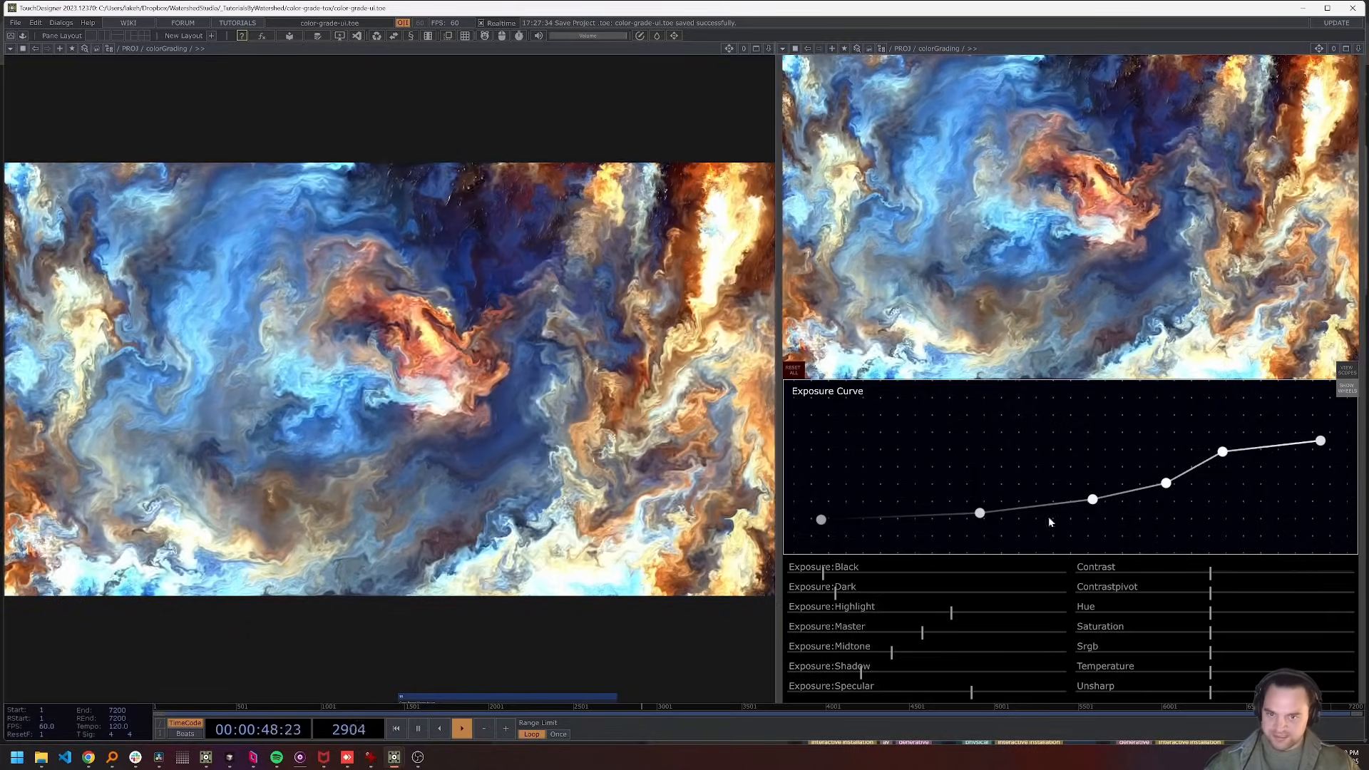
Refine the exposure curve, setting Dark to about -0.74, Shadow to about -0.66 and Highlight to about 0.03
left_click_drag(1091, 510, 1088, 515)
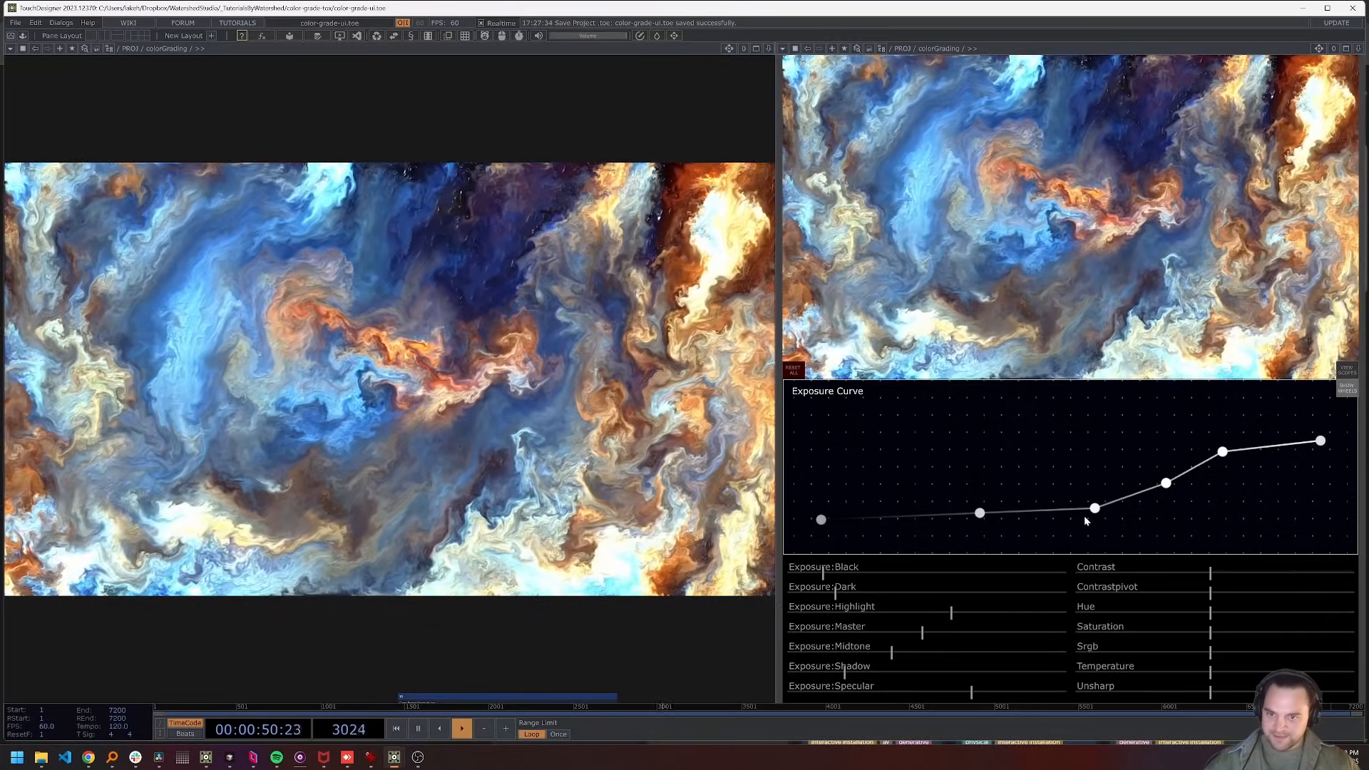
left_click_drag(982, 515, 977, 520)
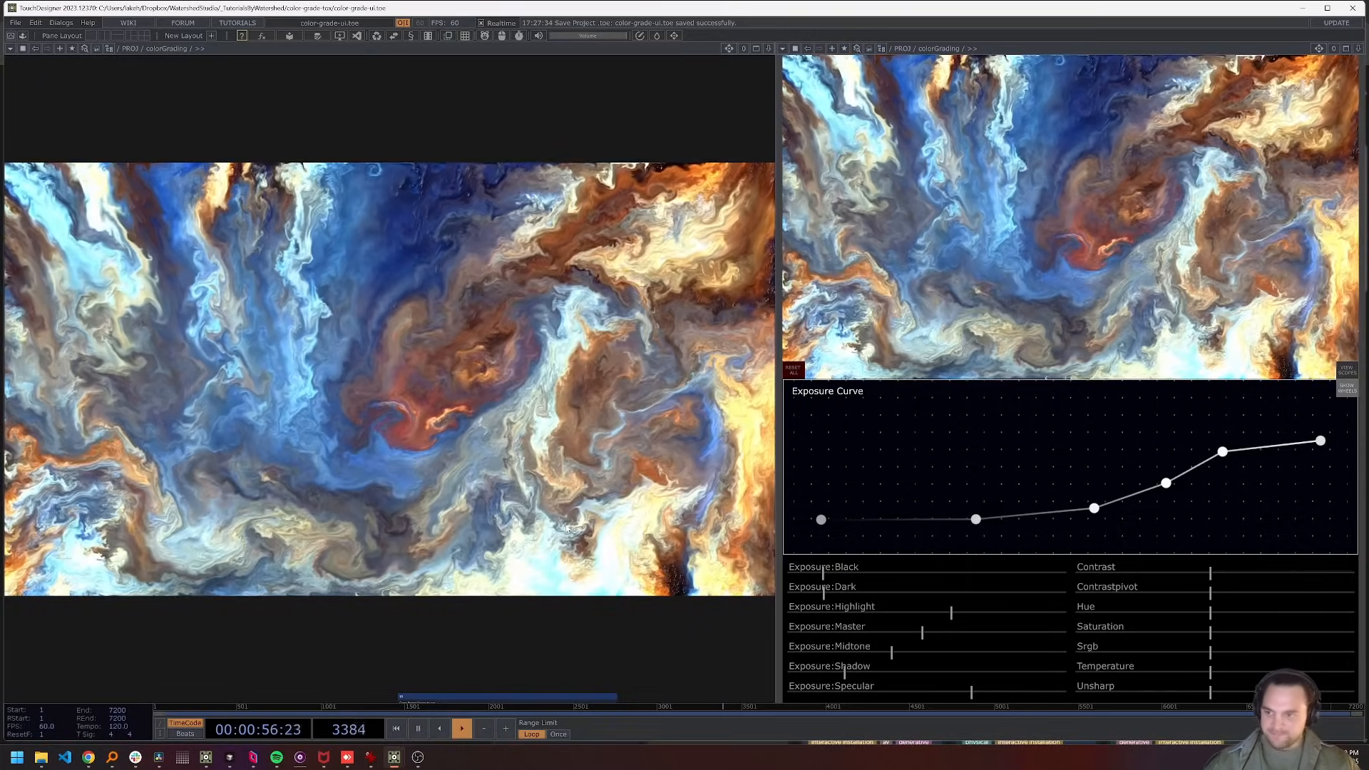
left_click_drag(497, 439, 345, 457)
scroll(563, 357, "down", 3)
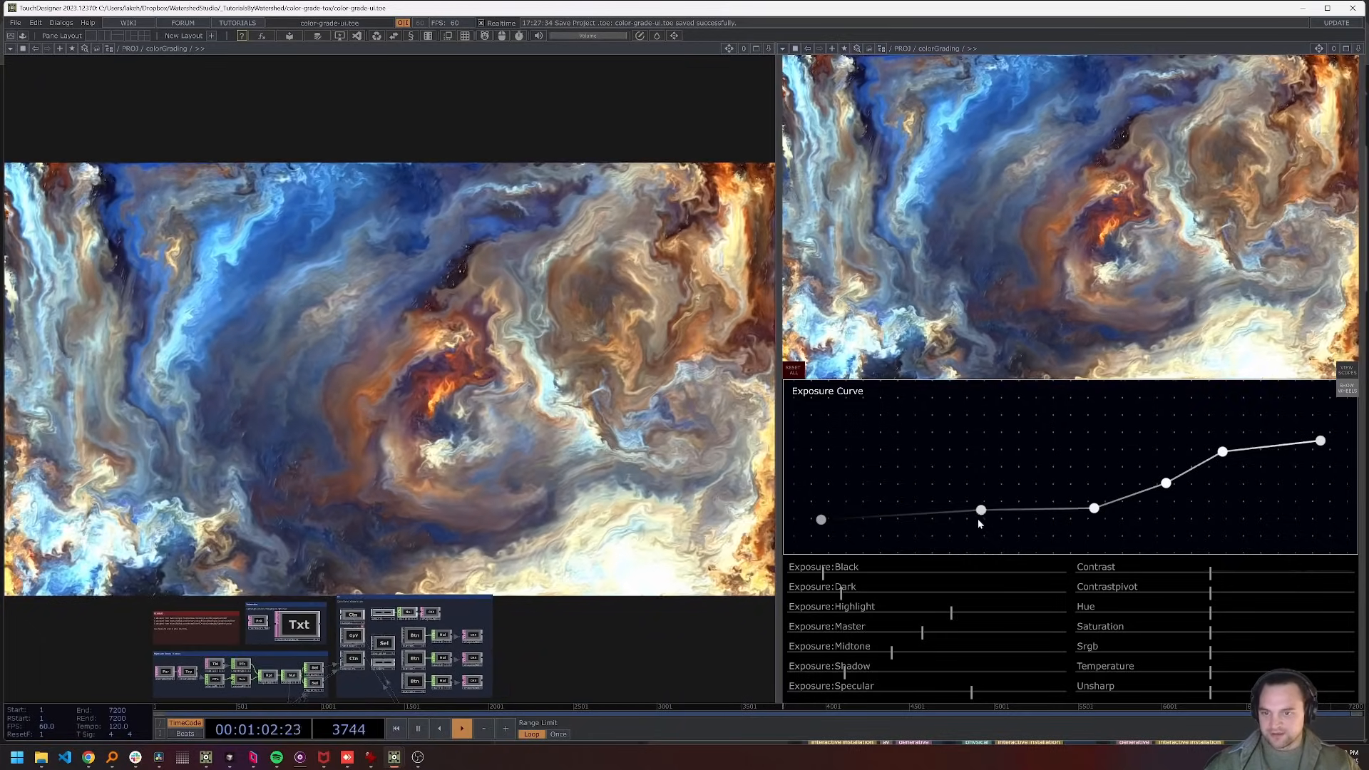
left_click_drag(979, 519, 907, 531)
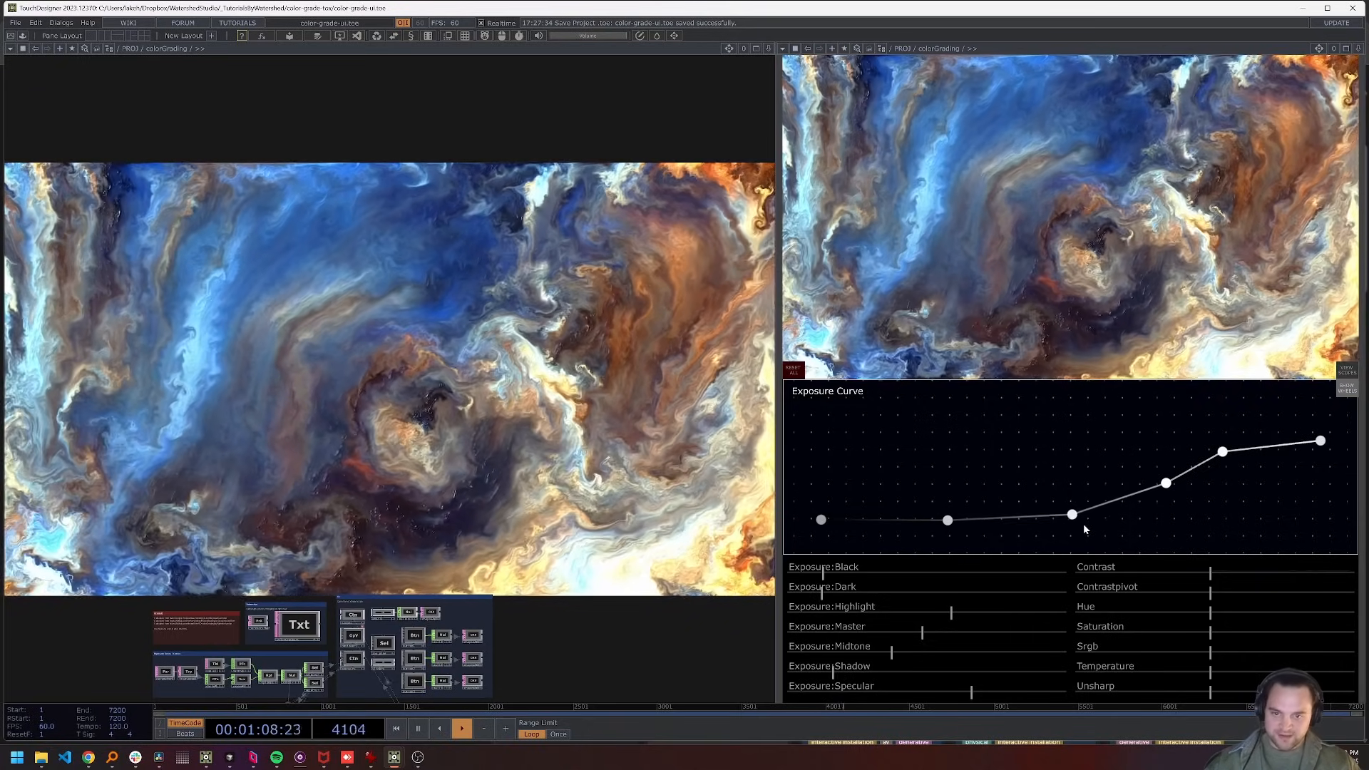
left_click_drag(1084, 527, 1088, 521)
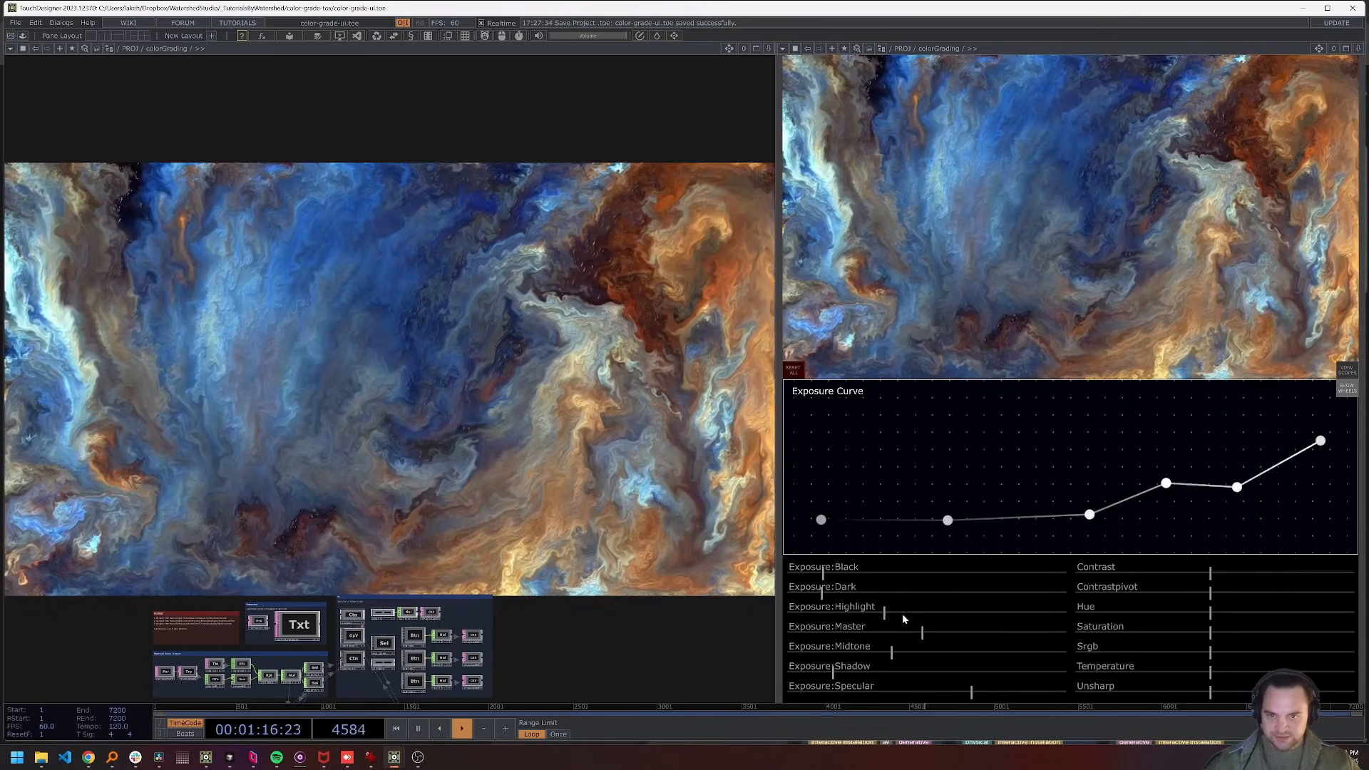
mouse_move(901, 614)
left_mouse_down()
mouse_move(944, 614)
mouse_move(926, 613)
left_mouse_up()
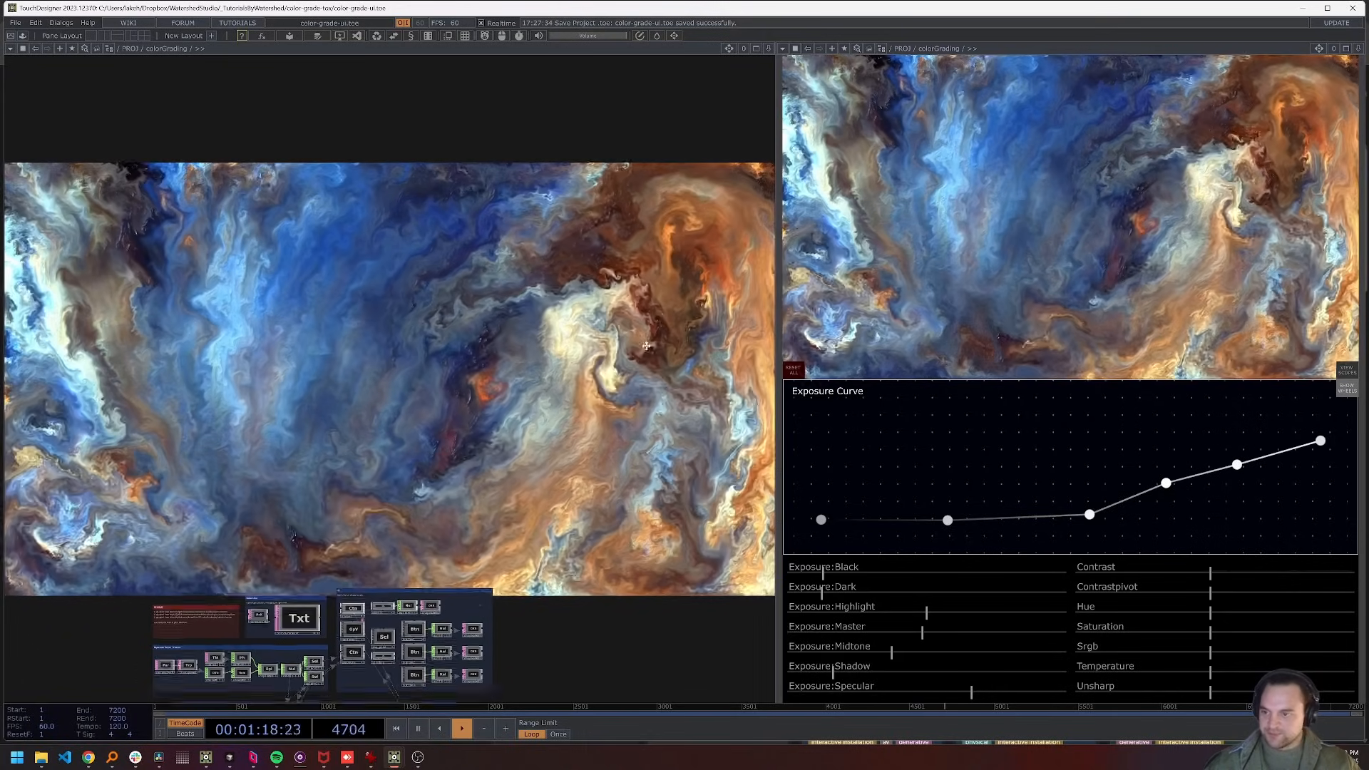
Bring the colorGrading network into view and open the component's parameter window beside the grading interface
left_click_drag(646, 346, 731, 147)
scroll(537, 492, "up", 4)
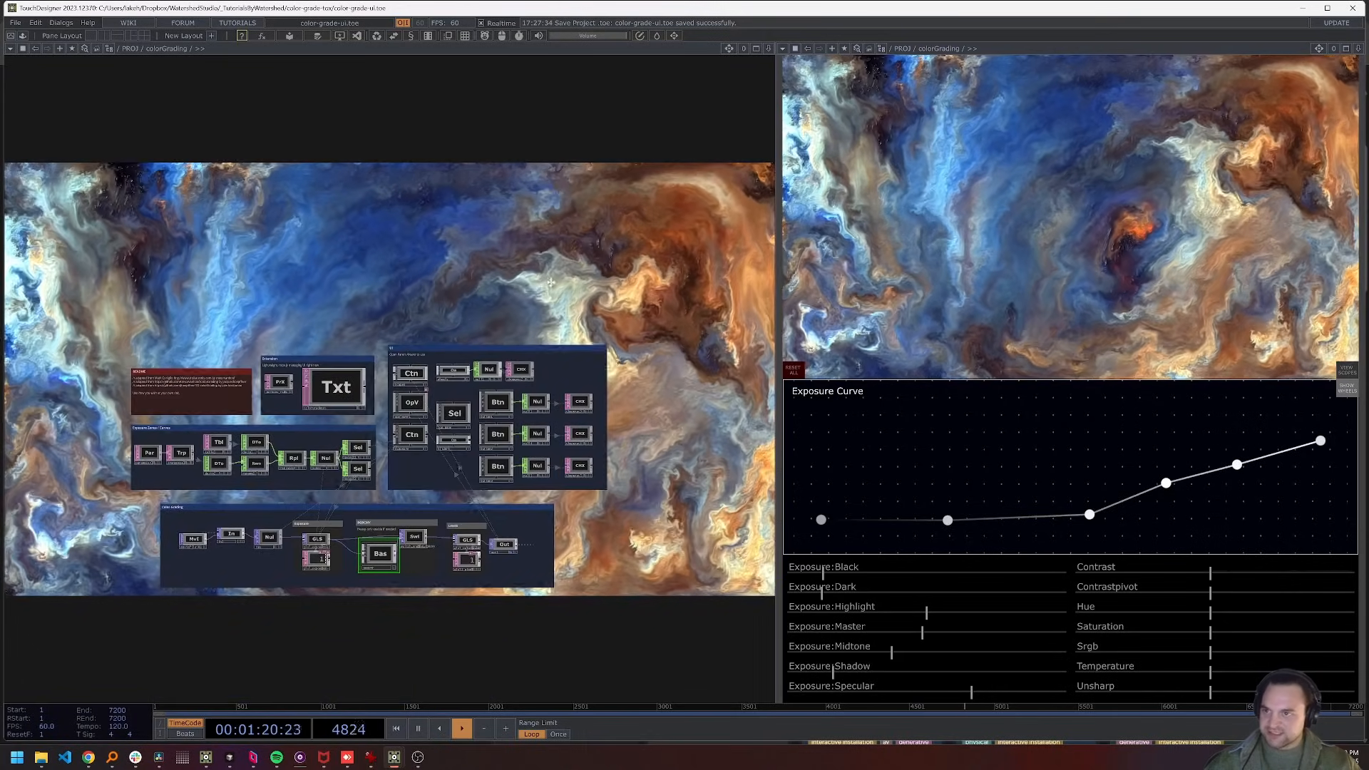
left_click_drag(550, 282, 575, 339)
left_click(674, 36)
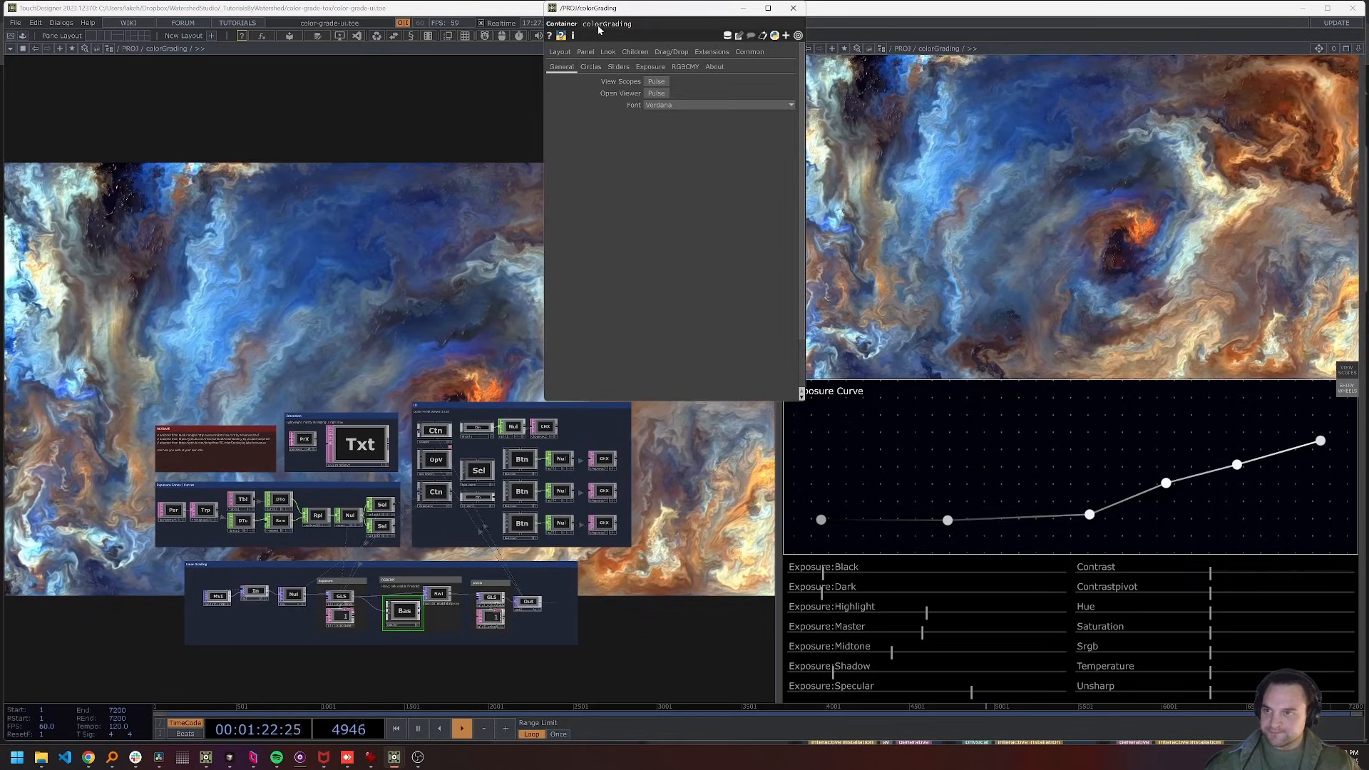
left_click_drag(601, 26, 554, 283)
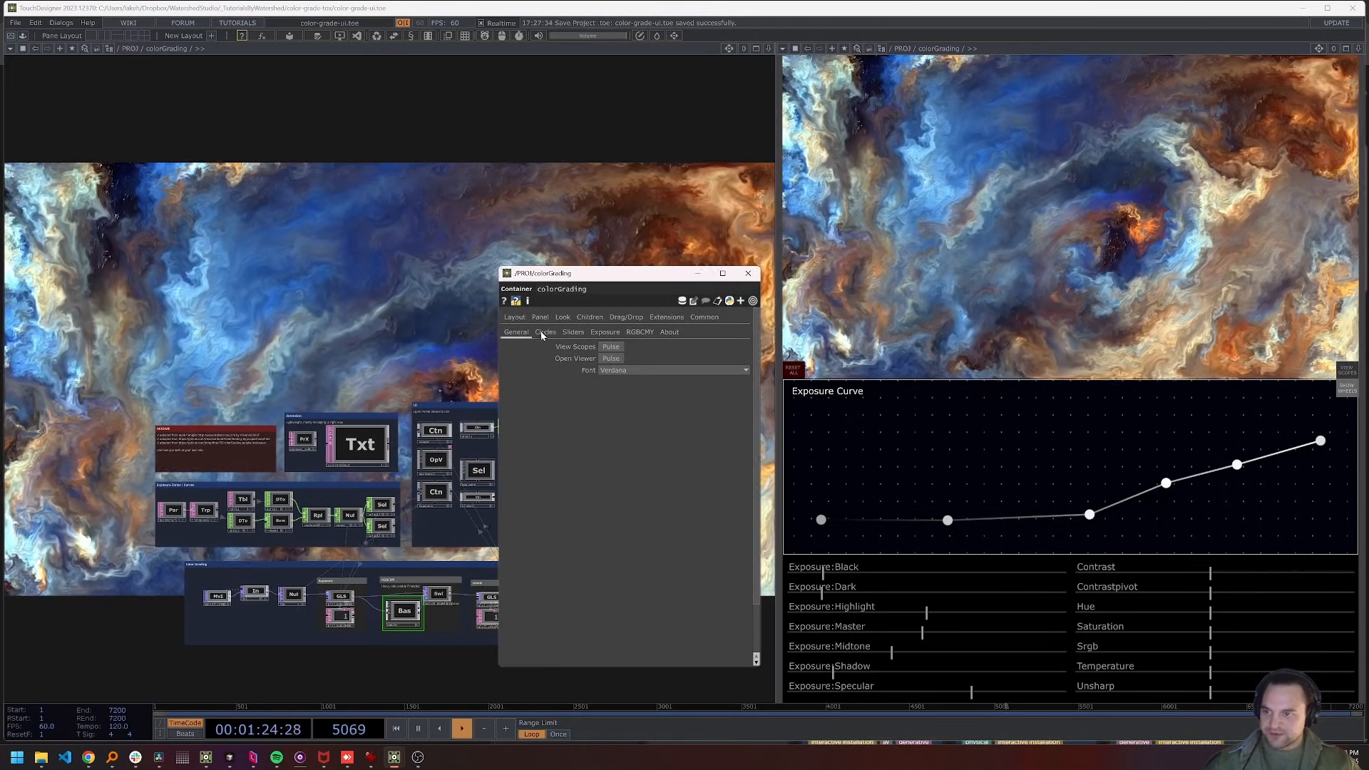
Examine the colorGrading component's Circles, Sliders, Exposure, RGBCMY and About parameters, returning to the General ones
left_click(544, 333)
left_click(571, 333)
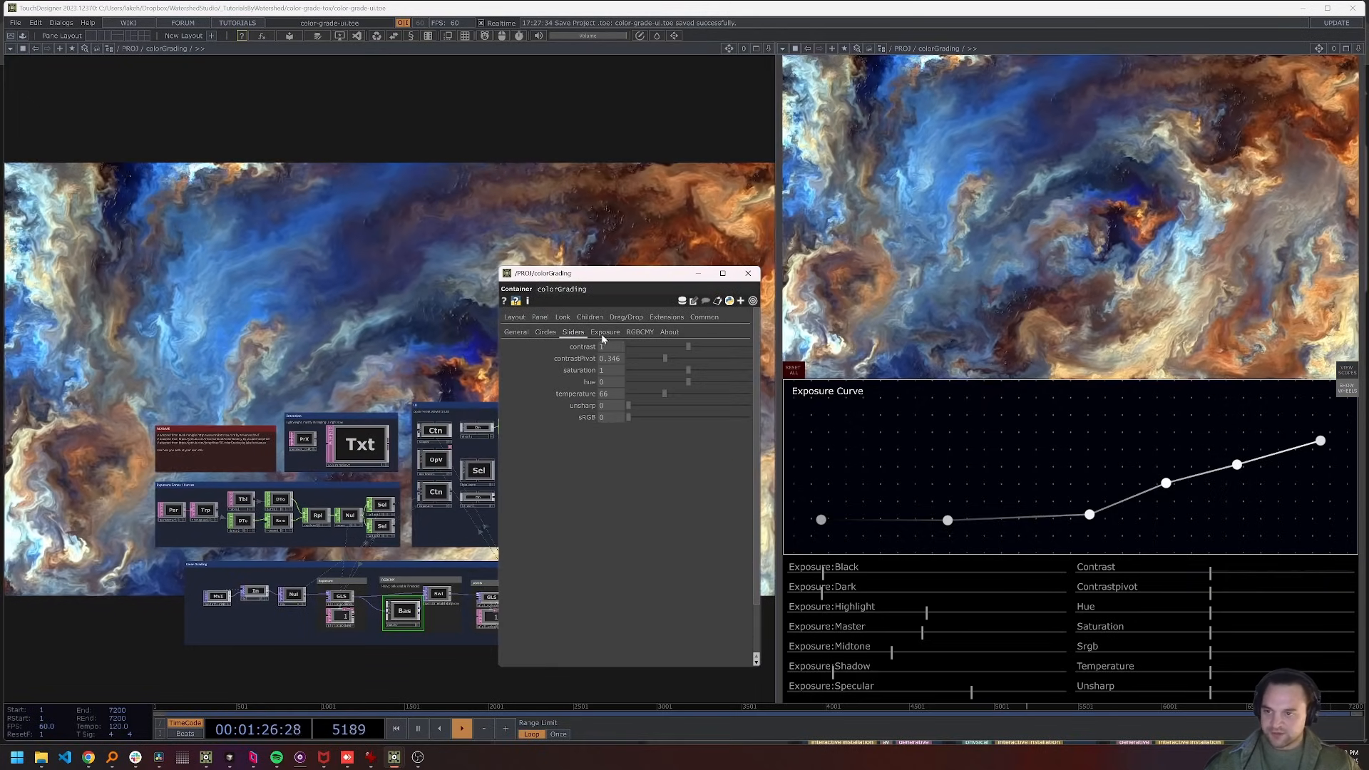
left_click(640, 333)
left_click(669, 333)
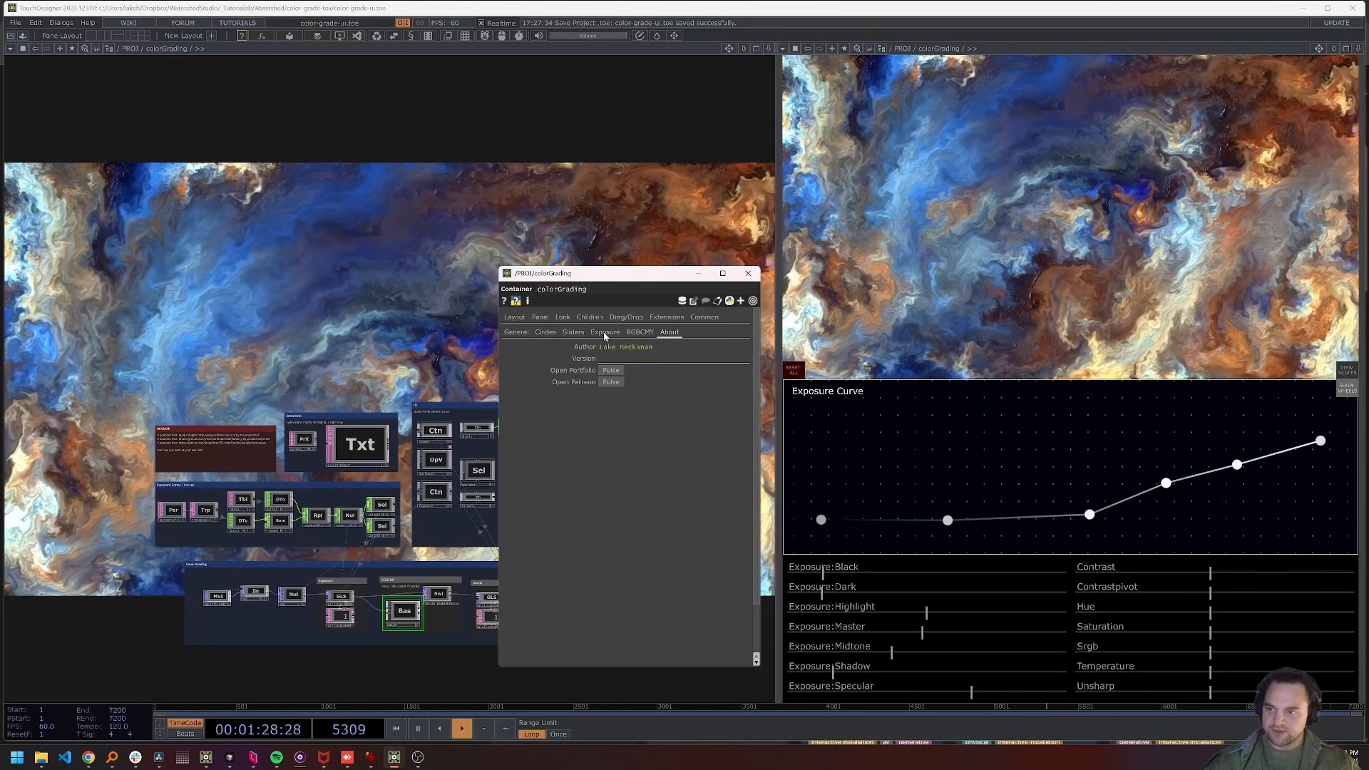
left_click(546, 332)
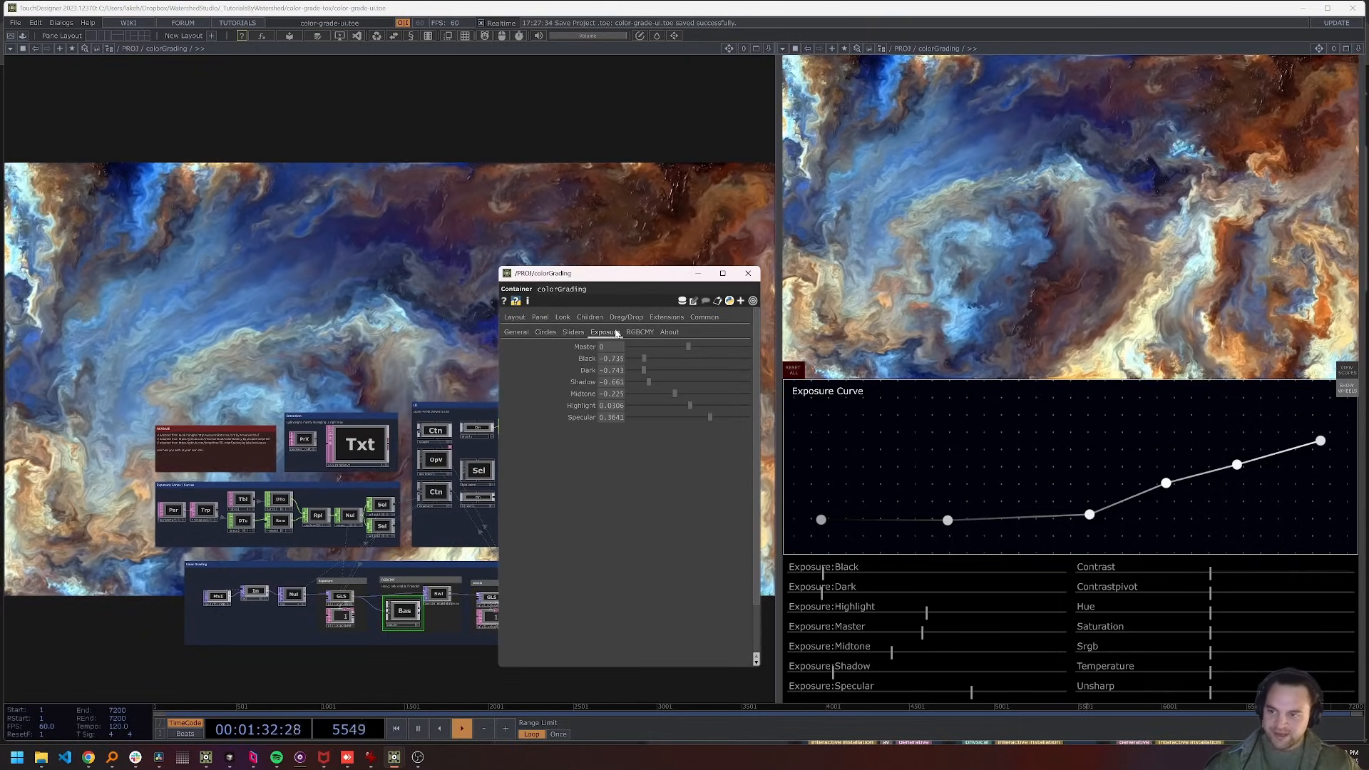
left_click(641, 332)
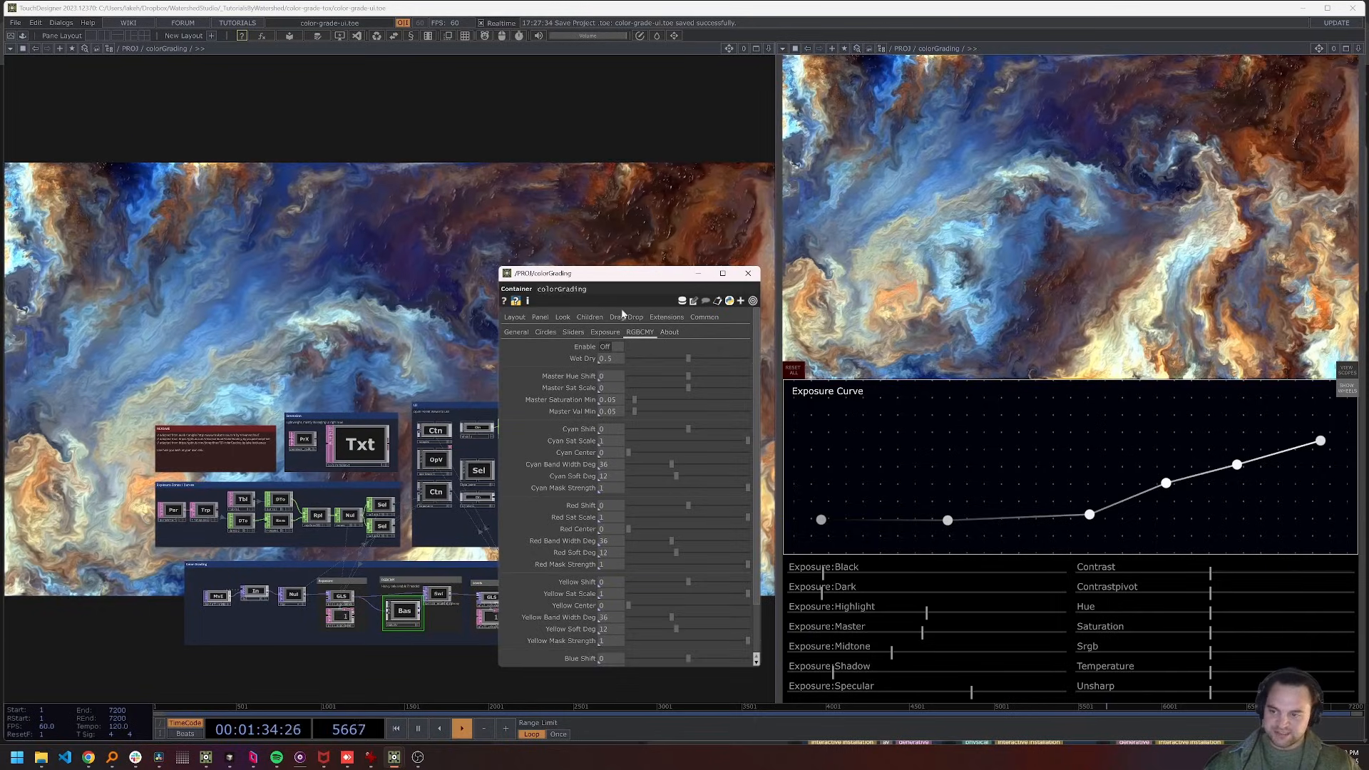
left_click(524, 333)
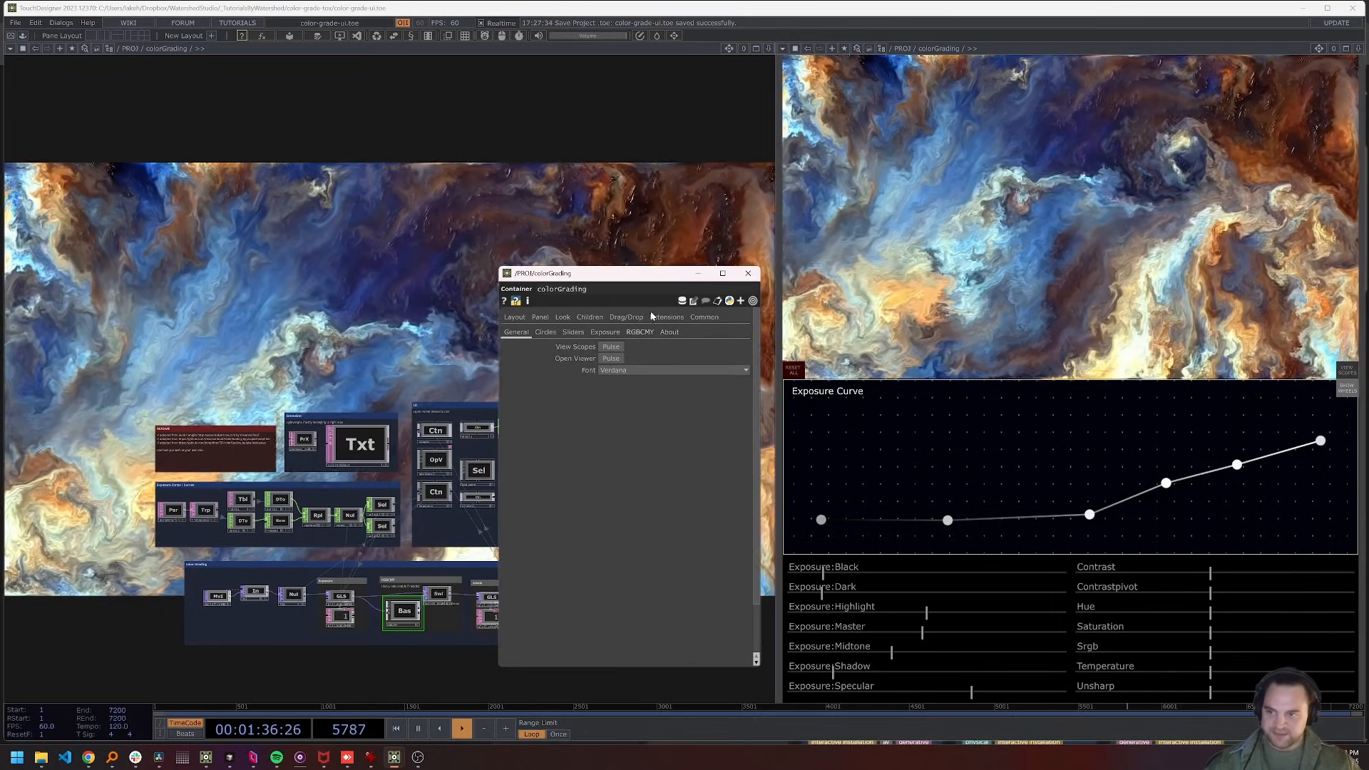
Open the colorGrading viewer in a separate window and close it, and open the scopes window for the graded image
mouse_move(647, 274)
left_mouse_down()
mouse_move(674, 279)
mouse_move(650, 276)
mouse_move(657, 290)
left_mouse_up()
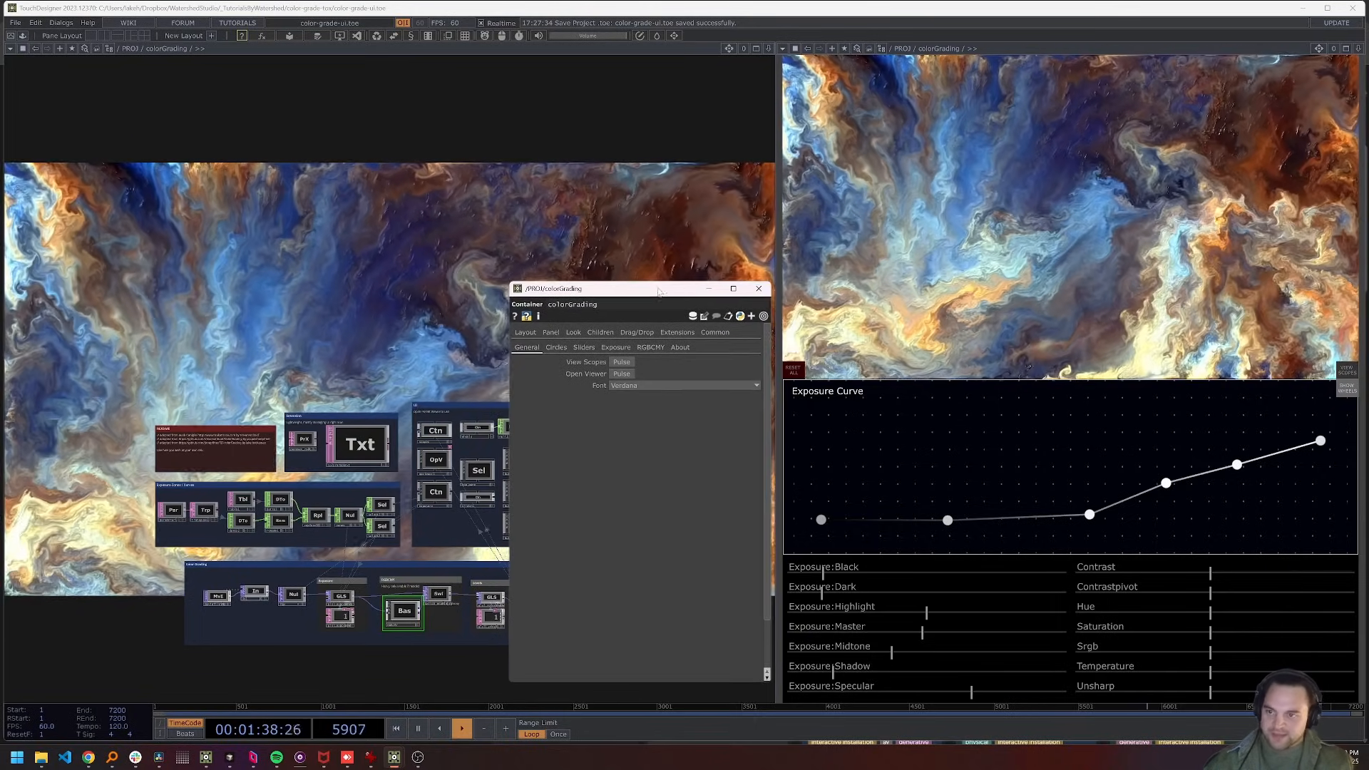
left_click(622, 374)
left_click(956, 8)
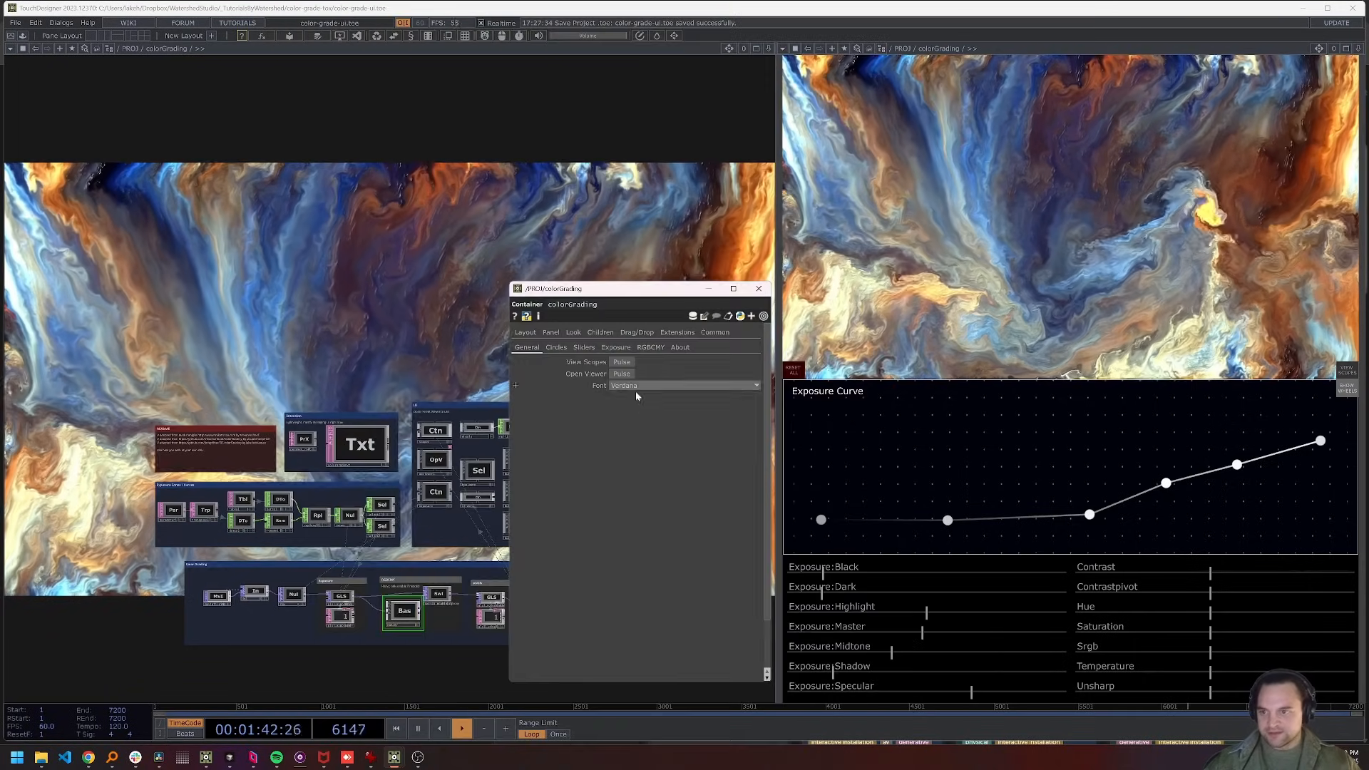
left_click(624, 362)
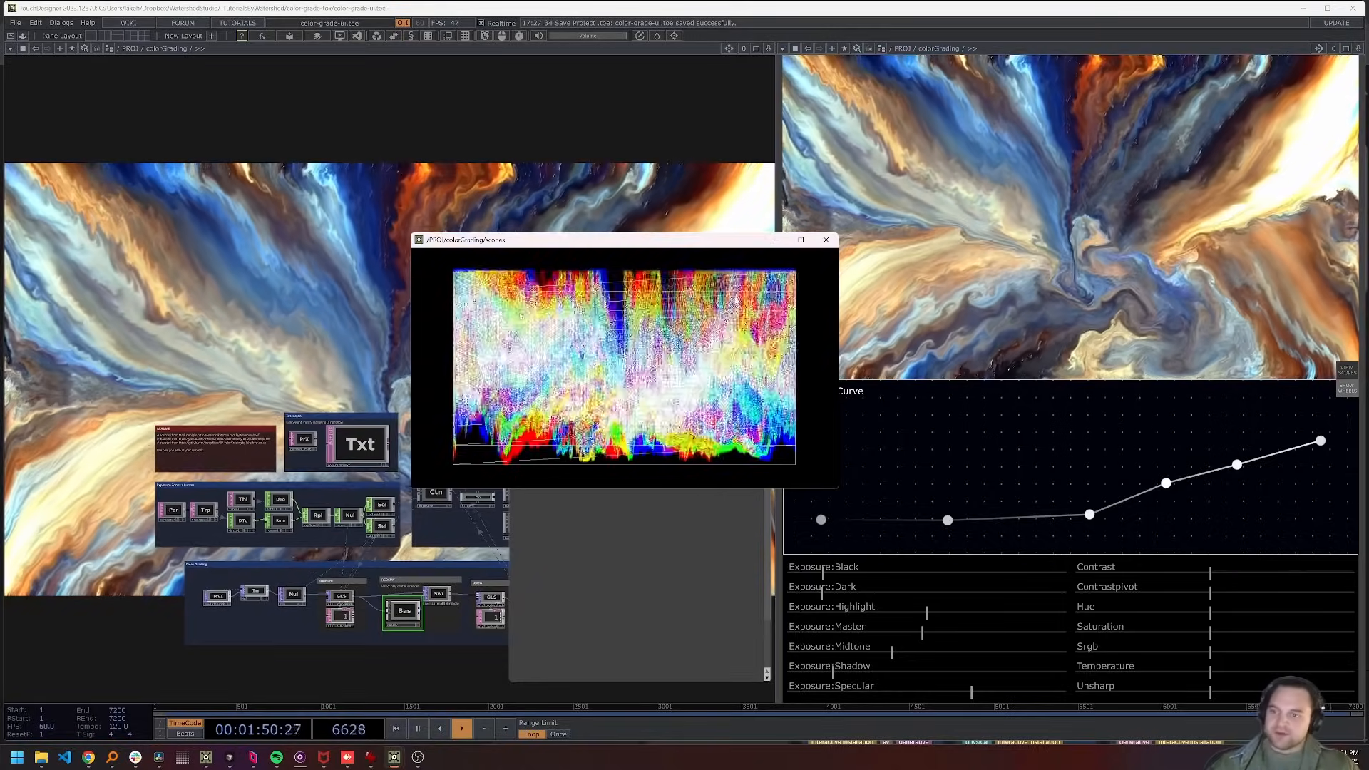
Switch to the color wheels and tint the image with Gain green -0.14, blue -0.63 and Gamma red -0.77, green -0.21
mouse_move(1090, 514)
left_mouse_down()
mouse_move(1063, 432)
mouse_move(1088, 514)
left_mouse_up()
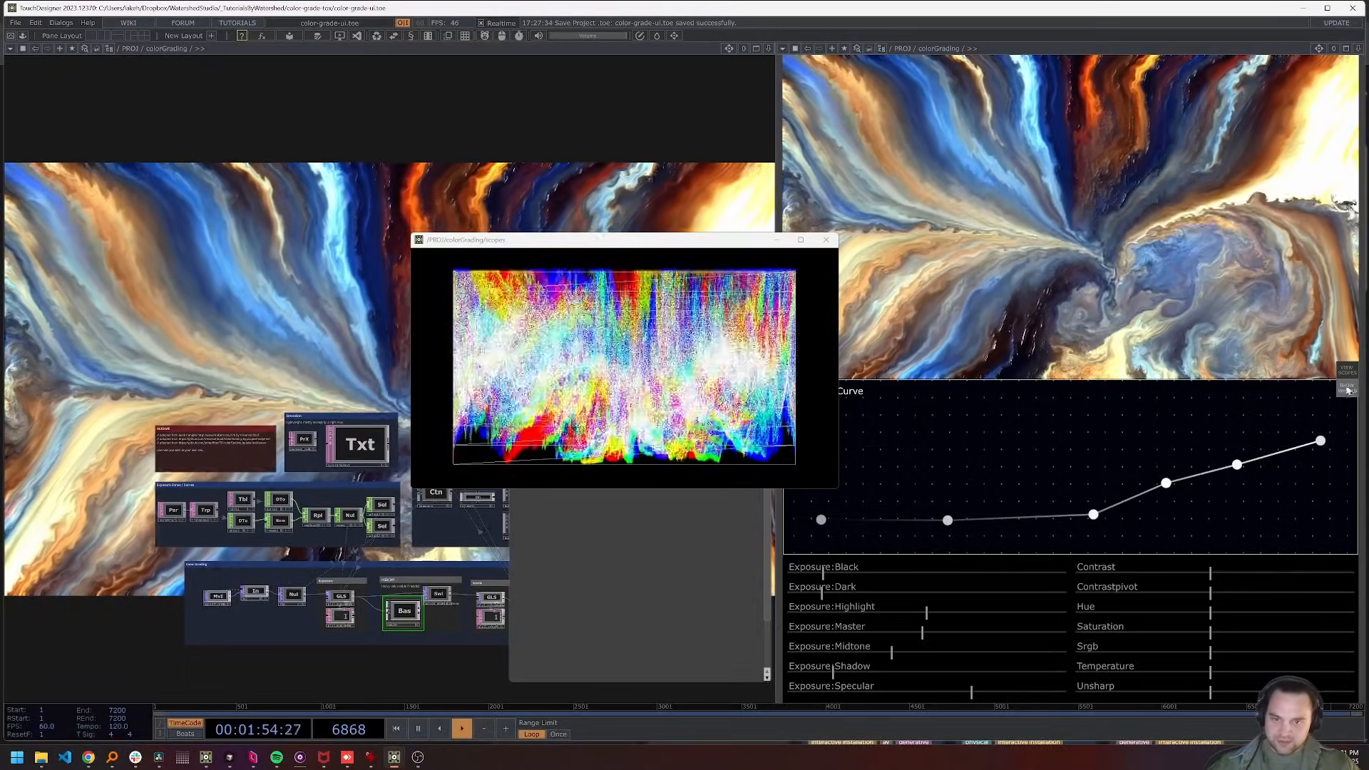
left_click(1354, 390)
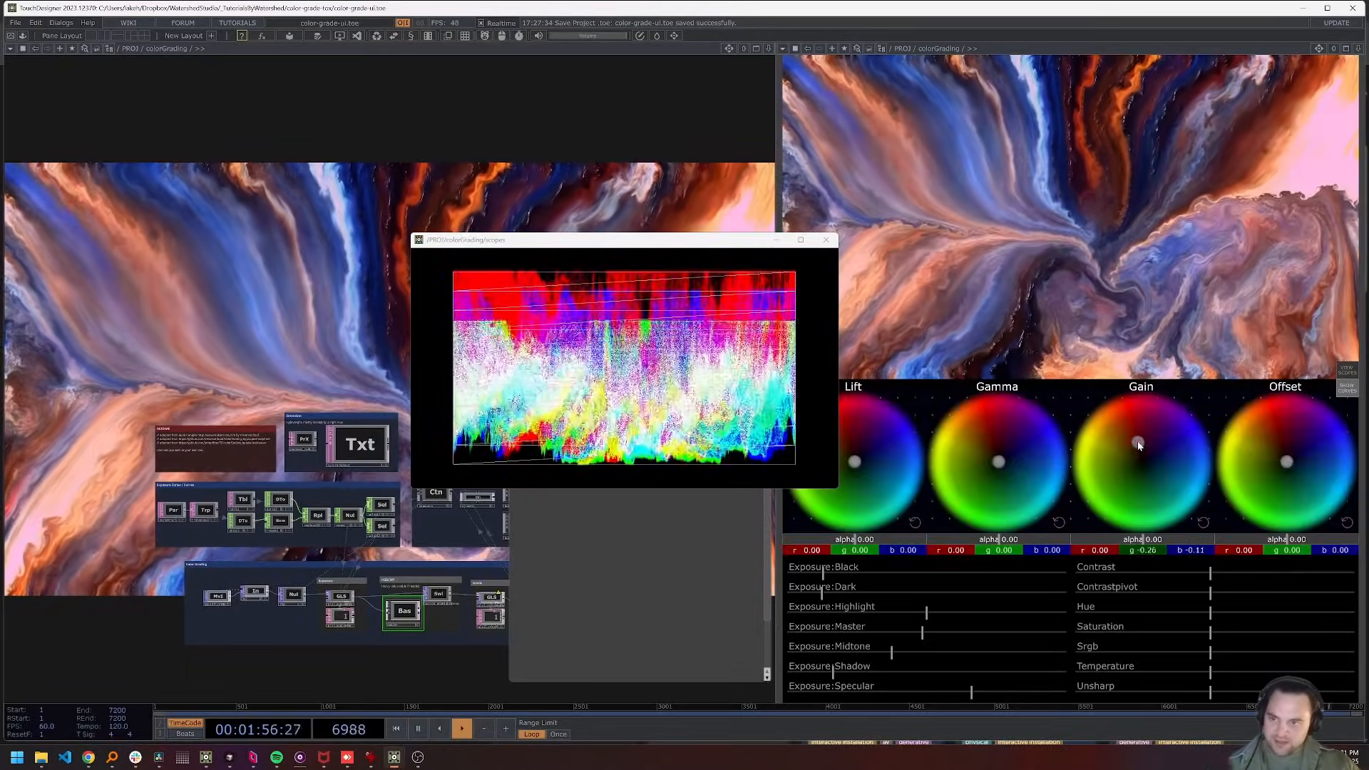
left_click_drag(1138, 445, 1102, 493)
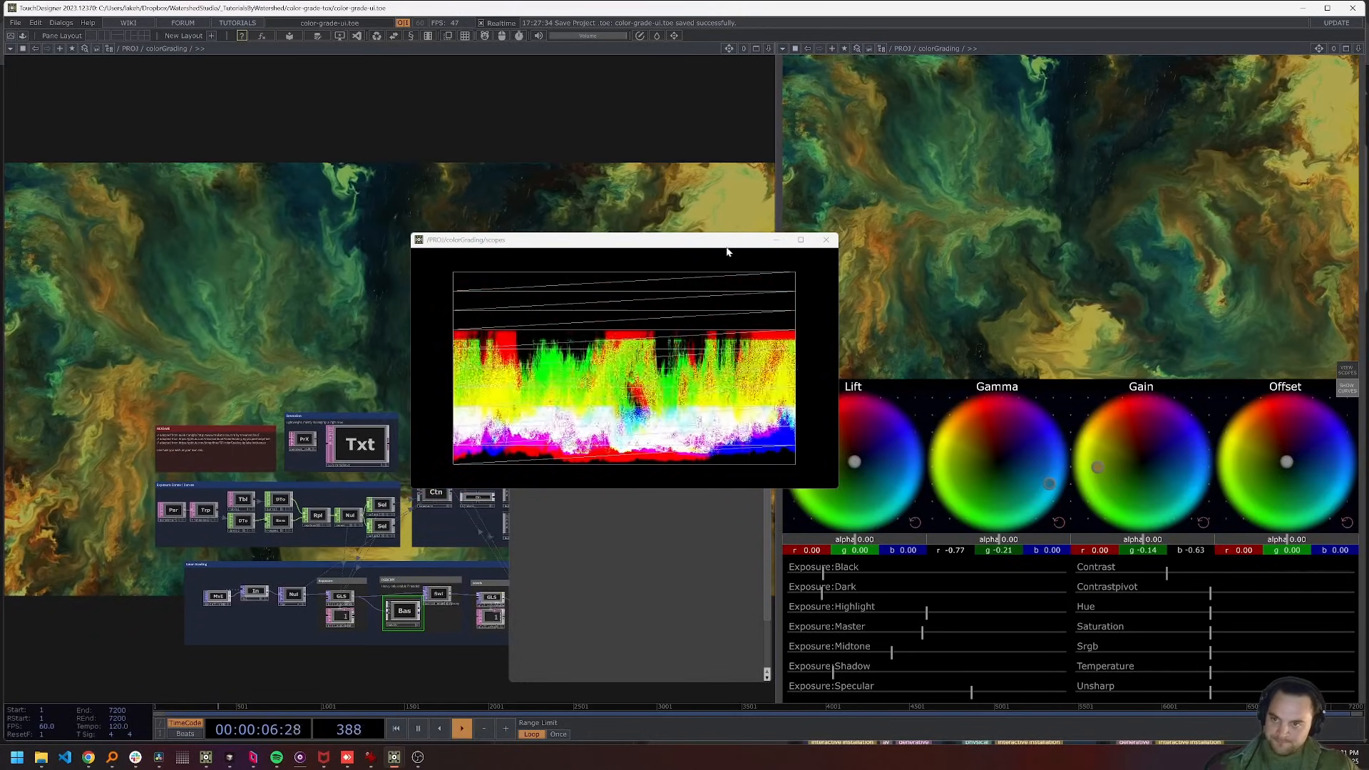
Close the scopes window and reset all grading adjustments to their defaults
left_click_drag(810, 245, 702, 412)
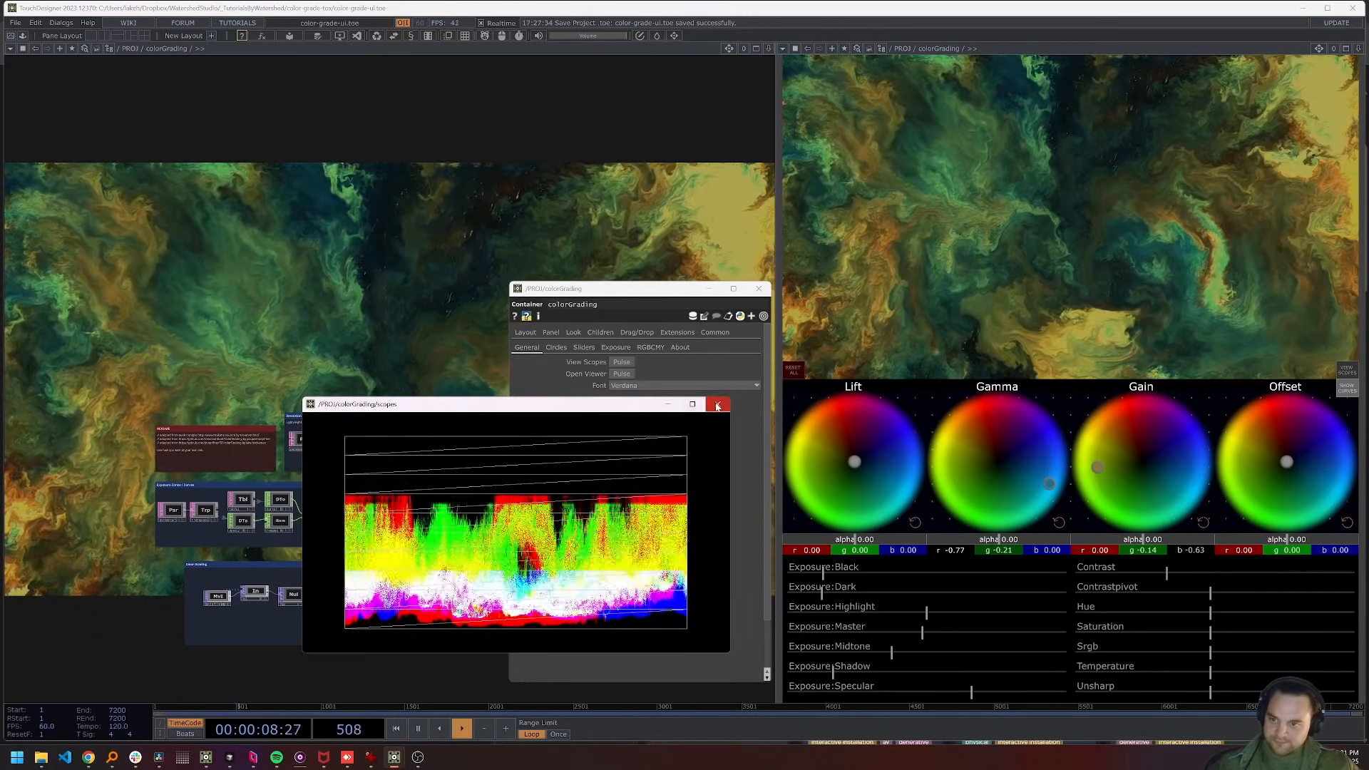
left_click(718, 403)
left_click(795, 371)
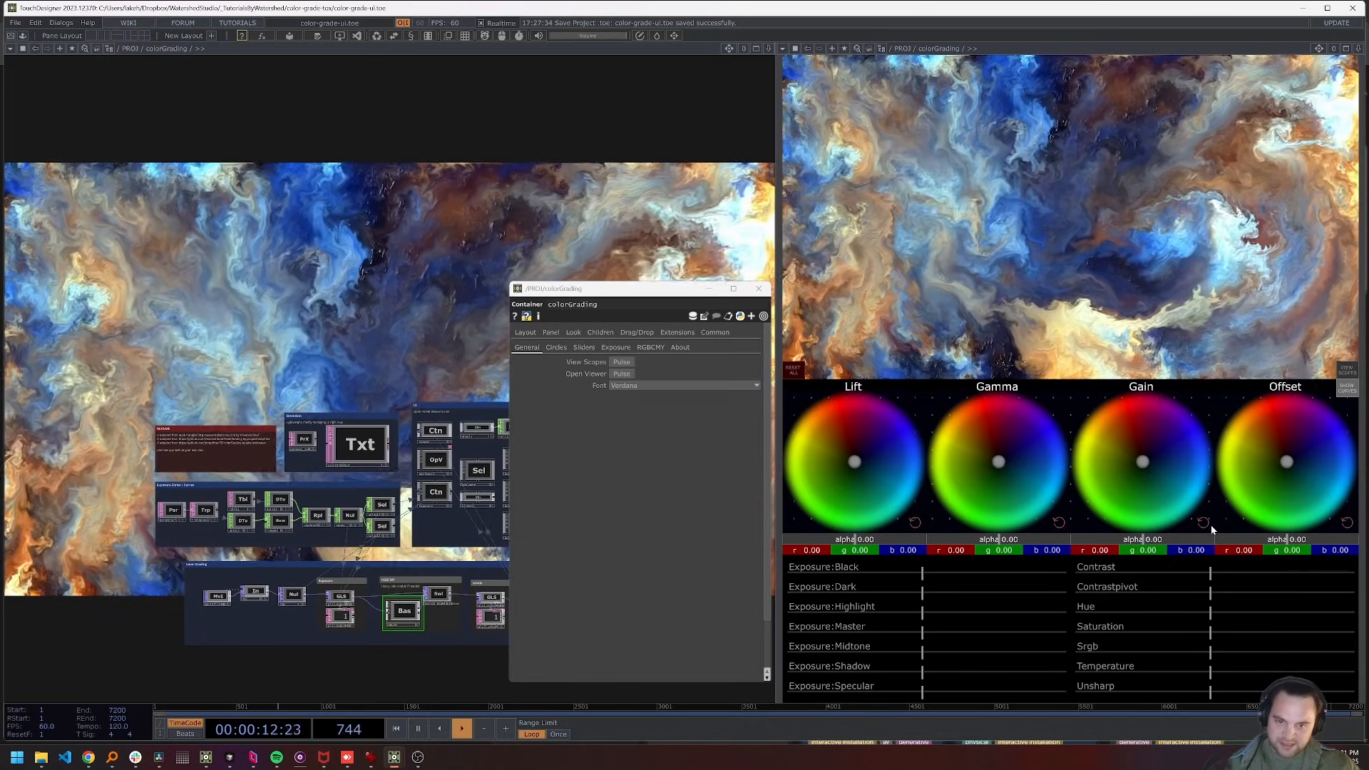
left_click(1042, 525)
left_click(1058, 523)
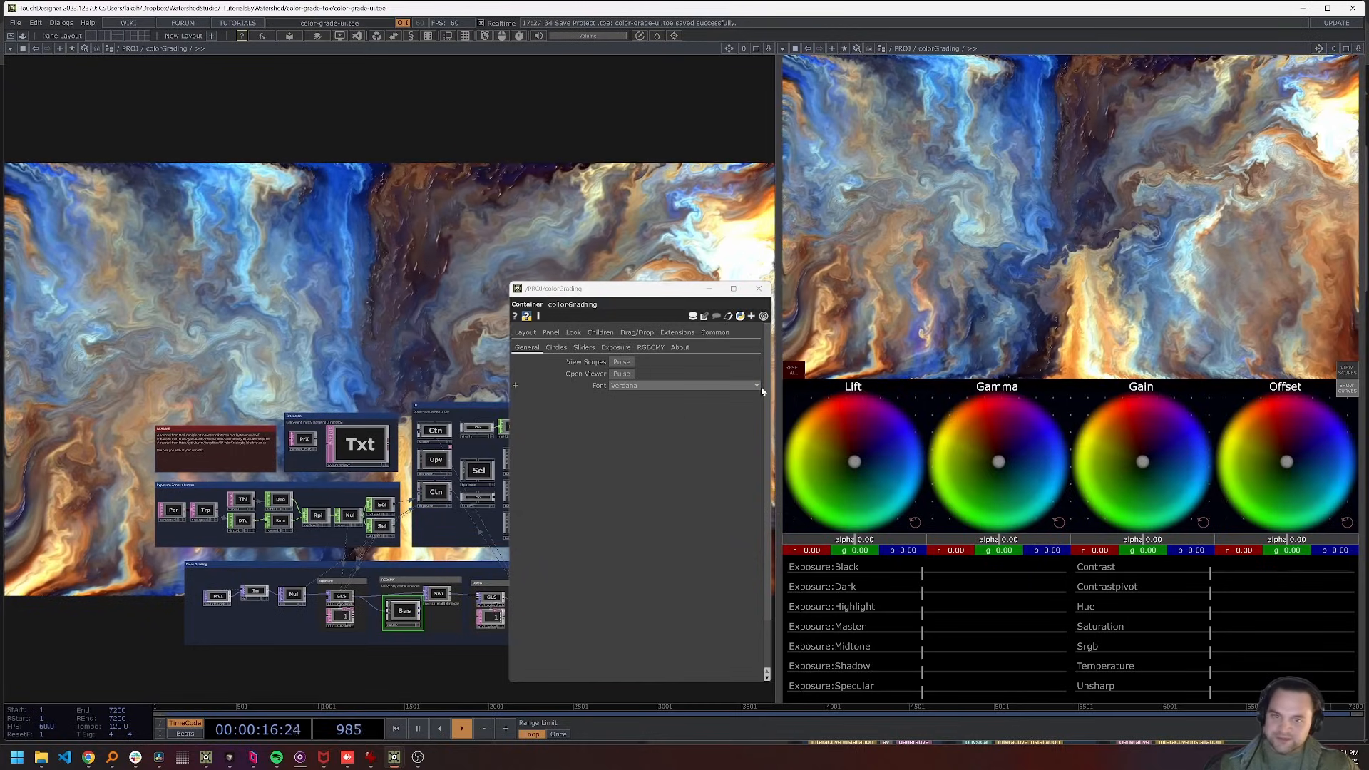
Show the exposure curve and shape it by raising the Highlight and Specular points and lowering the Shadow, Dark and Black points
left_click(1347, 388)
left_click(1348, 388)
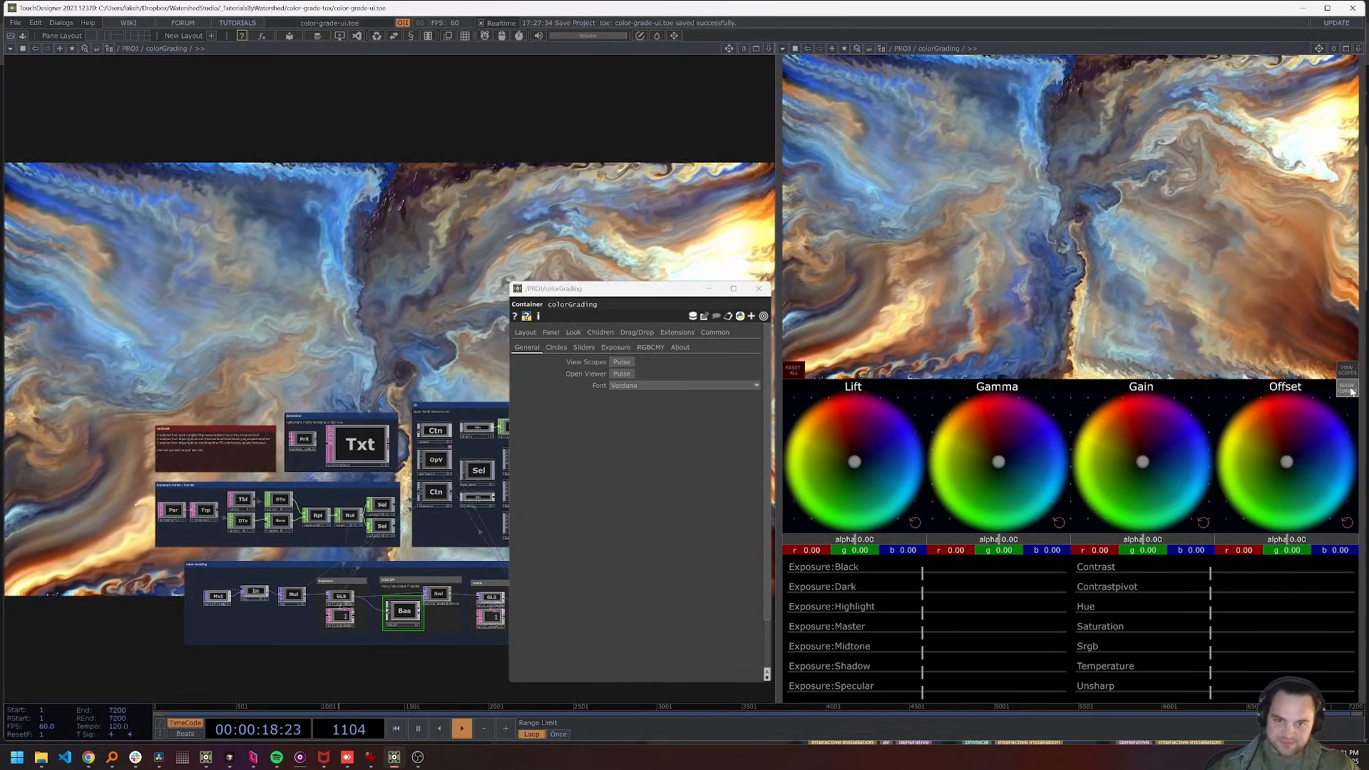
left_click(1348, 389)
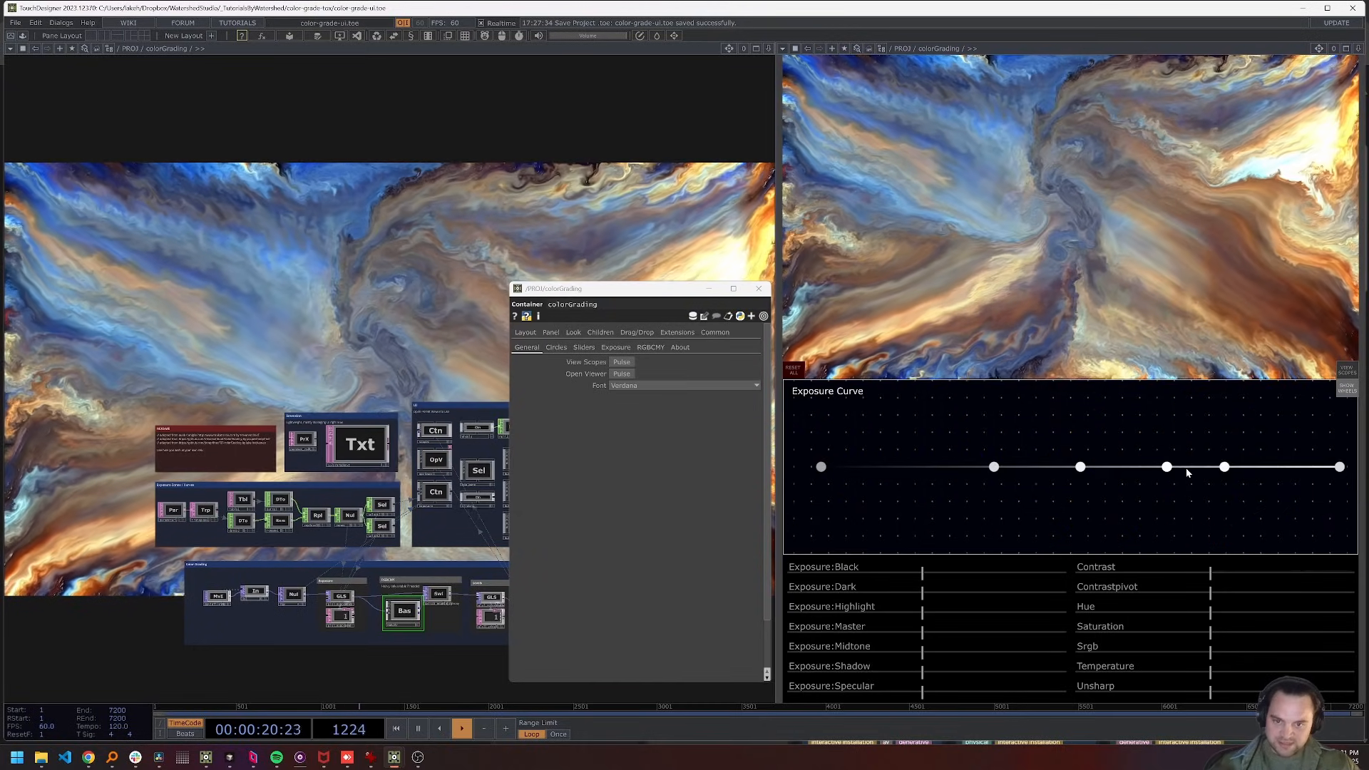
left_click_drag(1224, 467, 1218, 447)
left_click_drag(1339, 468, 1323, 429)
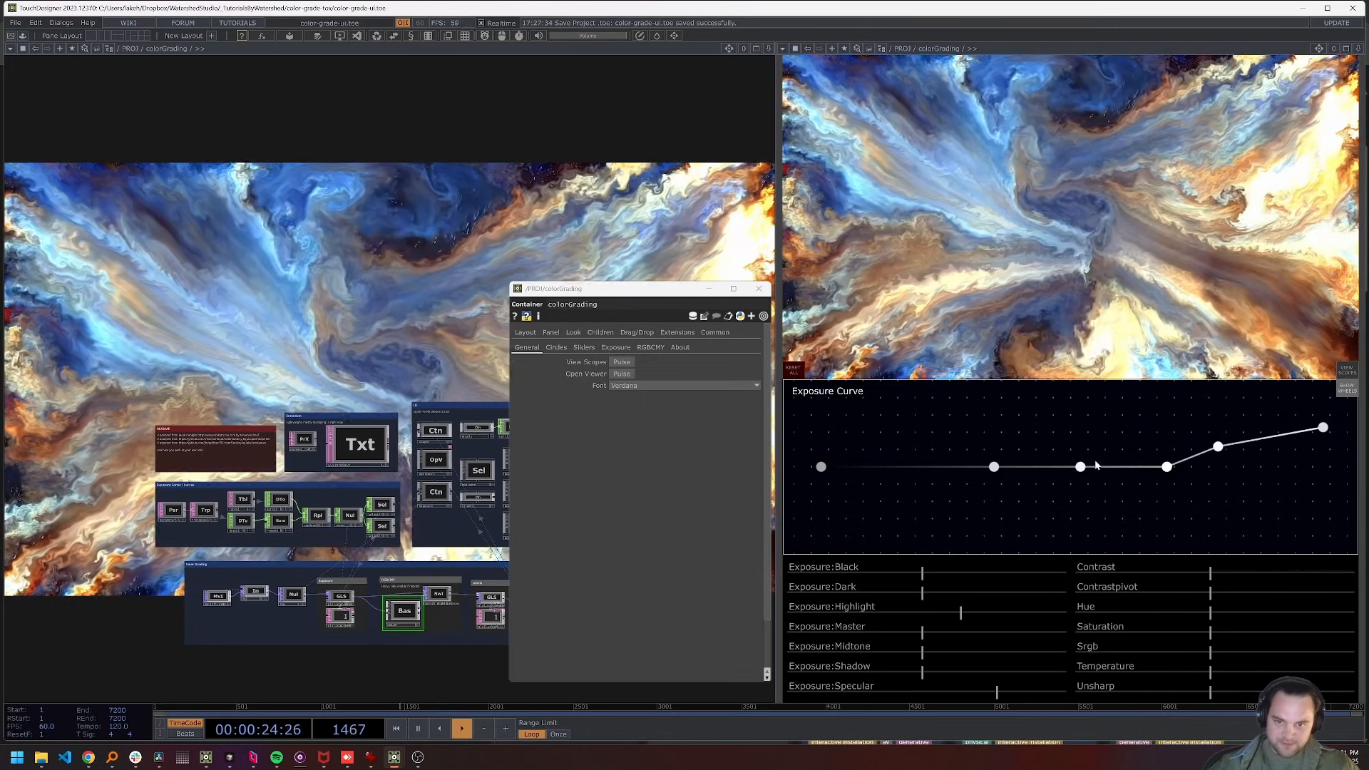
left_click_drag(1081, 467, 1080, 509)
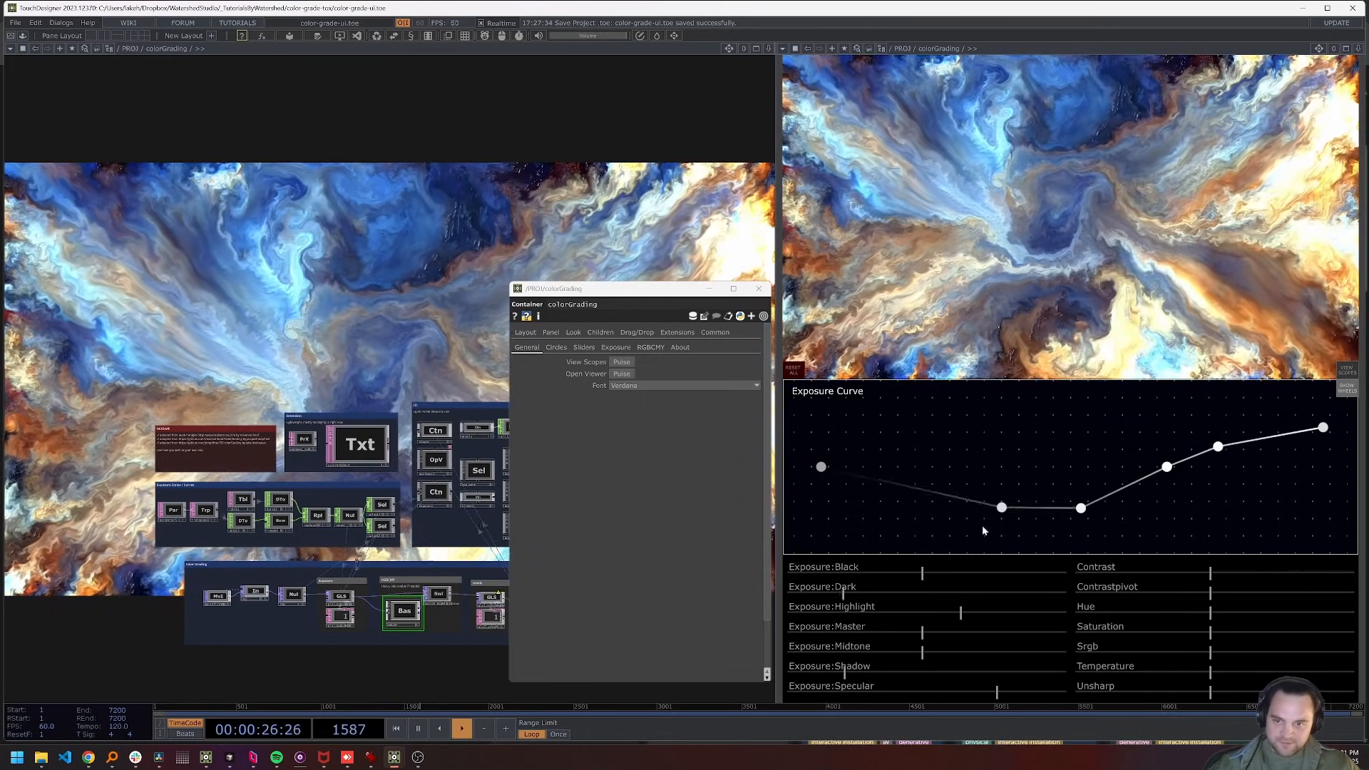
left_click_drag(822, 467, 787, 544)
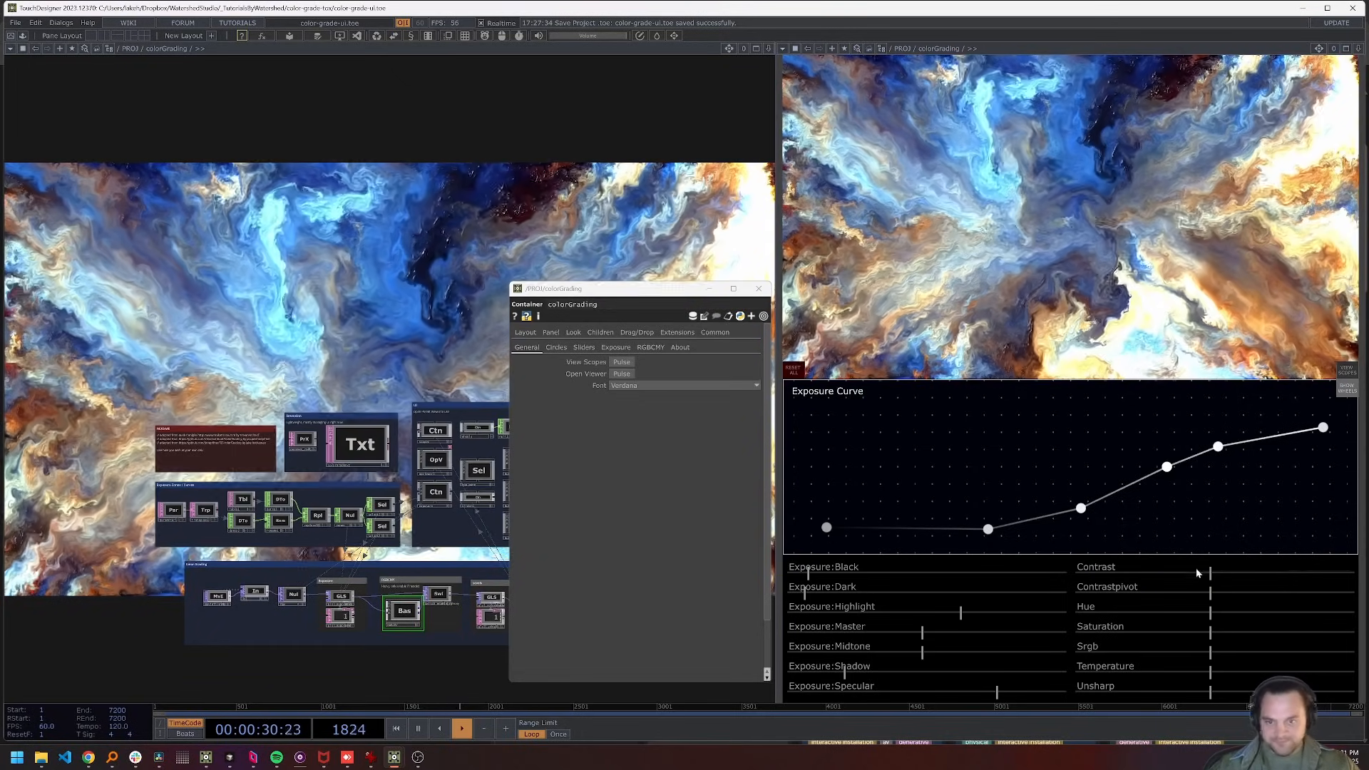
Try raised Contrast, Hue, Saturation and Unsharp with lowered Contrastpivot, Srgb and Temperature, and reset all grading adjustments
left_click_drag(1216, 571, 1175, 592)
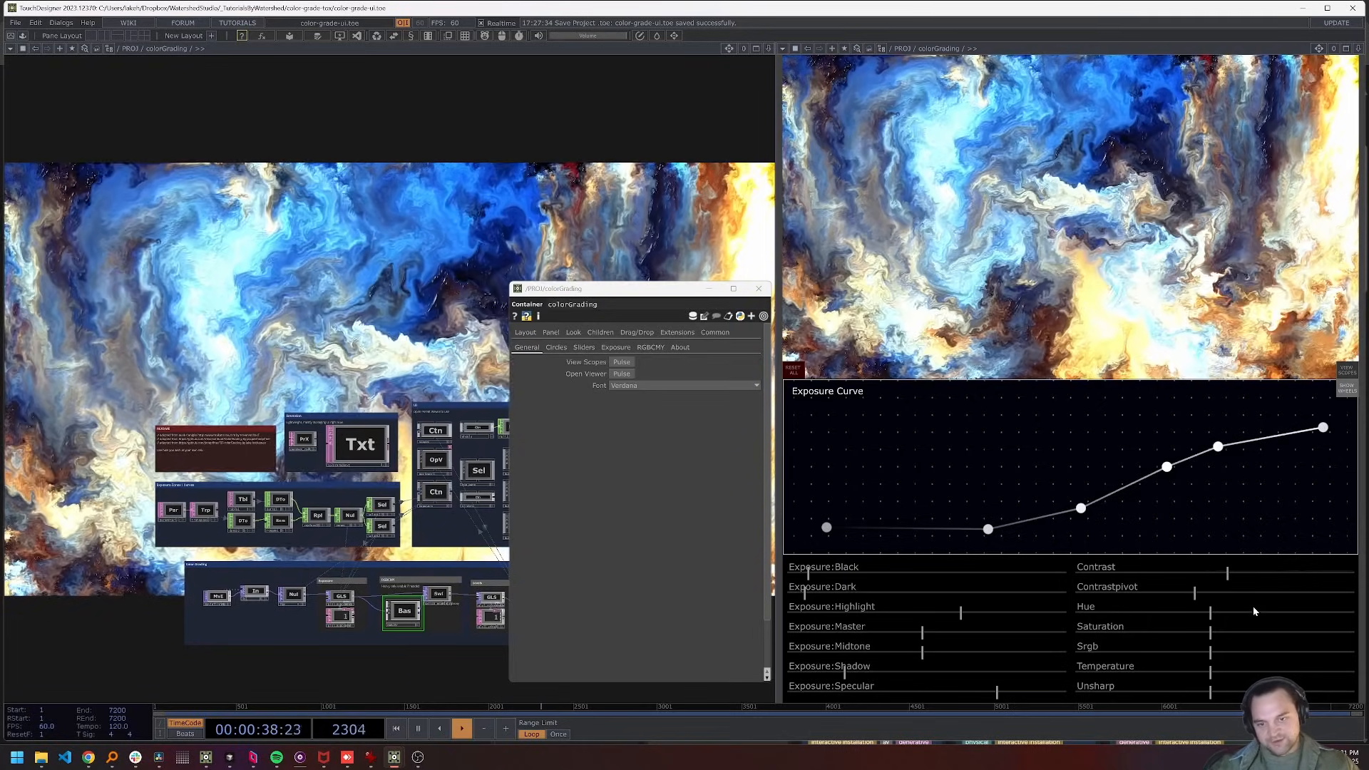
left_click(1233, 626)
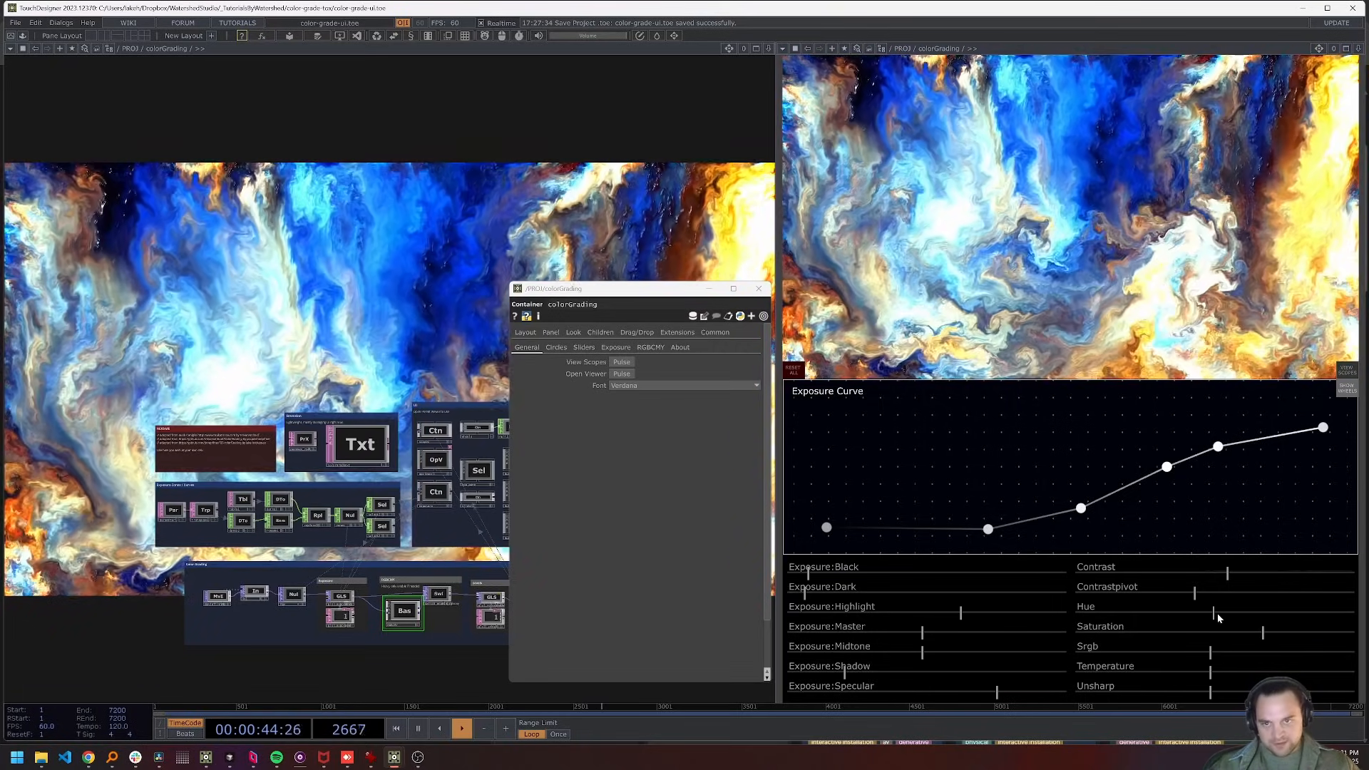
left_click(1167, 647)
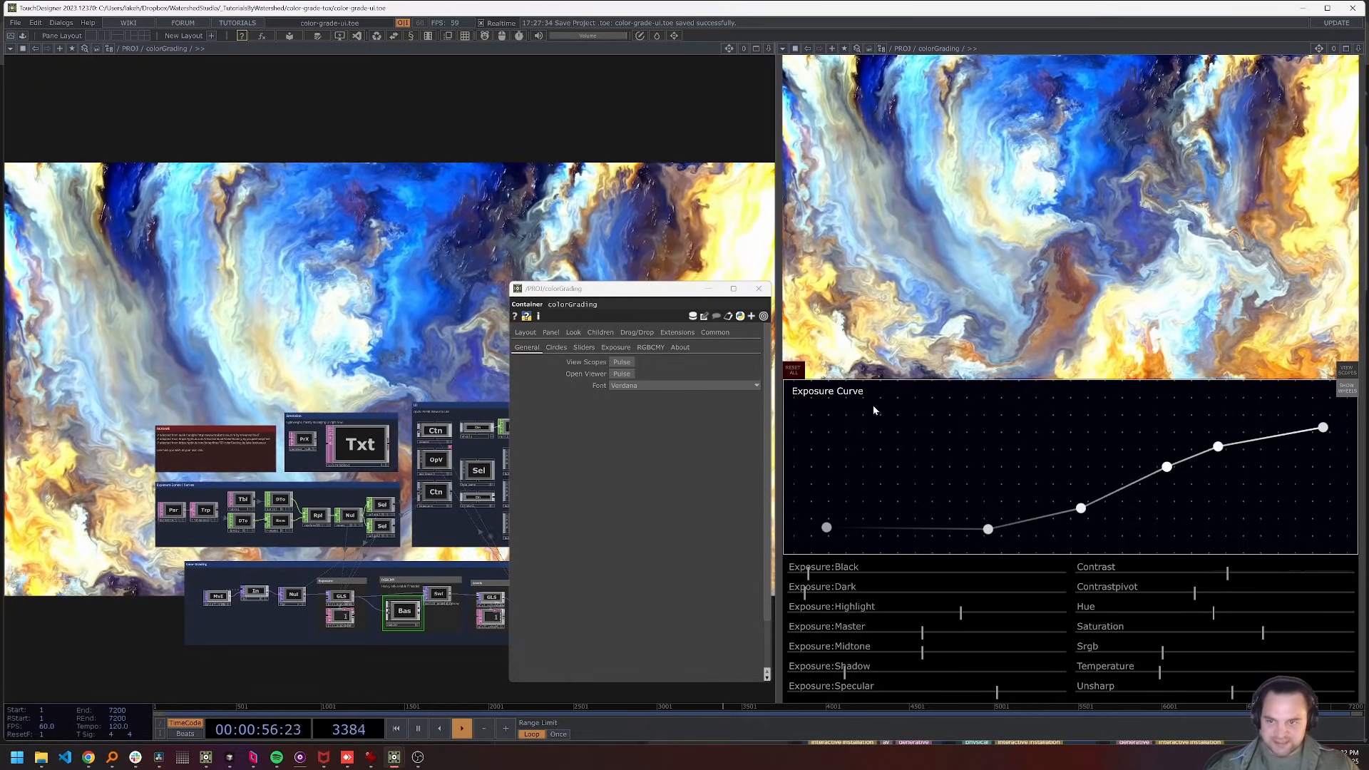
left_click(792, 371)
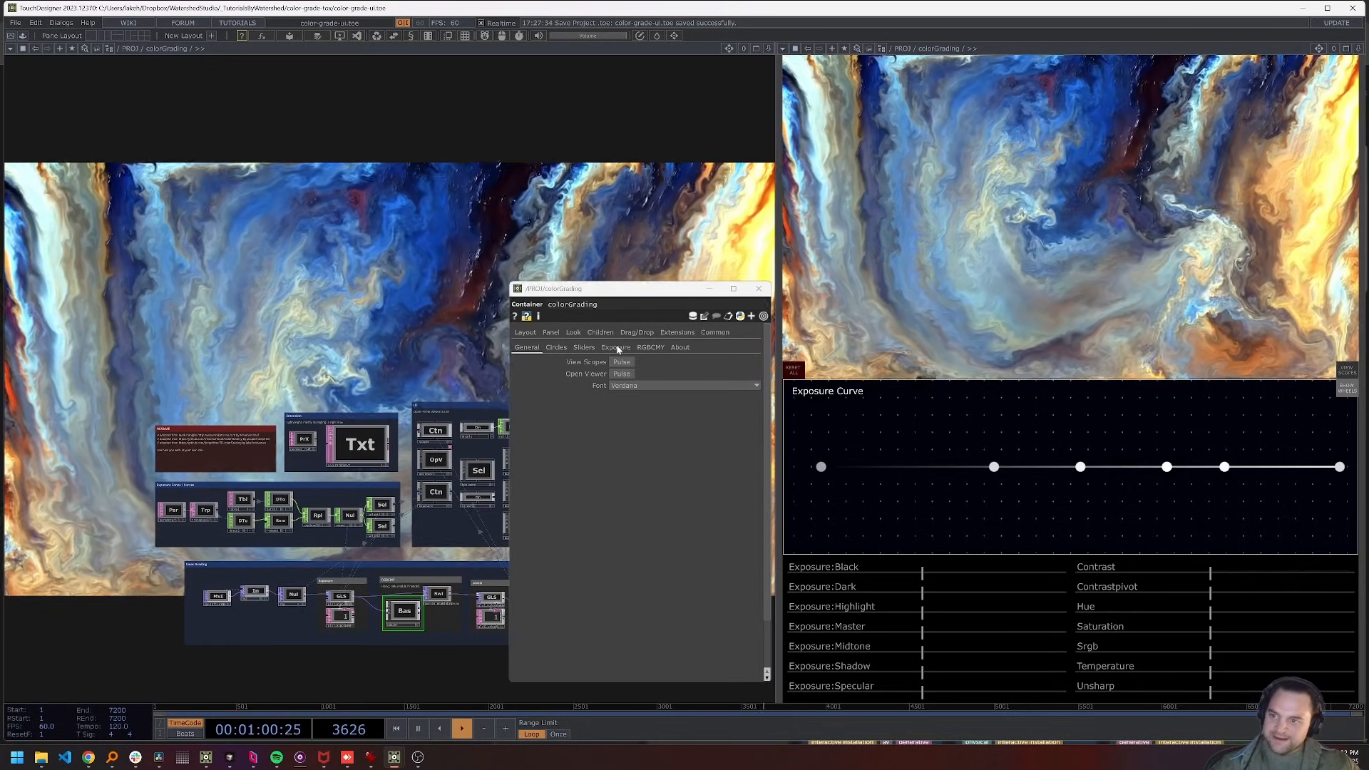
Enable the component's RGBCMY adjustments and set Wet Dry to 1 and Master Hue Shift to -6
left_click_drag(612, 292, 647, 385)
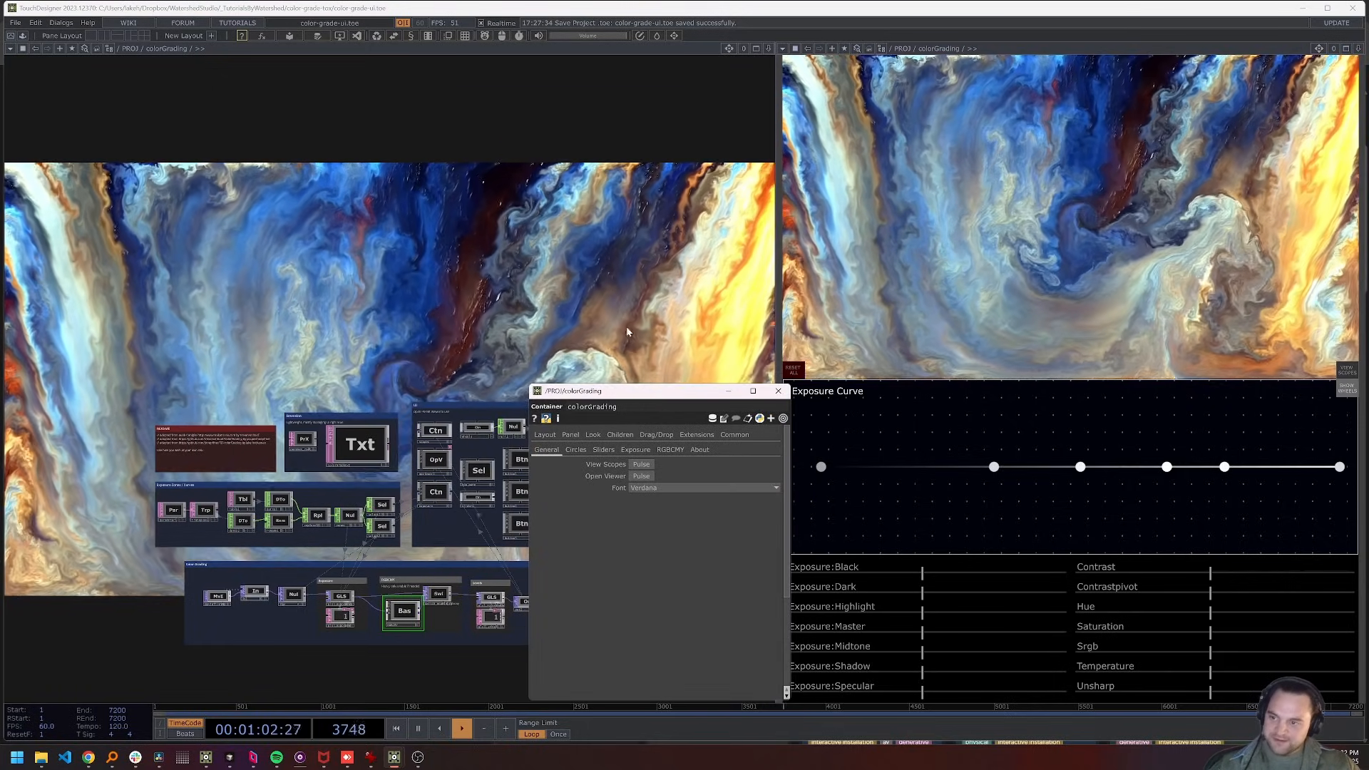
left_click_drag(627, 332, 532, 341)
left_click(671, 450)
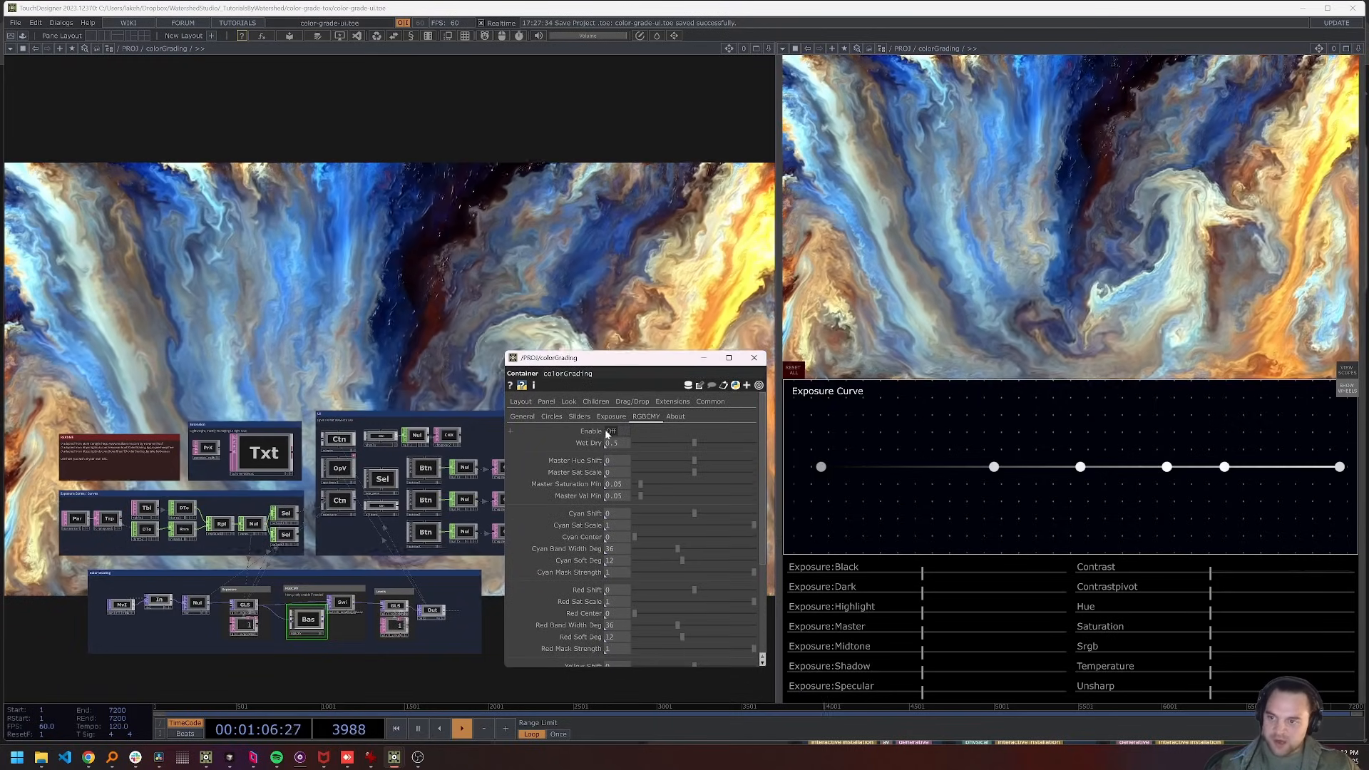
left_click(617, 430)
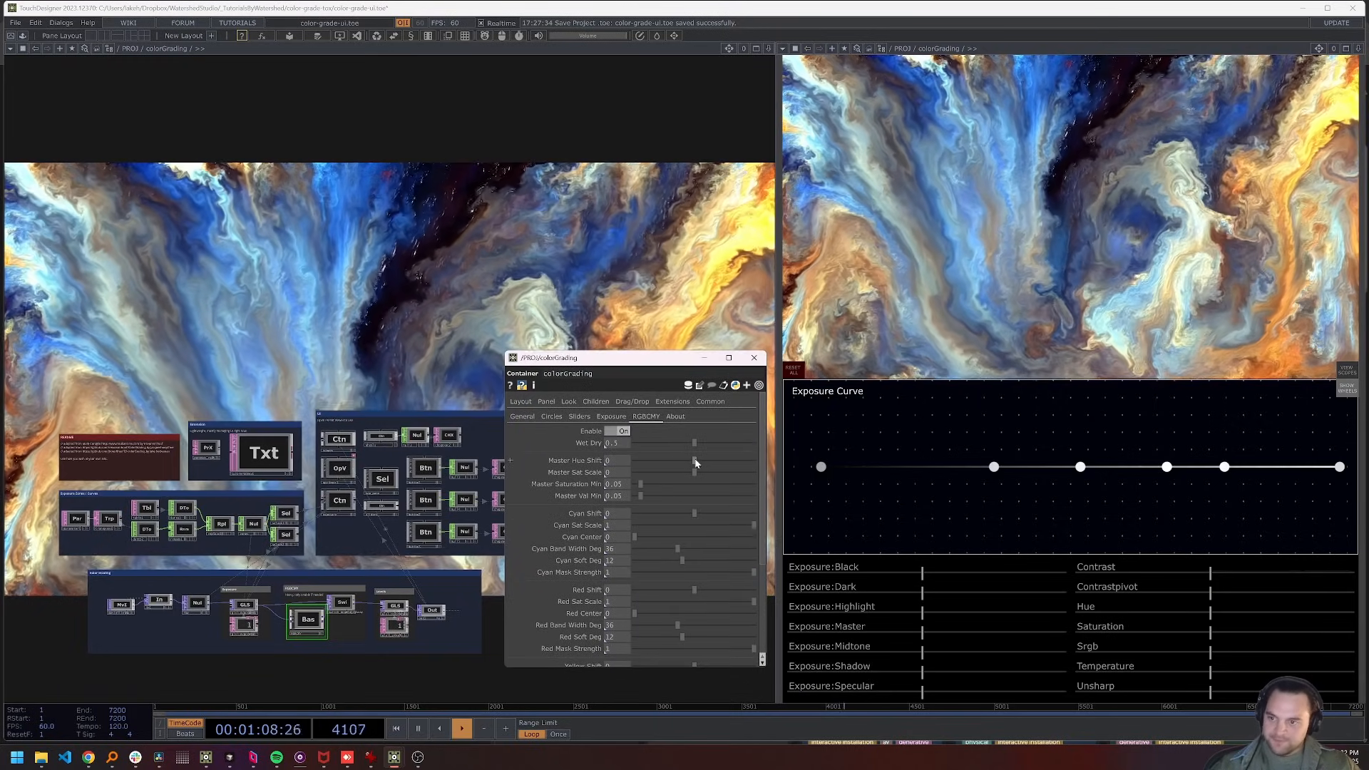
double_click(700, 443)
mouse_move(688, 467)
left_mouse_down()
mouse_move(706, 465)
mouse_move(653, 464)
mouse_move(692, 464)
left_mouse_up()
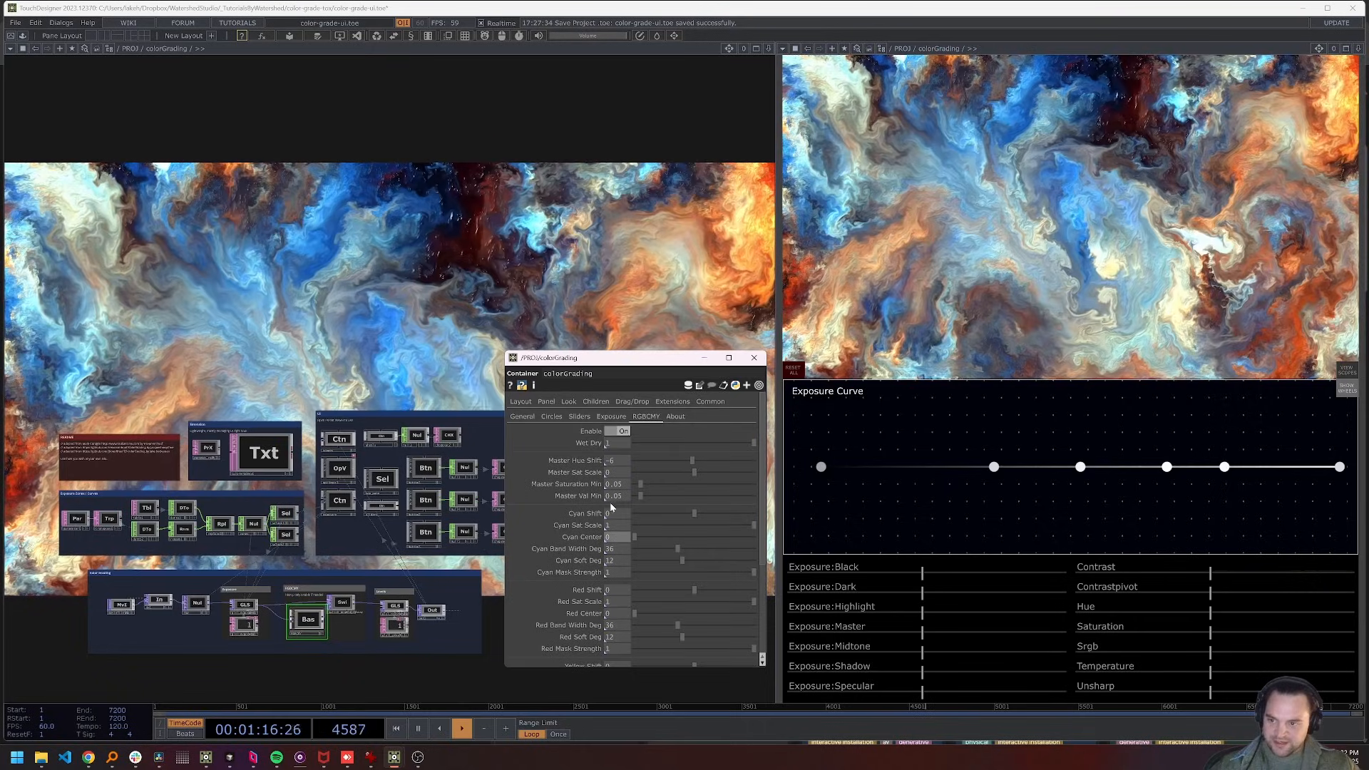
Examine the RGBCMY parameters for each color, enlarging the parameter window to fit the Cyan, Red, Yellow and Blue groups
scroll(602, 531, "down", 5)
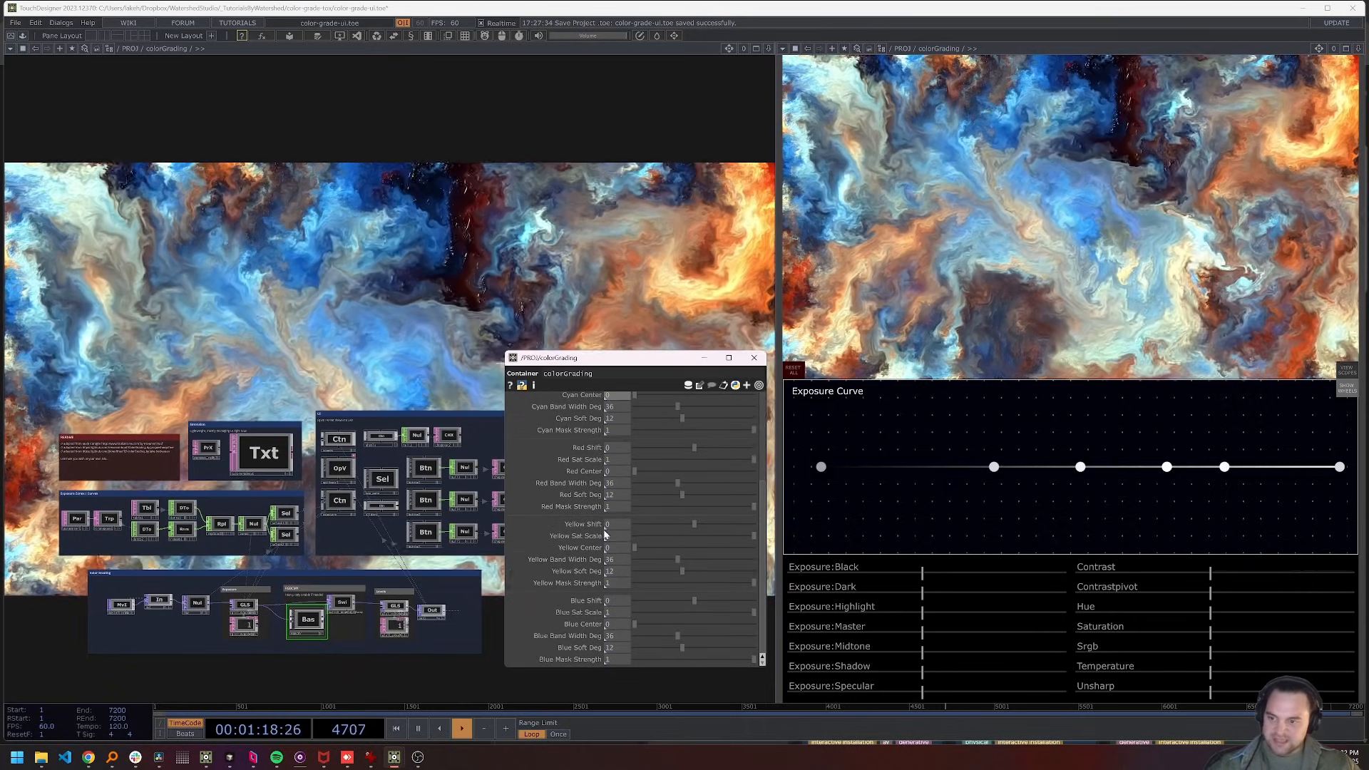
scroll(603, 534, "up", 5)
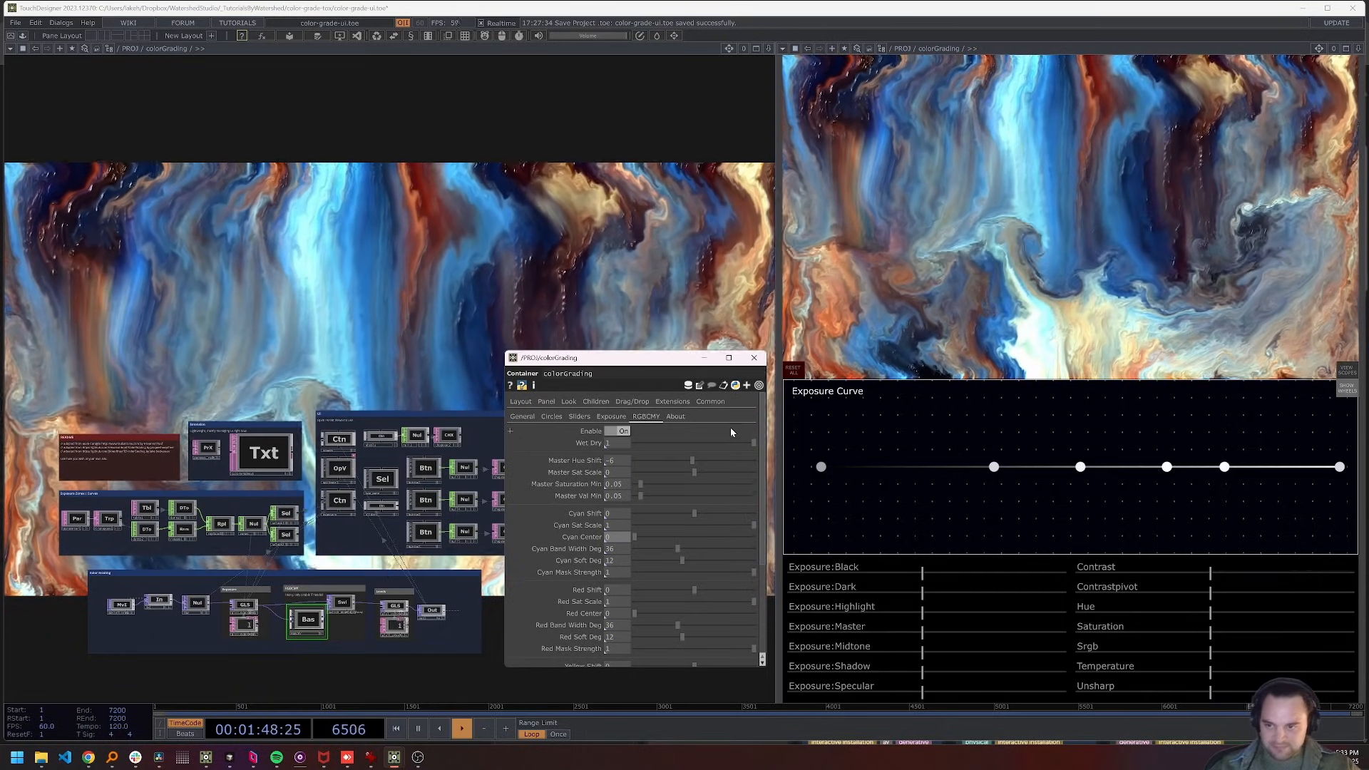
scroll(707, 485, "down", 4)
scroll(708, 508, "up", 4)
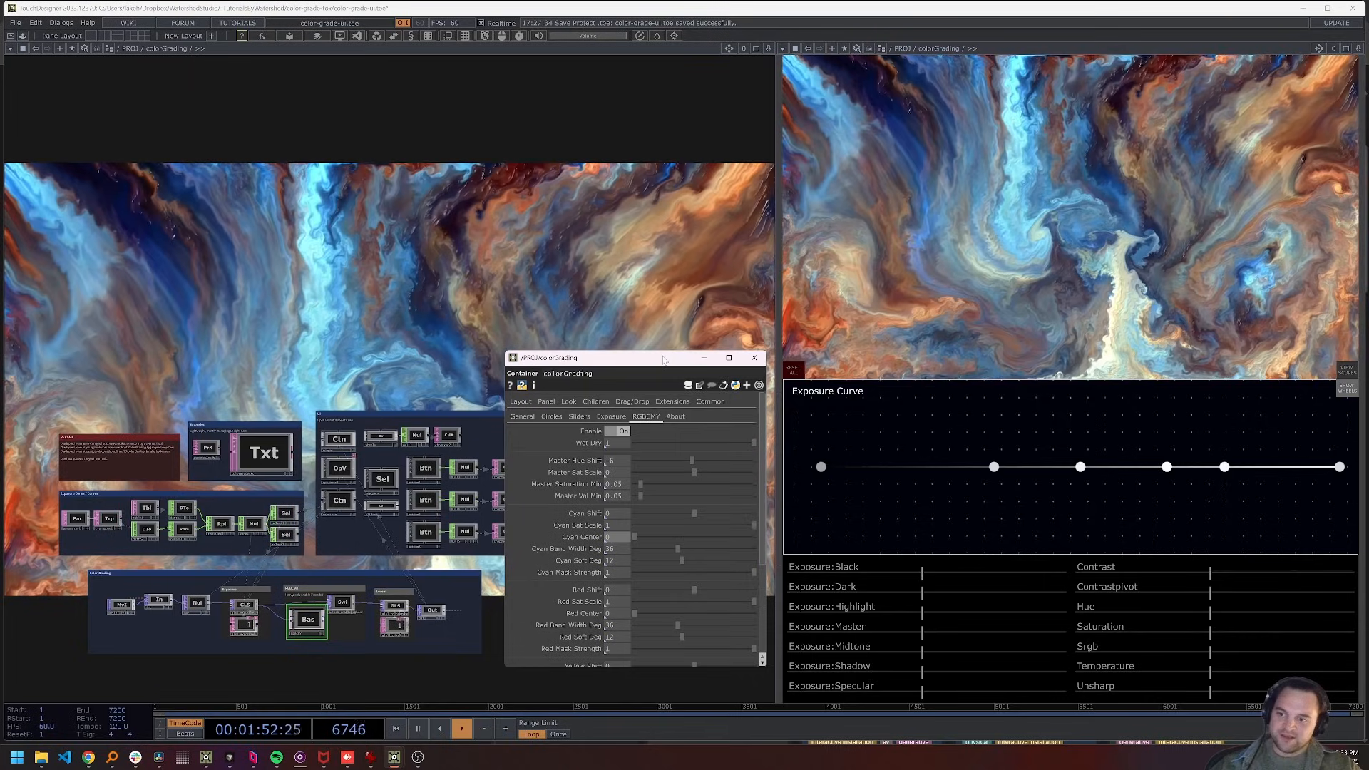
left_click_drag(664, 350, 669, 180)
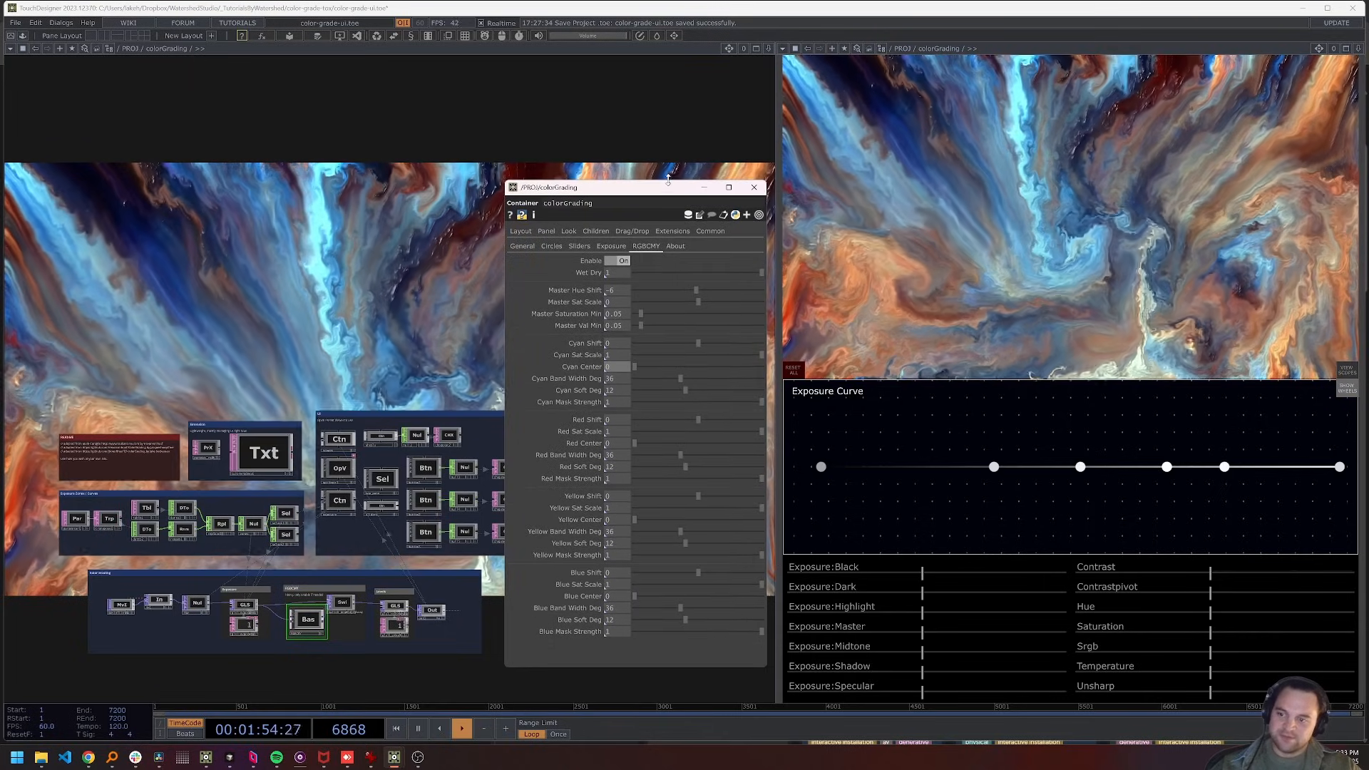
Inspect the RGBCMY Base and its enable switch inside the colorGrading network
left_click_drag(346, 265, 202, 192)
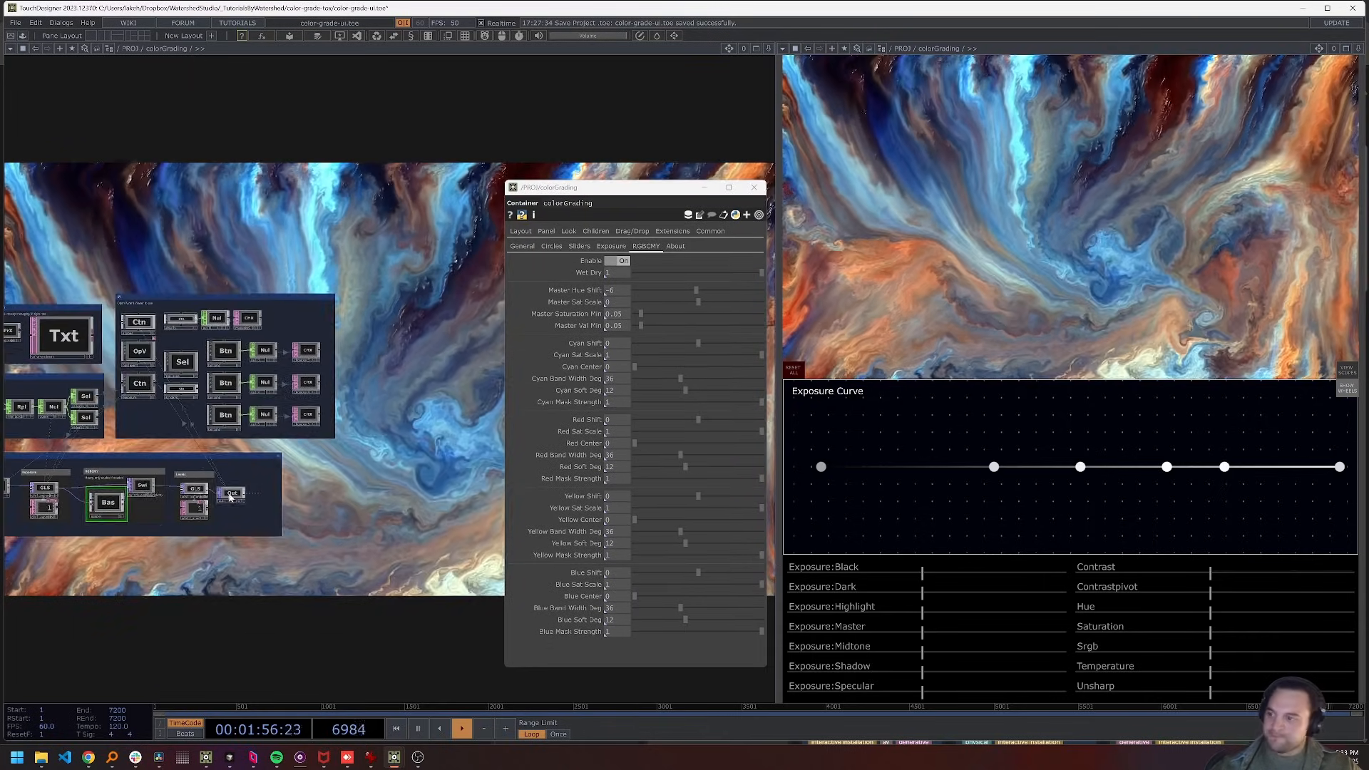
scroll(121, 503, "up", 6)
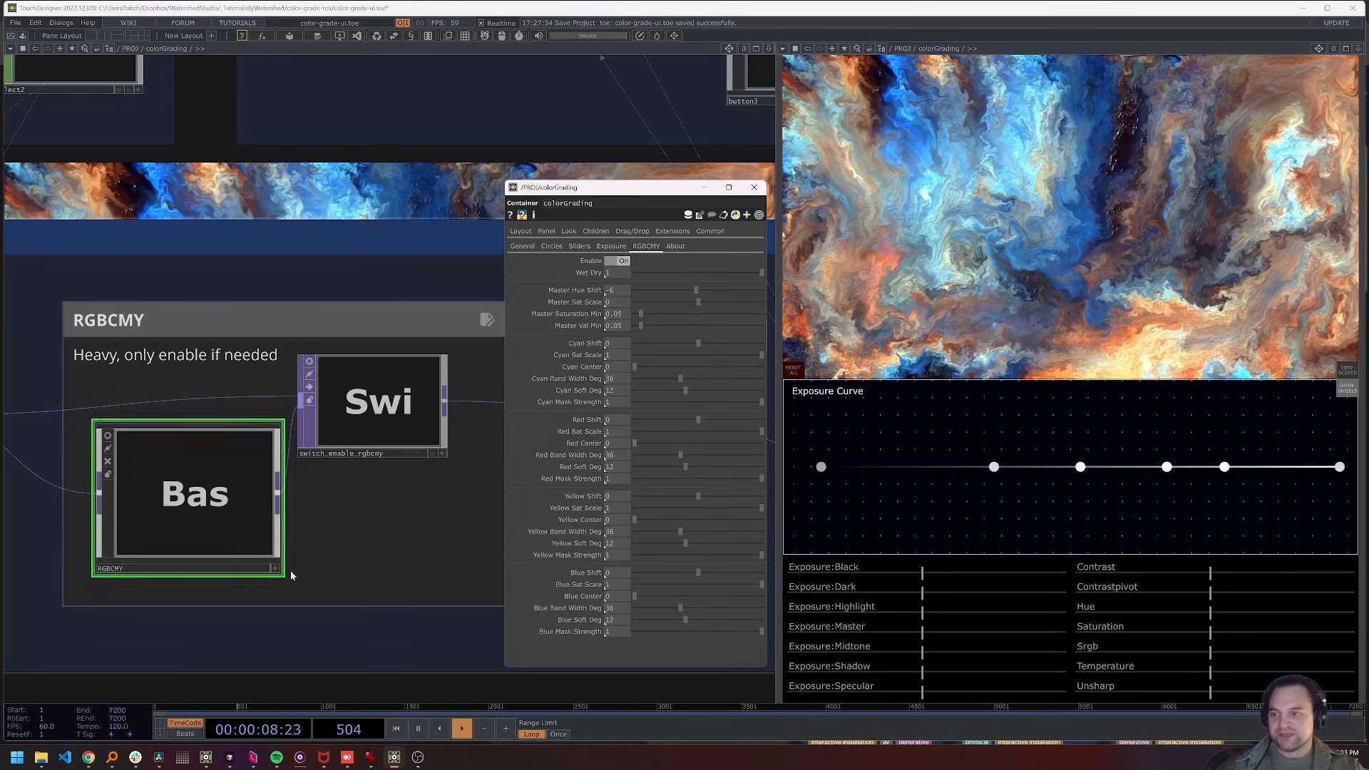
scroll(291, 575, "down", 5)
left_click_drag(587, 80, 594, 138)
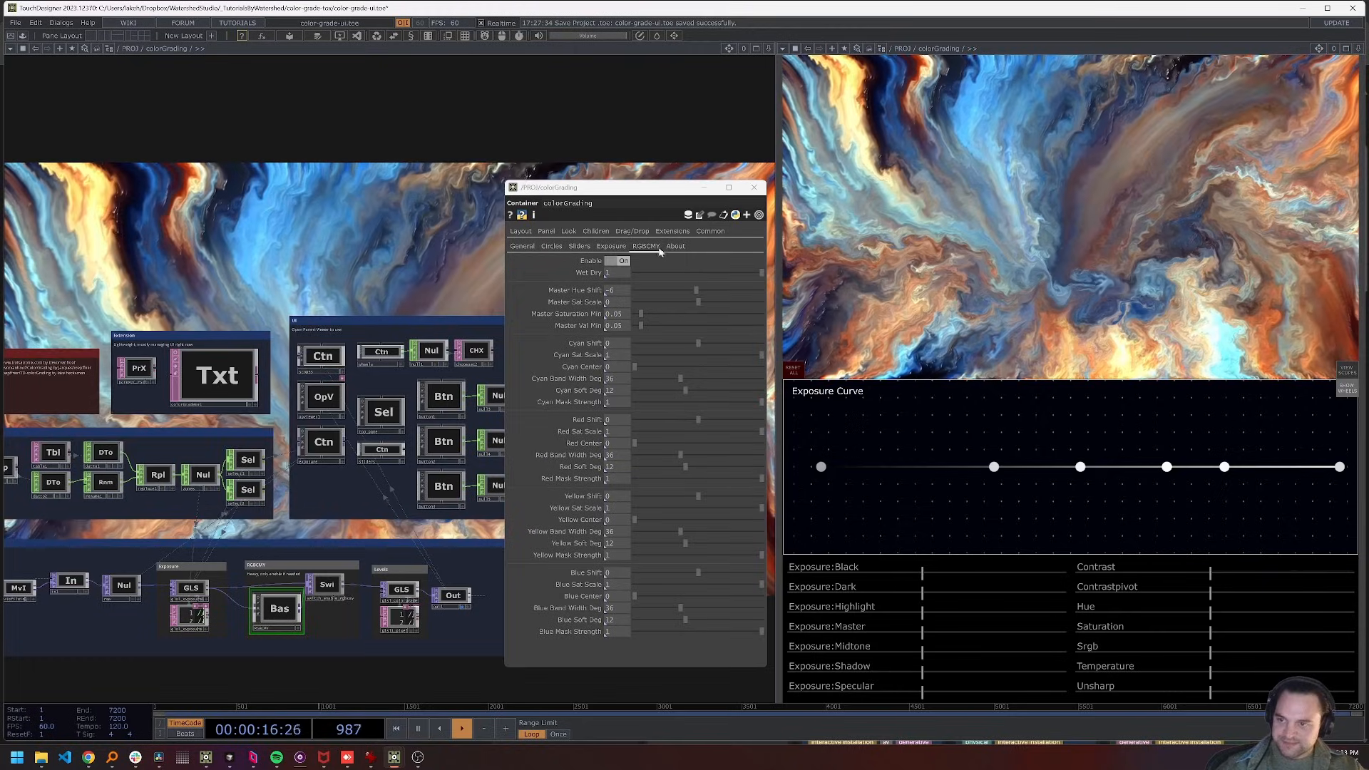
Set the component's exposure parameters to about Black -0.7, Dark -0.45, Shadow -0.81, Midtone -0.64, Highlight 0.01 and Specular 0.3
left_click(611, 247)
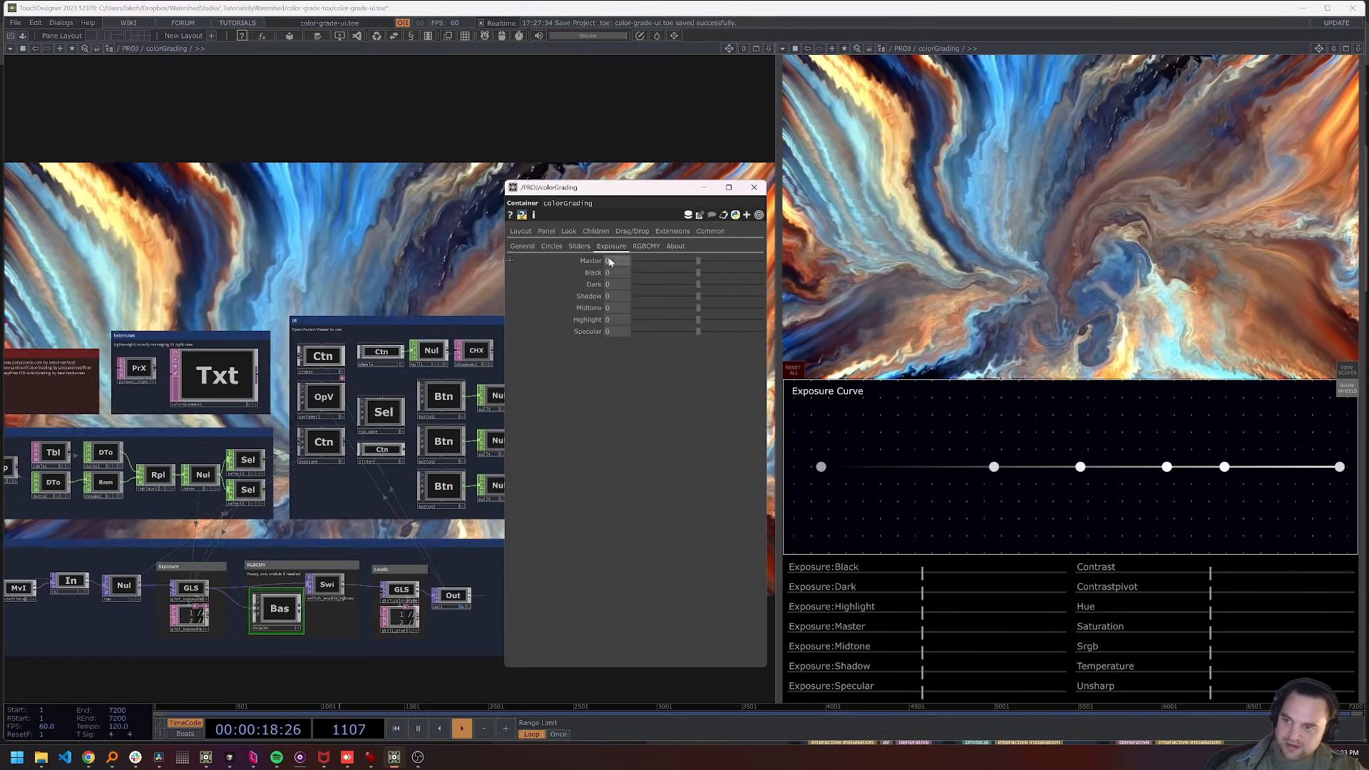
left_click_drag(698, 273, 660, 310)
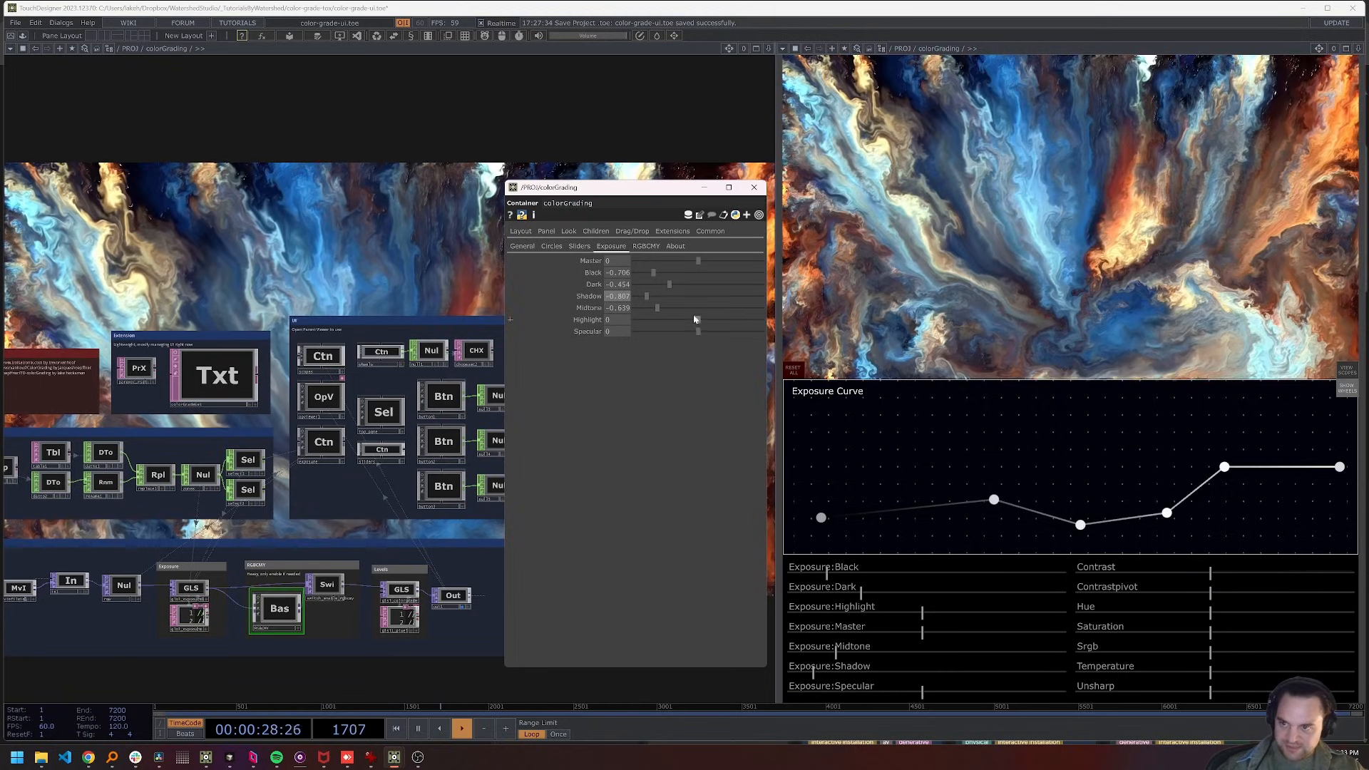
mouse_move(695, 318)
left_mouse_down()
mouse_move(720, 319)
mouse_move(700, 320)
mouse_move(717, 331)
left_mouse_up()
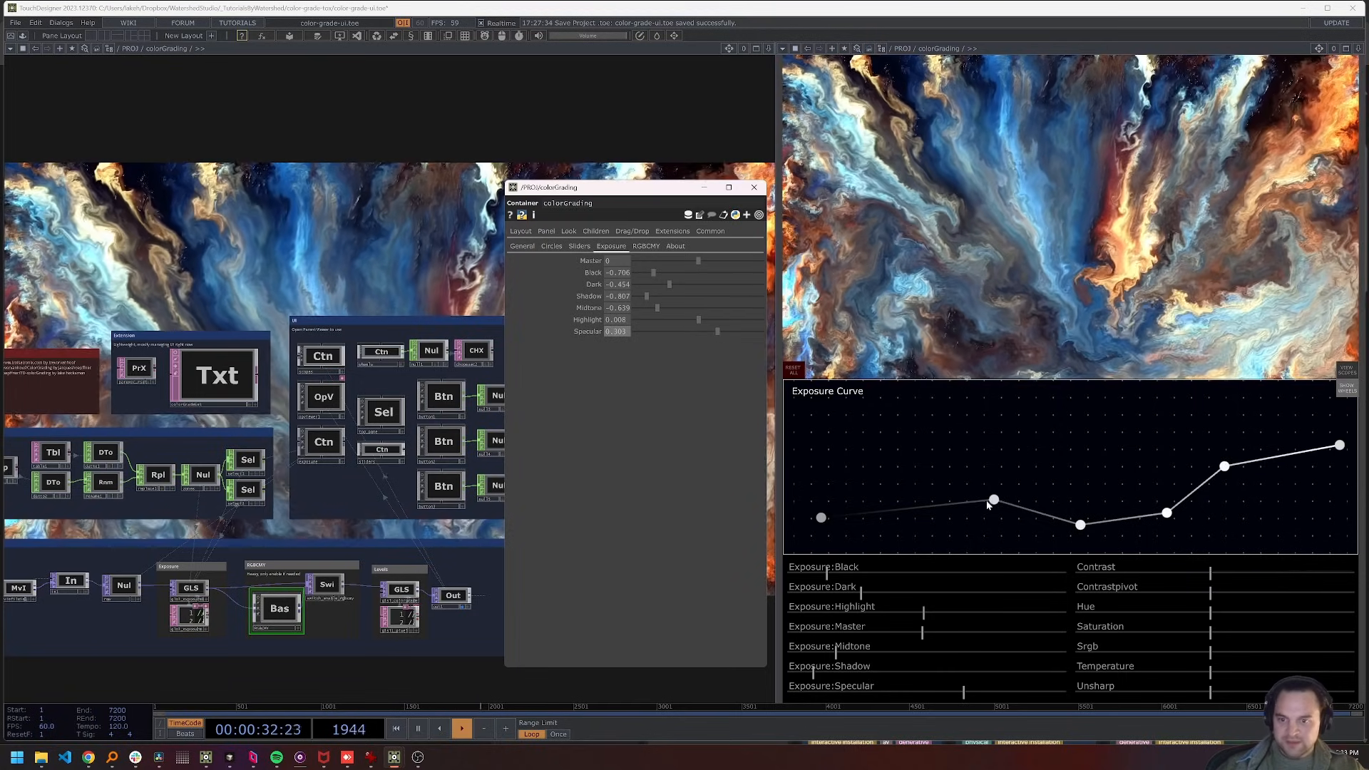
Review the component's General and Circles parameters and lower saturation to about 0.68 among the Sliders parameters
left_click(522, 246)
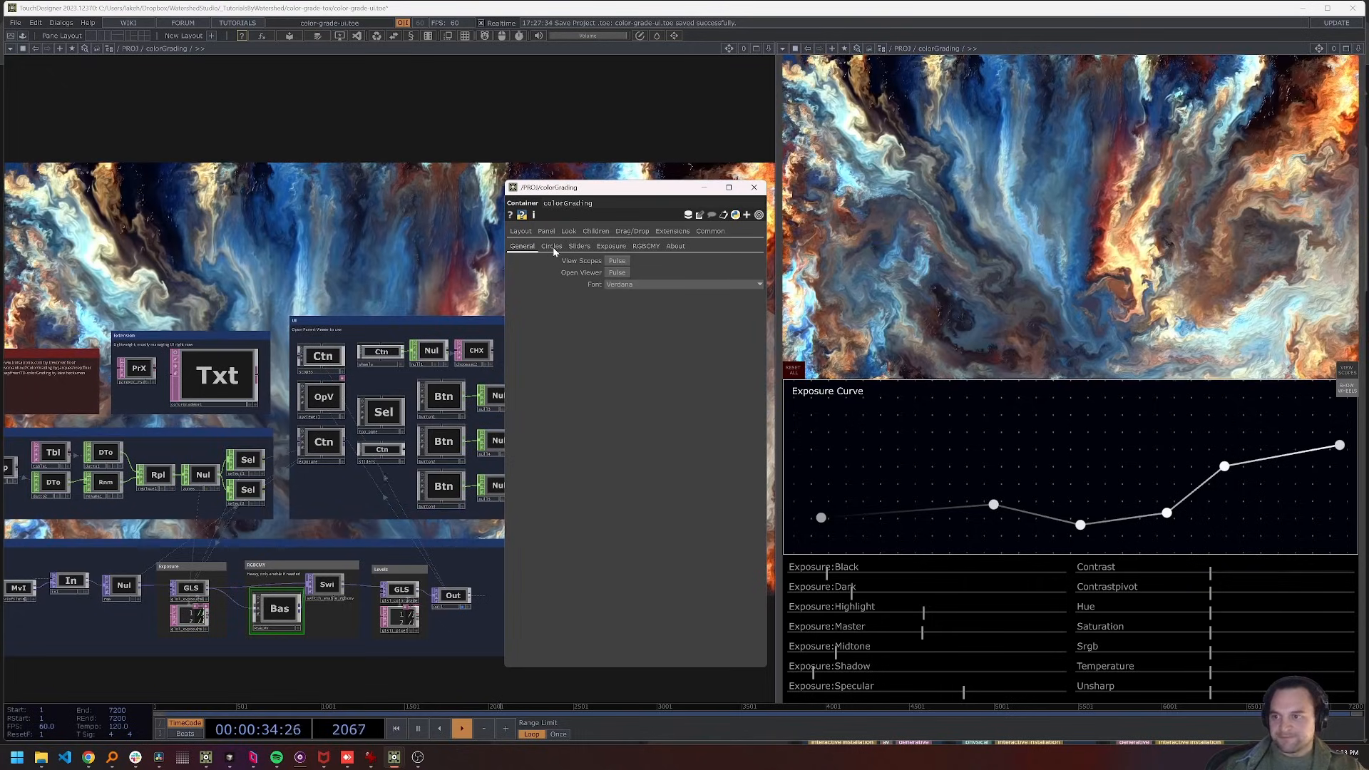
left_click(552, 247)
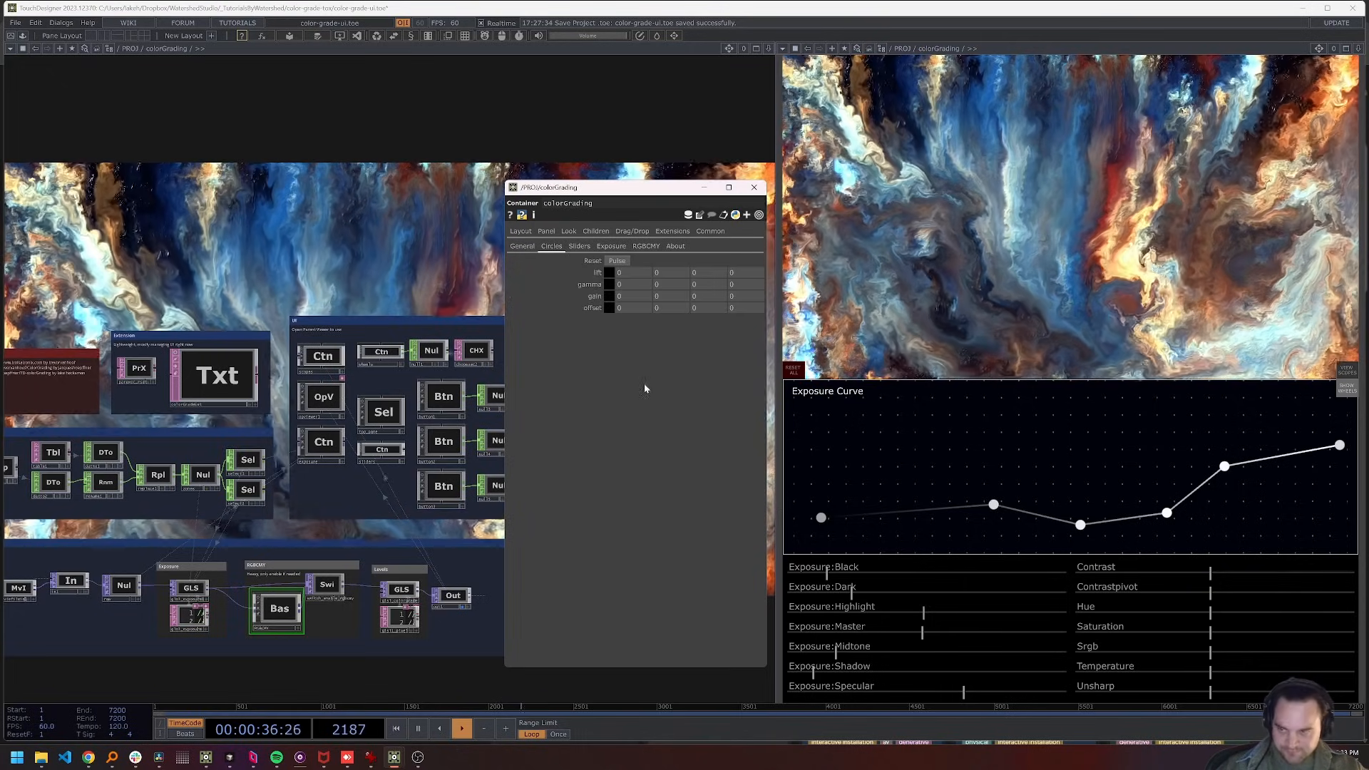
left_click(574, 247)
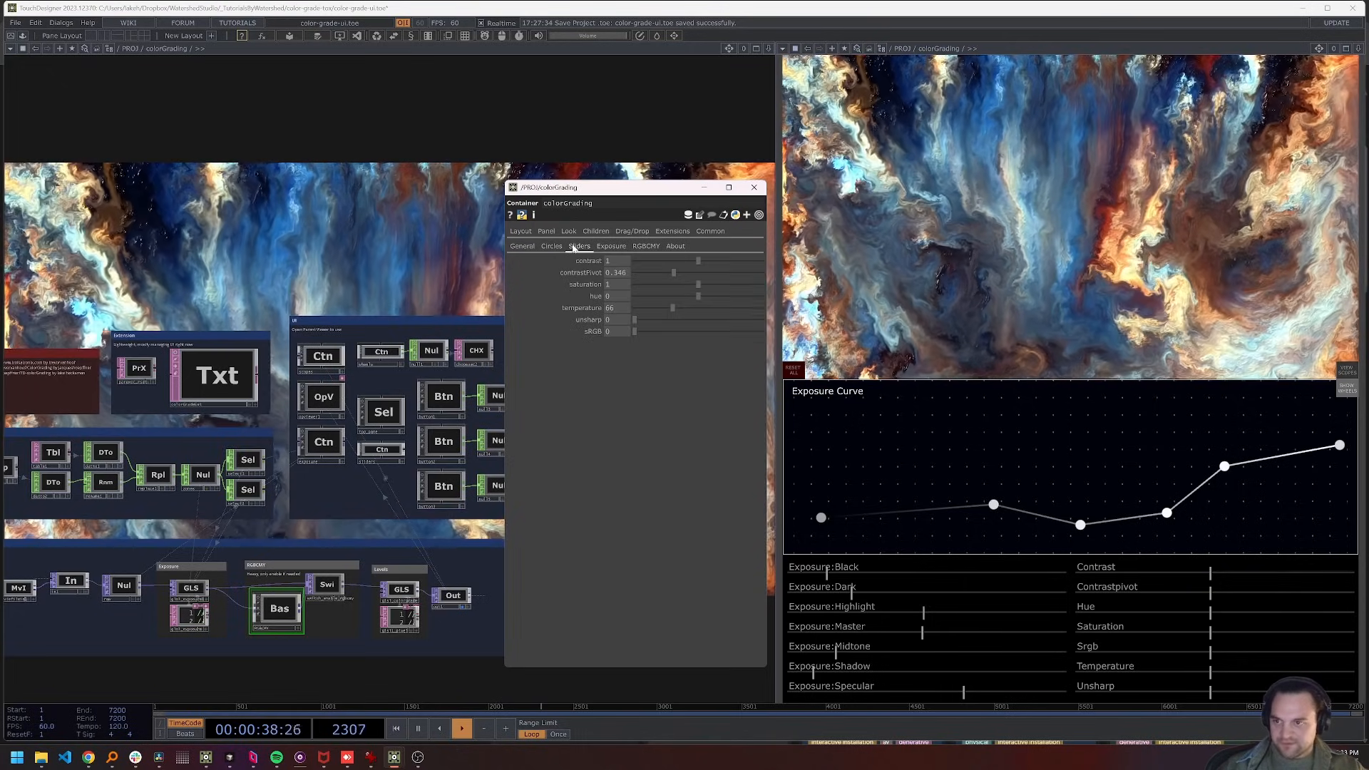
mouse_move(693, 285)
left_mouse_down()
mouse_move(662, 287)
mouse_move(706, 288)
mouse_move(678, 286)
left_mouse_up()
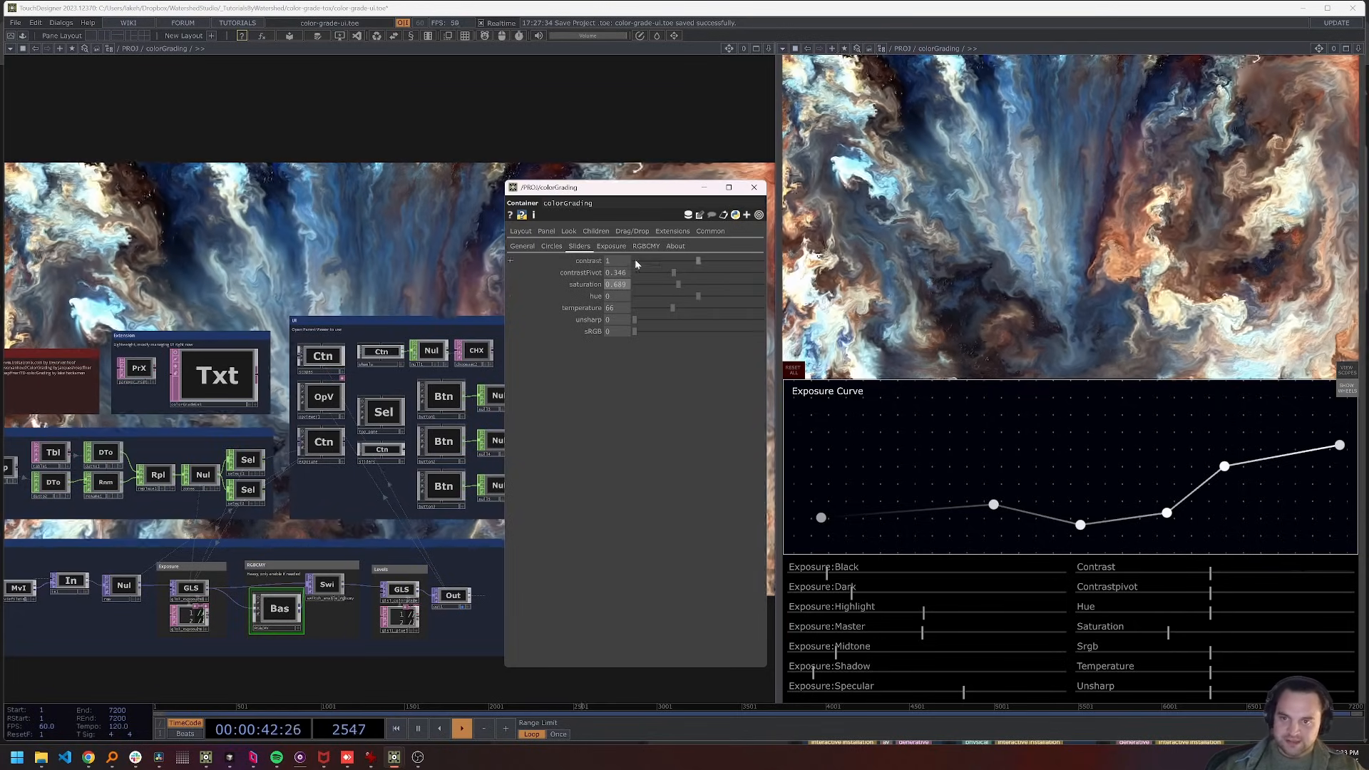
Reset all grading adjustments and bring back the Lift, Gamma, Gain and Offset color wheels
left_click(792, 370)
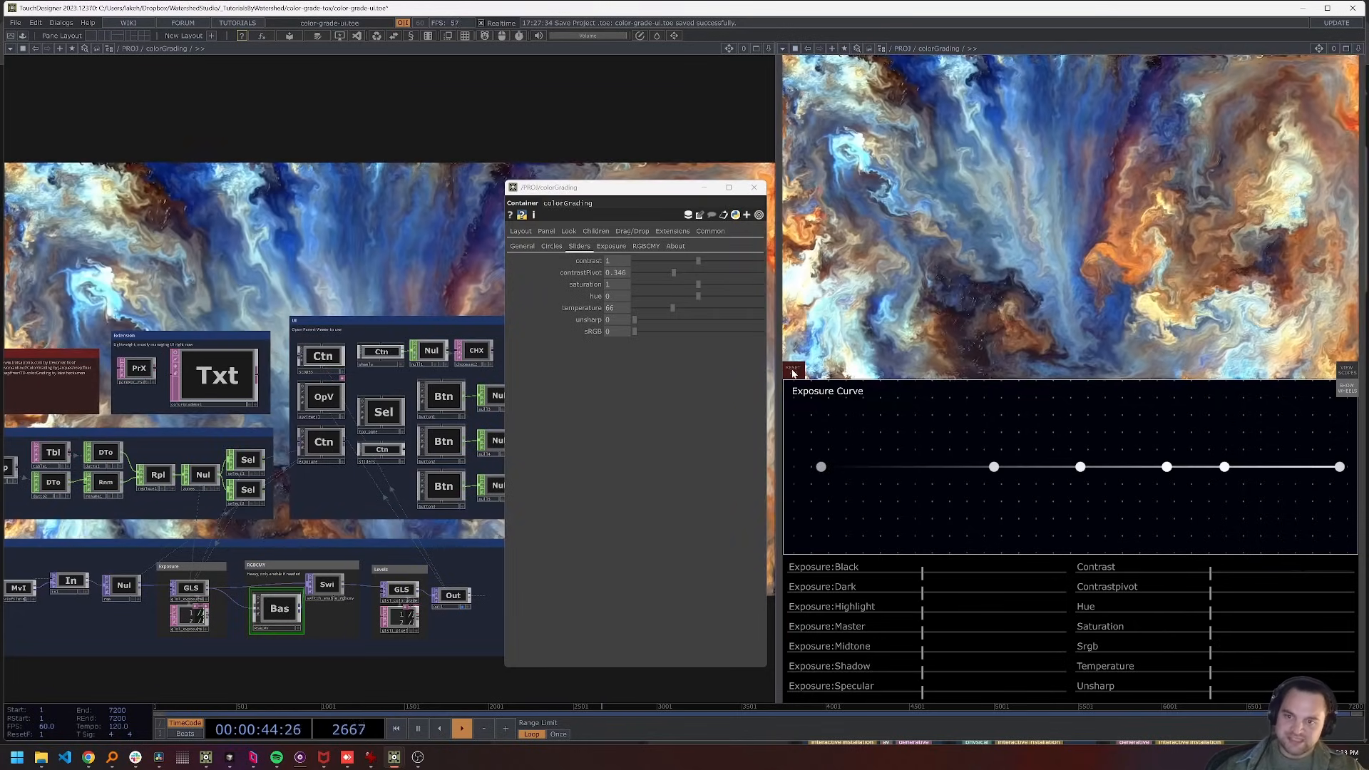
left_click(1342, 387)
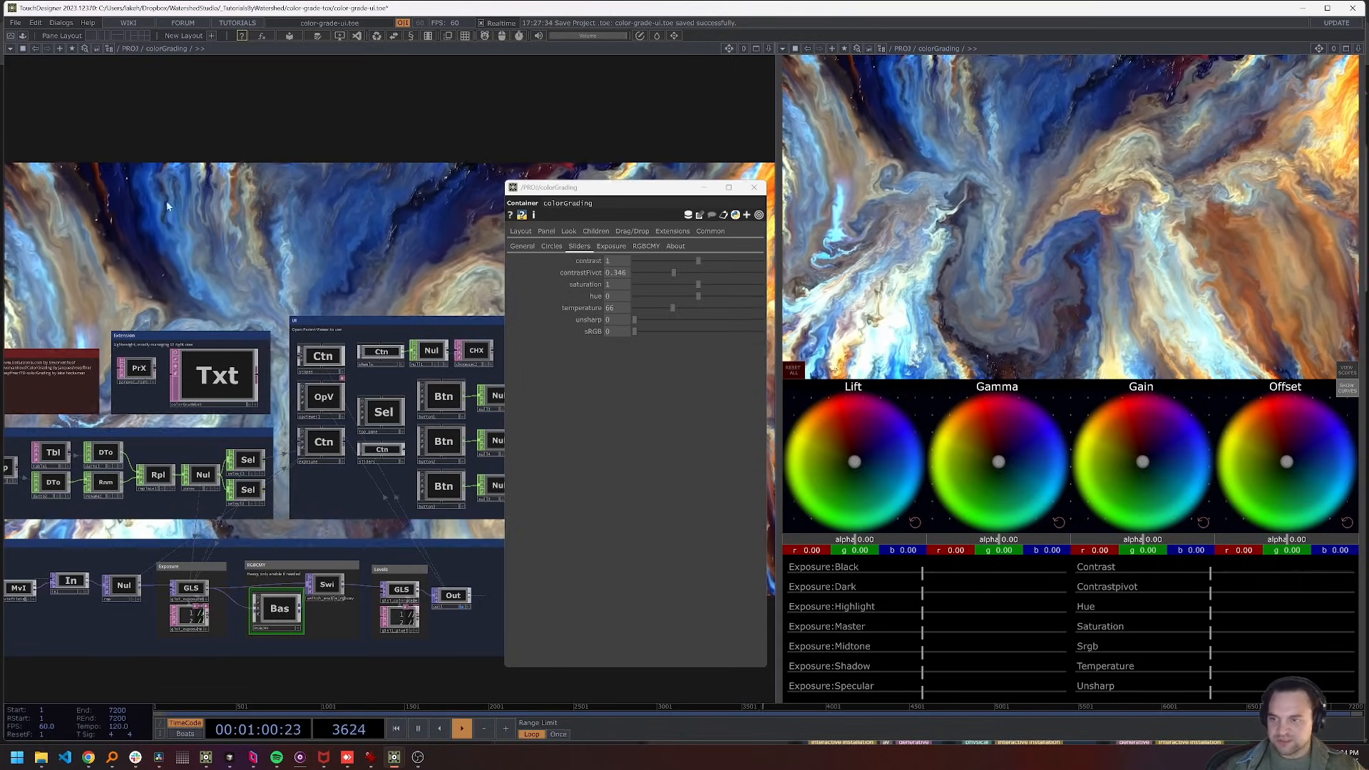
Leave the colorGrading network and add a Movie File In TOP above the connection between the null and colorGrading
key("u")
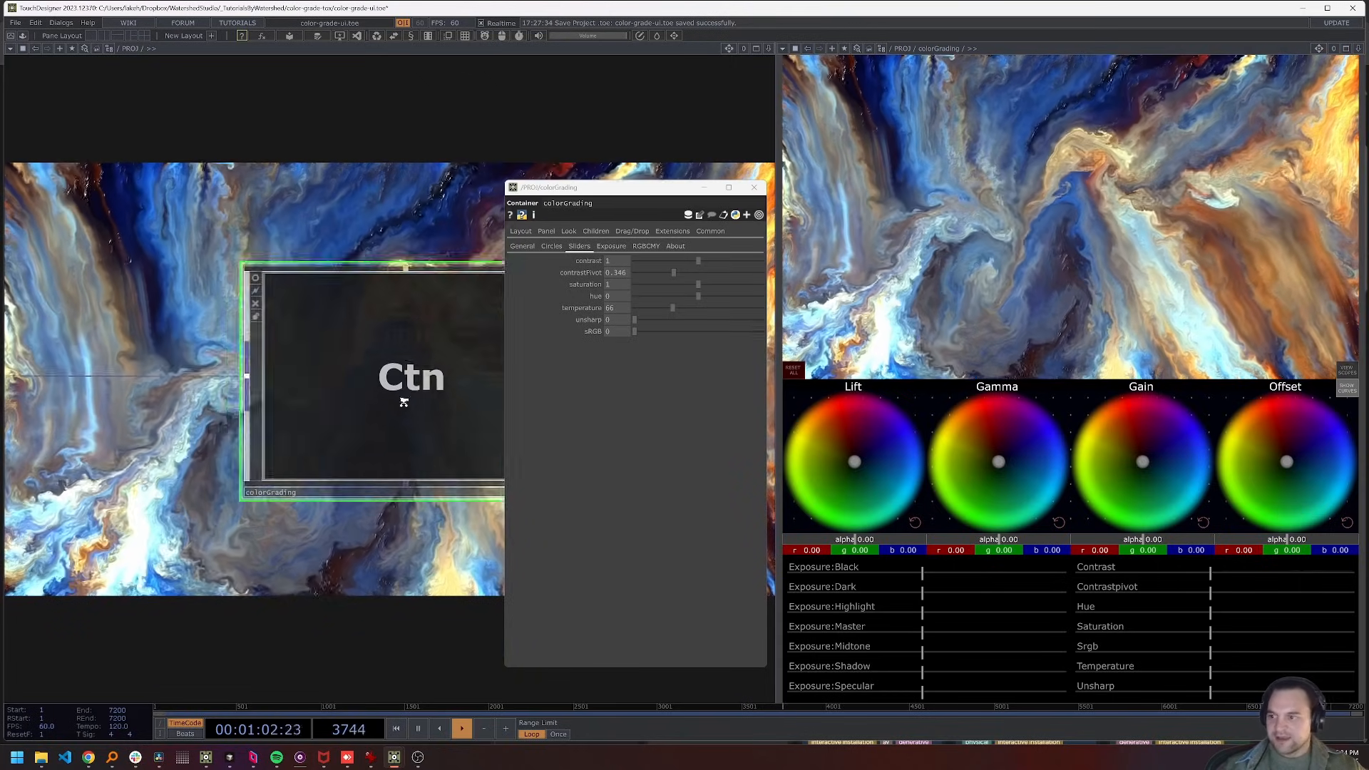
key("Tab")
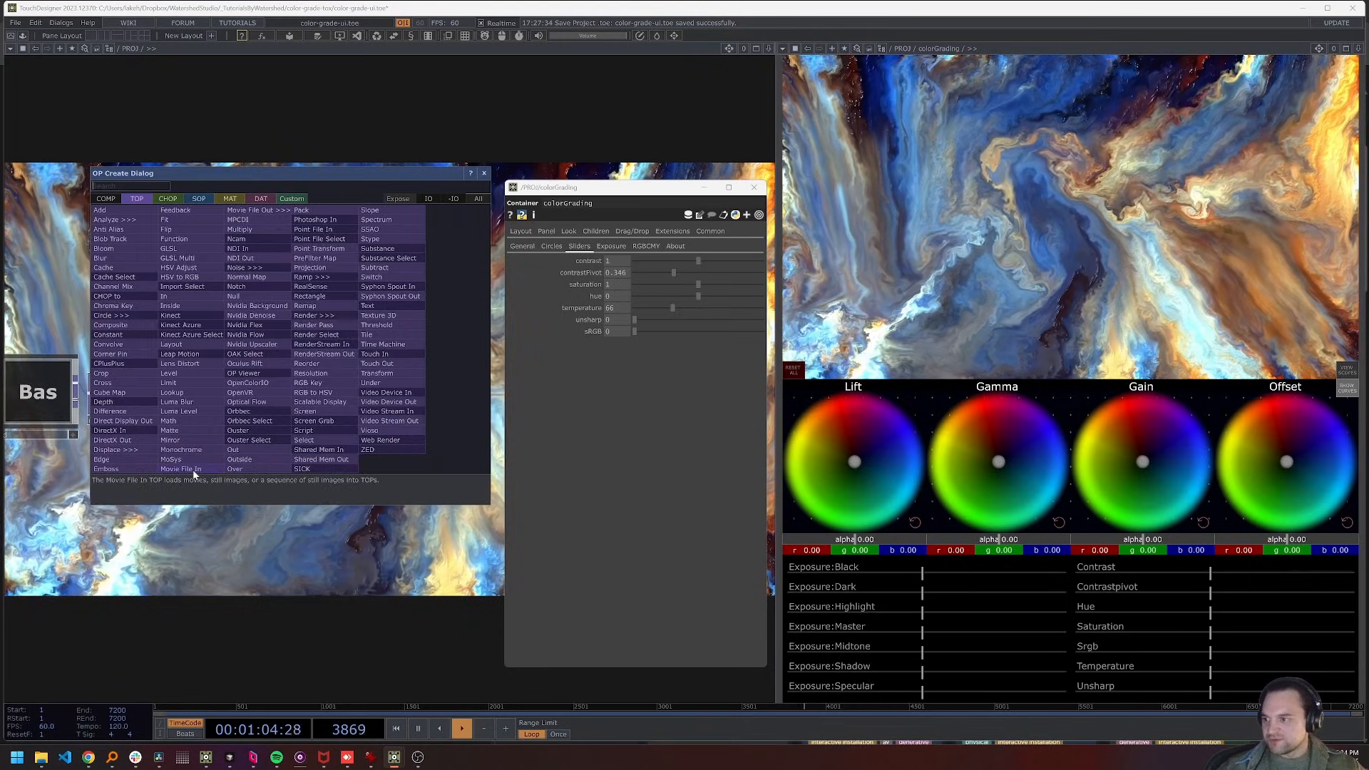
left_click(189, 470)
left_click(228, 338)
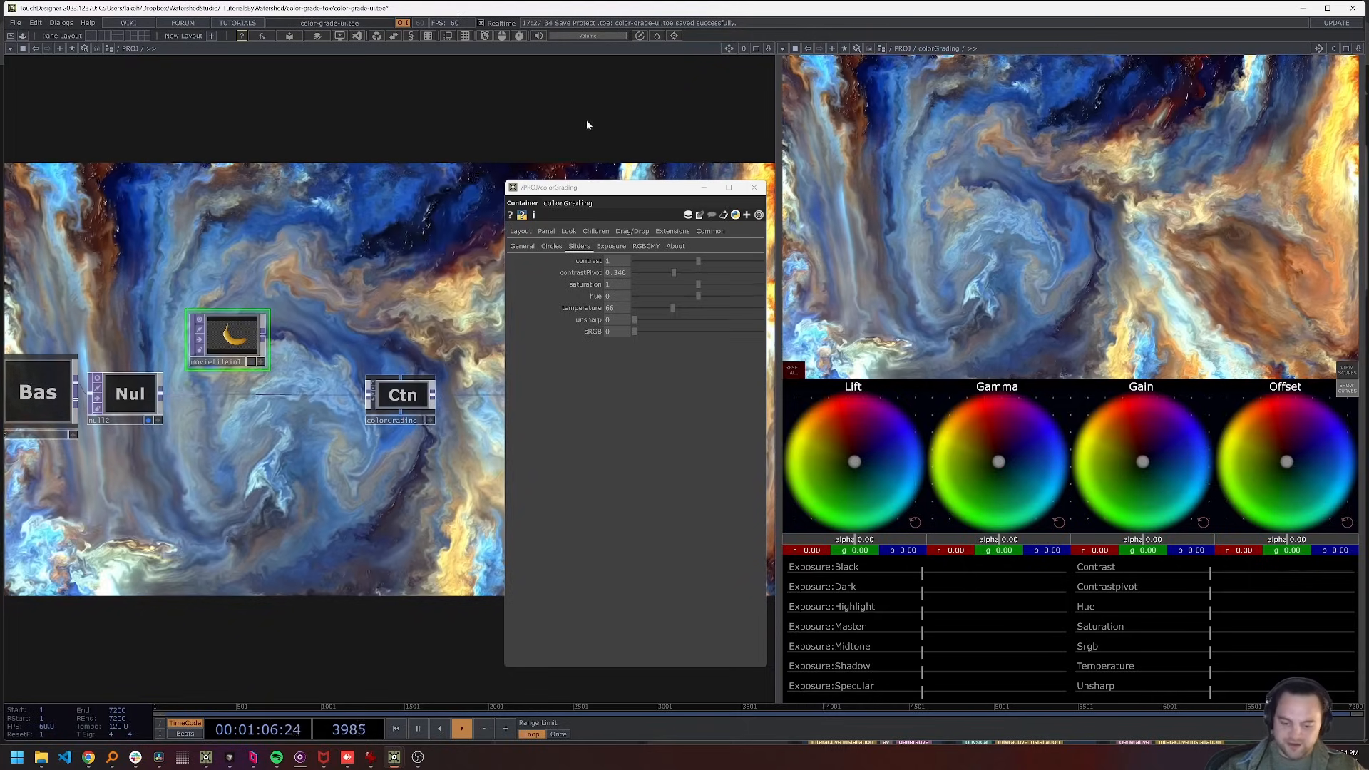
Load the fourth movie from the Nature sample folder, the rocky shoreline clip, into the Movie File In
key("p")
left_click(767, 105)
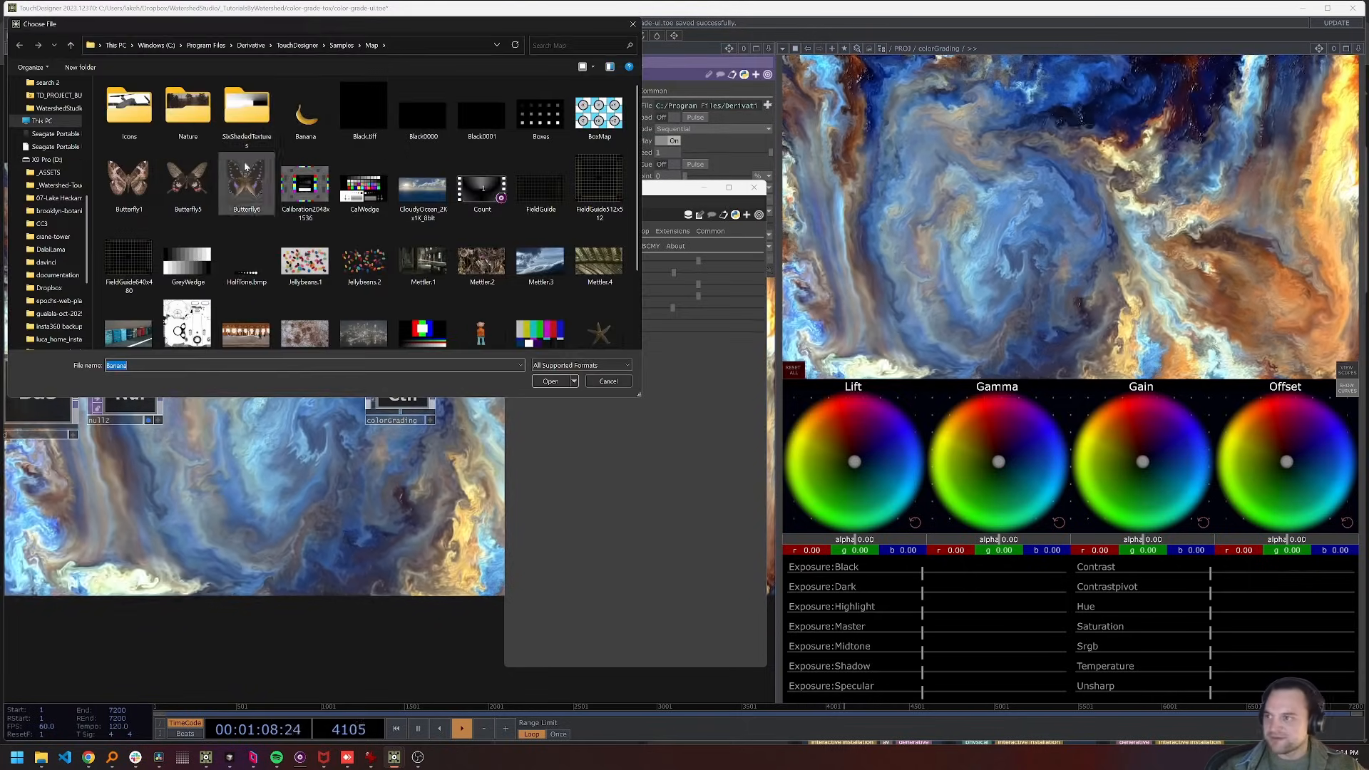
double_click(187, 111)
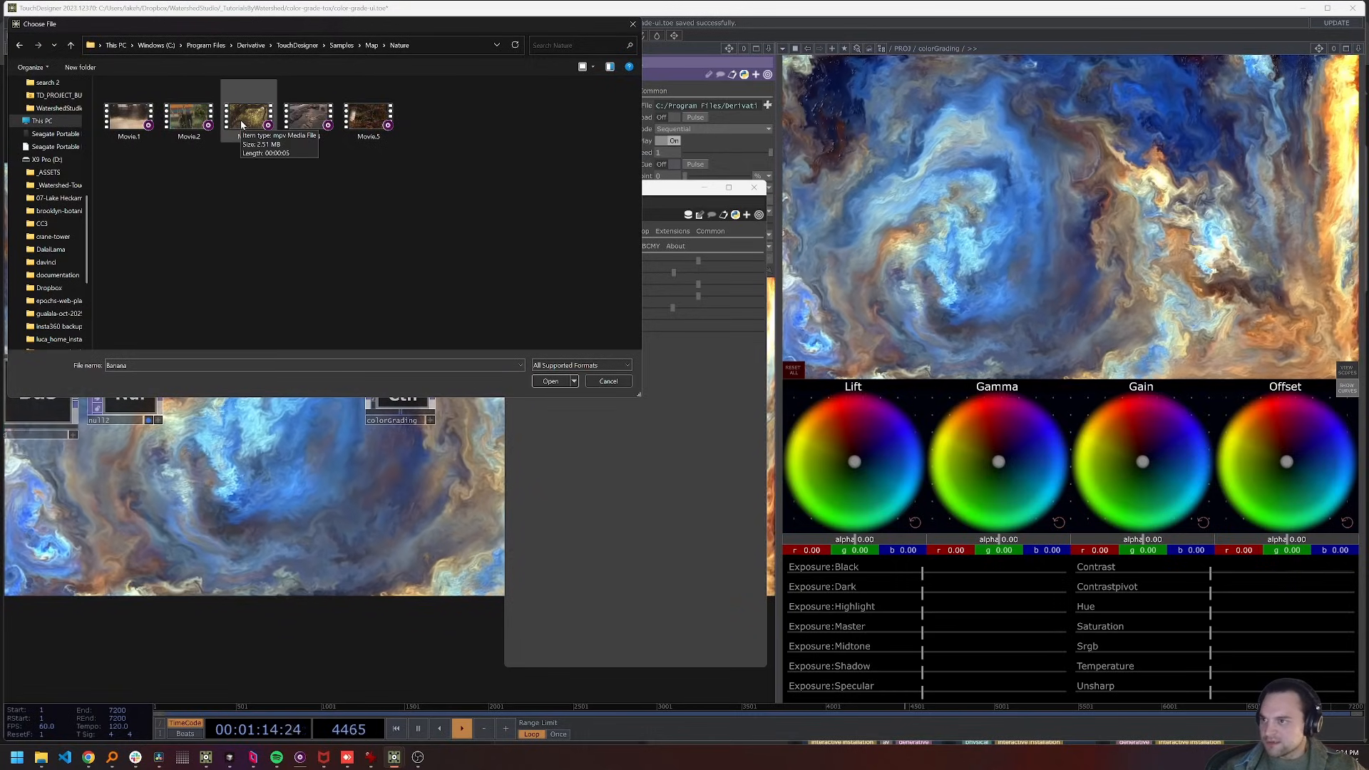
double_click(308, 114)
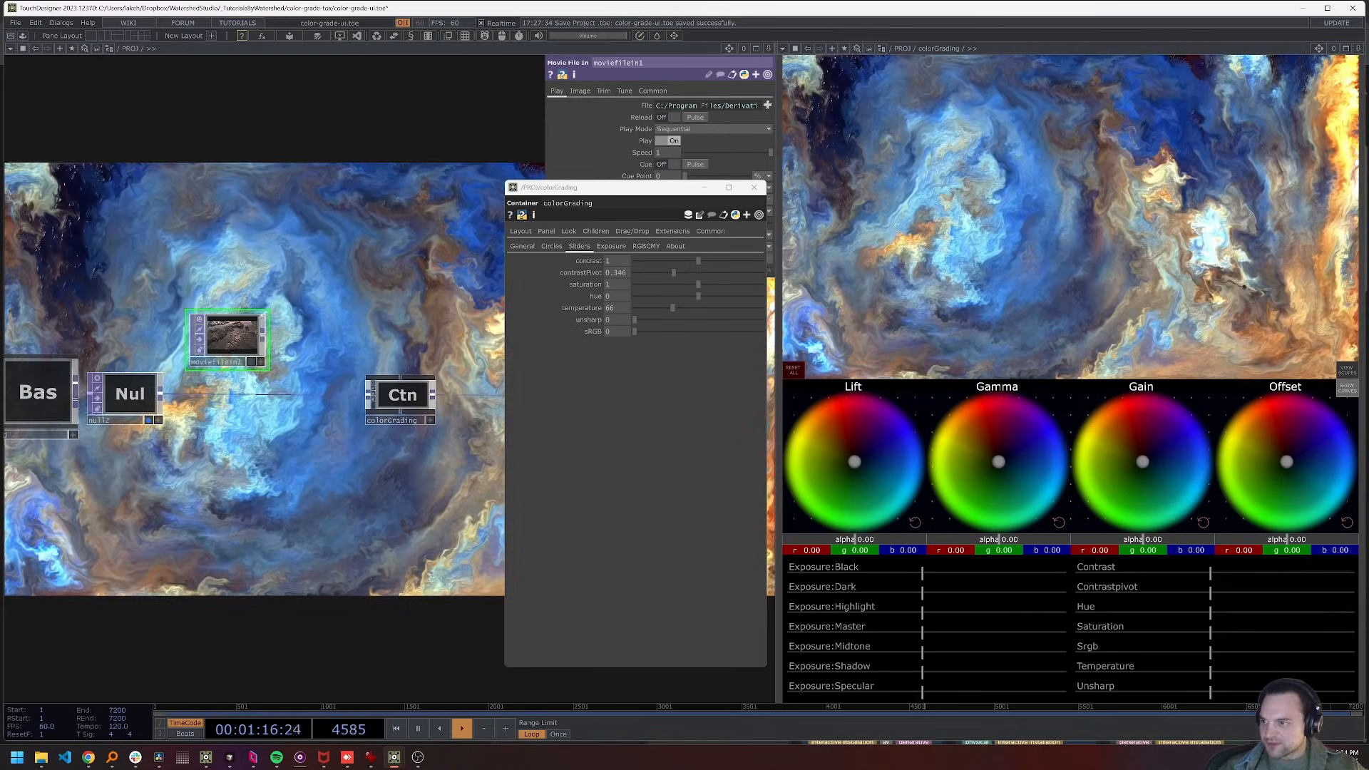
Wire the Movie File In into both colorGrading and null2, arranging the movie node below the null
left_click_drag(262, 331, 368, 394)
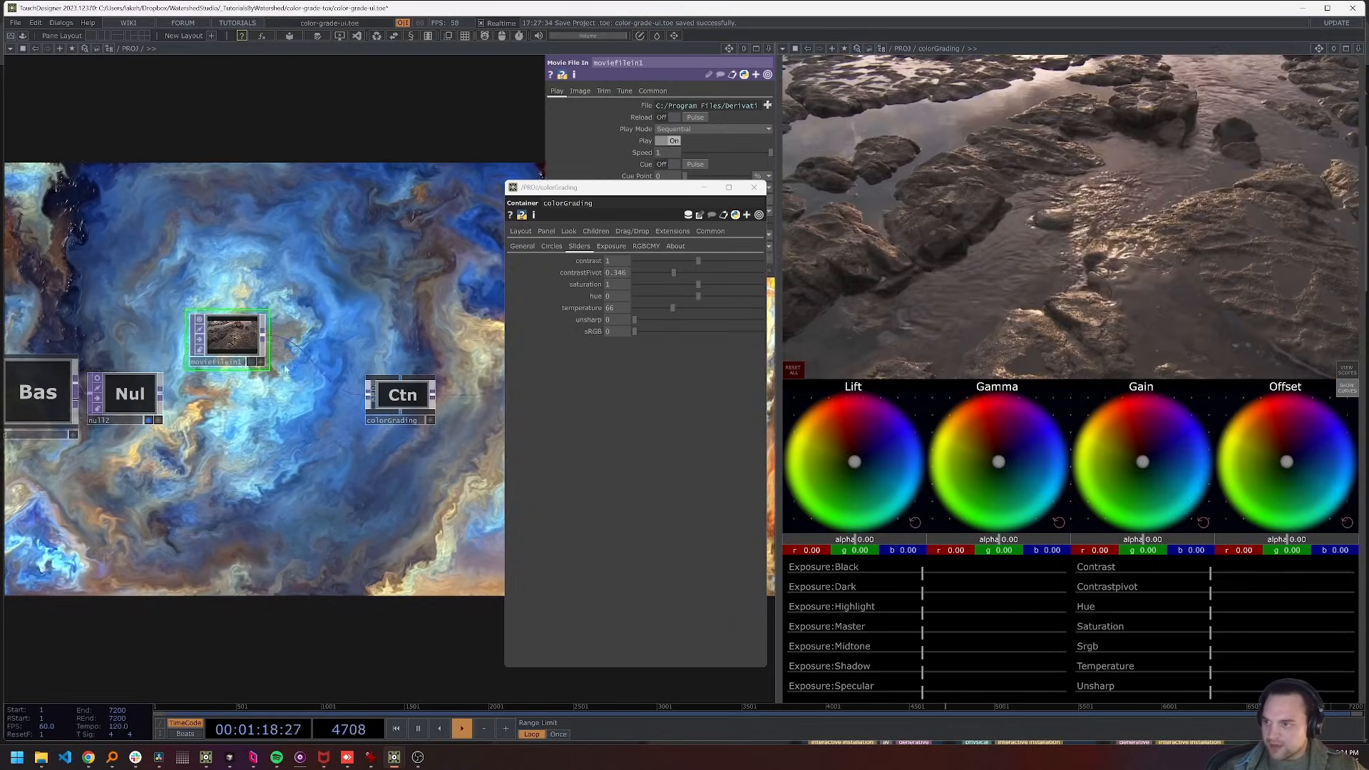
left_click_drag(232, 335, 216, 467)
left_click_drag(128, 393, 261, 364)
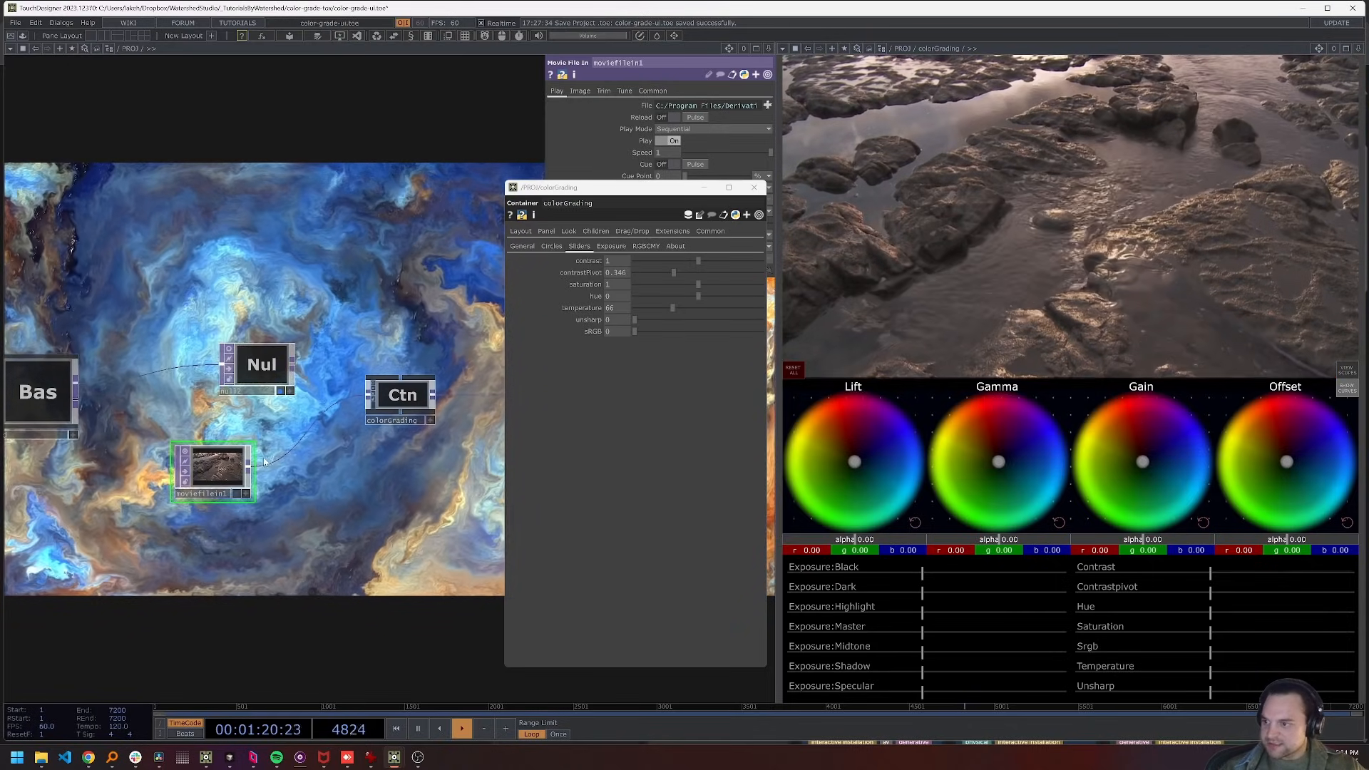
left_click_drag(249, 464, 221, 365)
left_click_drag(321, 299, 307, 403)
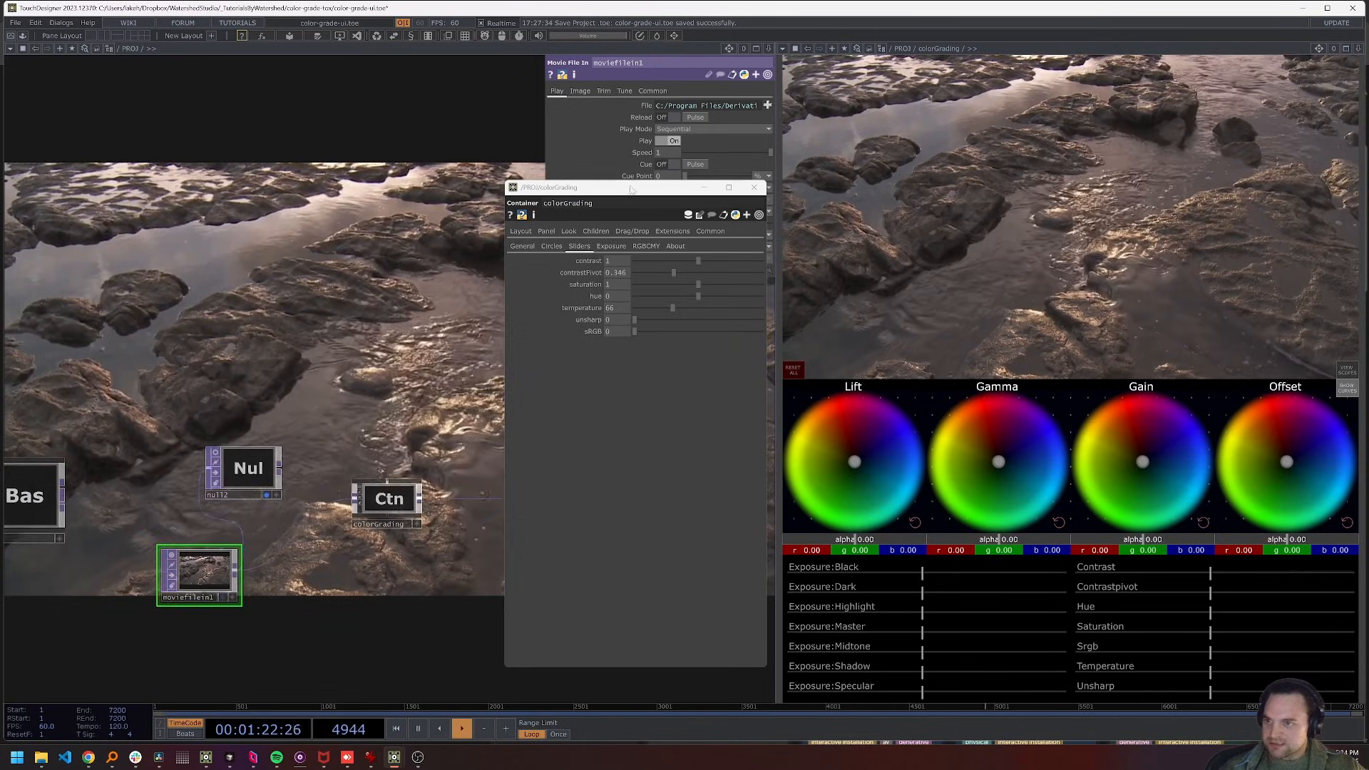
Close the floating colorGrading parameter window, then enter the component's network and hide its parameter display
left_click(753, 186)
left_click_drag(398, 445, 413, 393)
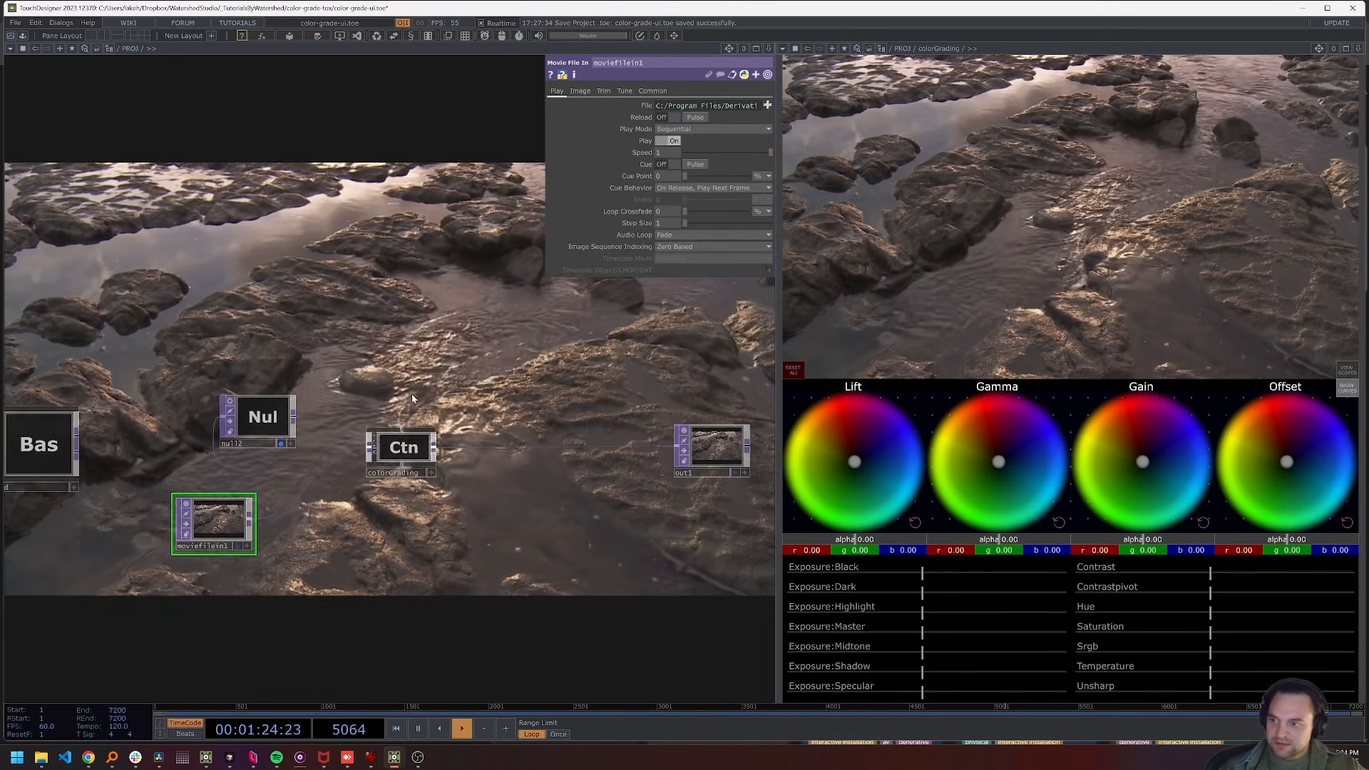
key("i")
left_click_drag(408, 341, 419, 614)
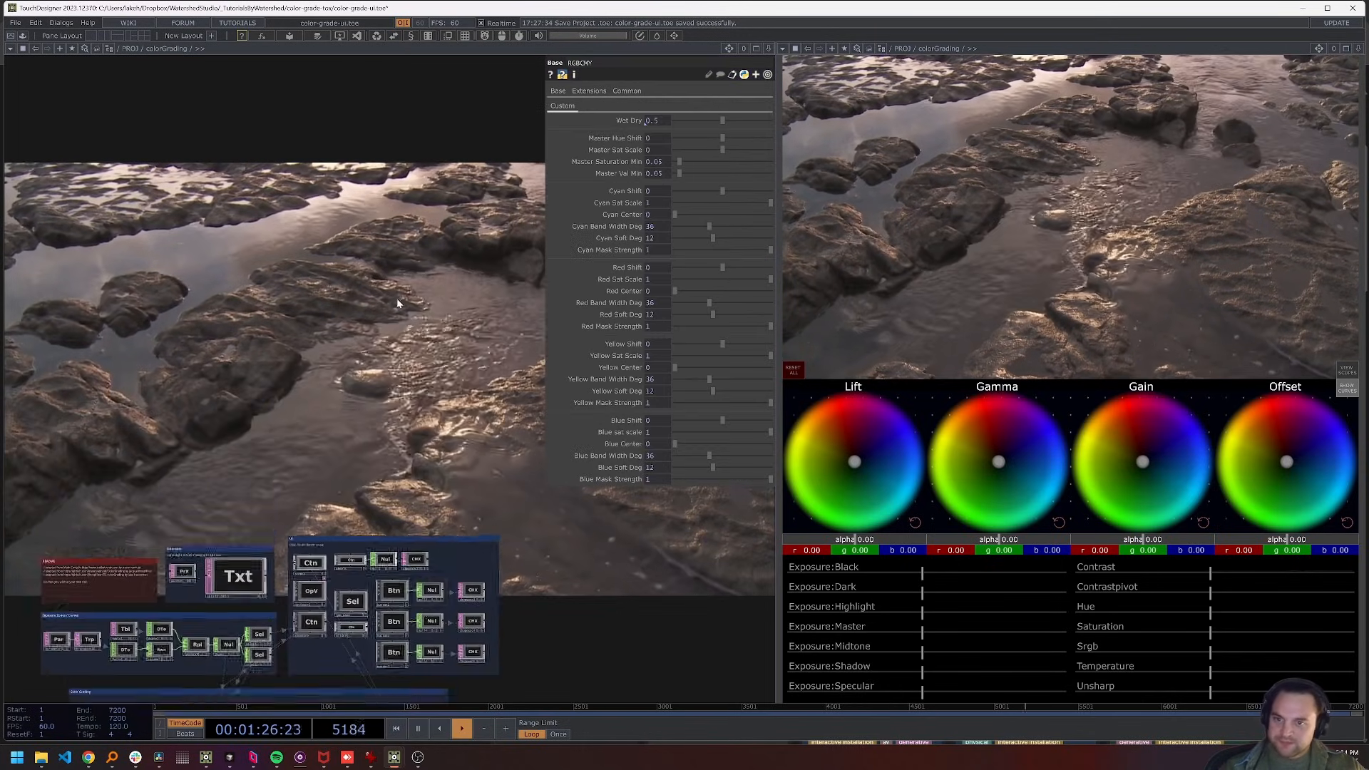
left_click_drag(398, 298, 404, 390)
key("p")
left_click_drag(446, 345, 488, 266)
Lower the Black, Dark, Midtone and Shadow exposures, raise Highlight and Specular, and lift Master exposure very slightly
left_click_drag(917, 576, 820, 578)
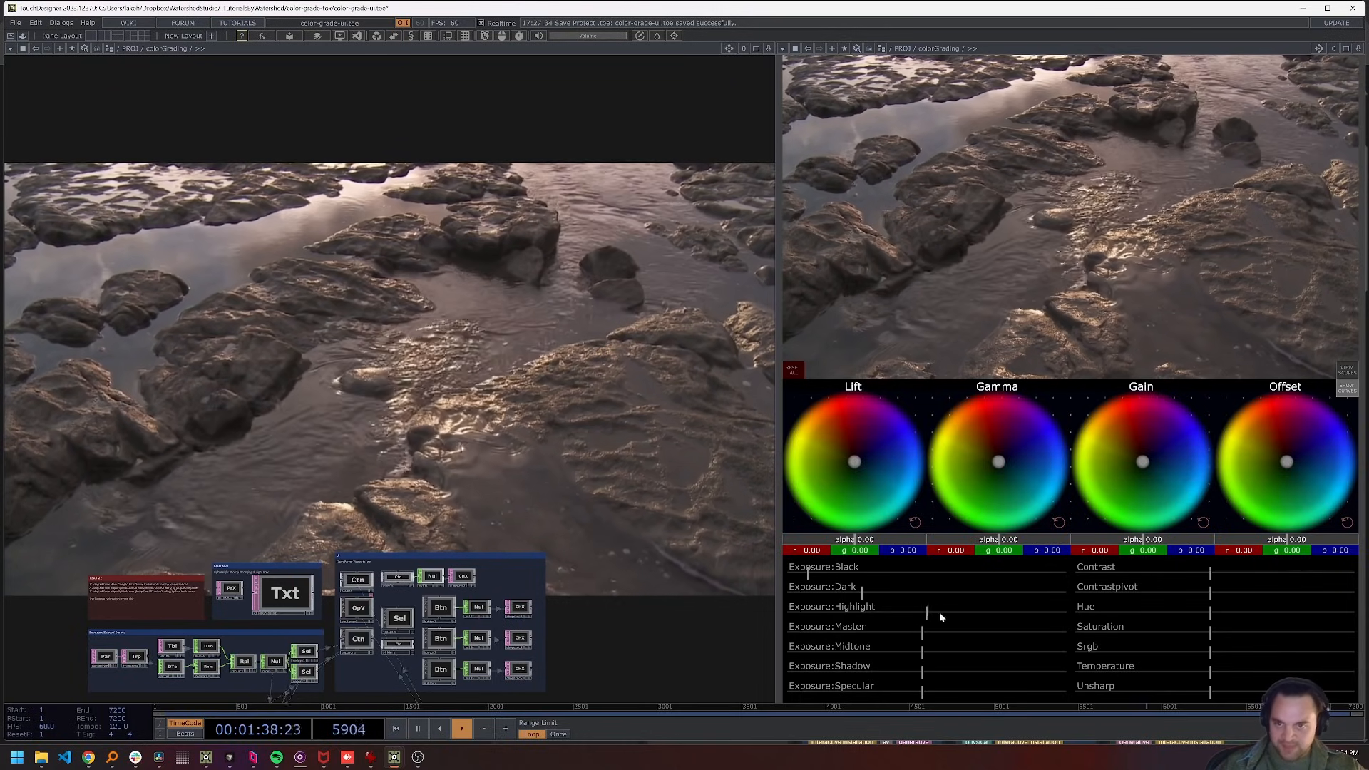
left_click_drag(965, 617, 1015, 612)
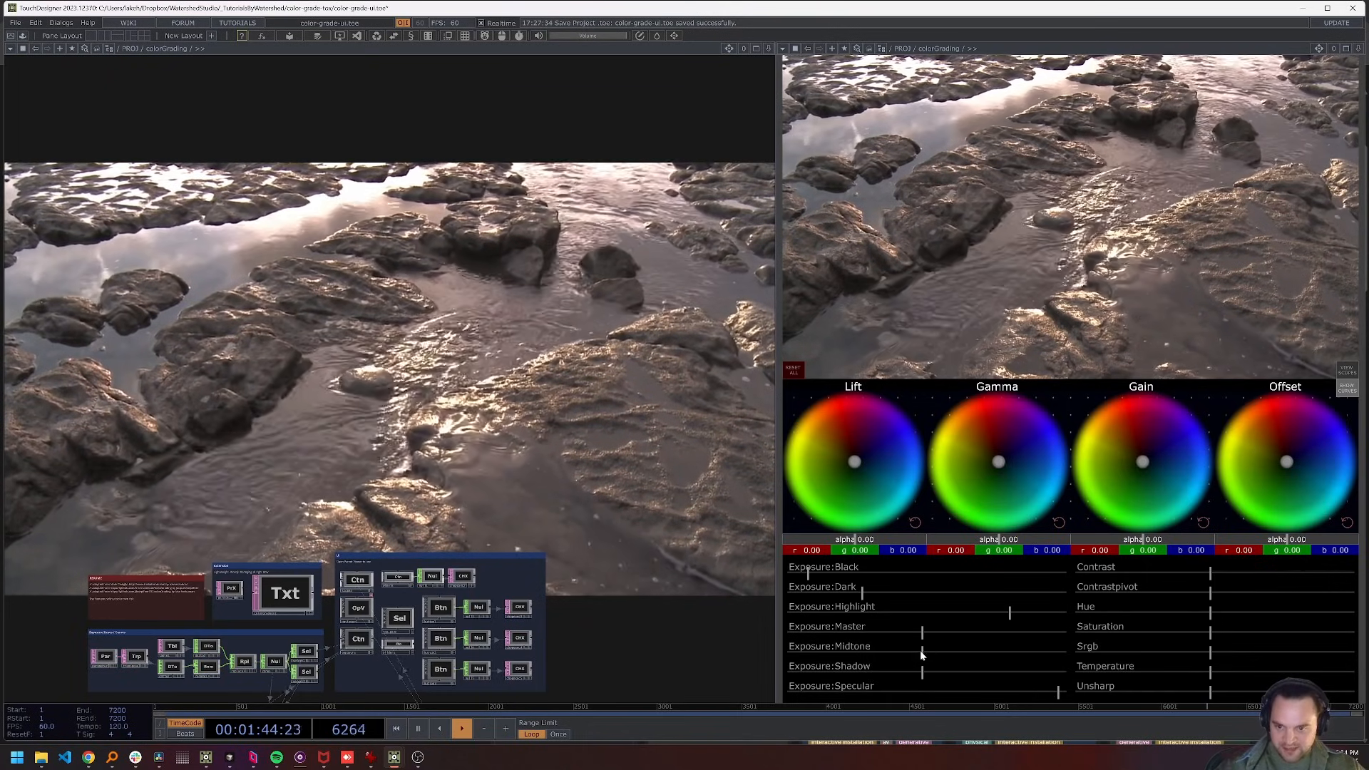
left_click_drag(919, 650, 871, 672)
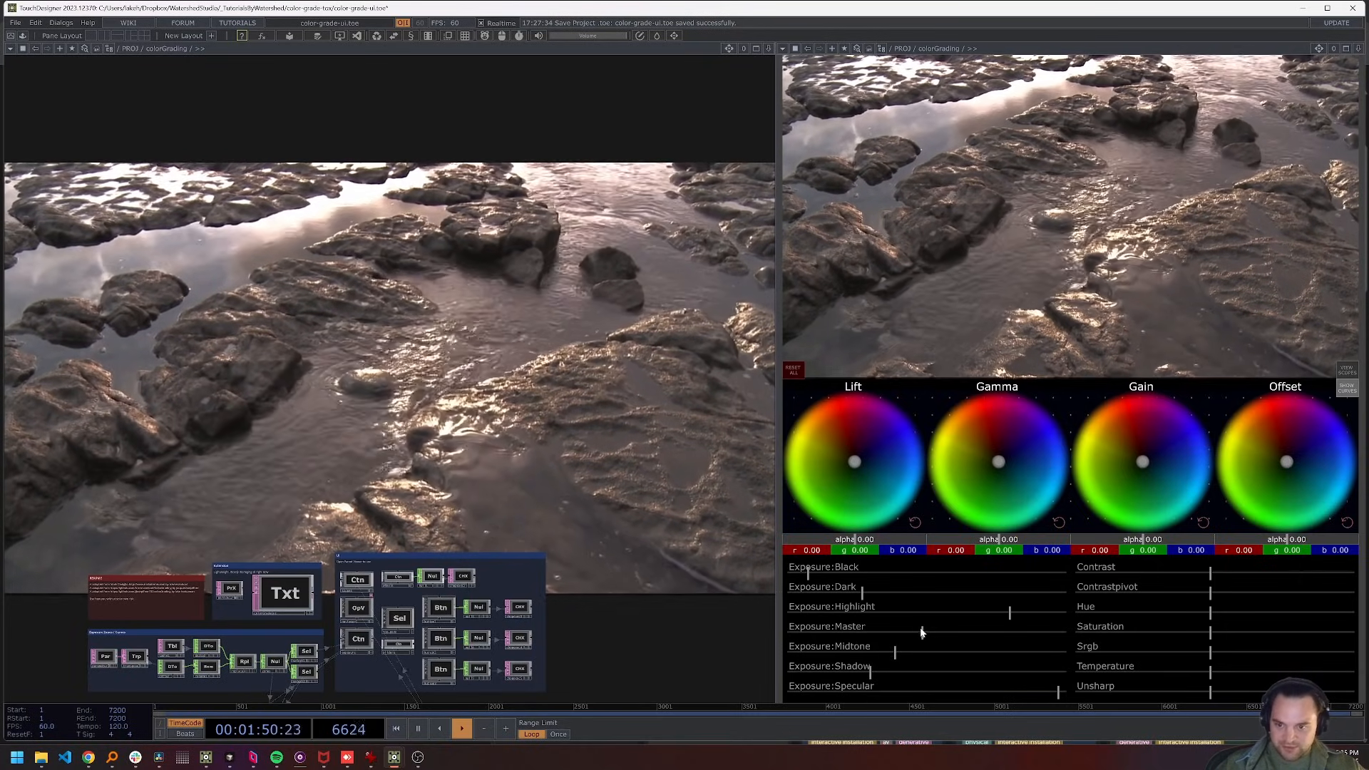
mouse_move(923, 632)
left_mouse_down()
mouse_move(905, 630)
mouse_move(934, 630)
left_mouse_up()
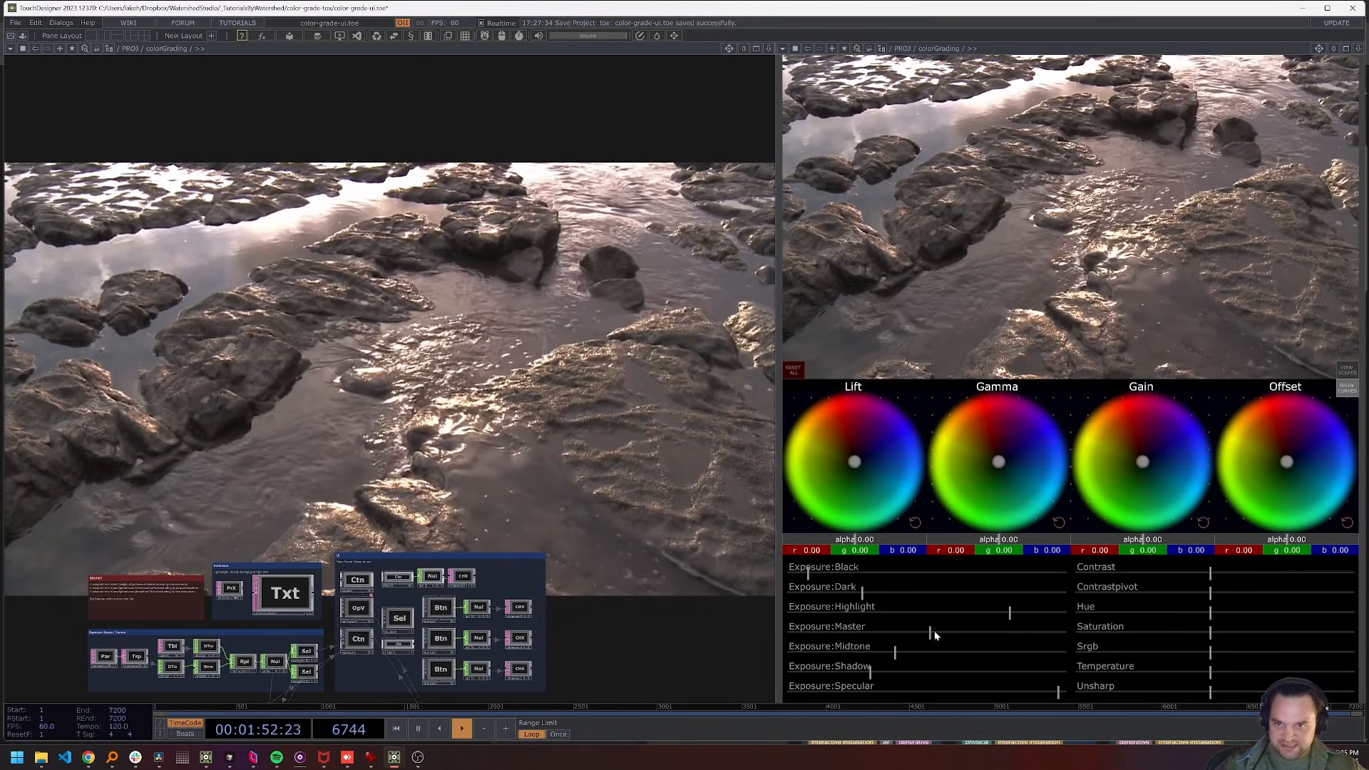
Return to the parent network so the ungraded movie can be compared with the graded view
left_click_drag(636, 476, 697, 386)
scroll(696, 389, "down", 3)
scroll(684, 398, "down", 5)
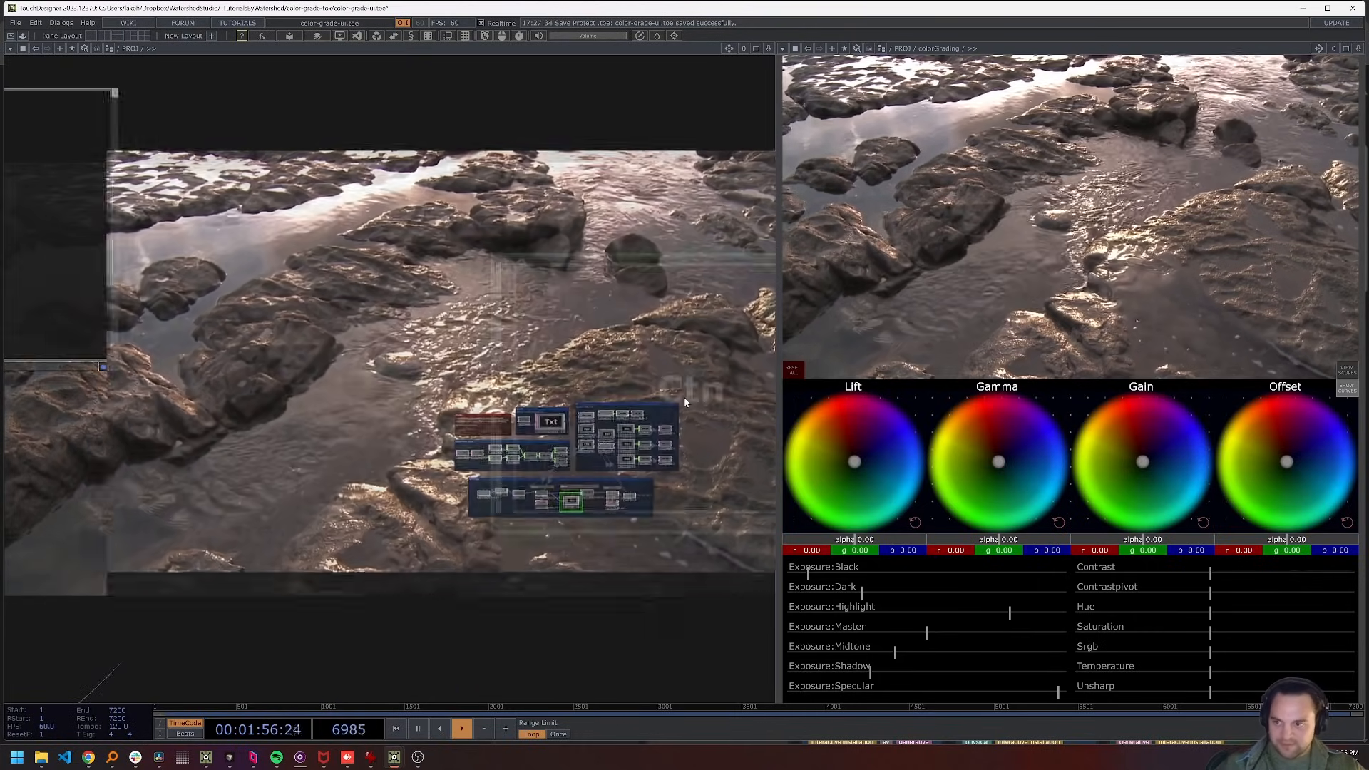
scroll(570, 447, "up", 2)
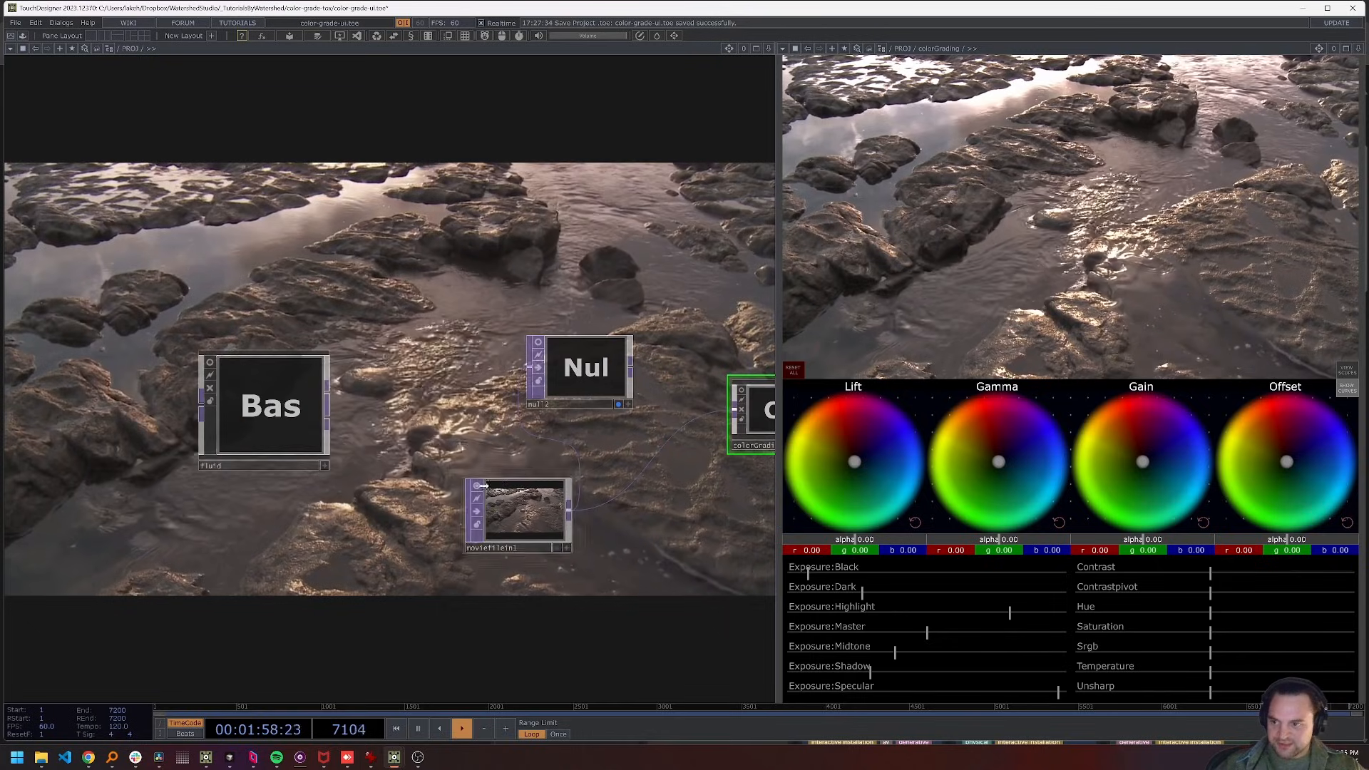
left_click_drag(534, 291, 522, 401)
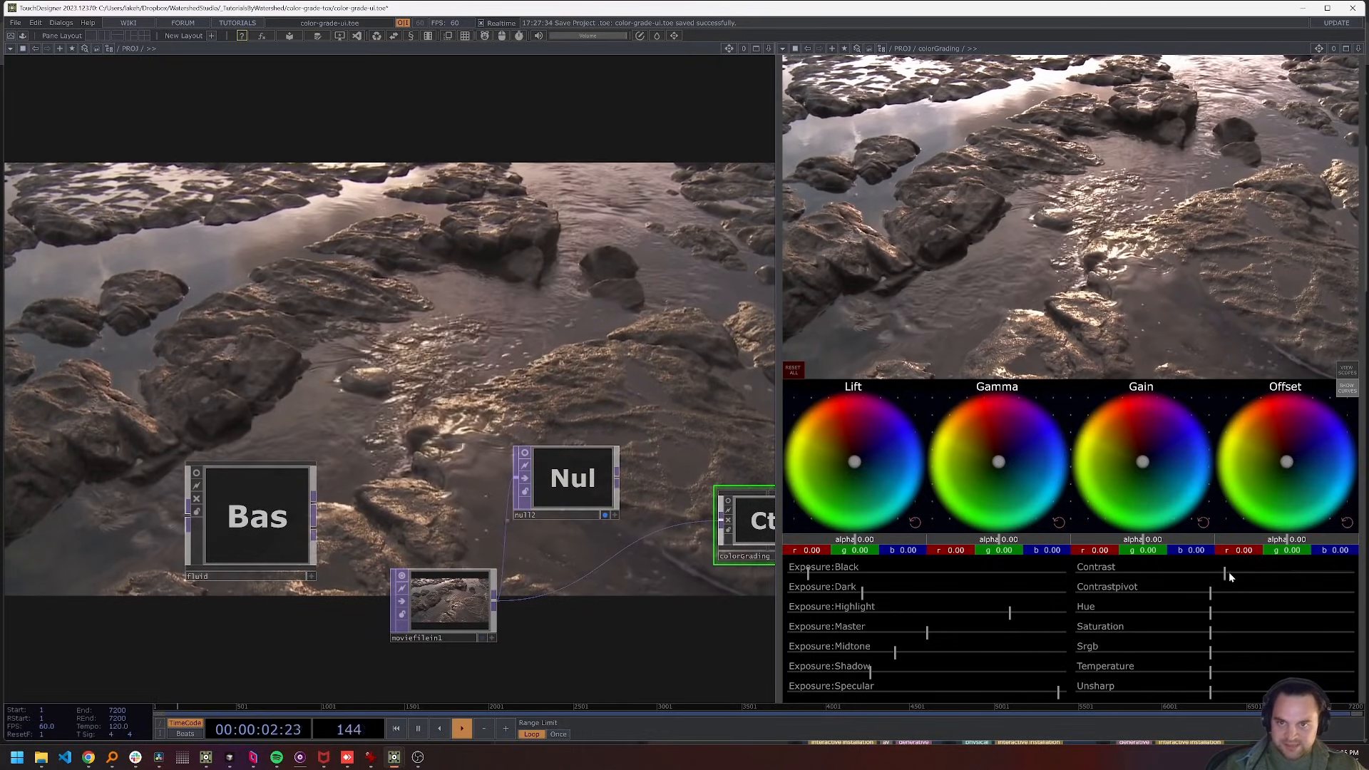
Raise Contrast slightly, set Gamma alpha to -0.12, and reset and shift the Lift wheel to about r -0.06, b -0.01
left_click_drag(1231, 571, 1234, 573)
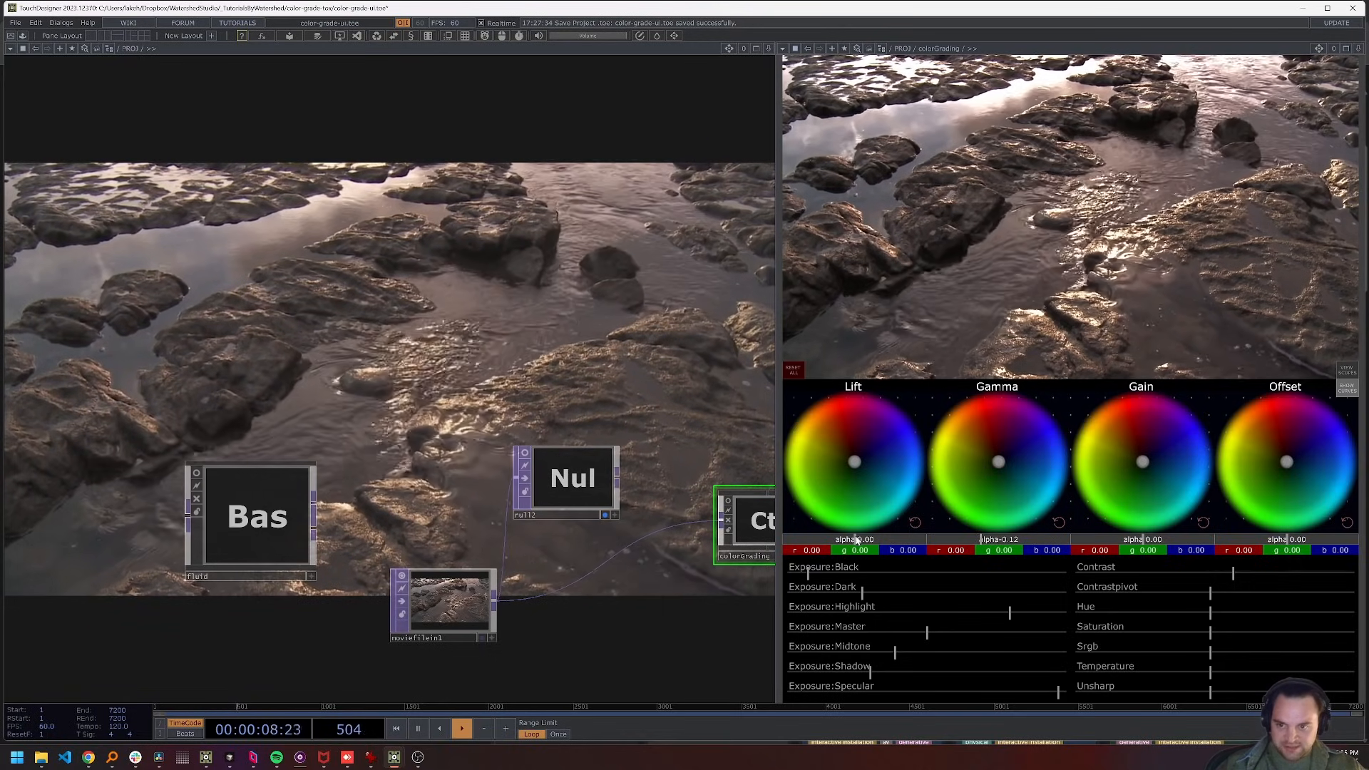
left_click_drag(856, 540, 868, 541)
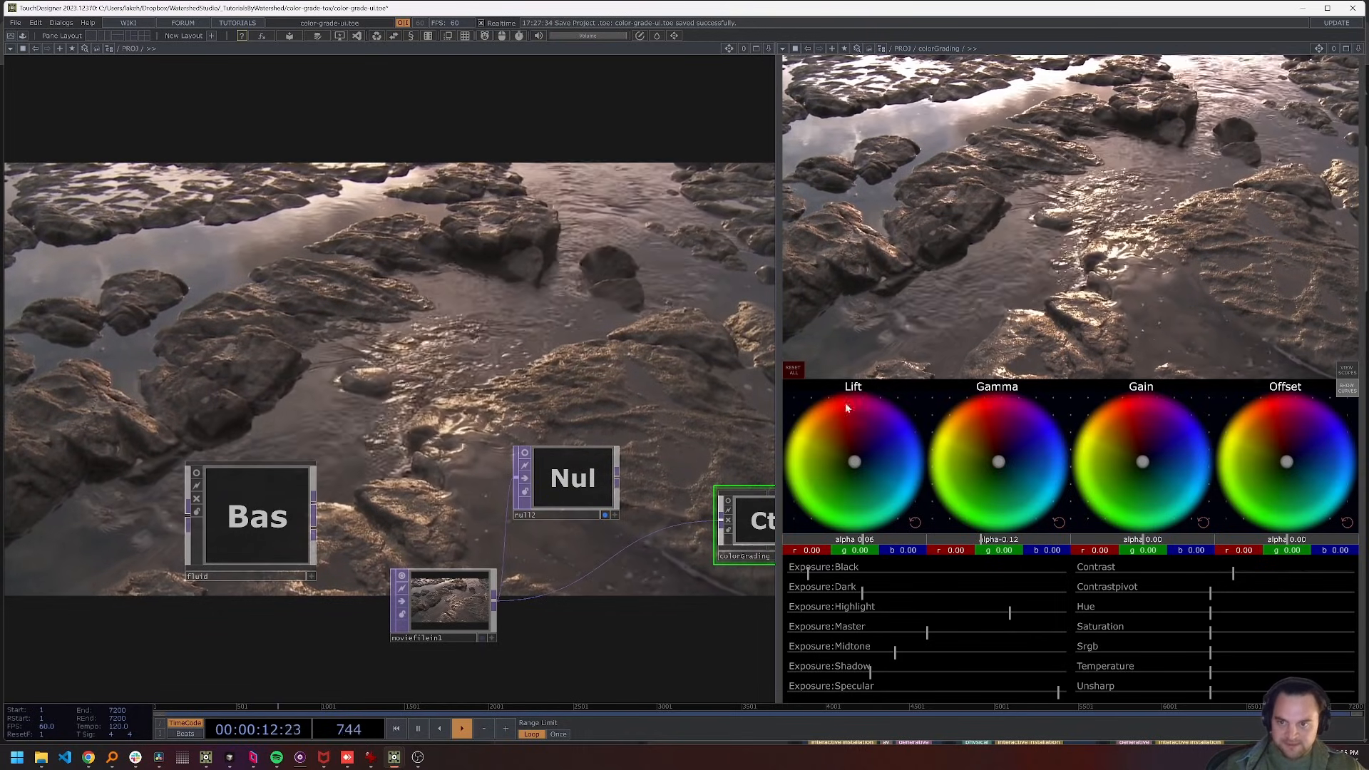
mouse_move(856, 462)
left_mouse_down()
mouse_move(865, 455)
mouse_move(858, 466)
left_mouse_up()
left_click(916, 522)
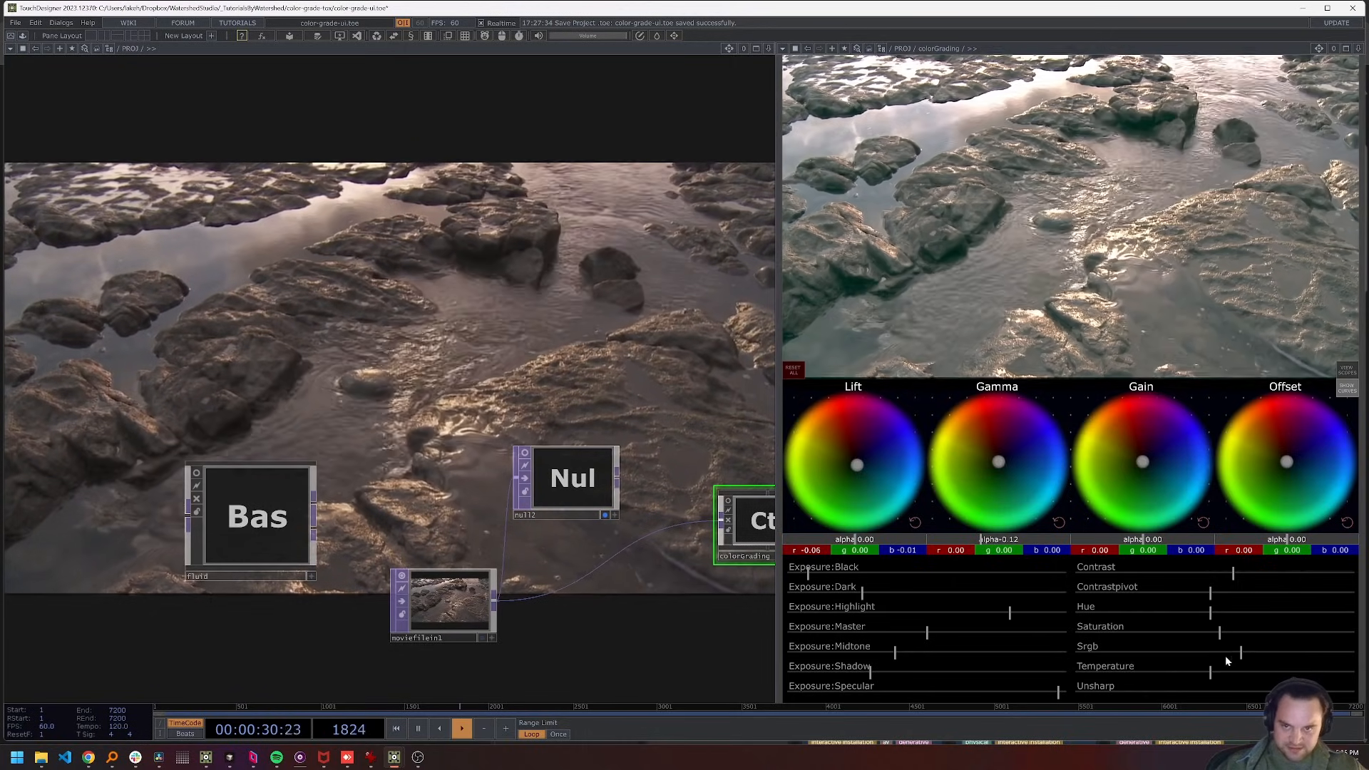
Bring Srgb down to its minimum, nudge Contrastpivot slightly higher and raise Unsharp to sharpen the footage
left_click_drag(1225, 656, 1070, 650)
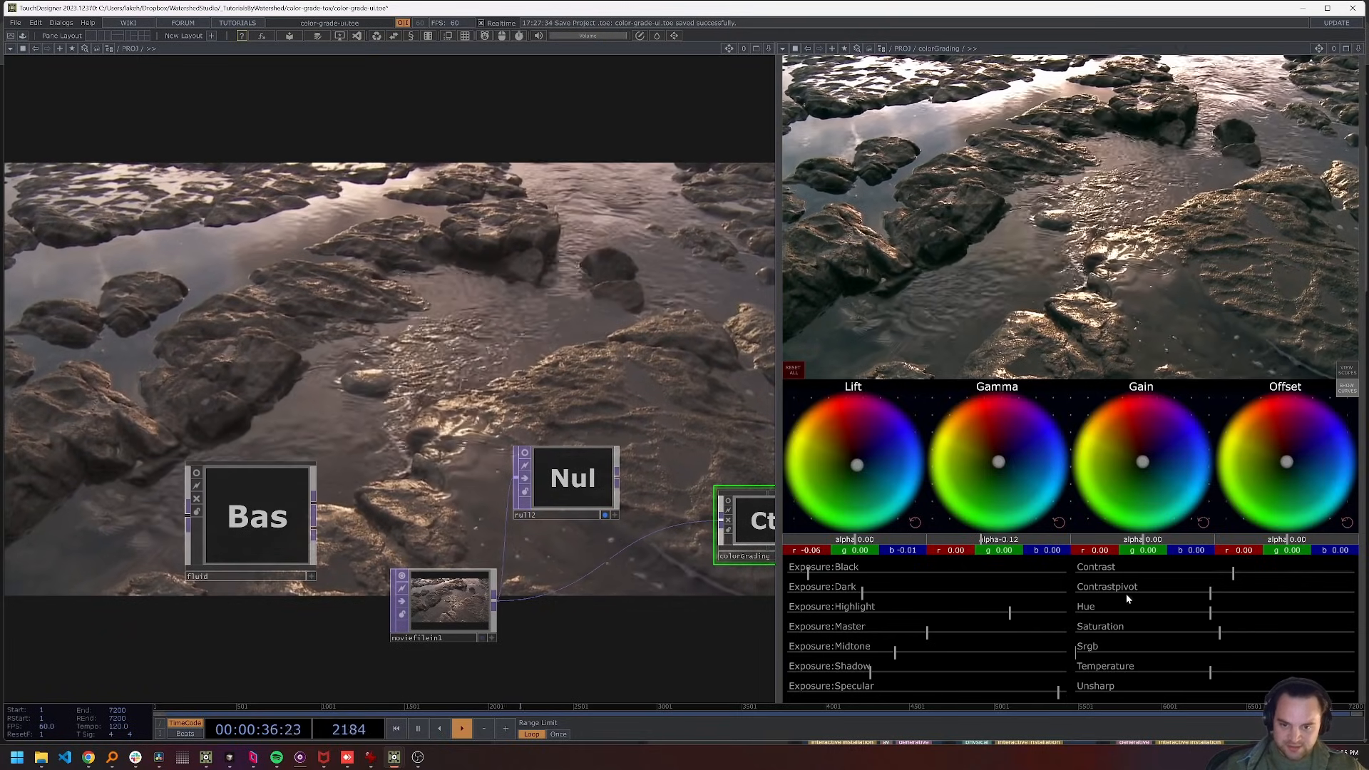
mouse_move(1208, 592)
left_mouse_down()
mouse_move(1259, 591)
mouse_move(1145, 593)
mouse_move(1219, 600)
left_mouse_up()
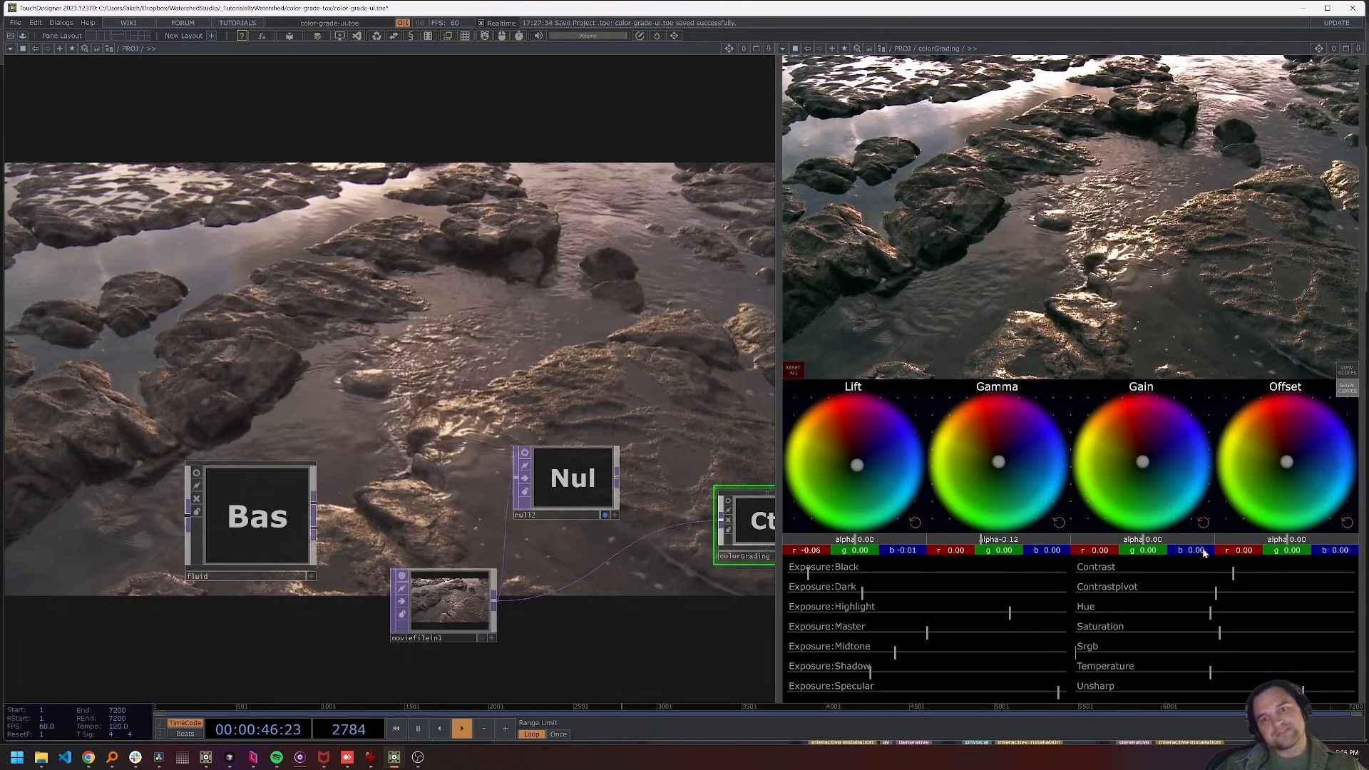
left_click_drag(454, 316, 337, 301)
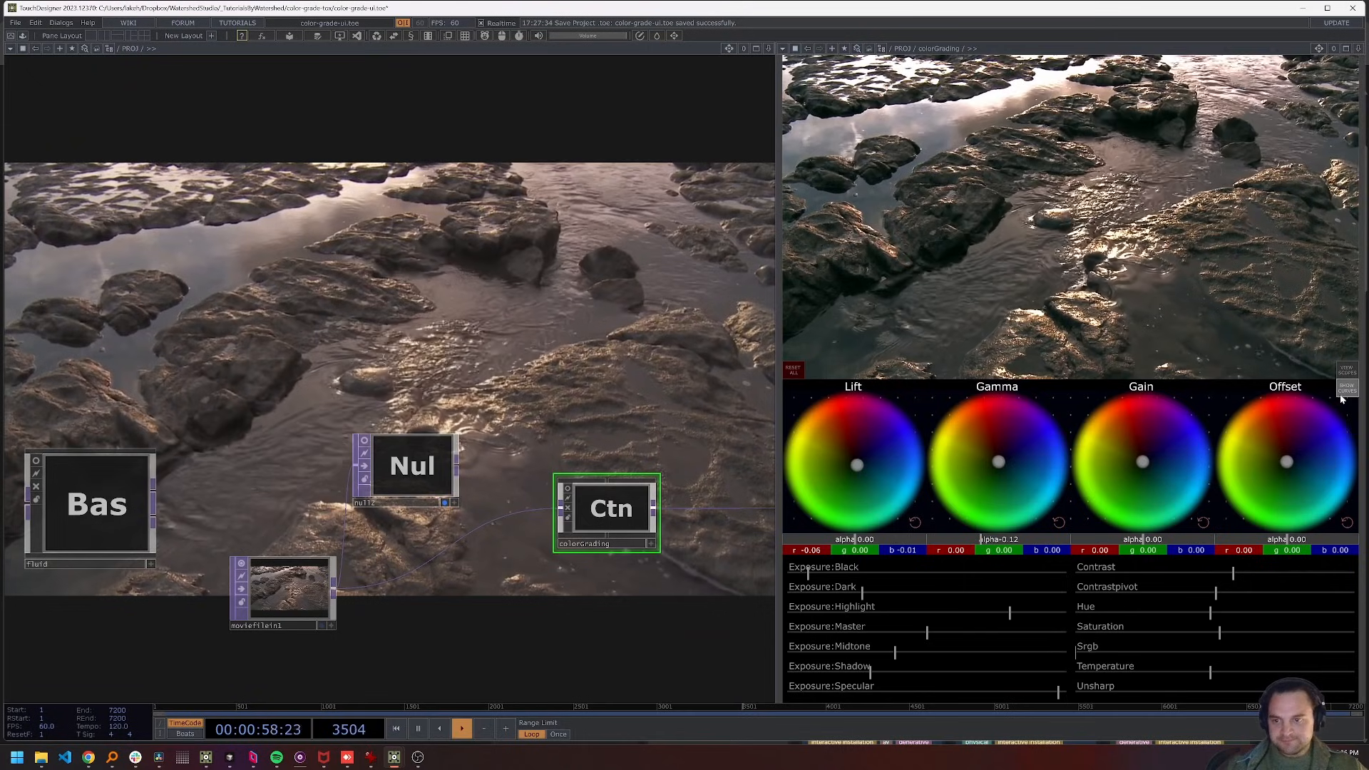
View the scopes of the graded footage in their own window beside the grading controls, then close them
left_click(1346, 369)
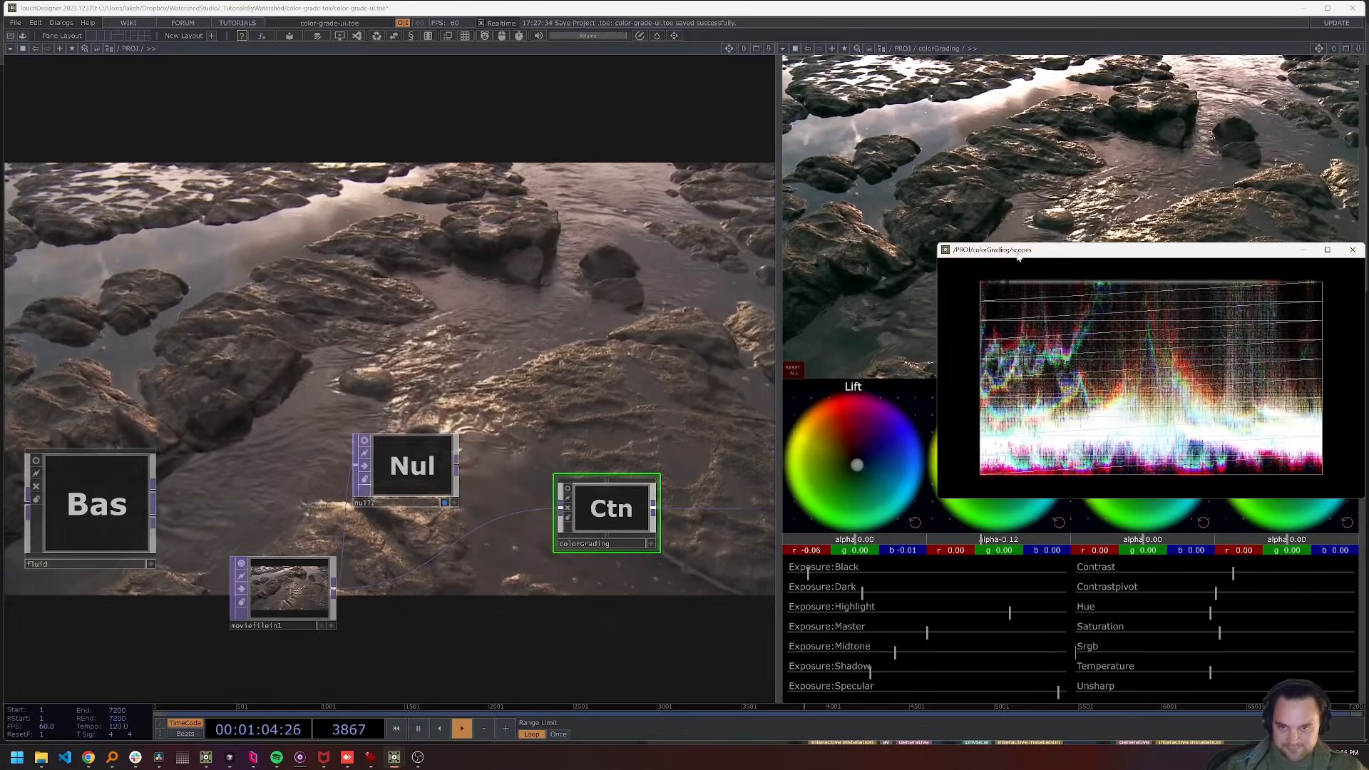
left_click_drag(998, 251, 424, 243)
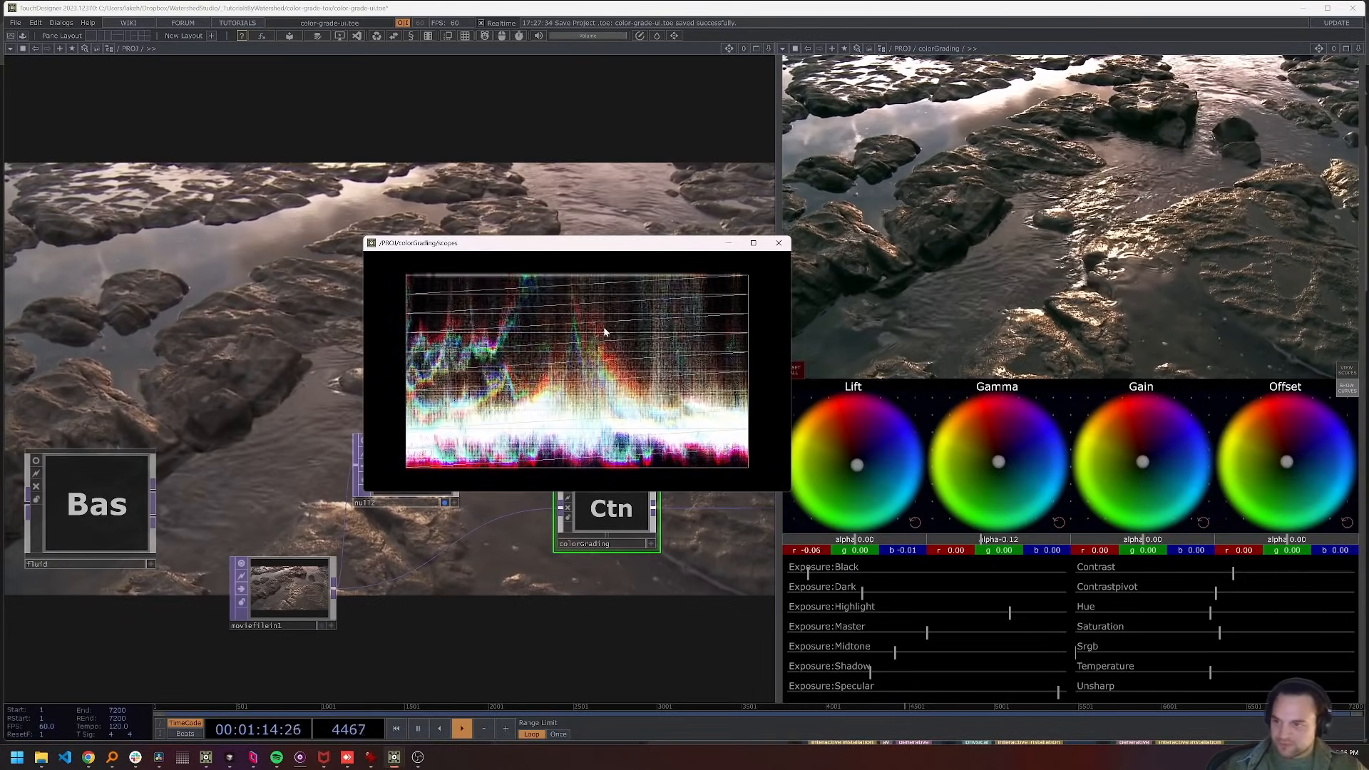
left_click(779, 242)
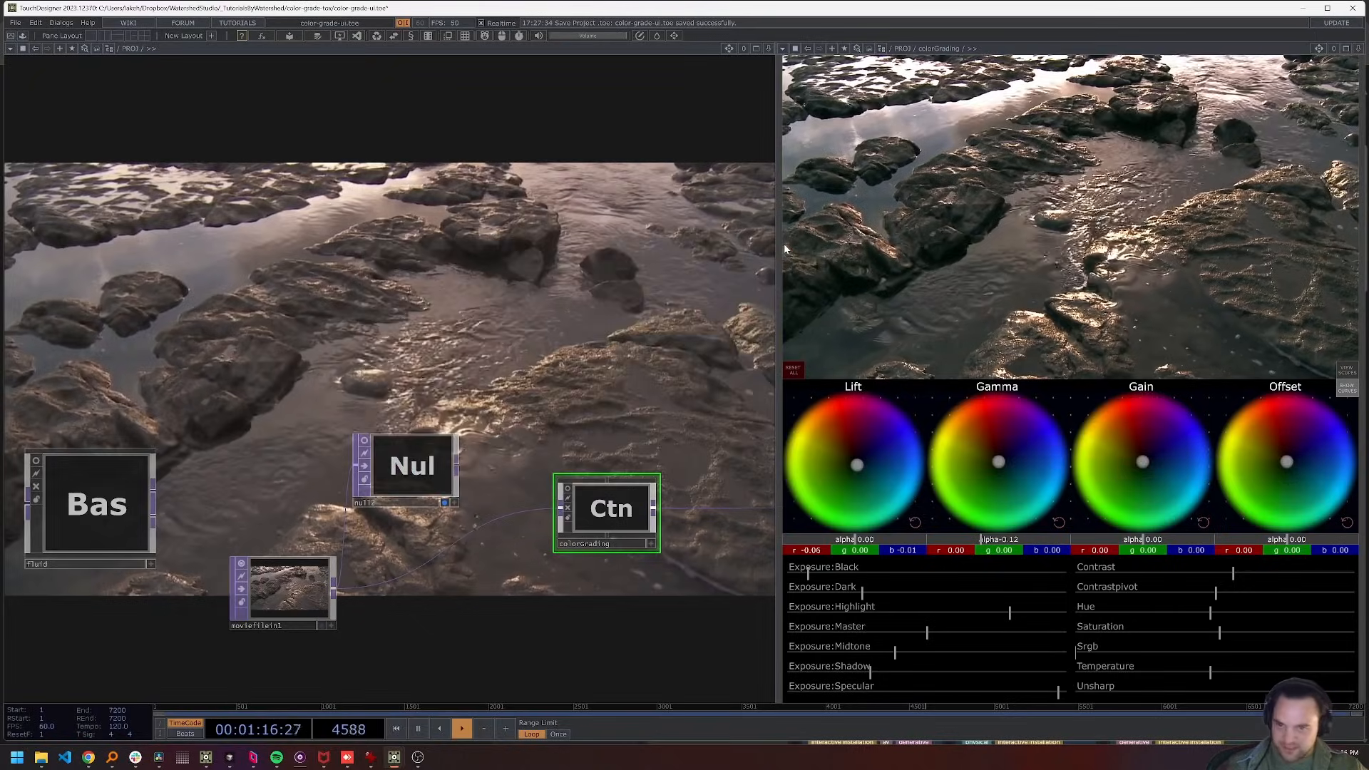
Arrange the Movie File In, colorGrading and out1 nodes in an evenly spaced row below the null
scroll(492, 360, "down", 3)
scroll(595, 397, "down", 2)
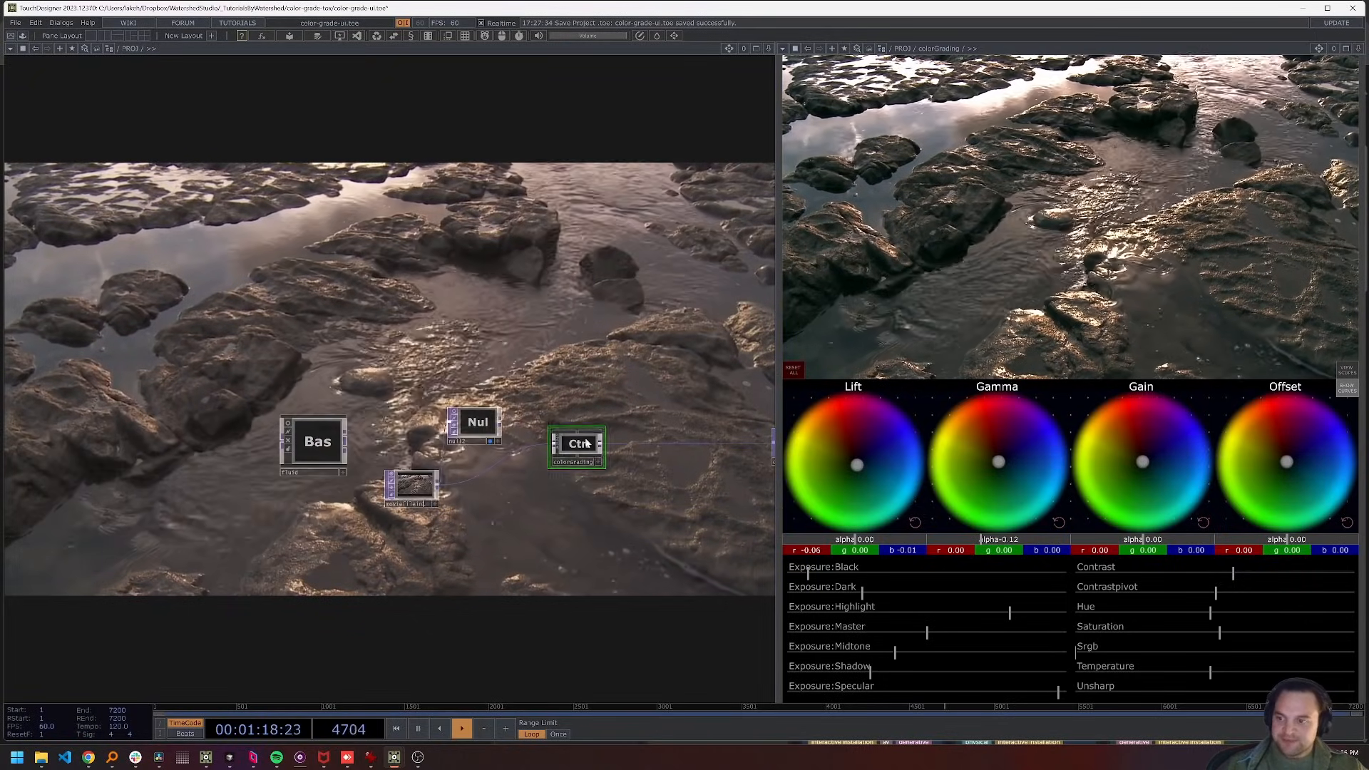
left_click_drag(578, 443, 471, 483)
left_click_drag(570, 414, 527, 431)
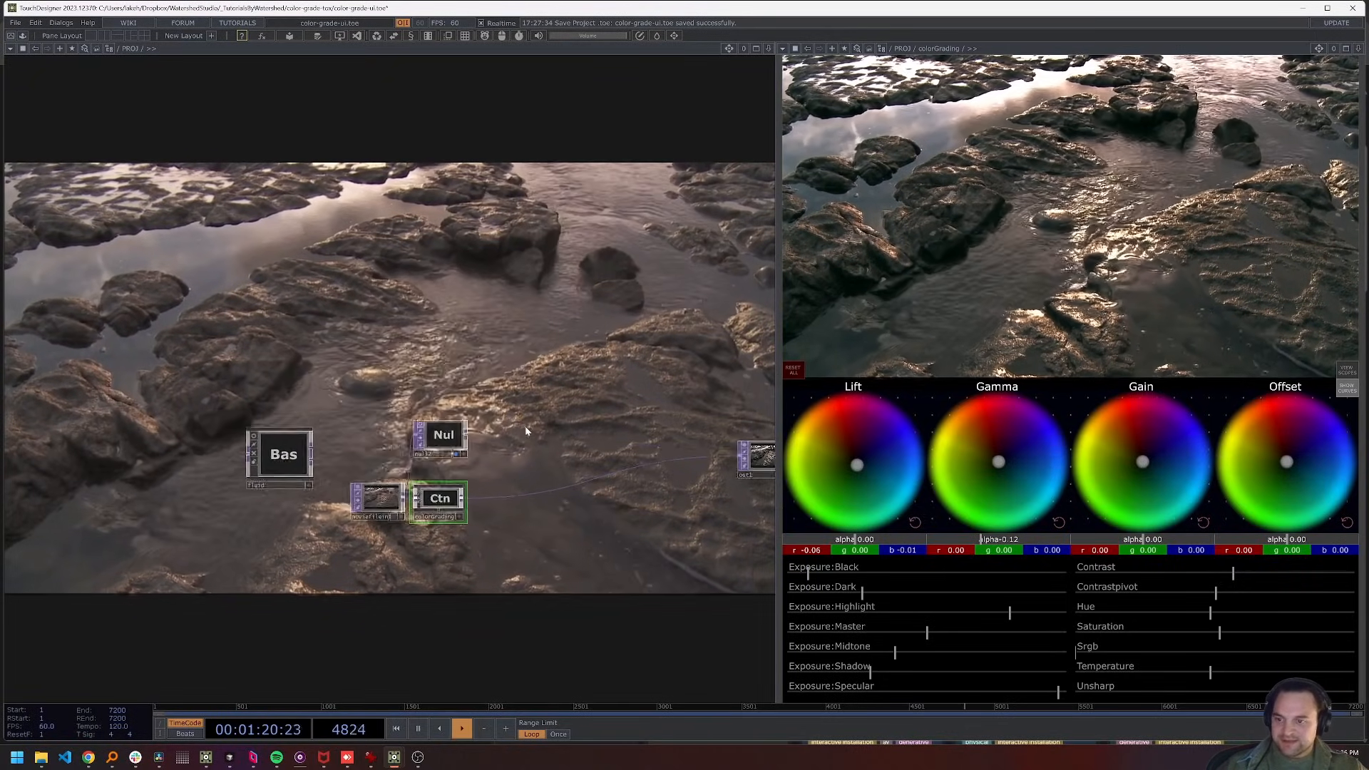
left_click_drag(761, 465, 489, 515)
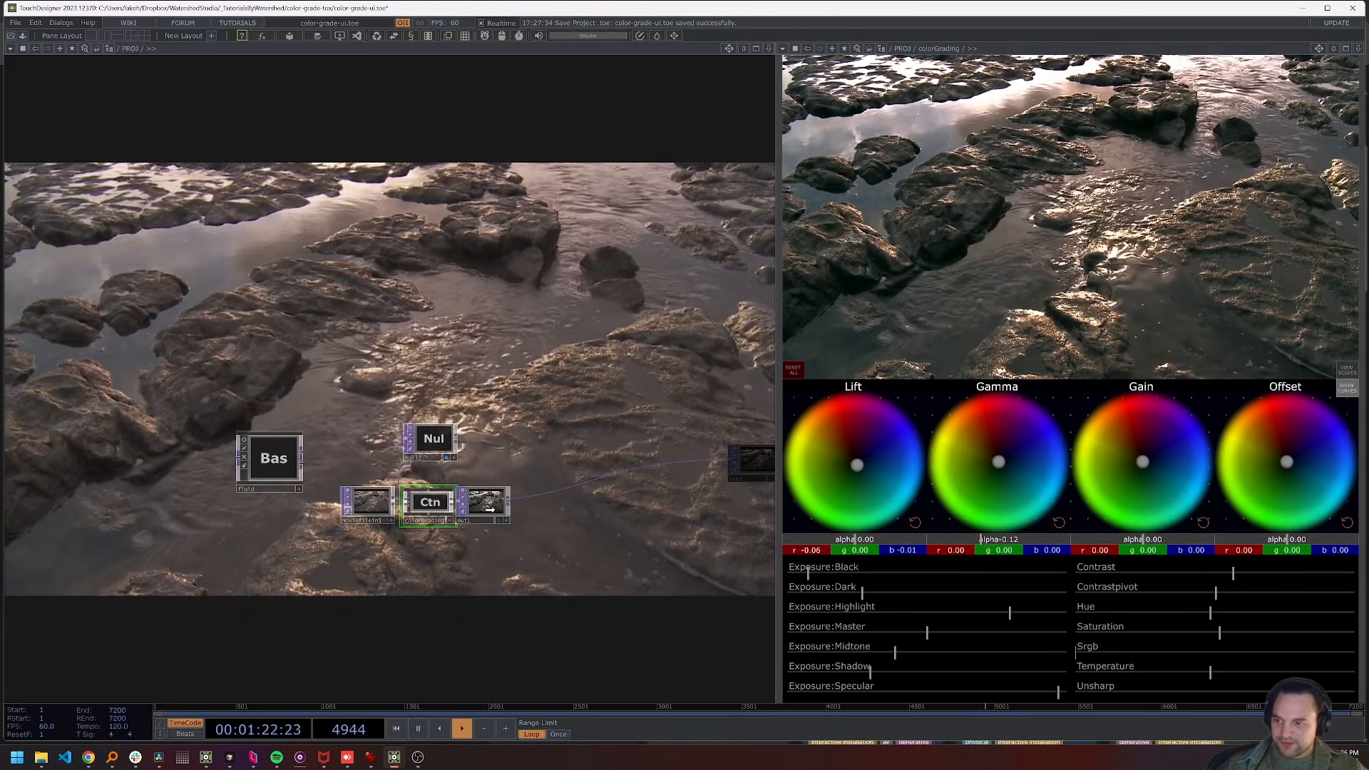
left_click_drag(582, 452, 723, 469)
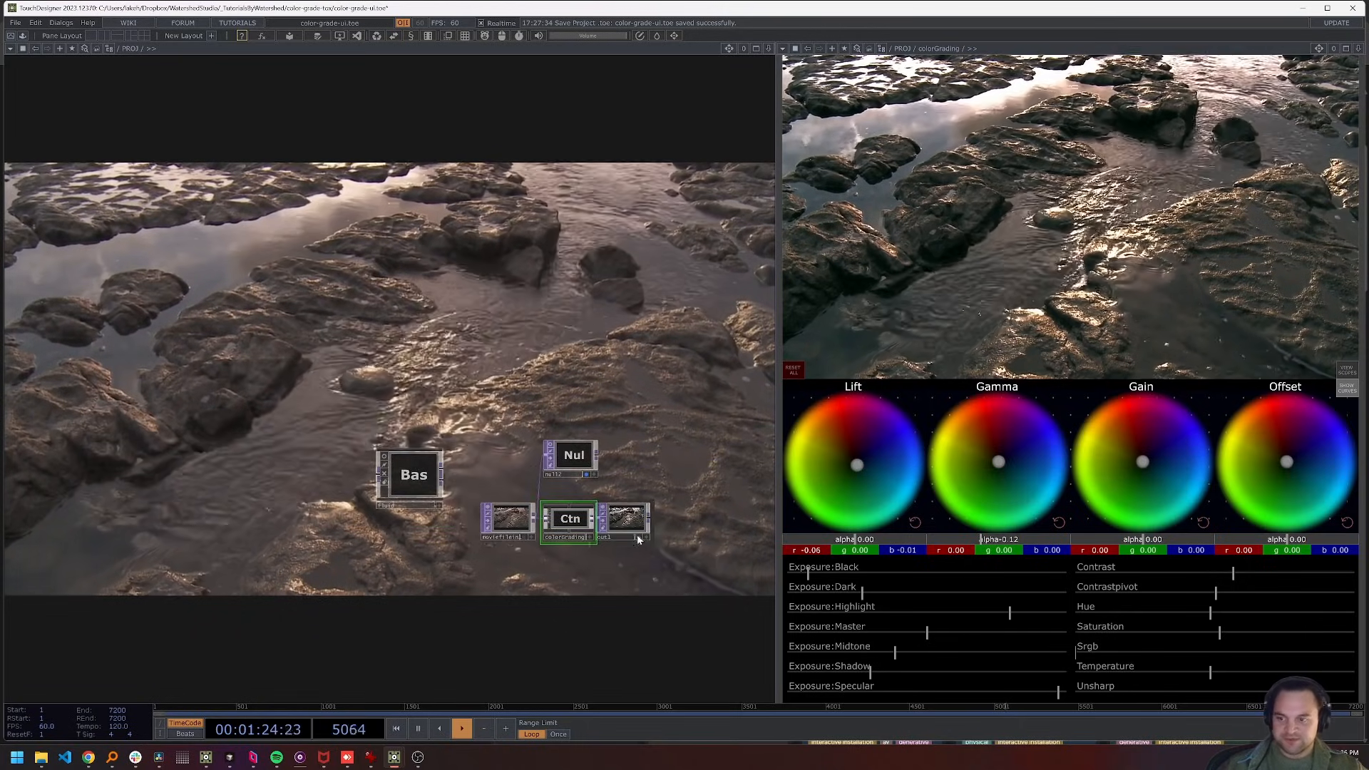
left_click_drag(629, 528, 659, 528)
left_click_drag(492, 524, 446, 523)
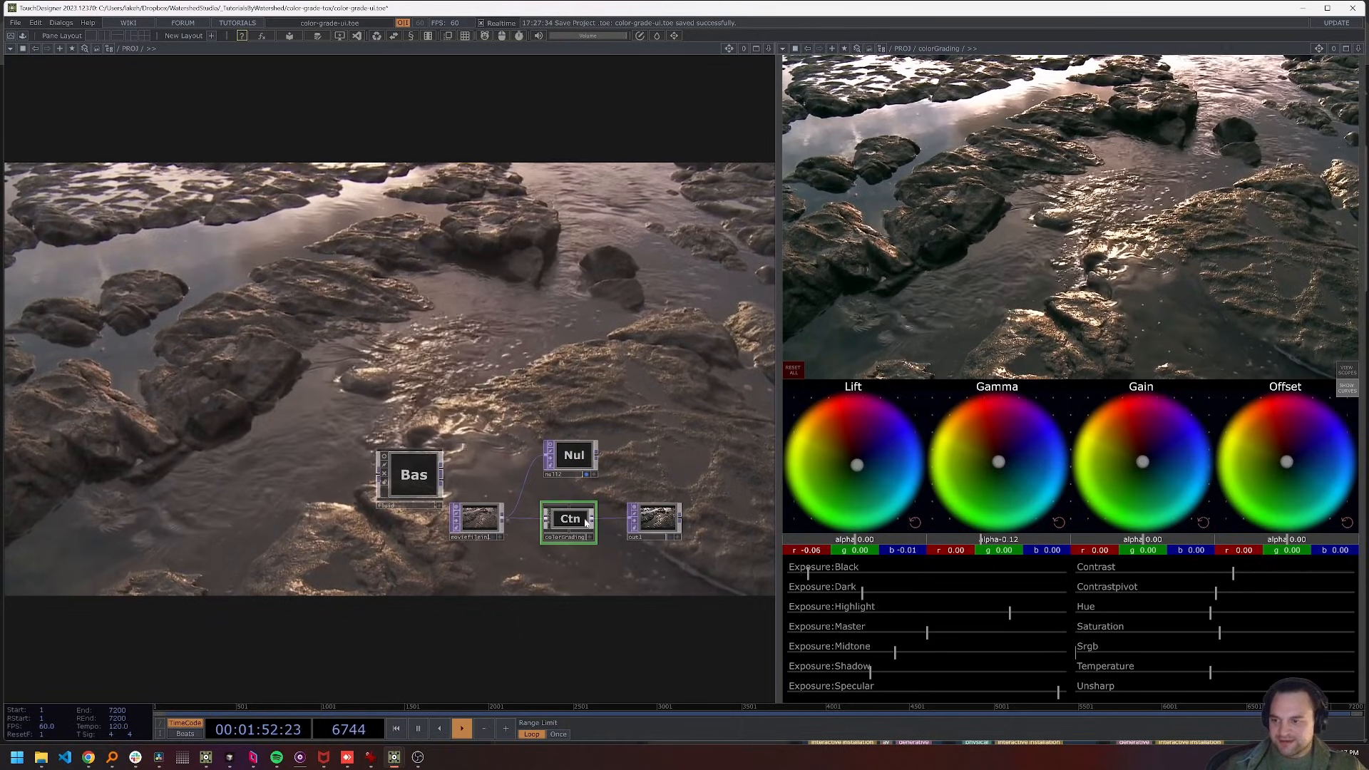
Enter the colorGrading network and read the README note listing the component's sources and terms of use
key("i")
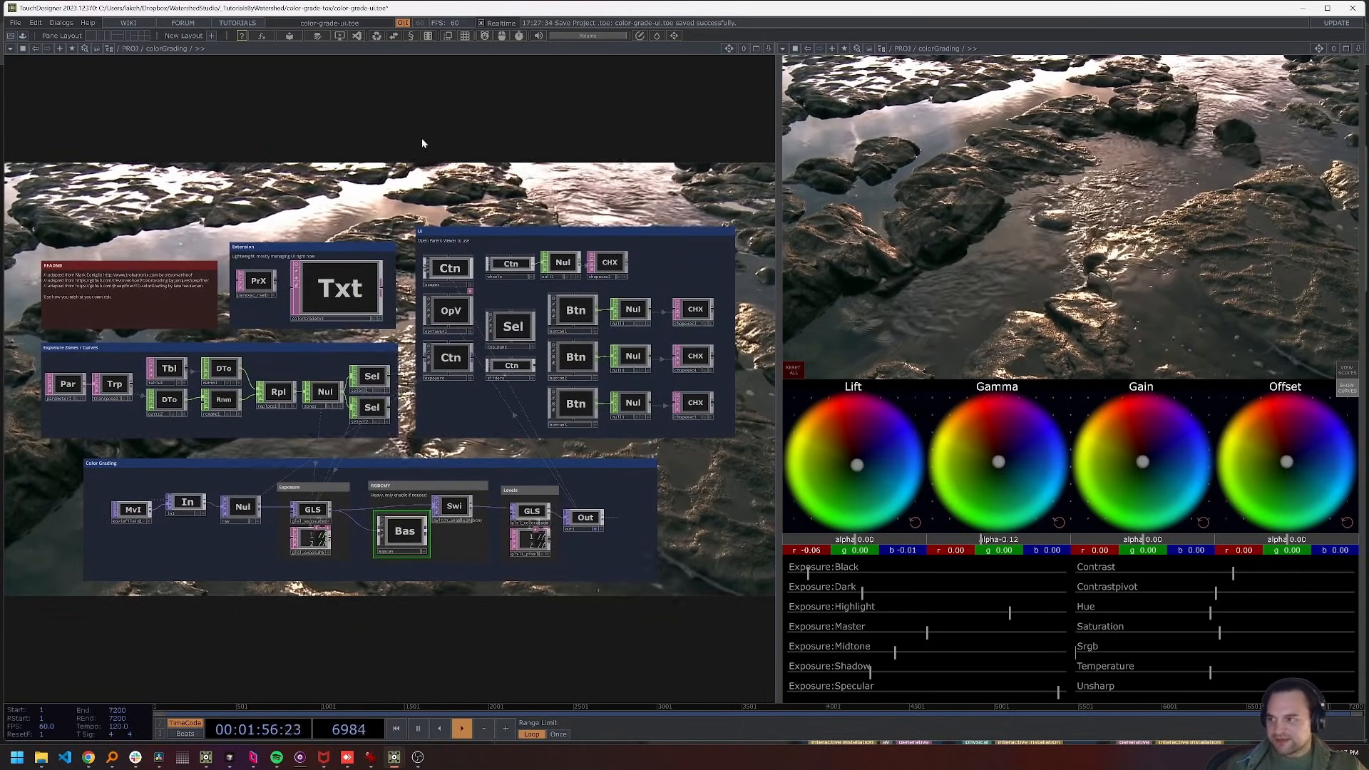
scroll(49, 278, "up", 6)
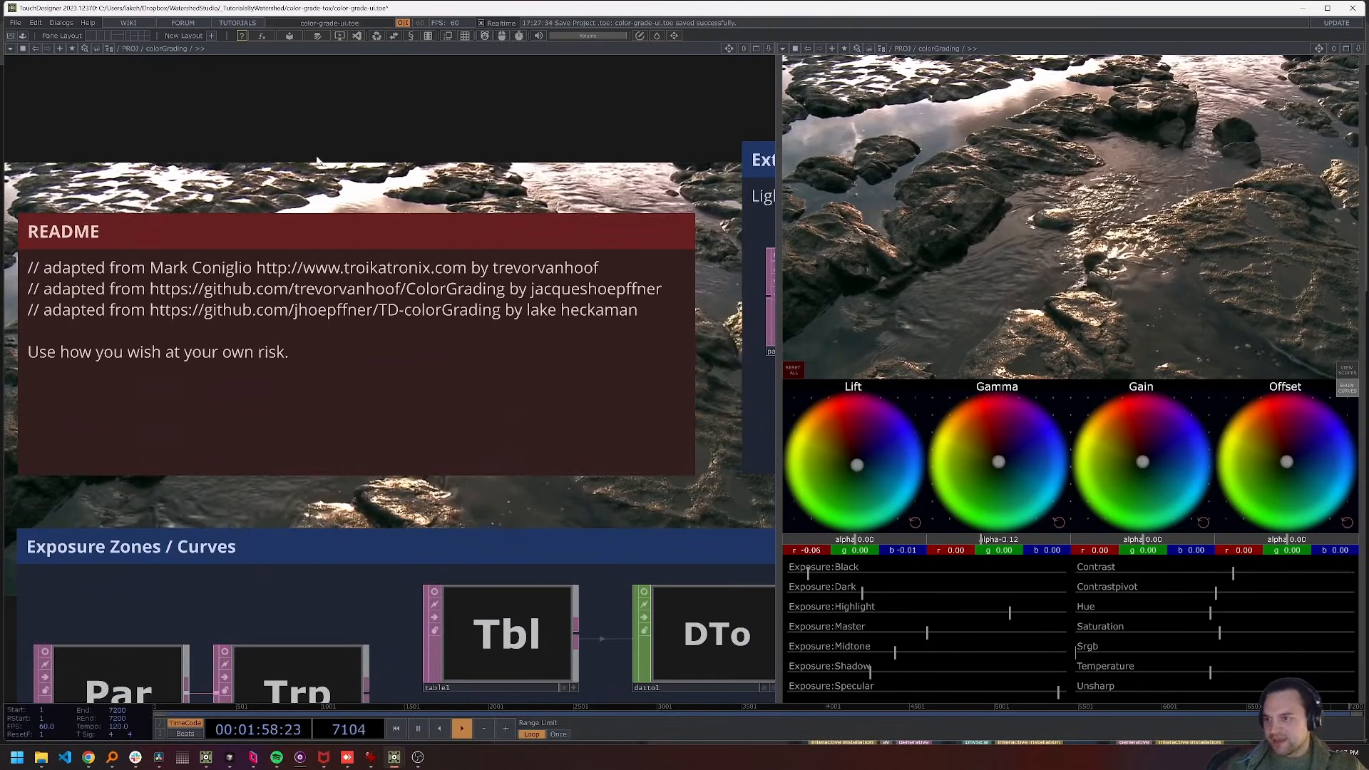
left_click_drag(318, 161, 350, 186)
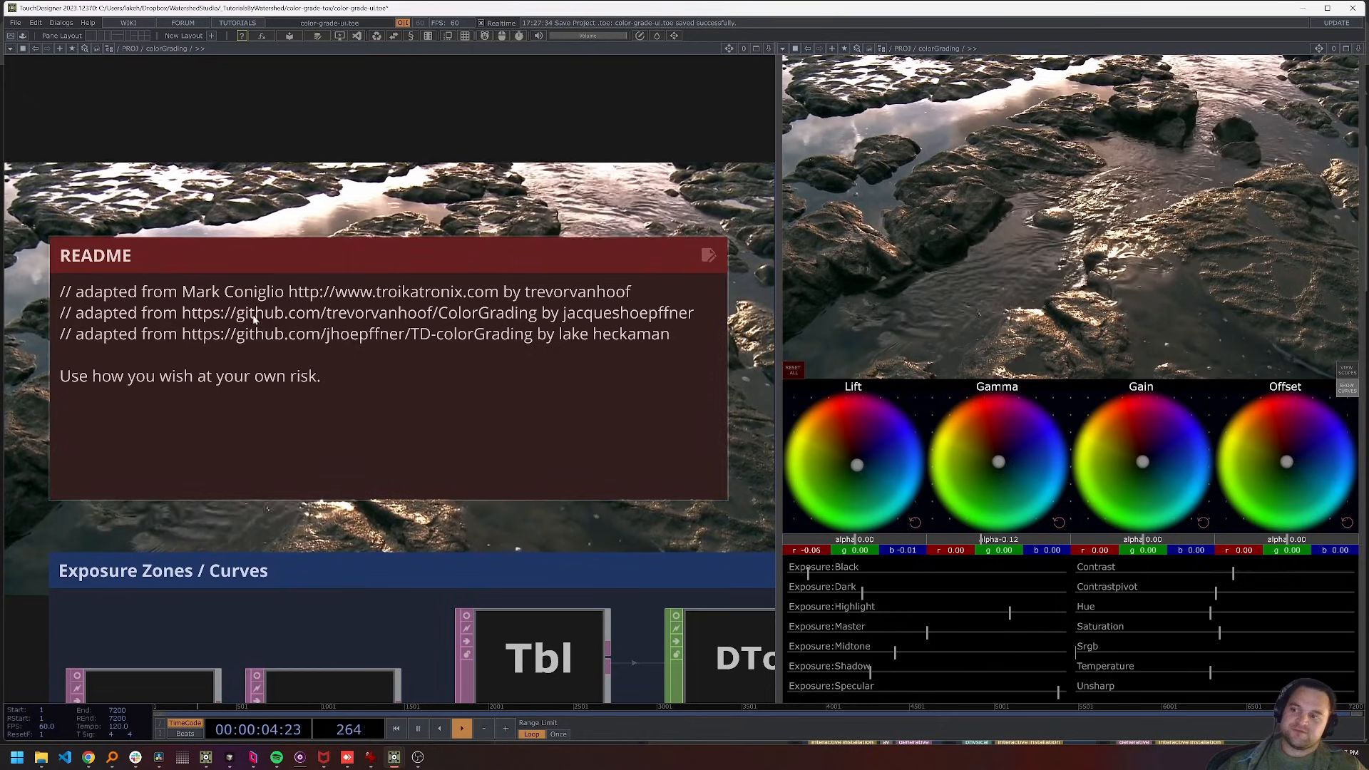
Survey the colorGrading network and inspect the parameter1 table of exposure values in the Exposure Zones / Curves section
scroll(239, 358, "down", 4)
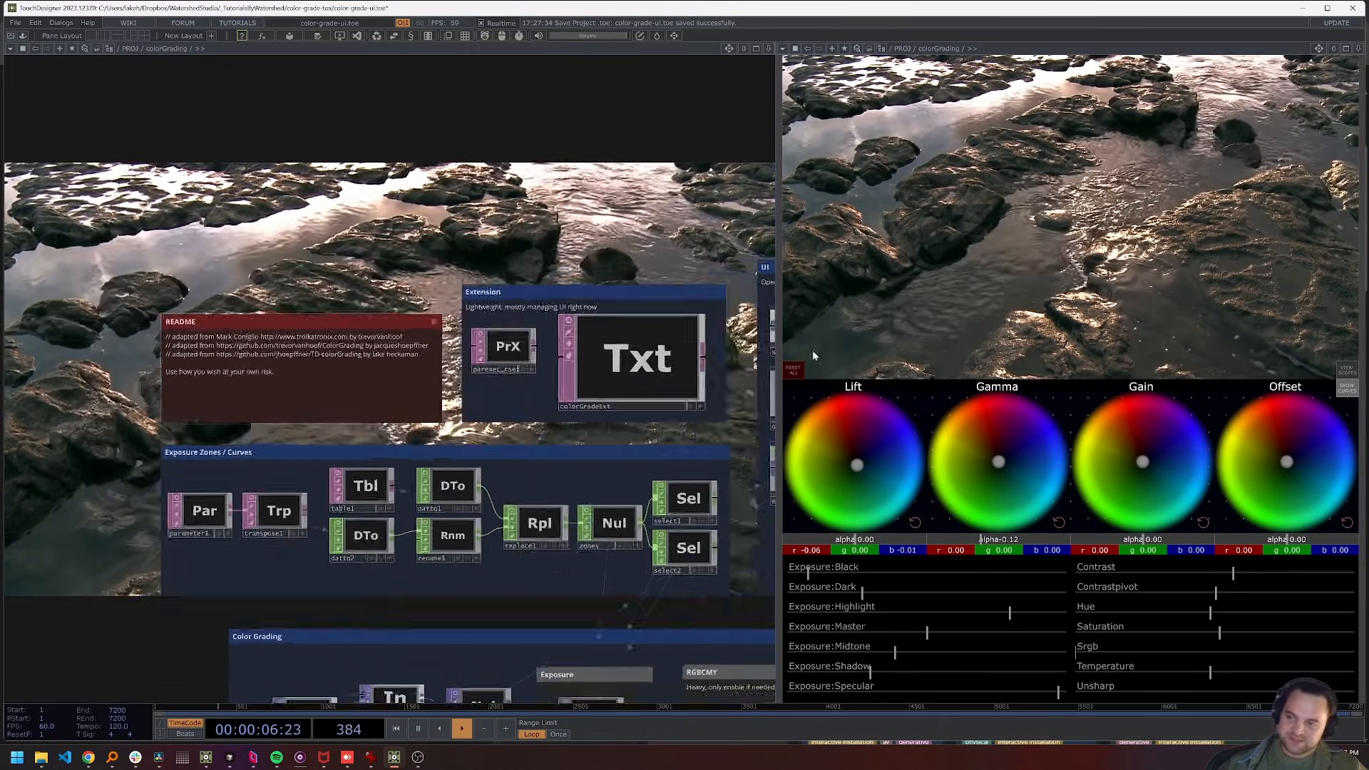
scroll(482, 324, "down", 3)
left_click_drag(519, 236, 335, 216)
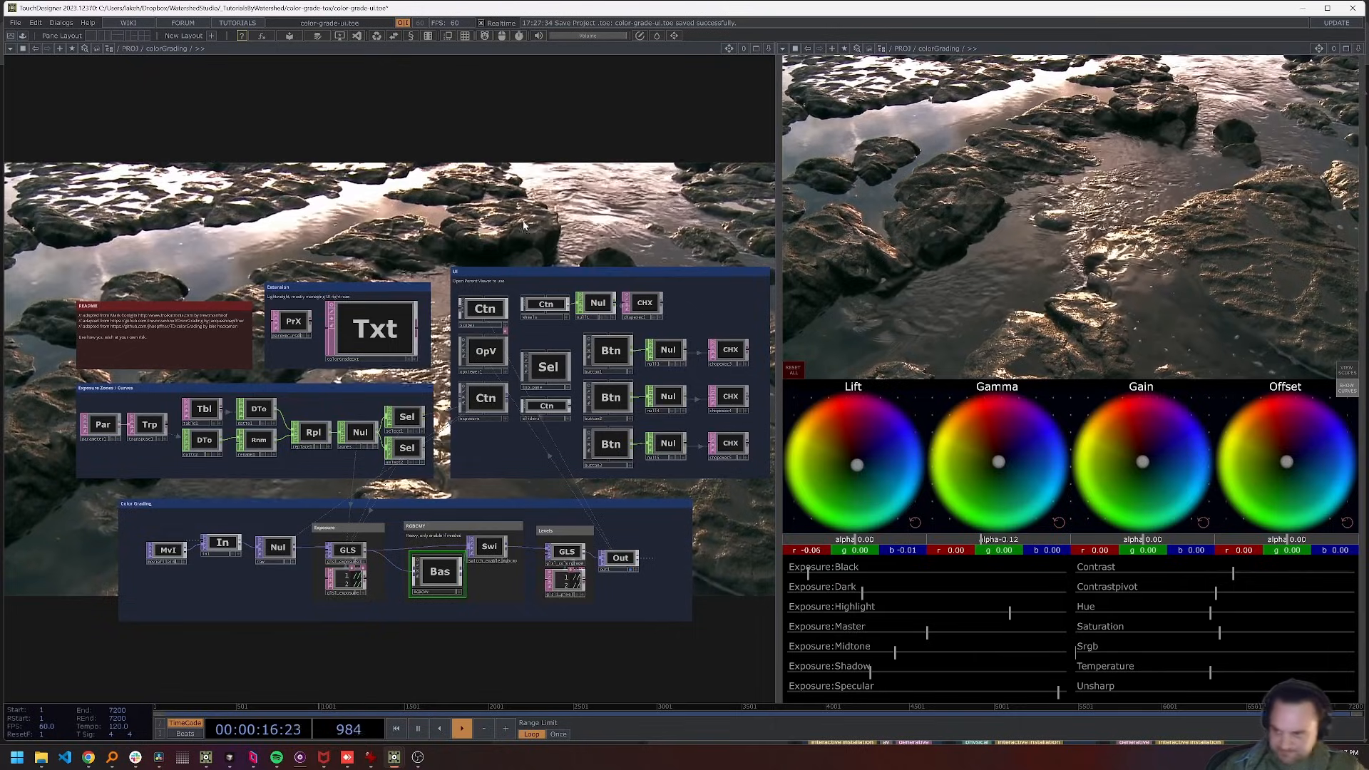
scroll(136, 405, "up", 3)
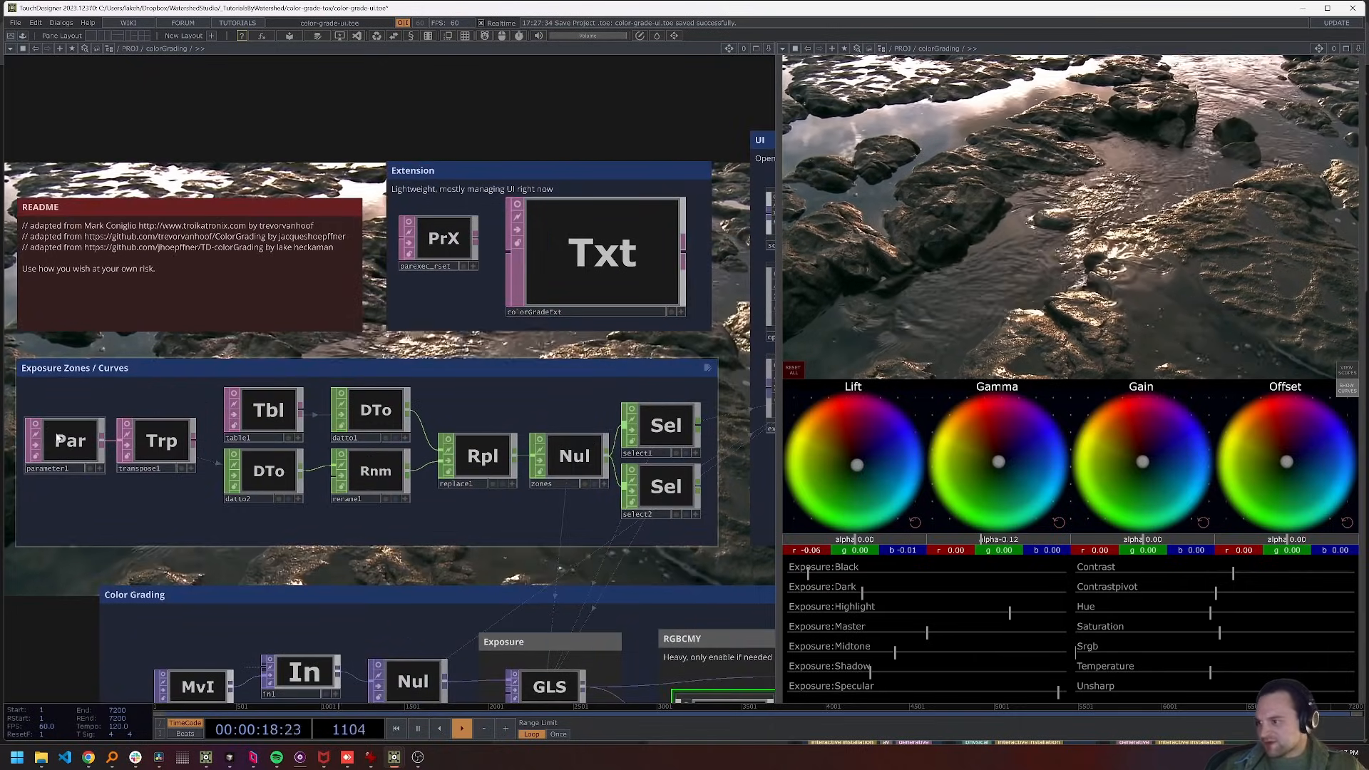
scroll(38, 432, "up", 4)
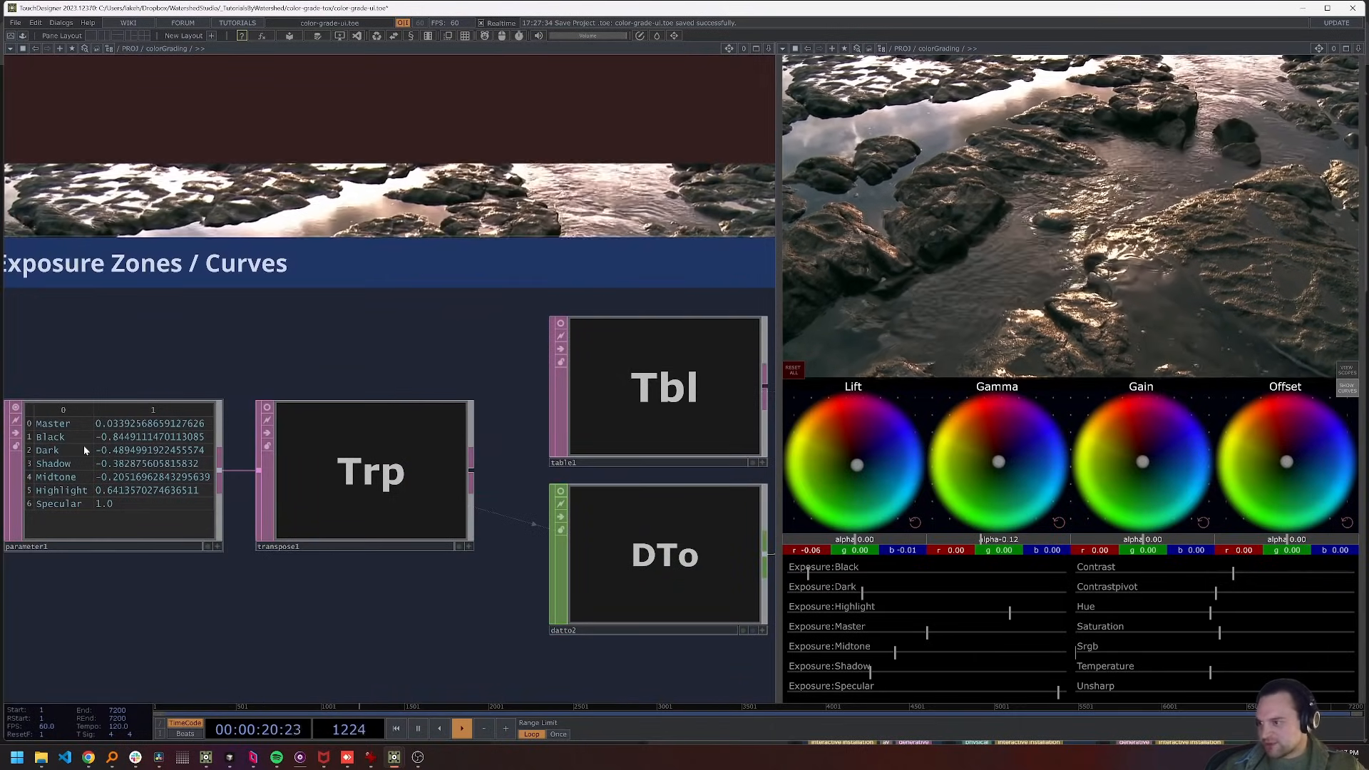
left_click_drag(260, 353, 76, 391)
scroll(472, 502, "down", 5)
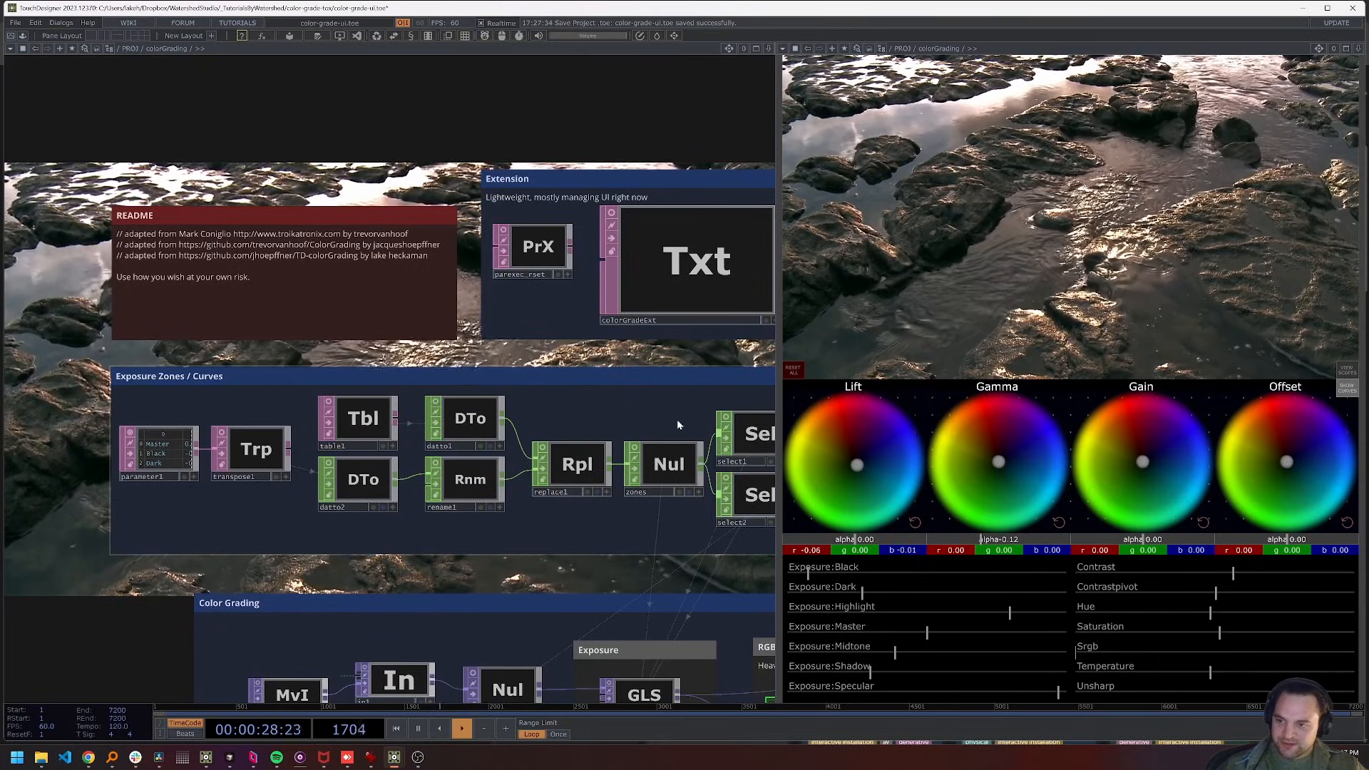
Show the live curve previews of select1 and select2 in the Exposure Zones / Curves section
left_click_drag(678, 420, 525, 421)
scroll(606, 424, "up", 5)
left_click(532, 402)
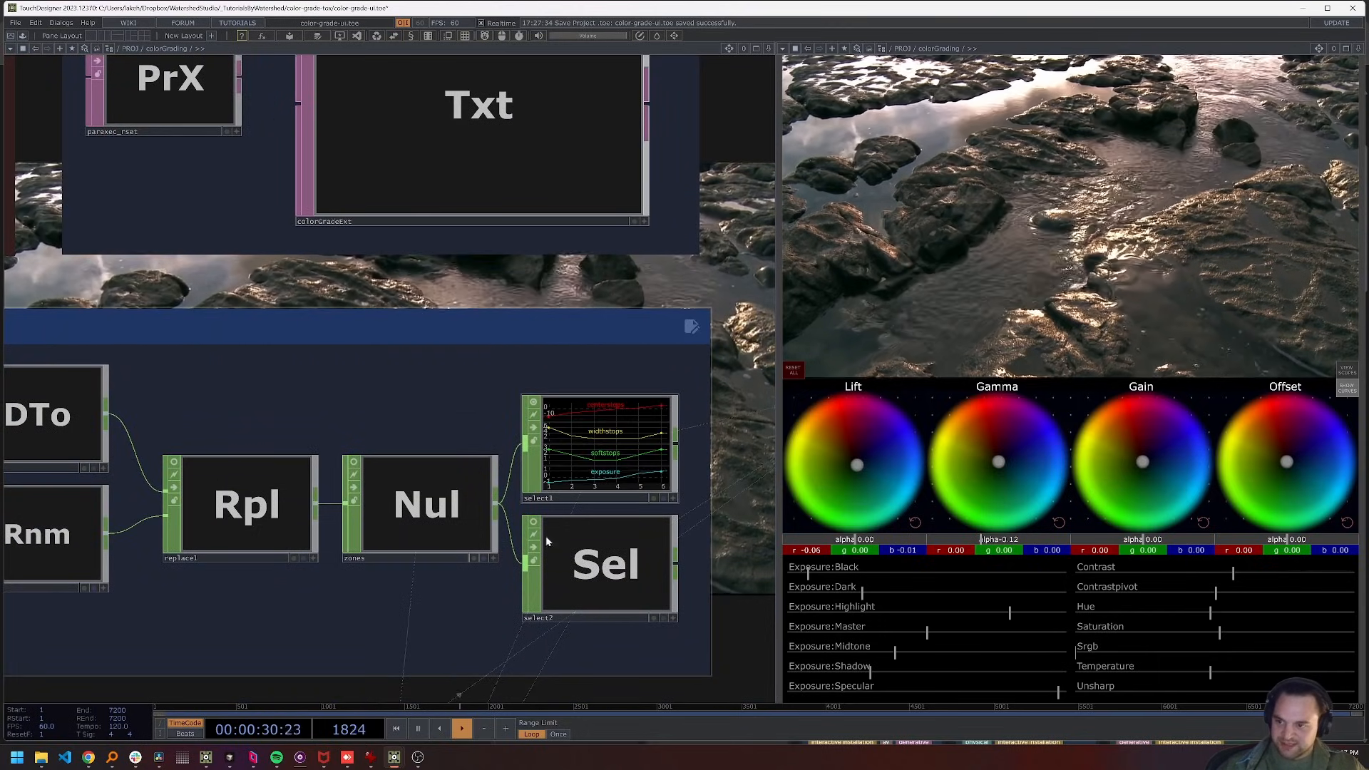
scroll(589, 550, "down", 5)
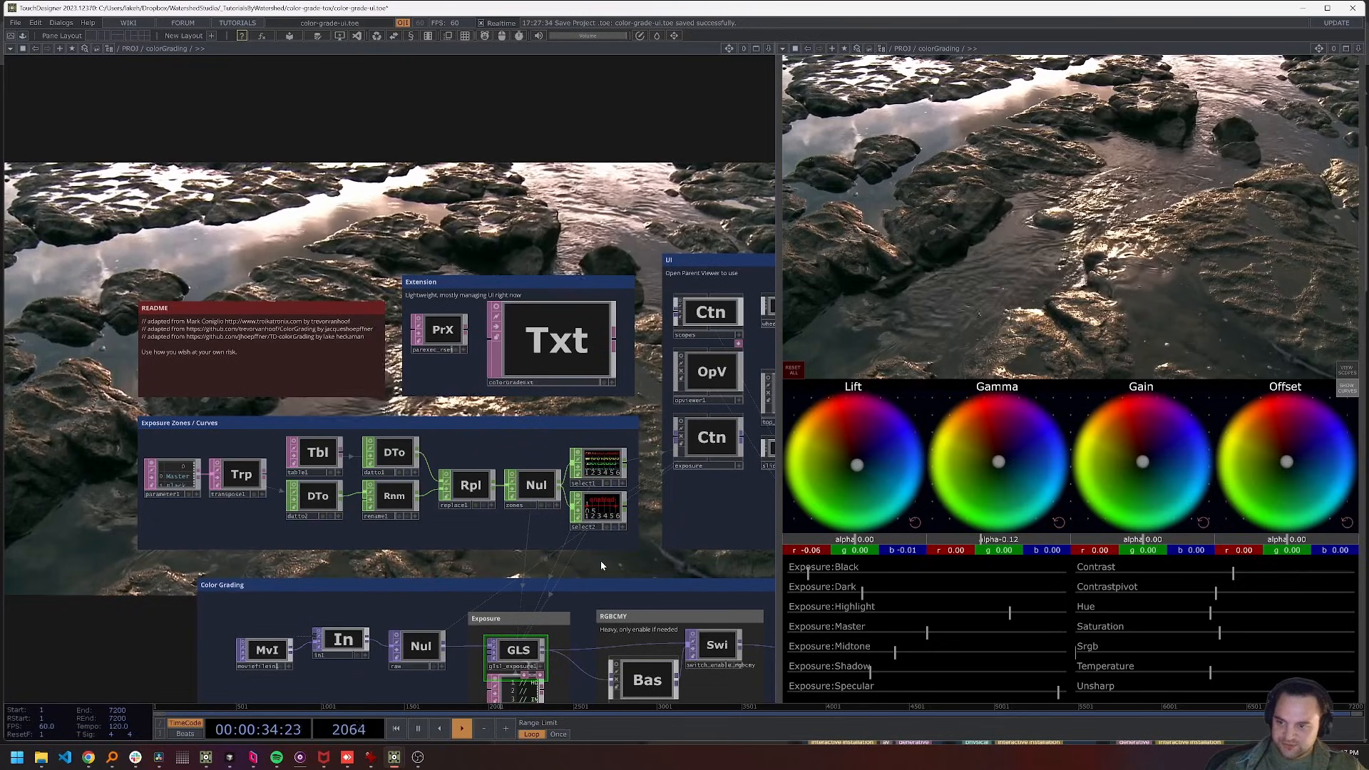
Show the glsl_exposure1 parameters and check the arrays fed by select1 and select2
key("p")
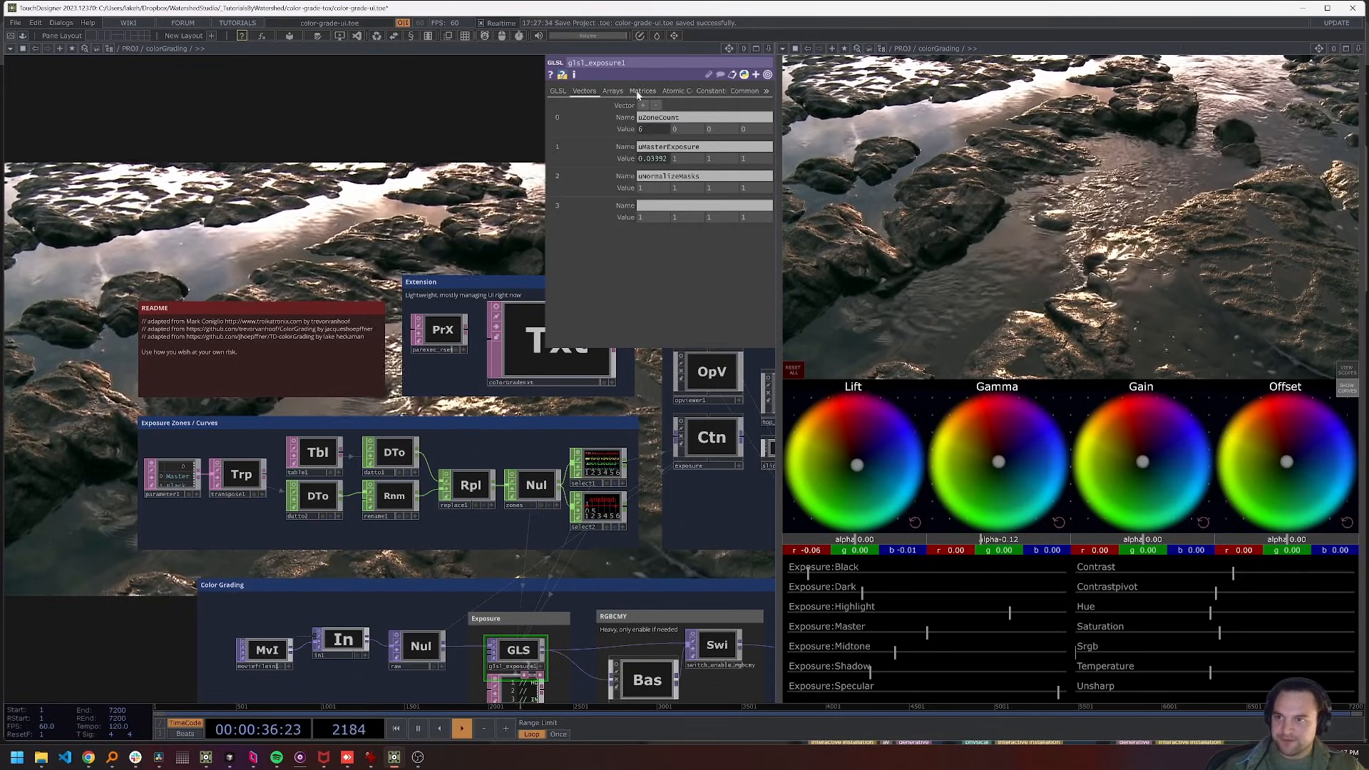
left_click(612, 90)
left_click_drag(502, 184, 282, 108)
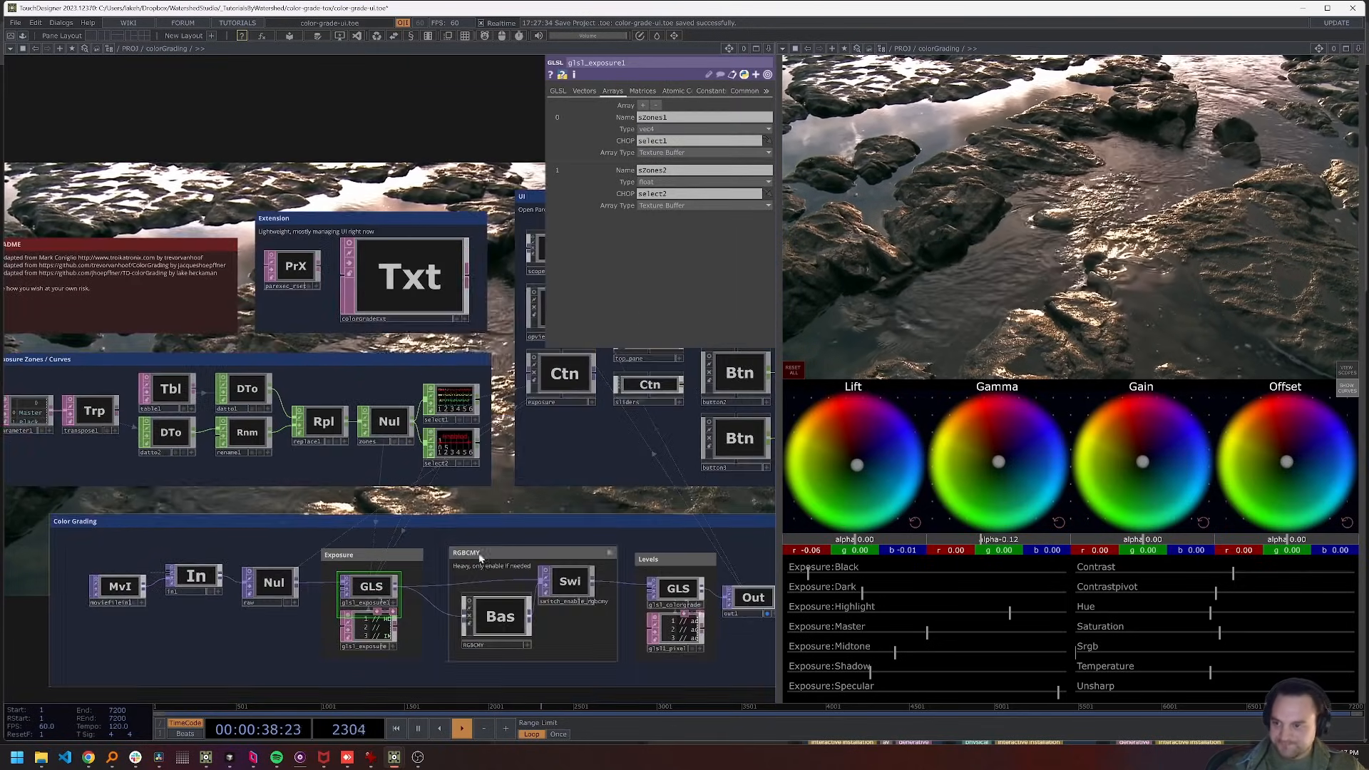
left_click_drag(460, 501, 473, 360)
Read the glsl_exposure shader code and check the vector uniforms of glsl_exposure1
scroll(319, 451, "up", 10)
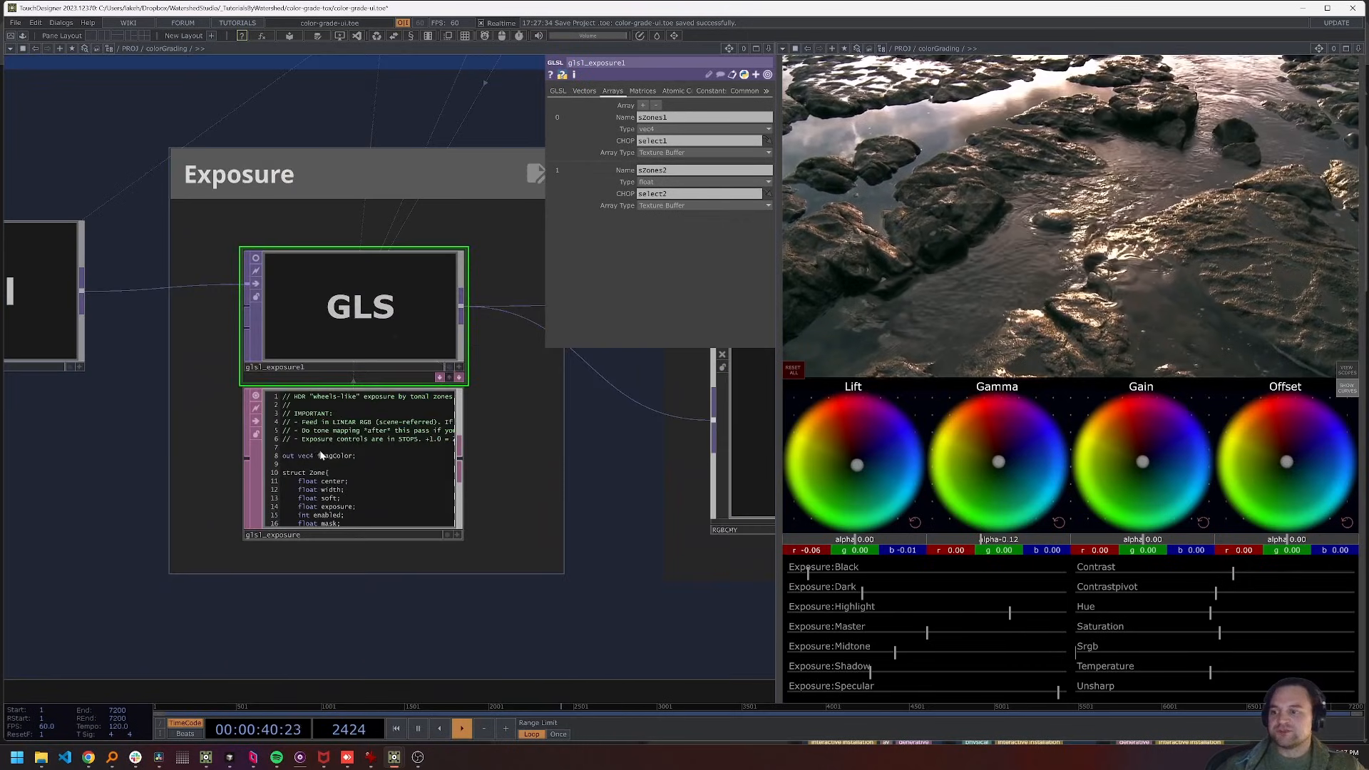
scroll(319, 451, "down", 5)
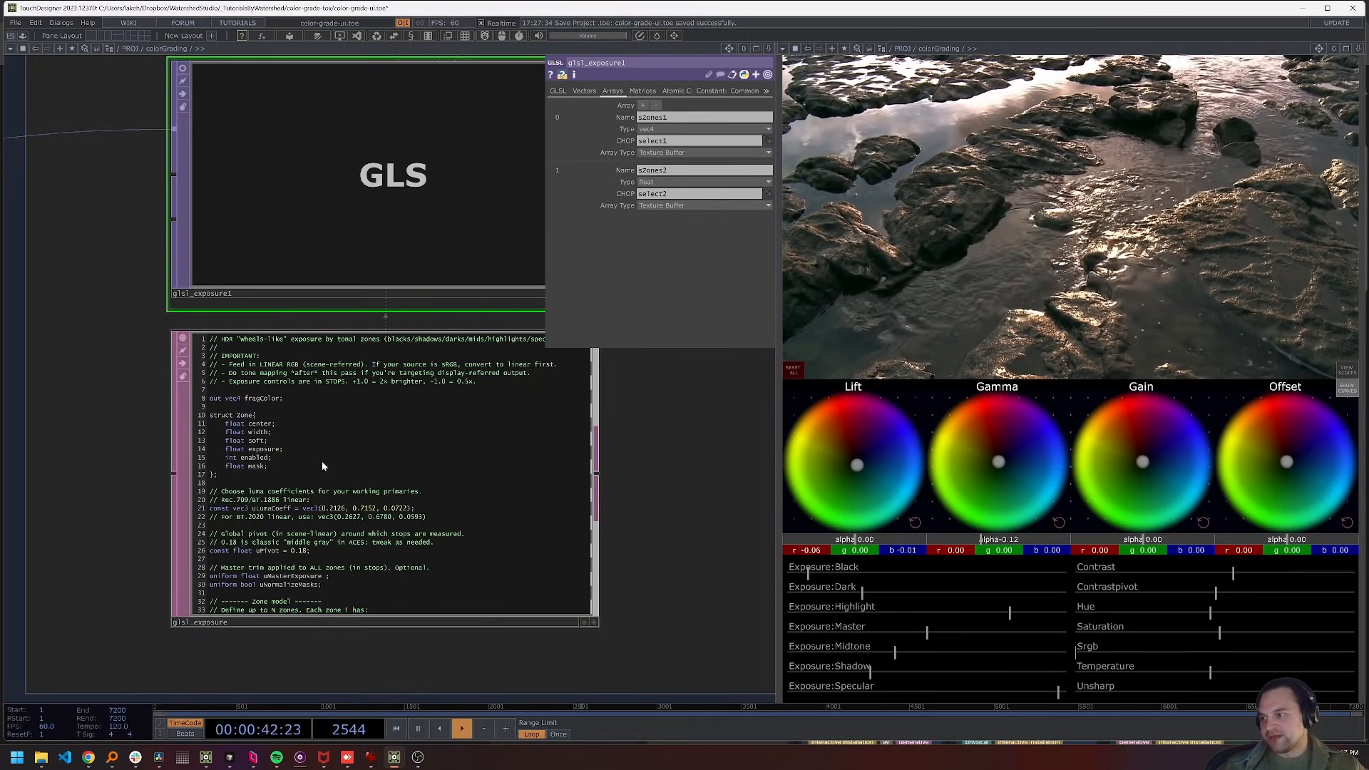
scroll(330, 472, "down", 5)
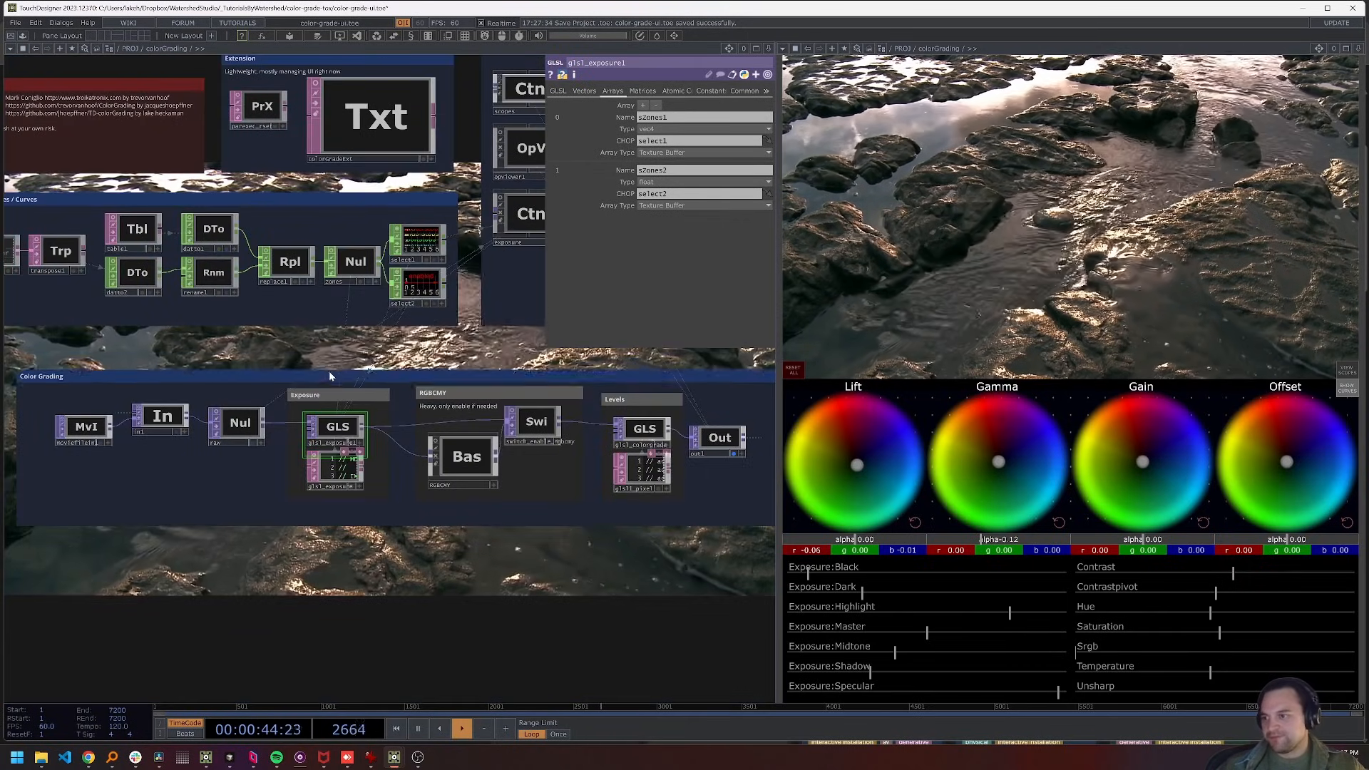
left_click_drag(338, 405, 344, 528)
left_click(583, 91)
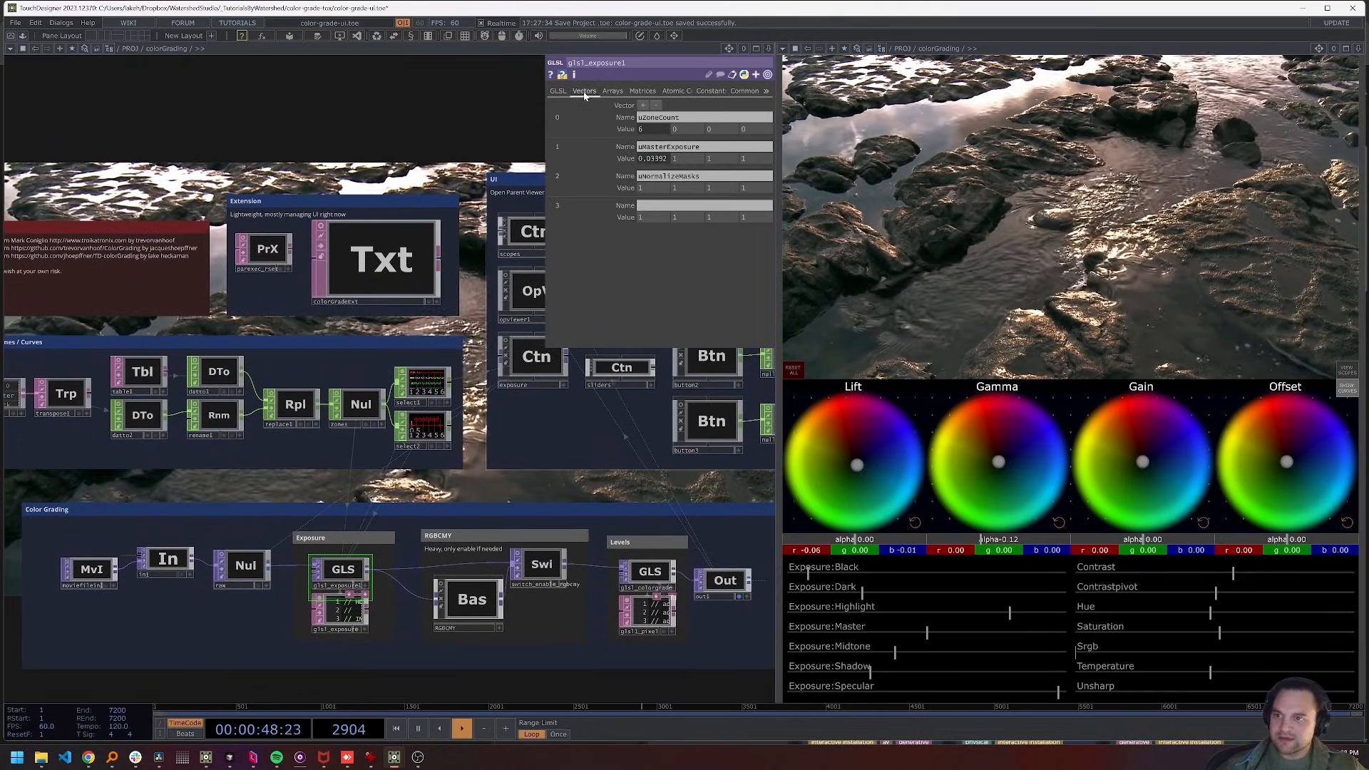
Select the RGBCMY base in the Color Grading section and look through its custom hue band parameters
left_click_drag(550, 511, 500, 511)
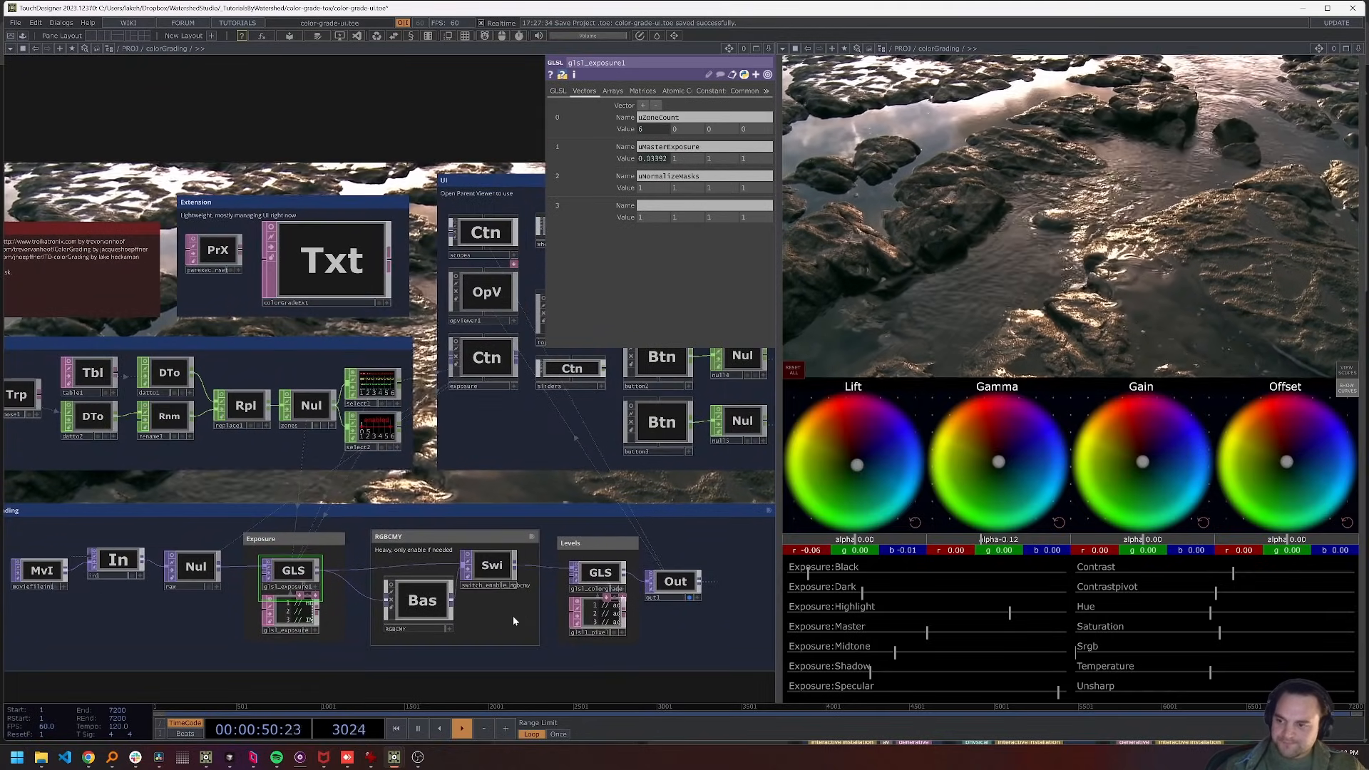
left_click_drag(524, 616, 567, 615)
left_click(479, 608)
scroll(478, 607, "up", 5)
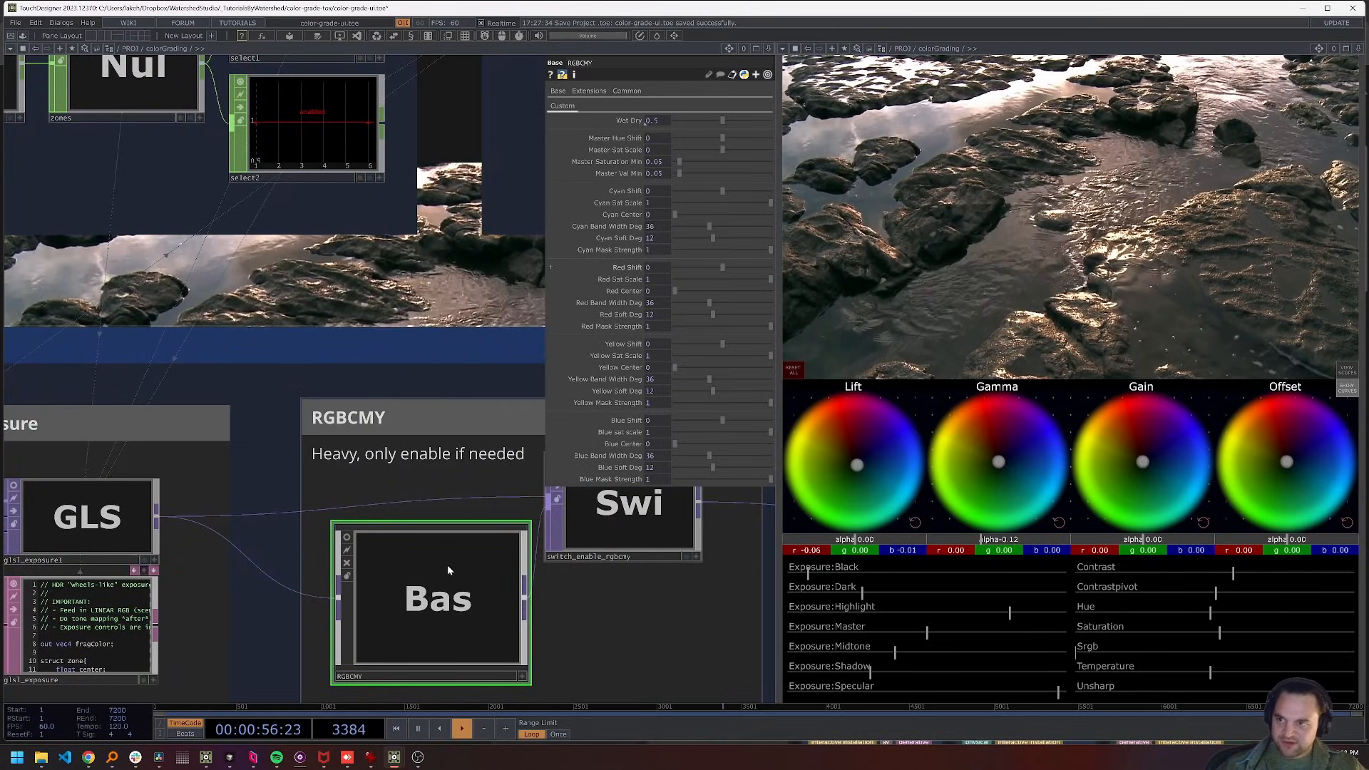
scroll(422, 610, "down", 2)
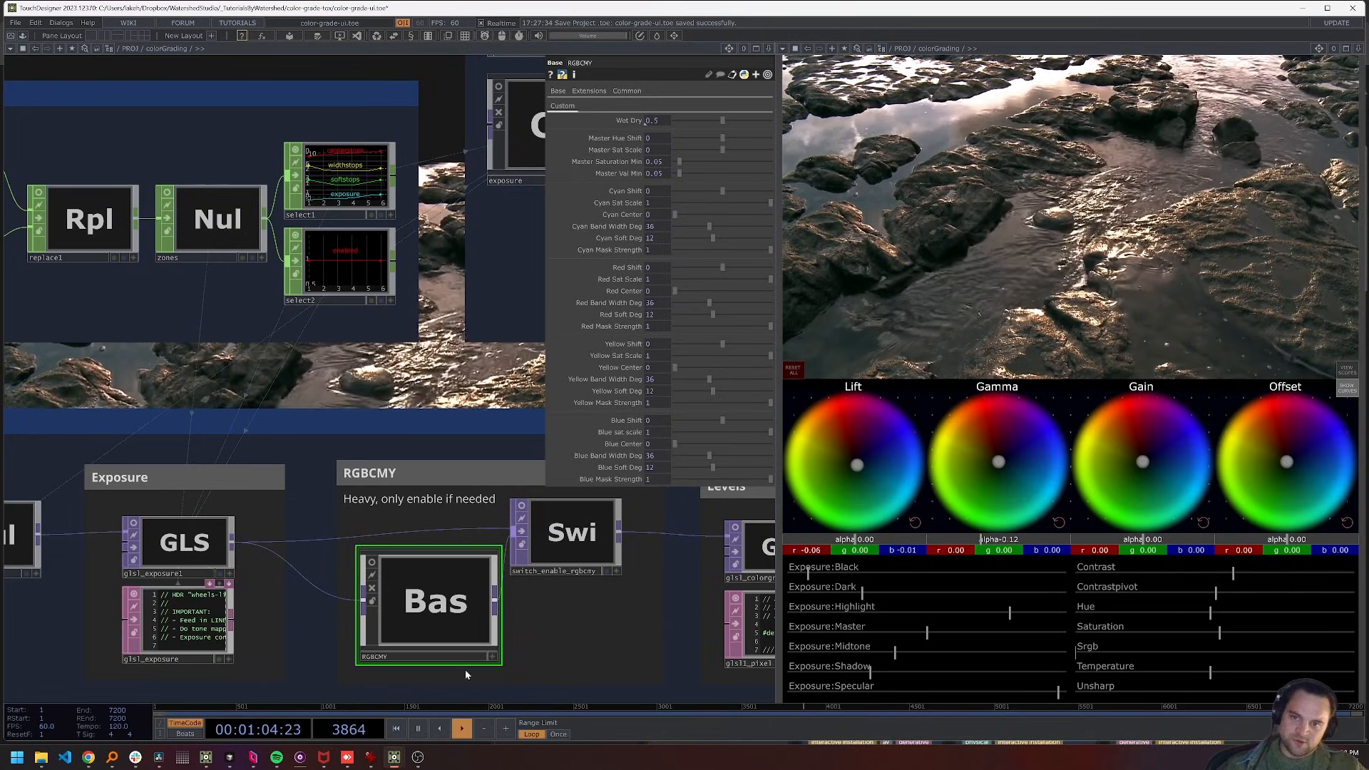
Return to the parent network, try the RGBCMY Enable switch on colorGrading, set Wet Dry to 0.741 and raise Cyan Center slightly
key("u")
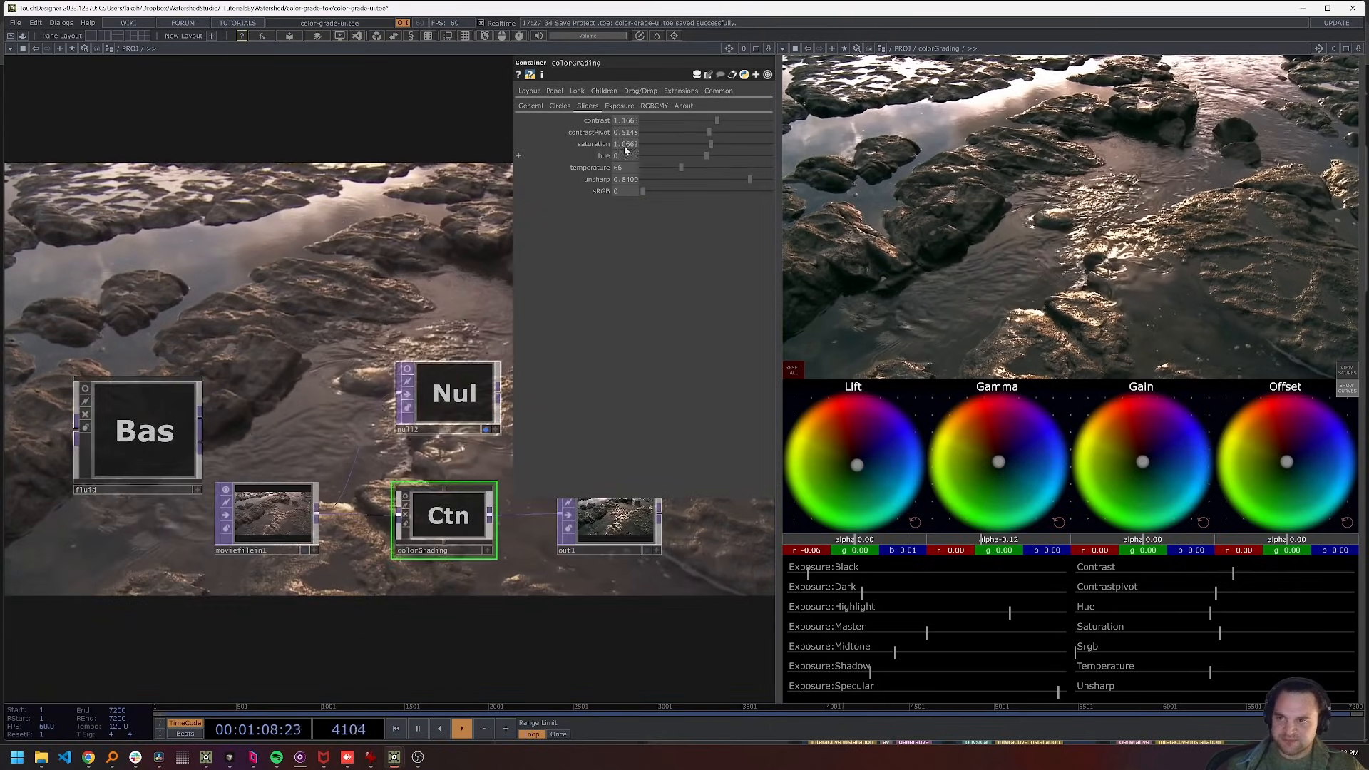
left_click(650, 105)
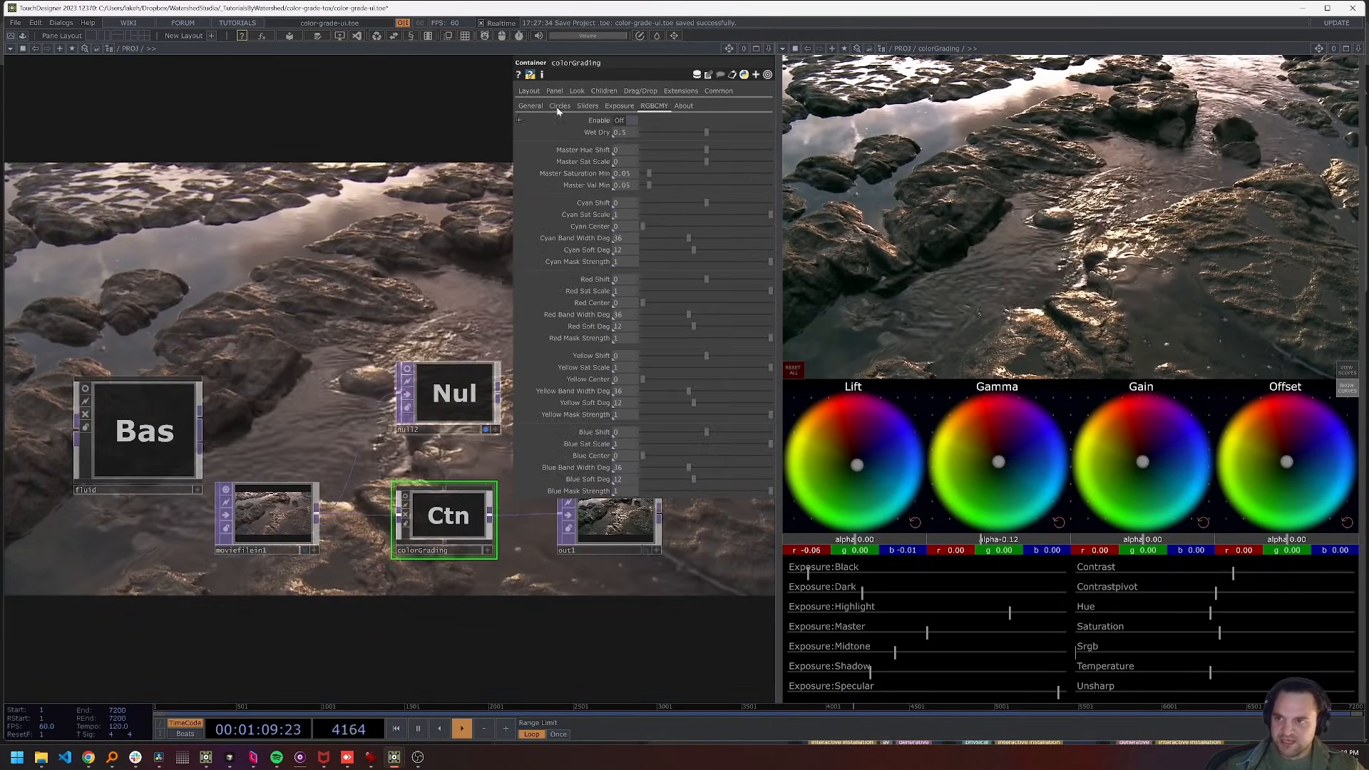
left_click(625, 121)
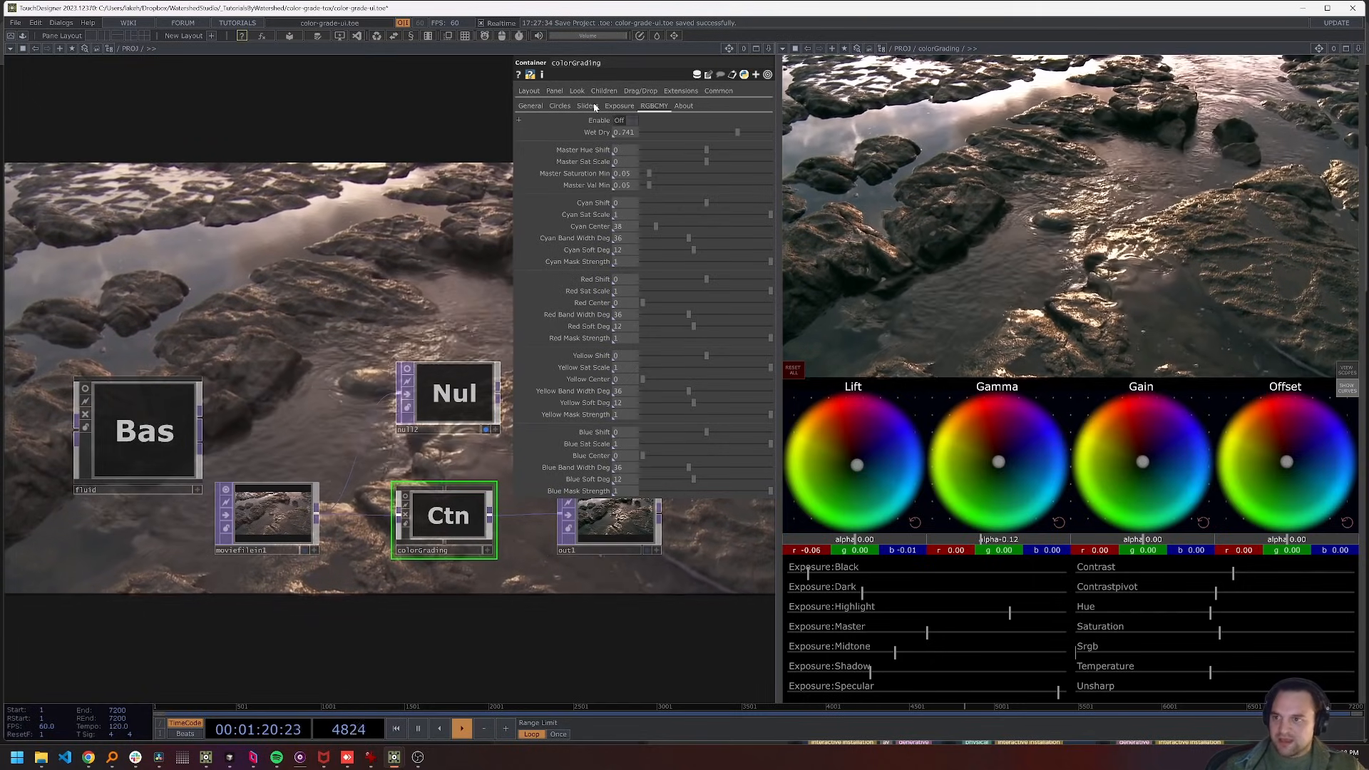
Enter the colorGrading network again and inspect the vector uniforms of glsl_colorgrade in the Levels section
key("i")
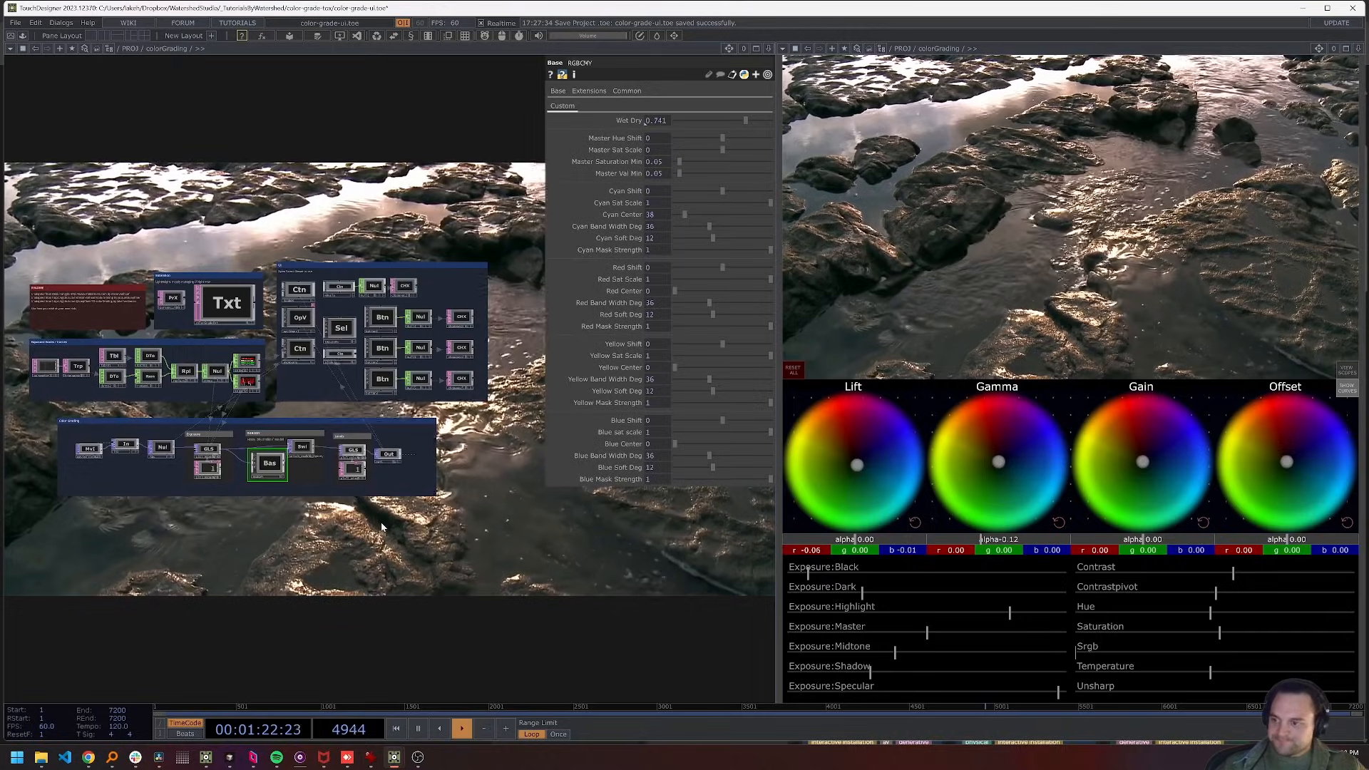
middle_click_drag(300, 458, 425, 451)
middle_click_drag(508, 397, 498, 330)
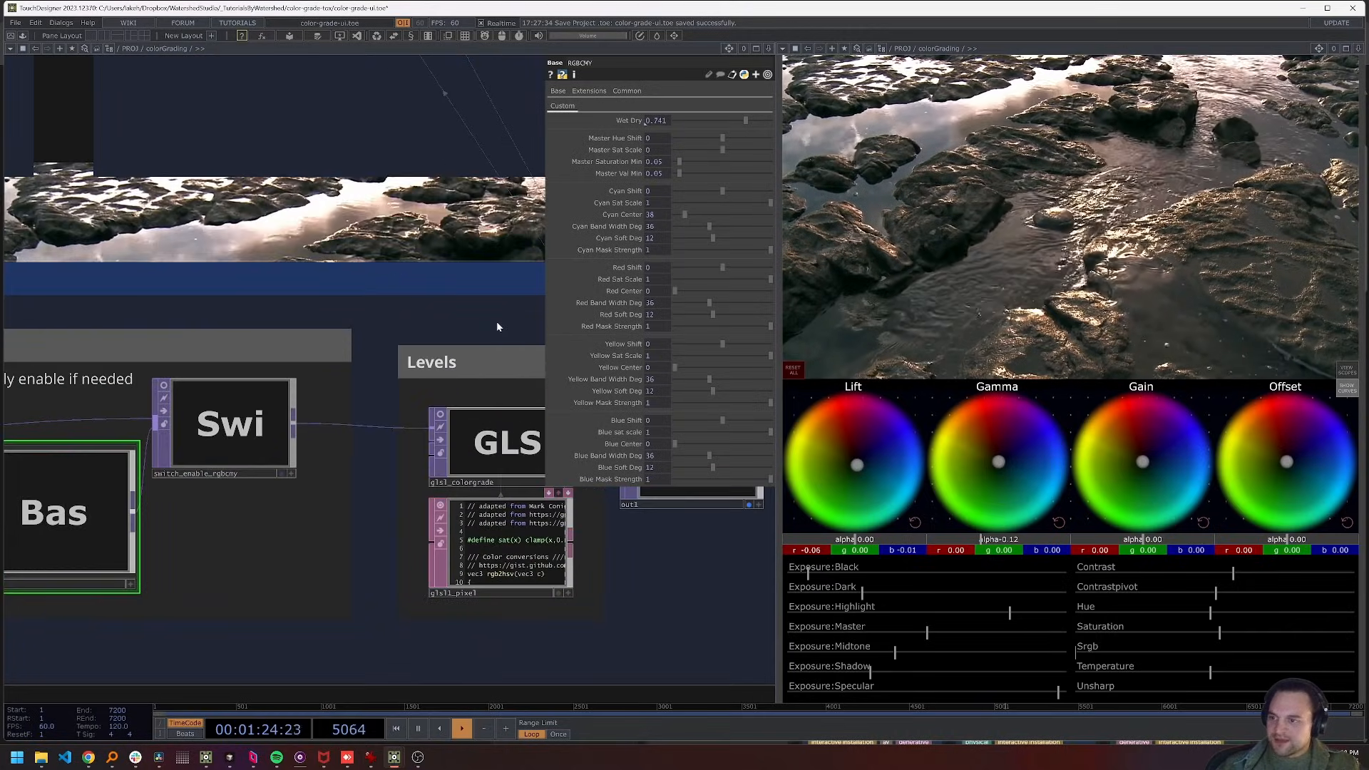
left_click_drag(498, 325, 435, 376)
left_click(457, 490)
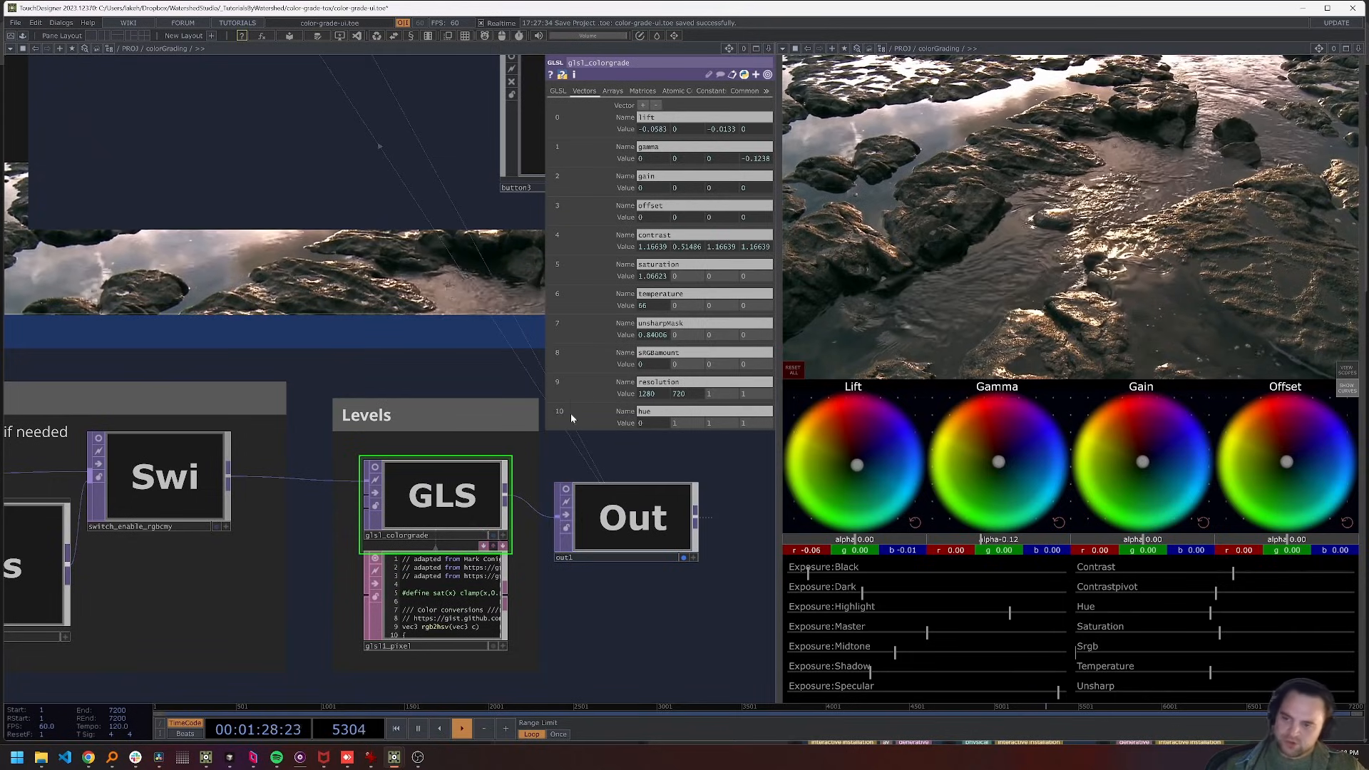
Read the glsl1_pixel shader code below glsl_colorgrade, including its credits and color conversion functions
scroll(600, 567, "down", 4)
scroll(535, 577, "up", 7)
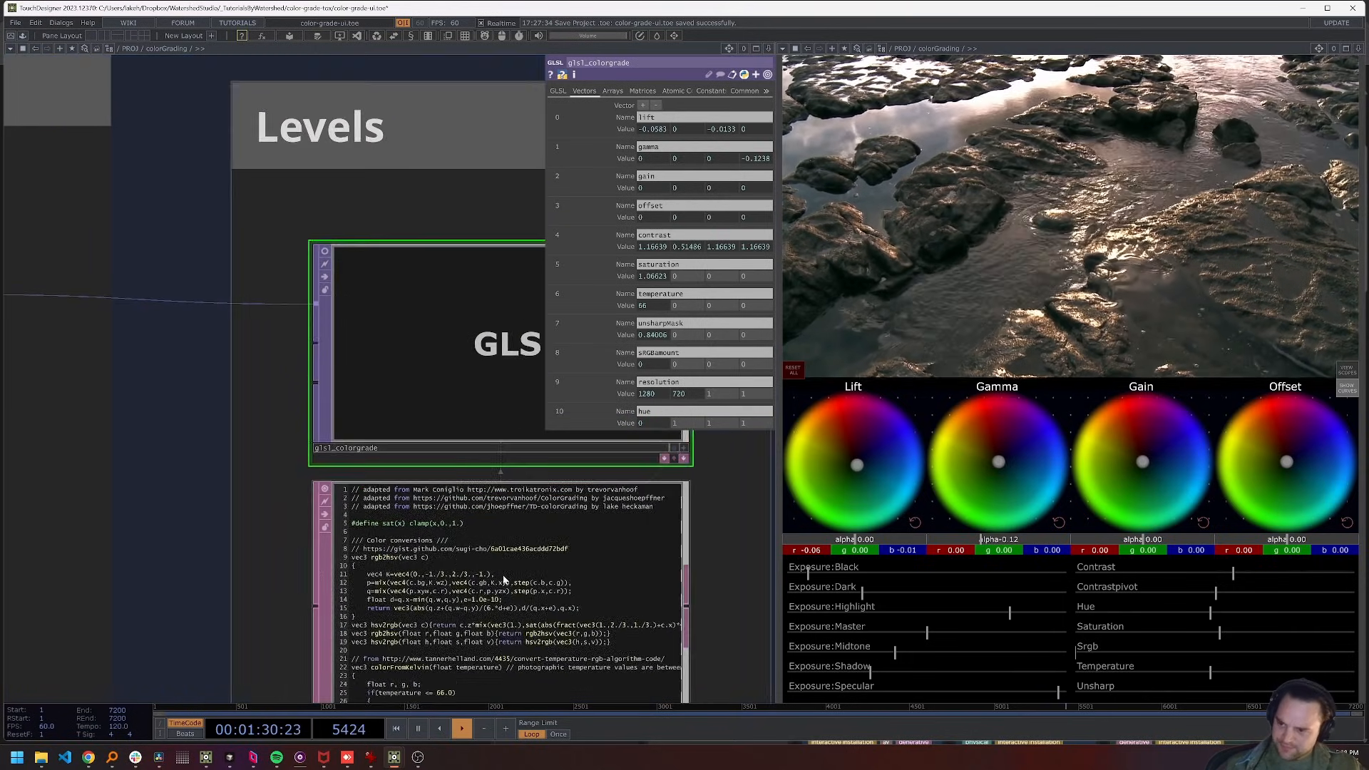
scroll(504, 580, "up", 1)
left_click_drag(195, 386, 188, 207)
scroll(378, 301, "up", 5)
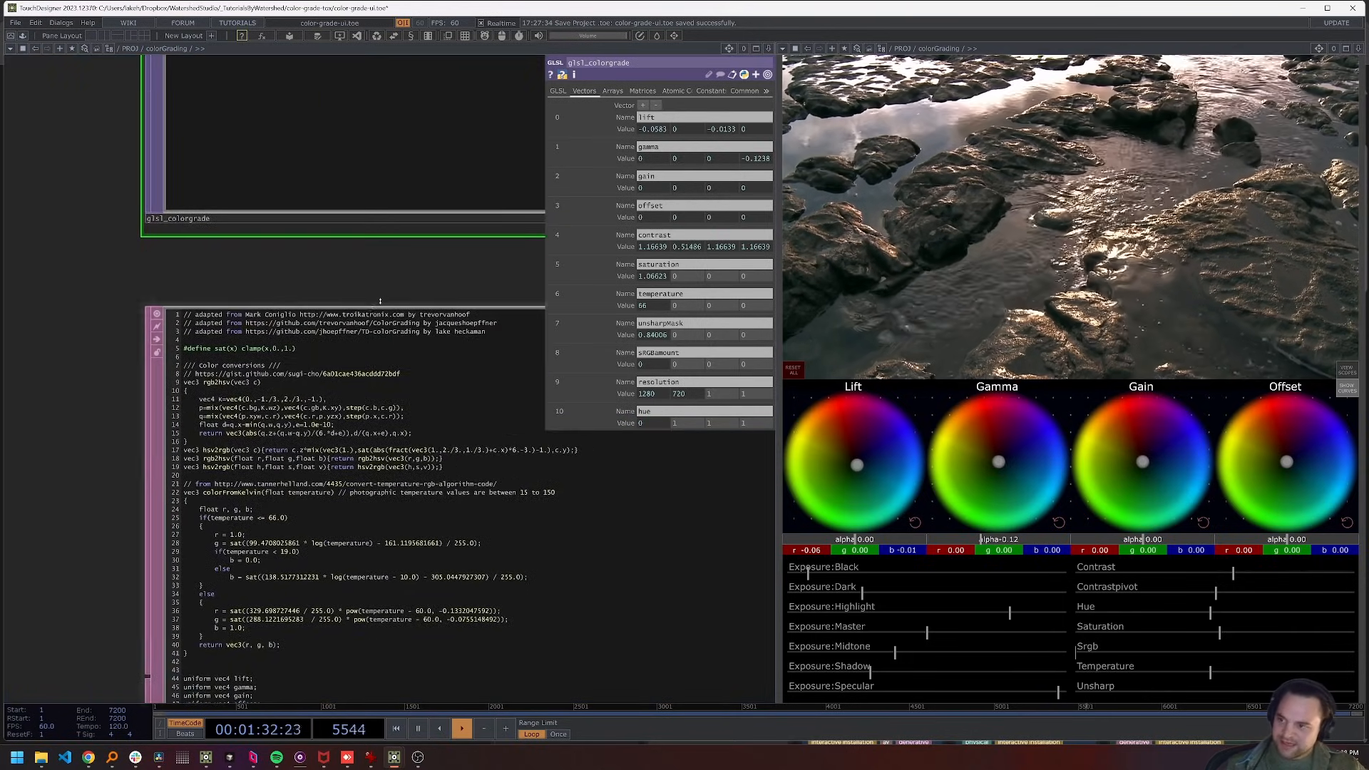
scroll(358, 490, "down", 8)
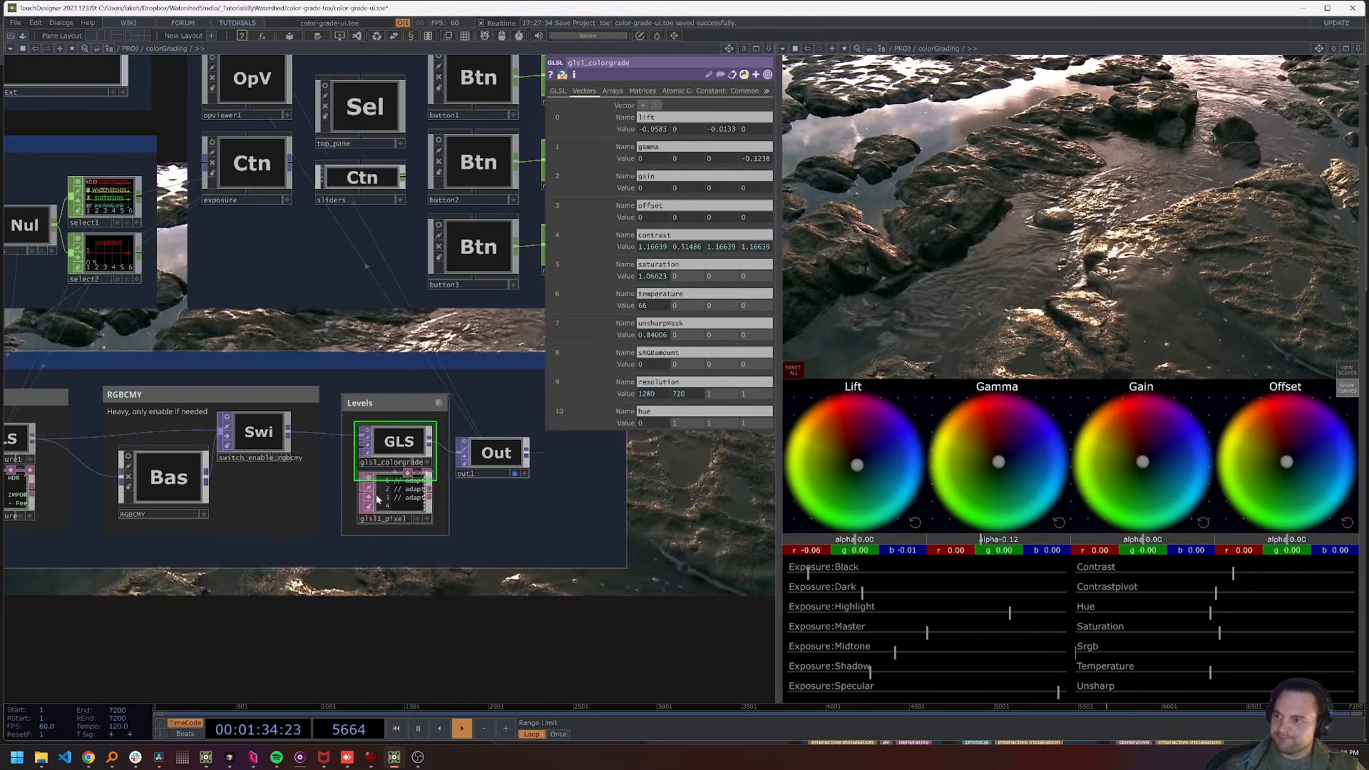
Hide the node parameters and look over the containers, buttons and execute nodes in the UI section
left_click_drag(293, 299, 318, 554)
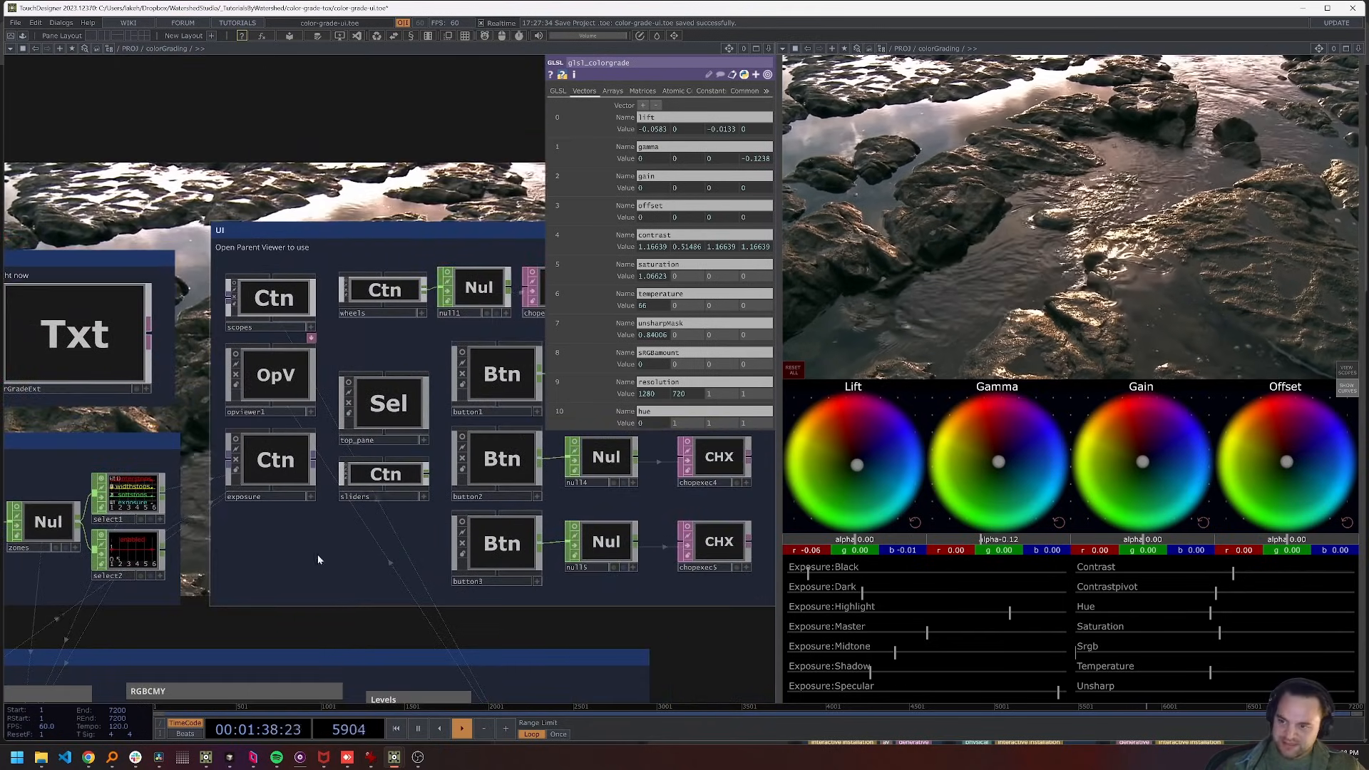
key("p")
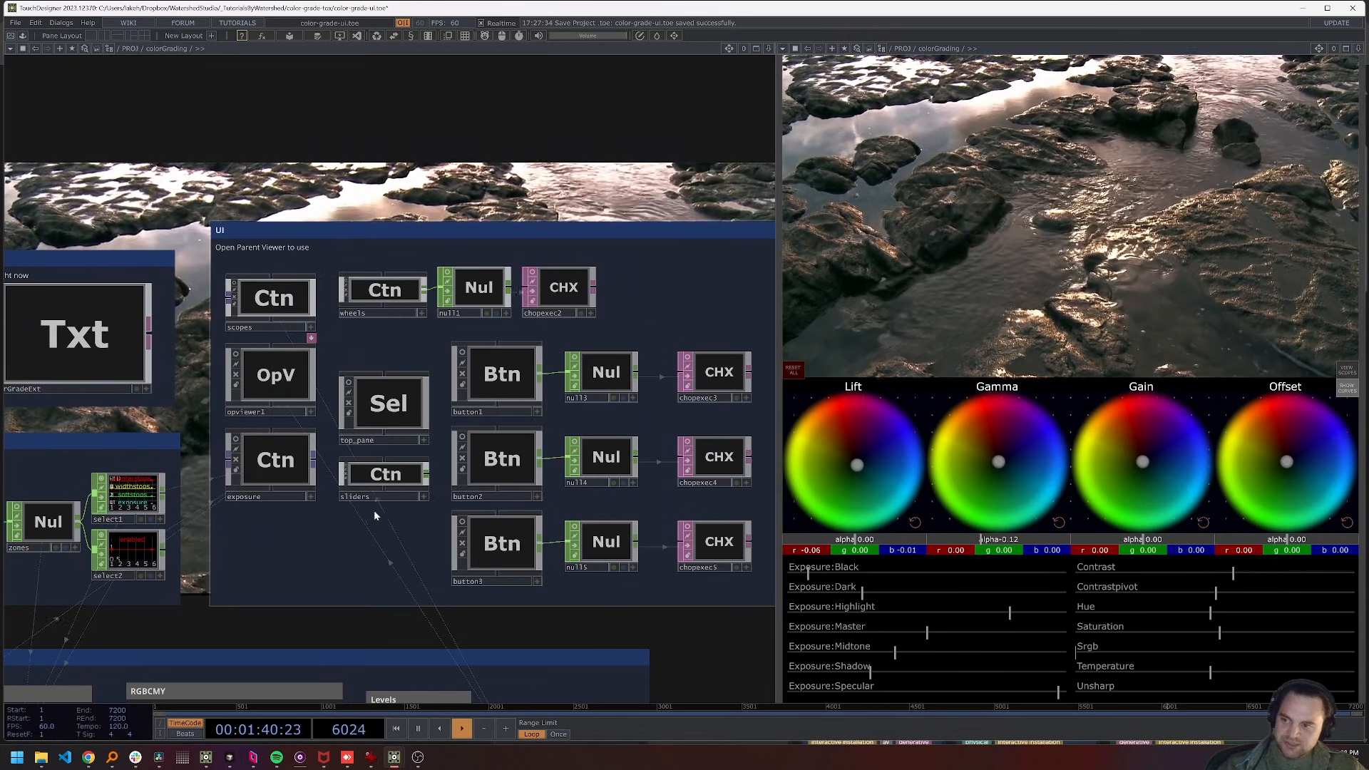
left_click_drag(339, 308, 339, 306)
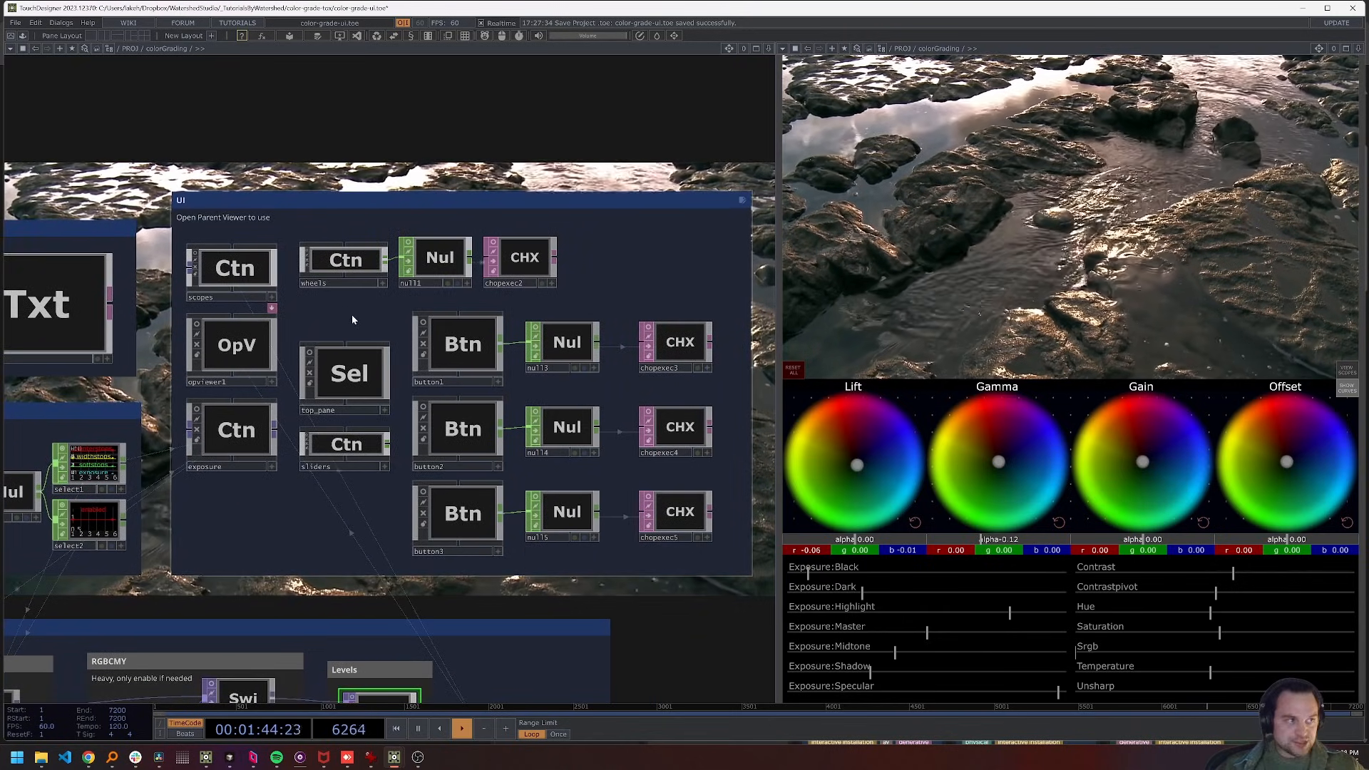
Enter the scopes container from the UI section, then its waveformMonitor component to view the inner network
double_click(224, 271)
left_click_drag(429, 265, 10, 205)
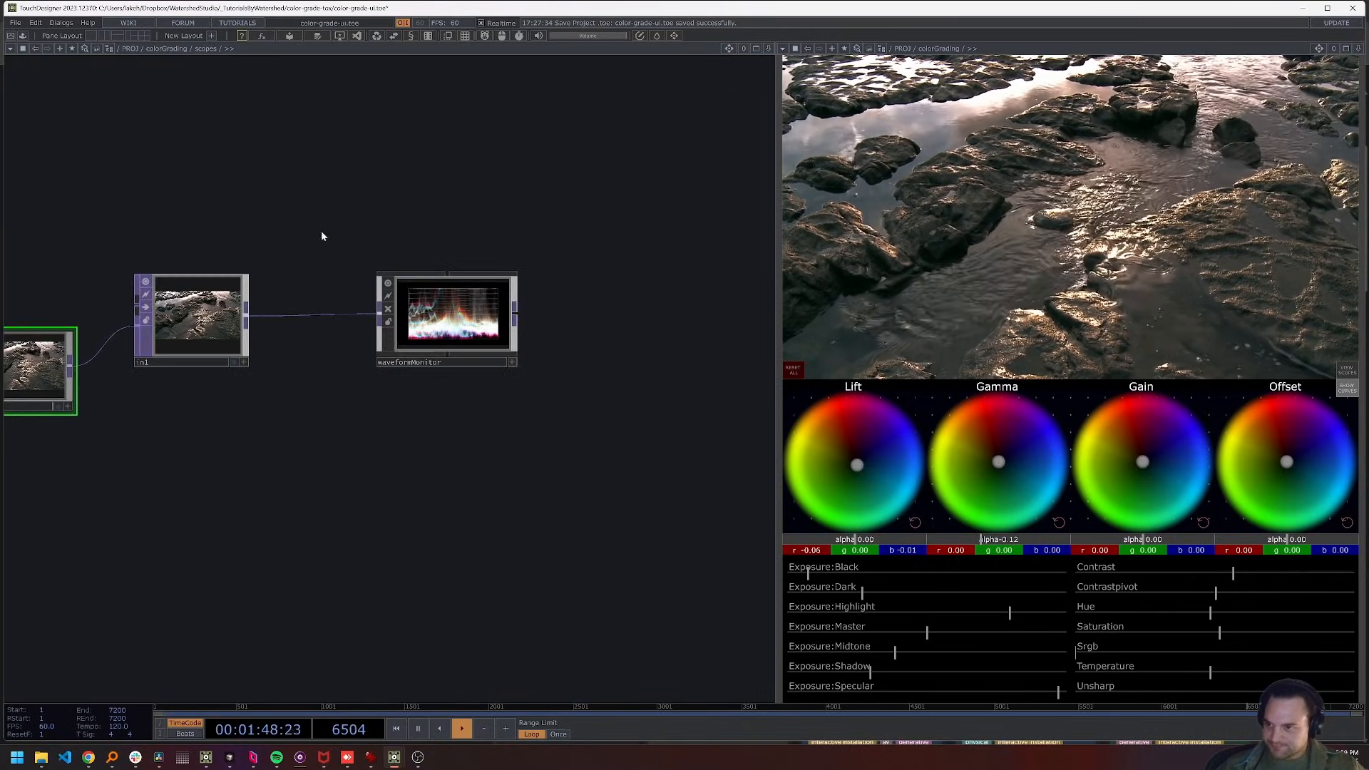
left_click_drag(378, 236, 442, 251)
left_click(526, 335)
double_click(526, 335)
scroll(682, 284, "up", 5)
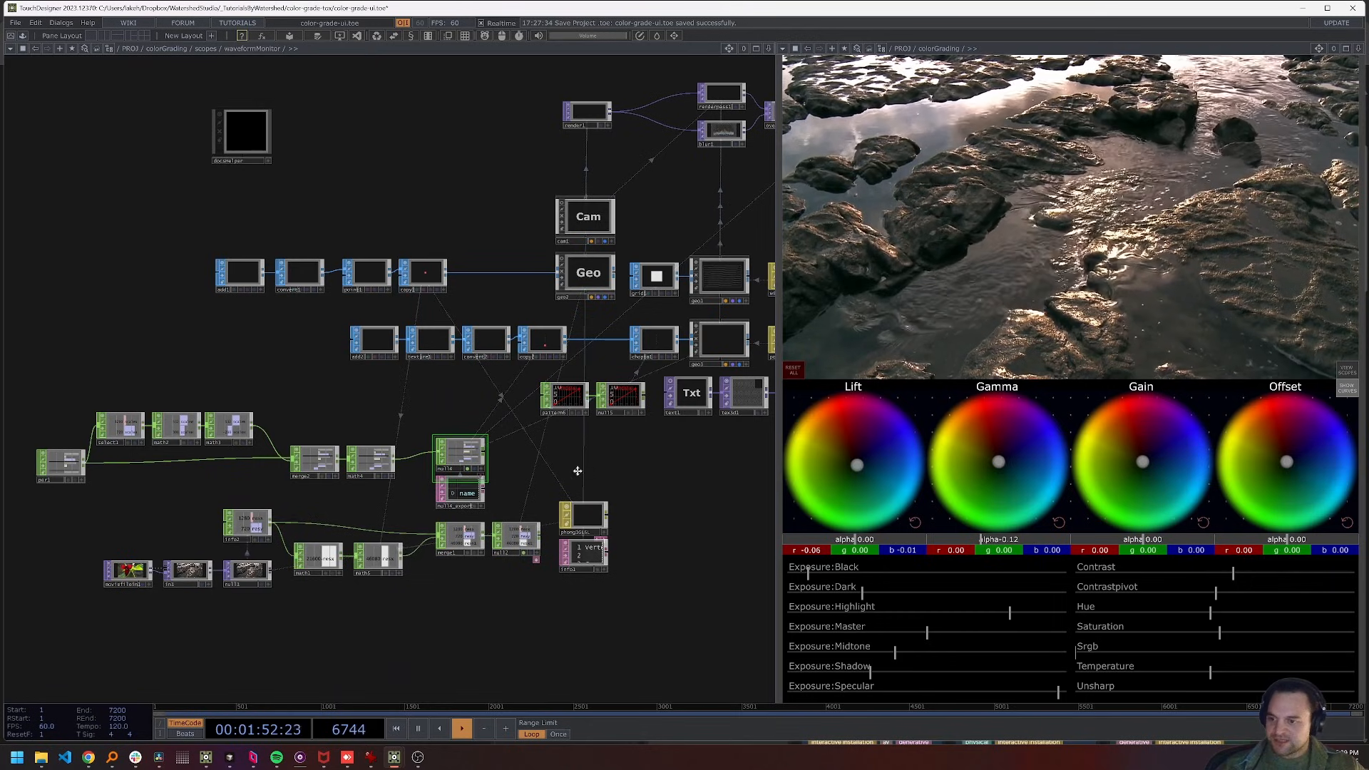
Examine how waveformMonitor draws its scope, from the geometry, camera and render nodes to the over1 waveform image
left_click_drag(577, 470, 223, 442)
scroll(302, 187, "up", 5)
scroll(571, 361, "up", 7)
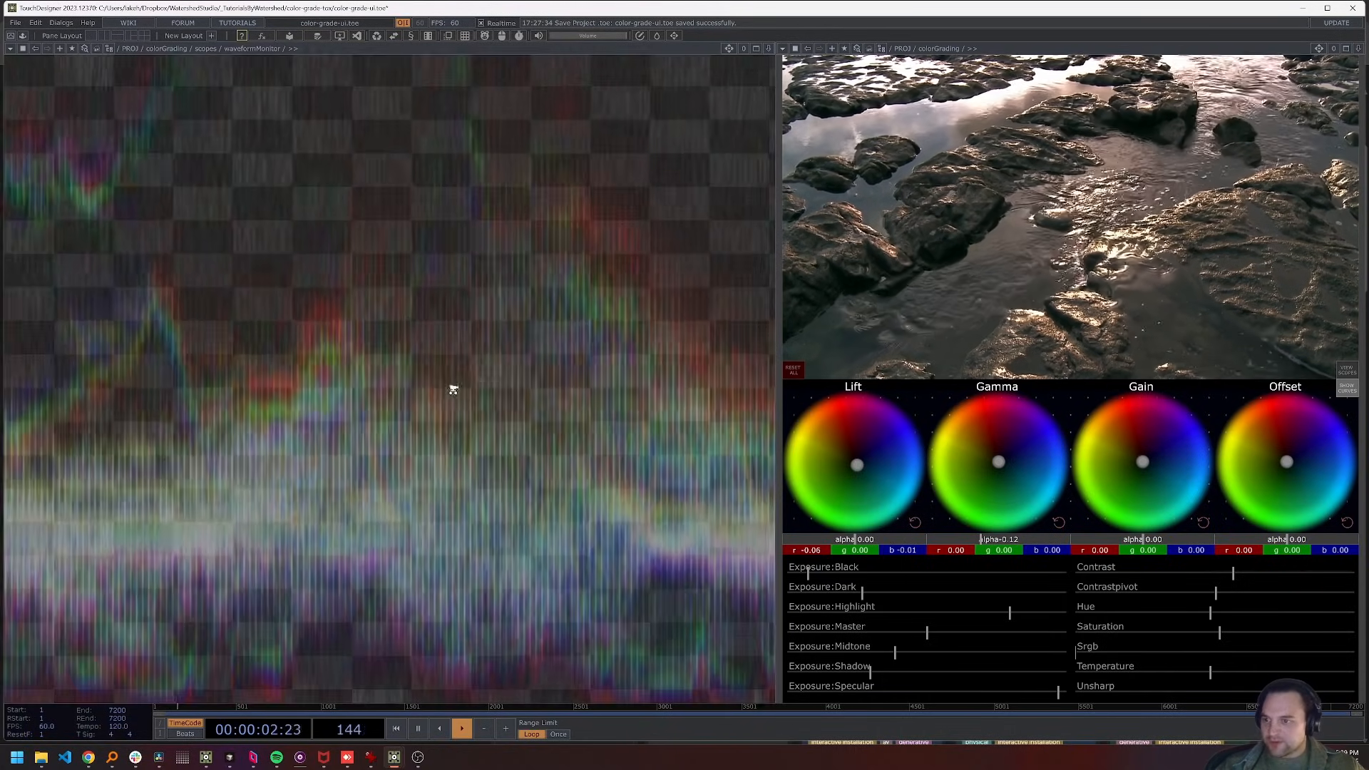
scroll(454, 390, "down", 6)
scroll(642, 353, "up", 6)
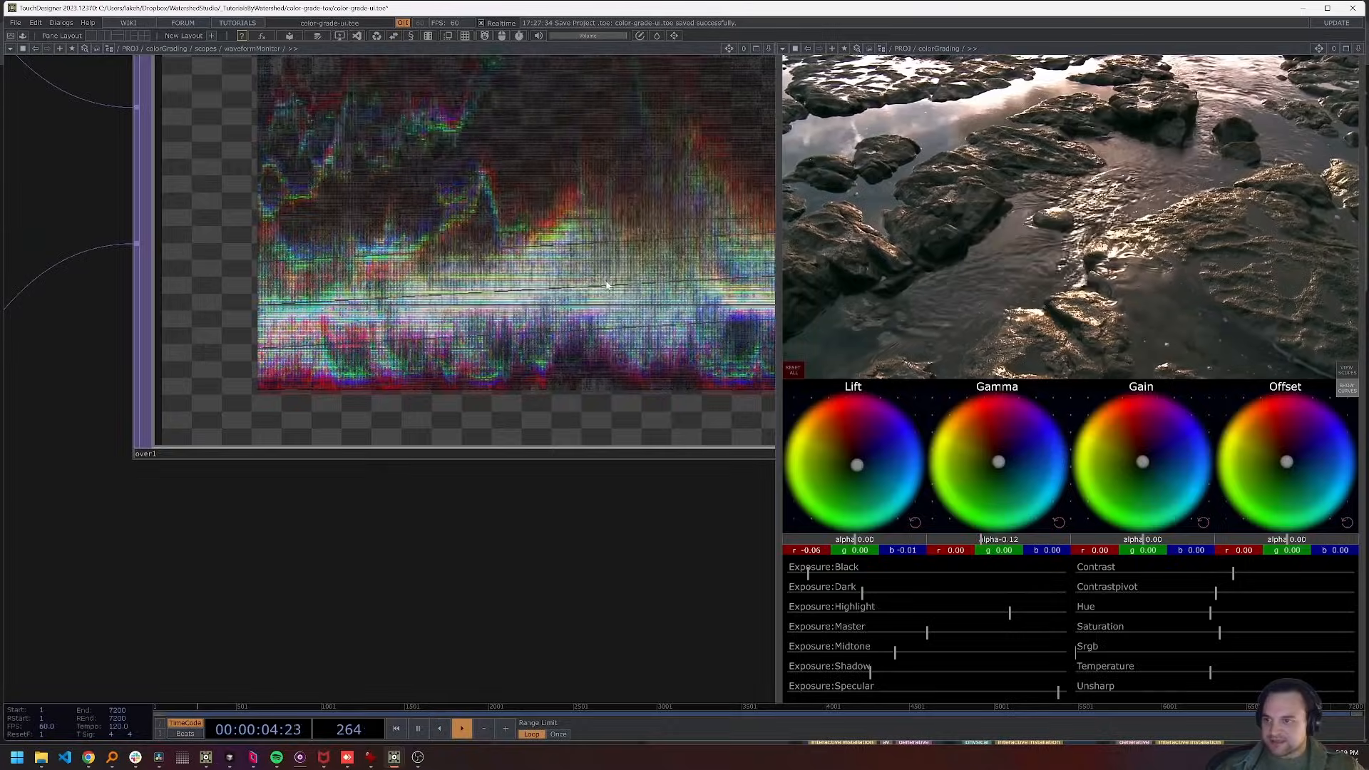
scroll(607, 288, "down", 6)
left_click_drag(228, 408, 455, 287)
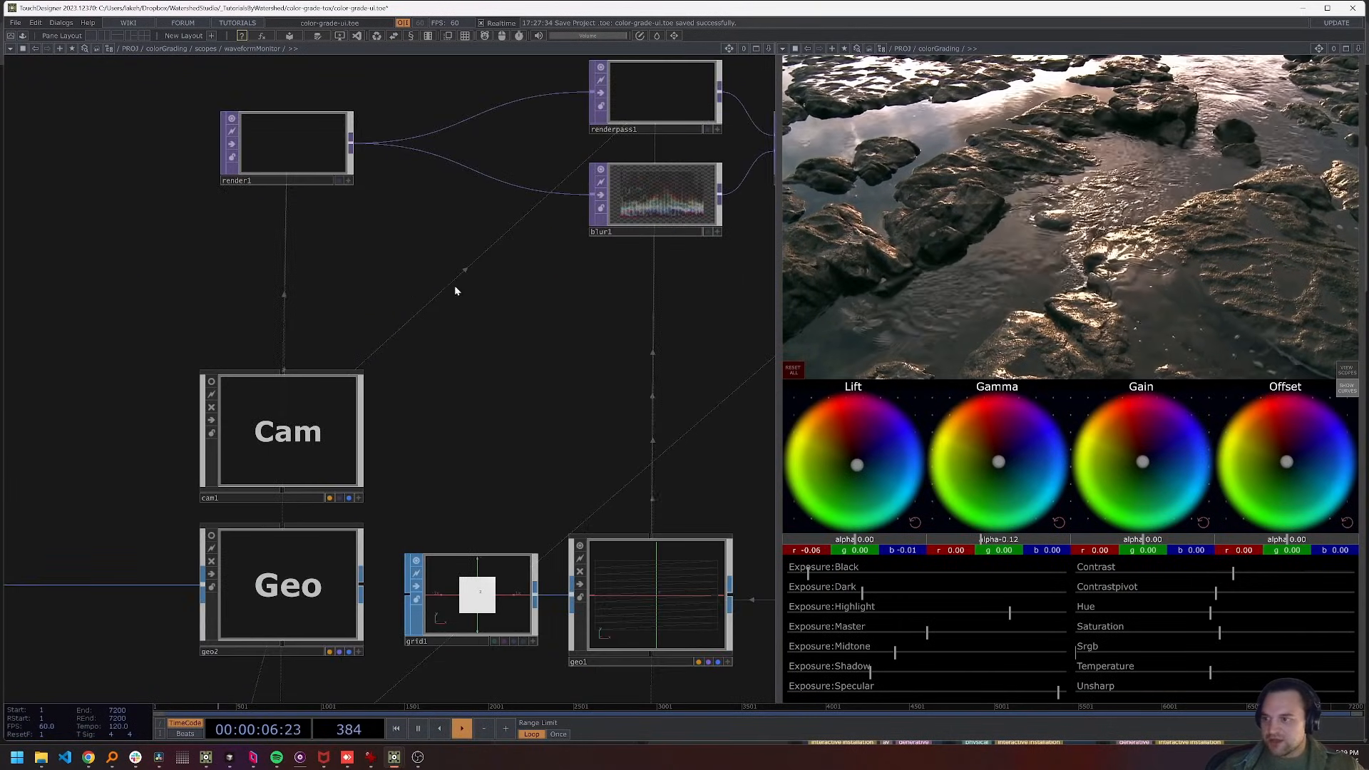
left_click_drag(454, 350, 539, 224)
scroll(541, 303, "down", 3)
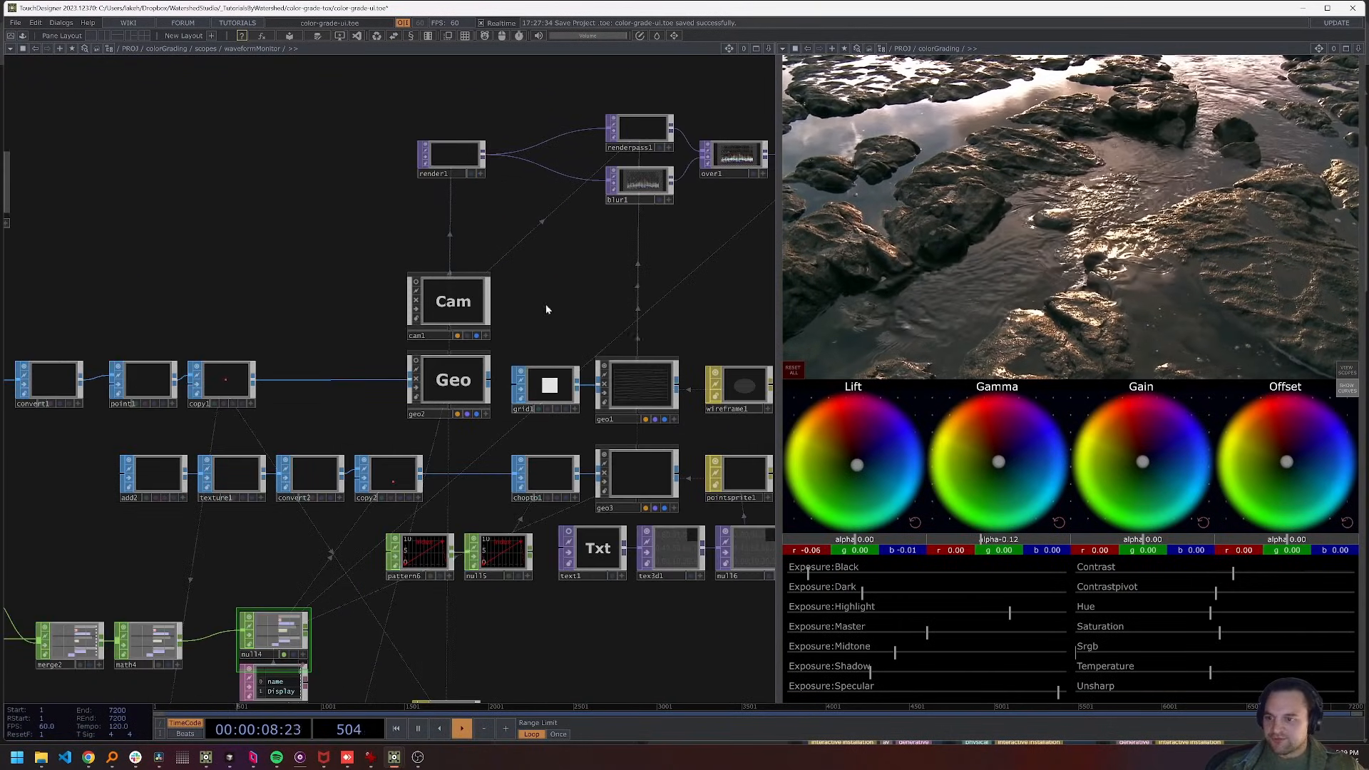
scroll(595, 349, "down", 2)
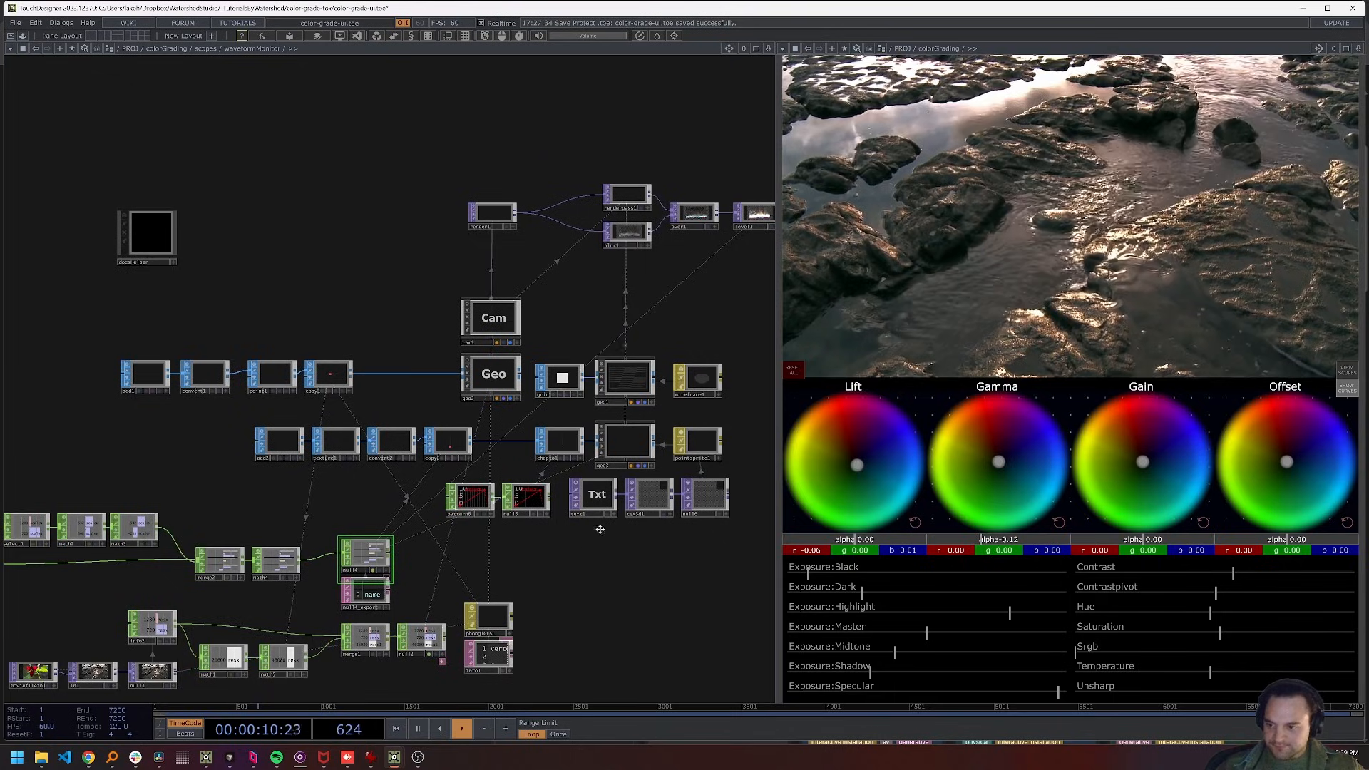
Examine waveformMonitor's null4 channels, the null4_export table below them, and the merged resolution channels in merge1 and null2
left_click_drag(600, 529, 696, 450)
scroll(524, 489, "up", 5)
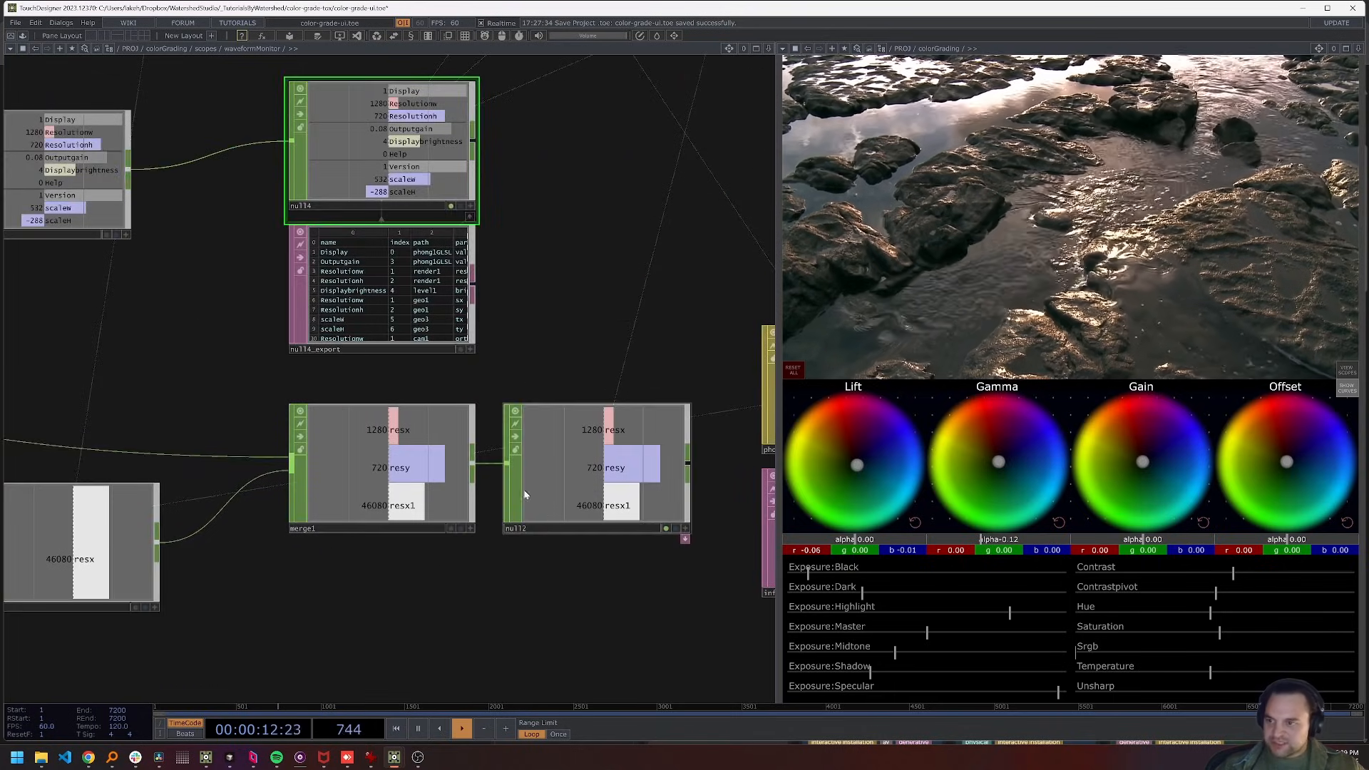
scroll(365, 261, "up", 3)
scroll(363, 260, "down", 5)
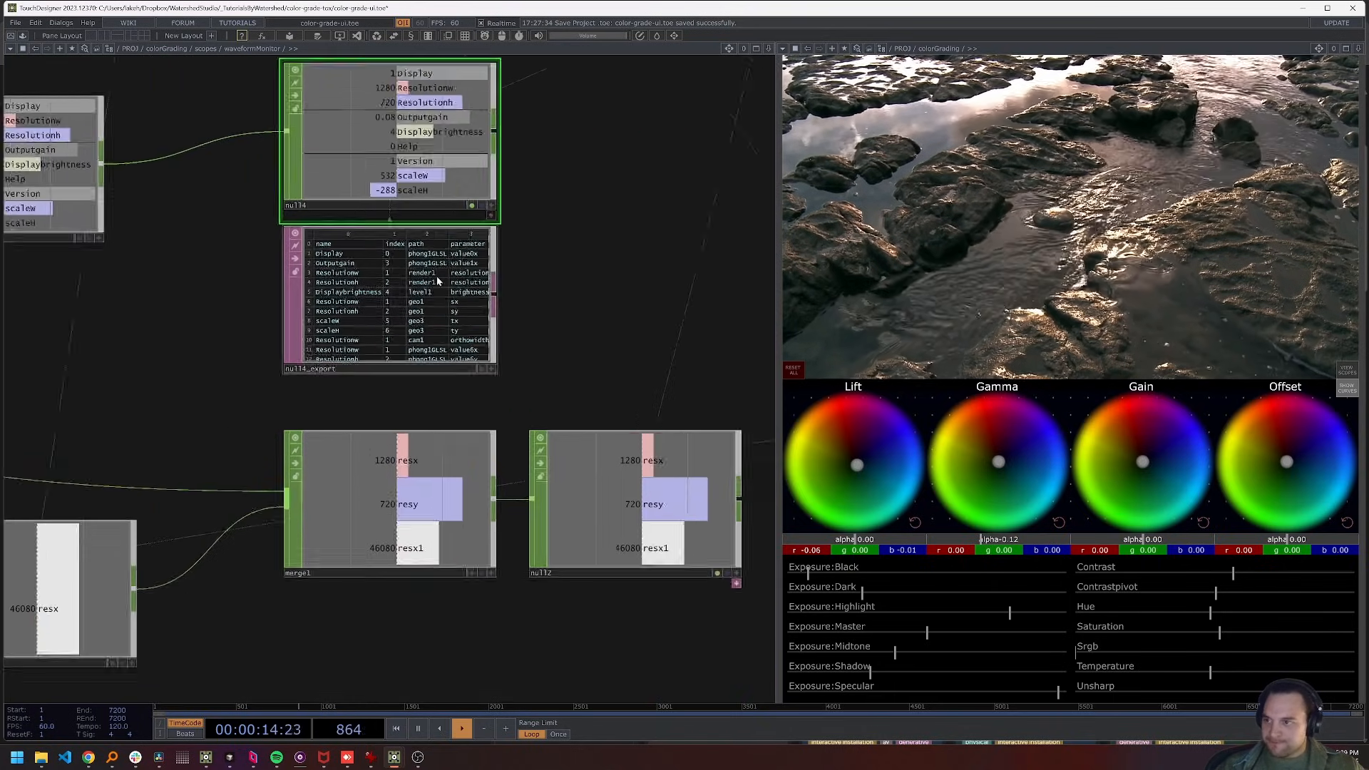
scroll(628, 239, "down", 3)
left_click_drag(627, 240, 471, 454)
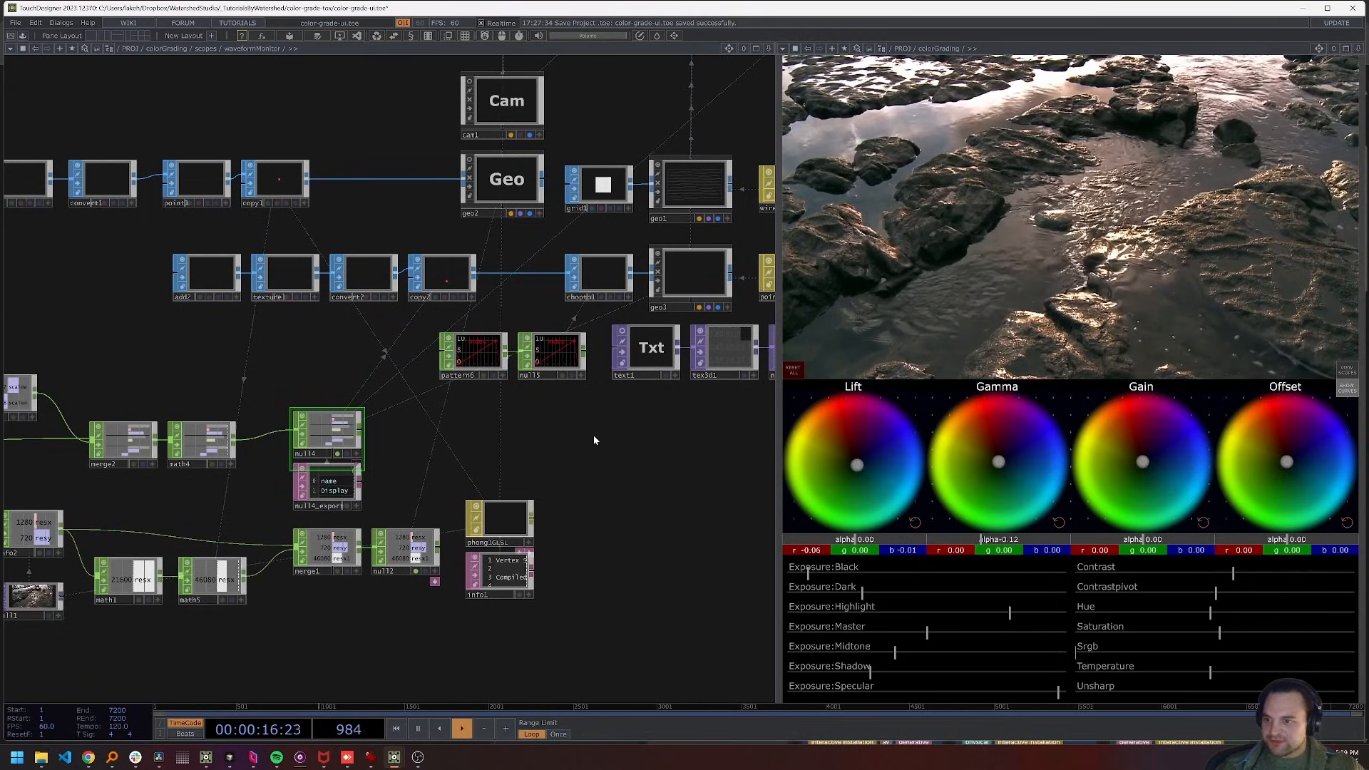
left_click_drag(594, 440, 487, 517)
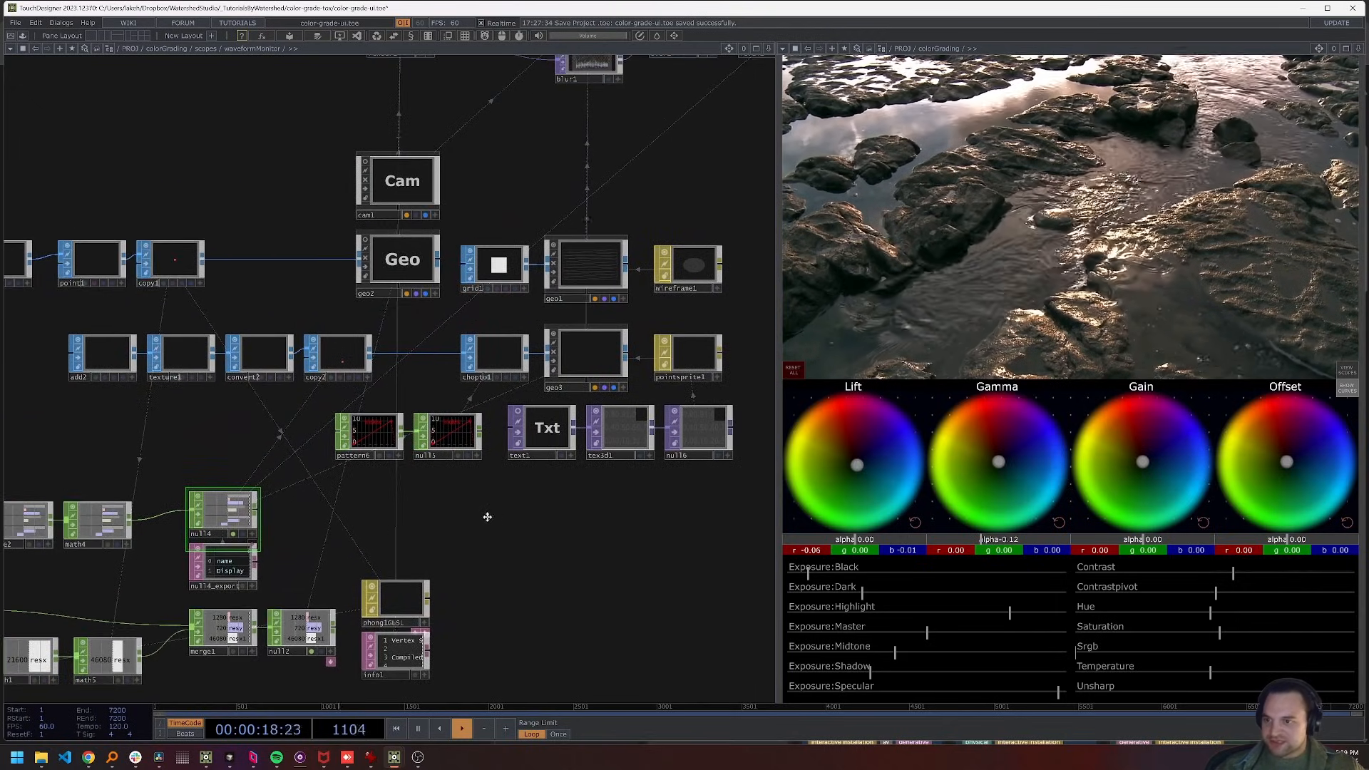
scroll(468, 546, "down", 4)
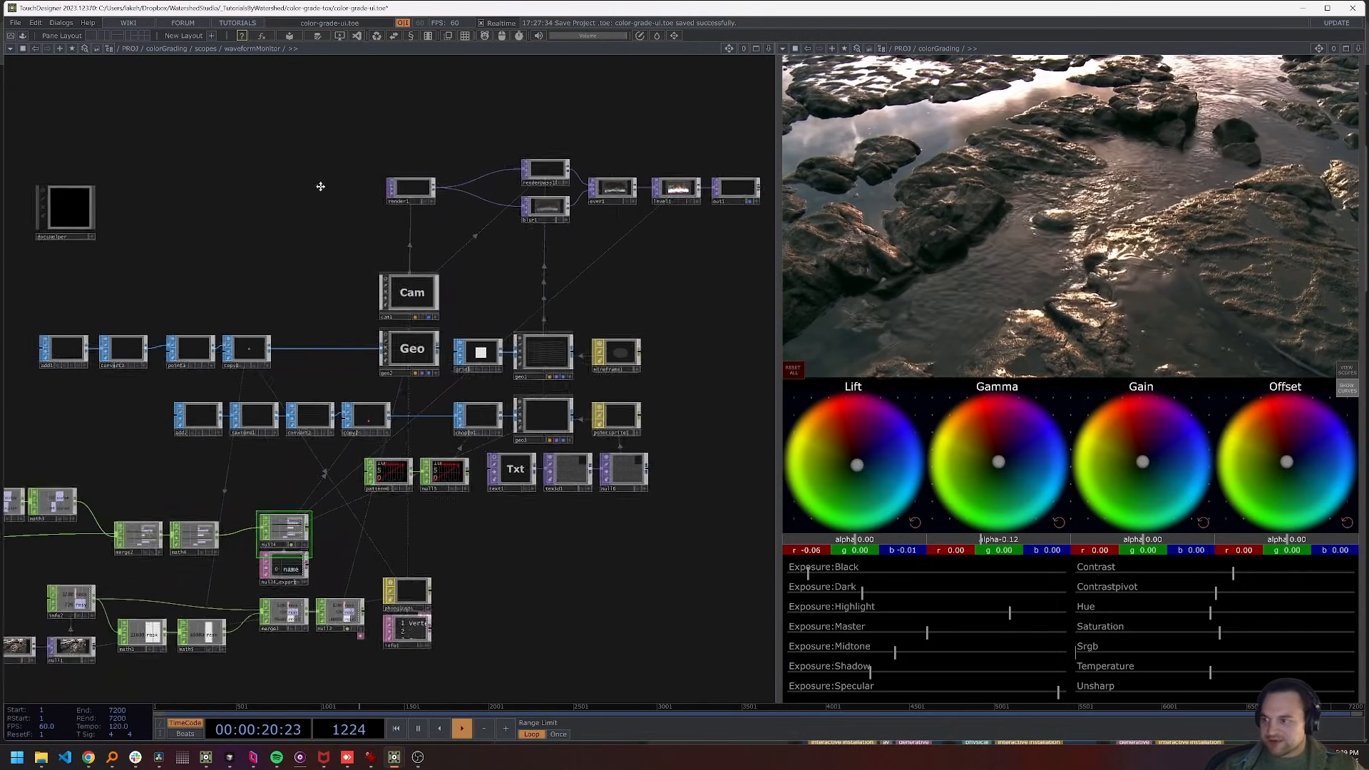
Look over the phong1GLSL material in waveformMonitor with its info1 compile results and phong1GLSLVertex shader code
left_click_drag(320, 187, 510, 183)
scroll(616, 575, "up", 1)
scroll(616, 573, "up", 5)
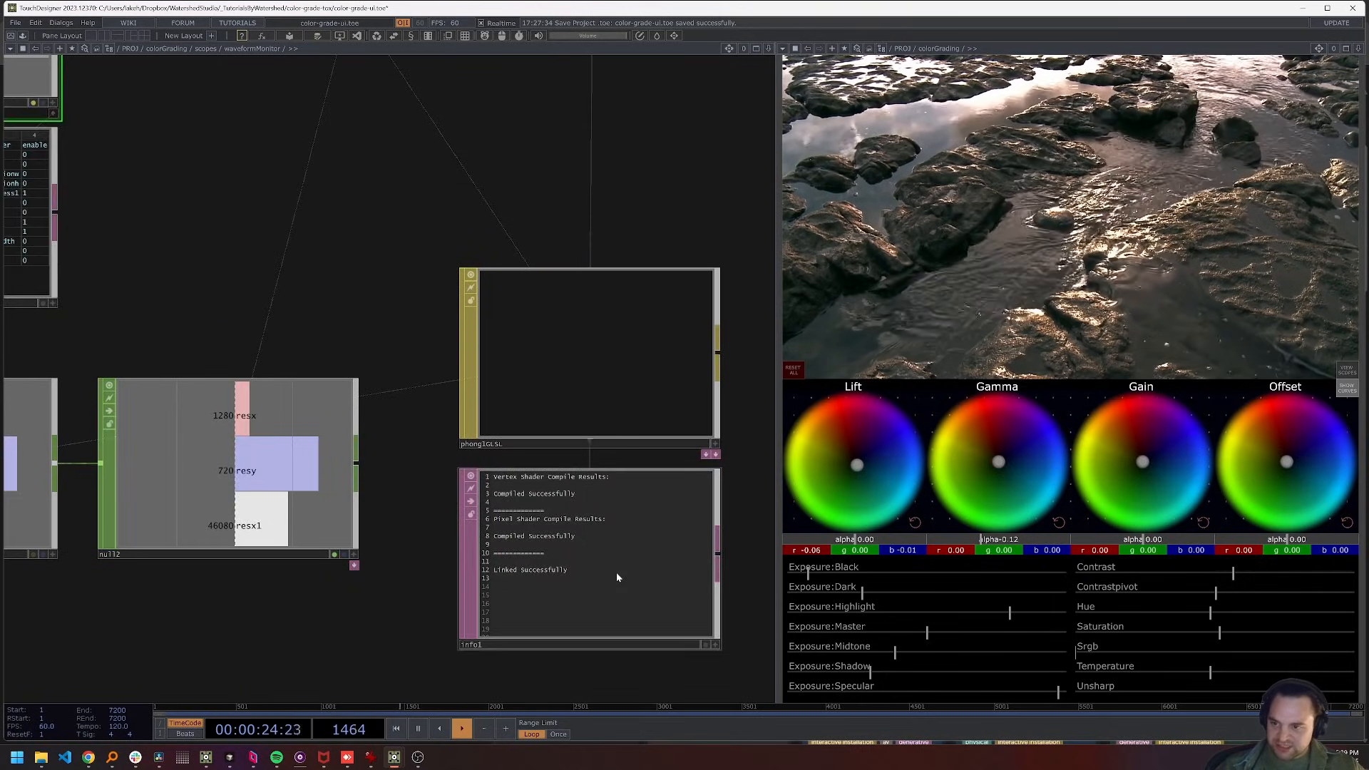
scroll(618, 576, "down", 6)
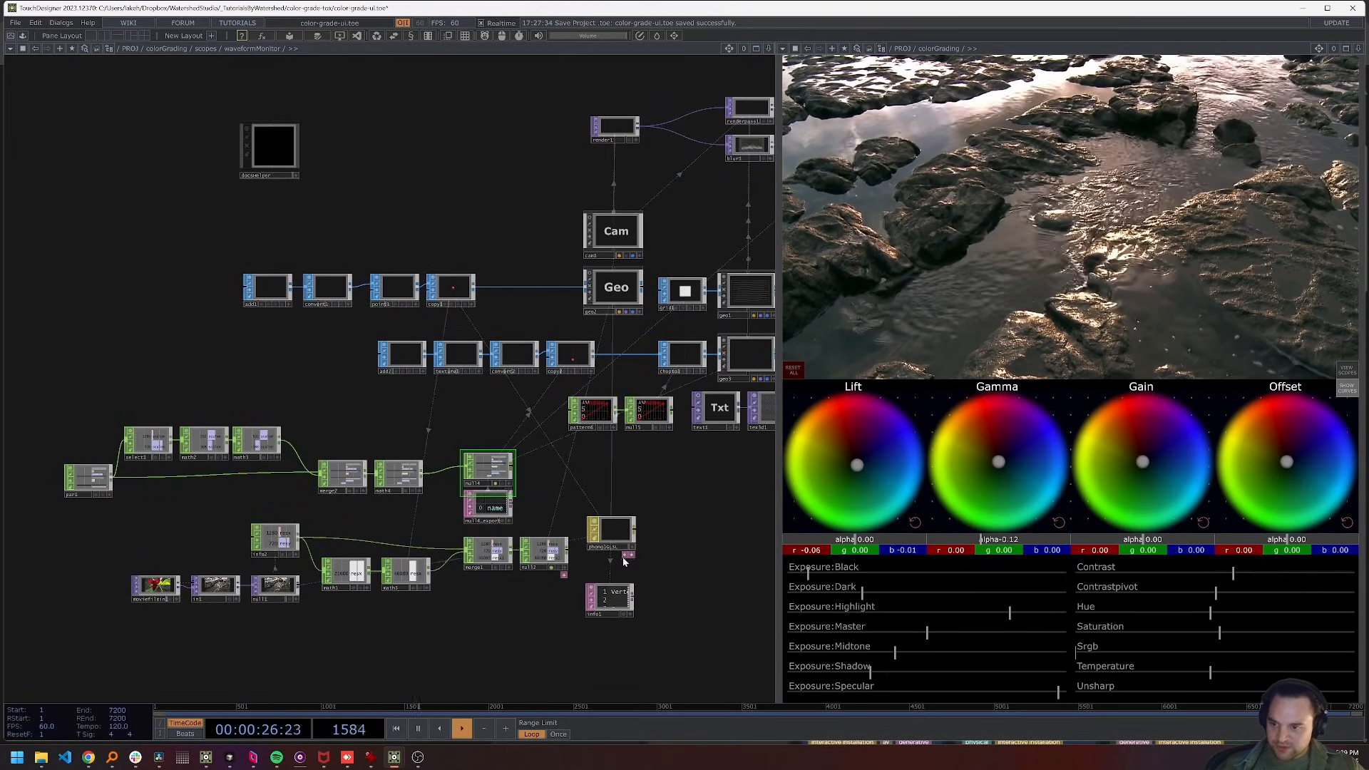
scroll(670, 529, "up", 5)
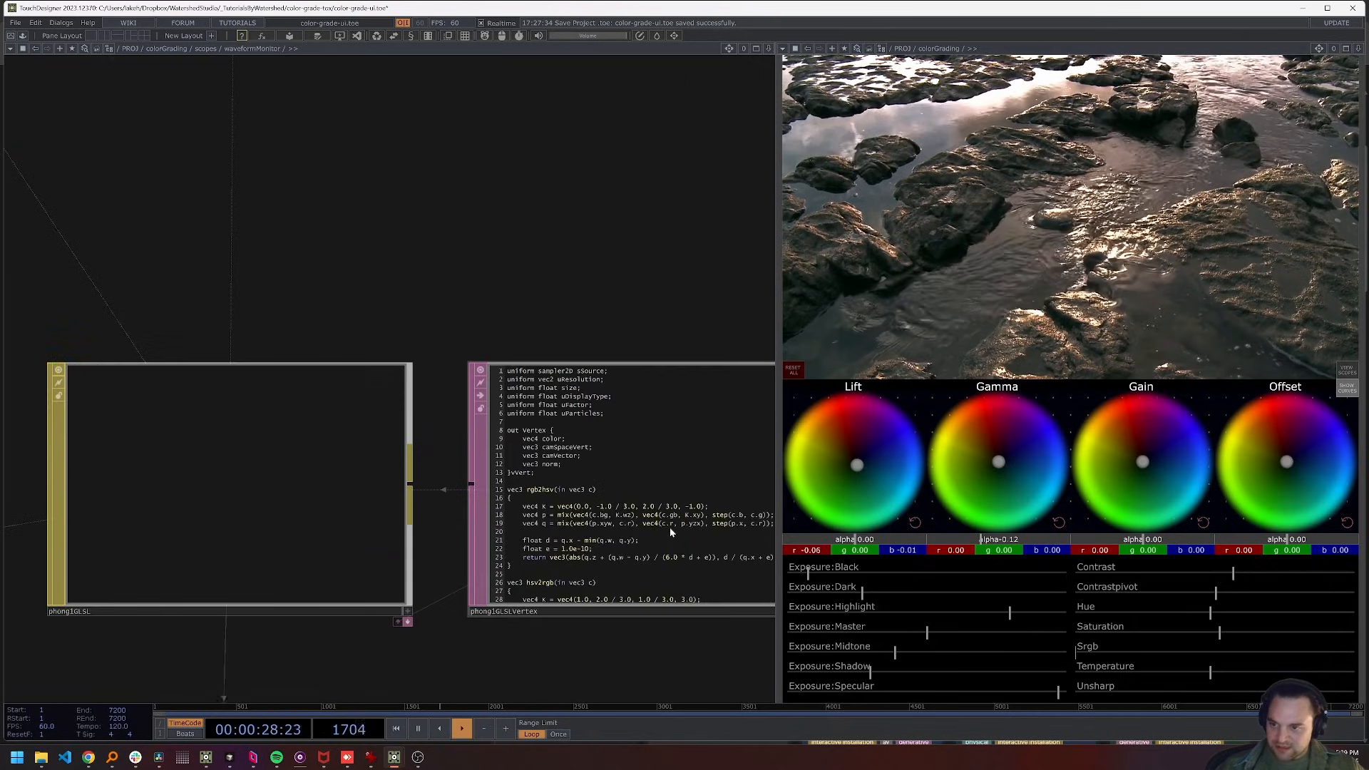
scroll(663, 530, "down", 5)
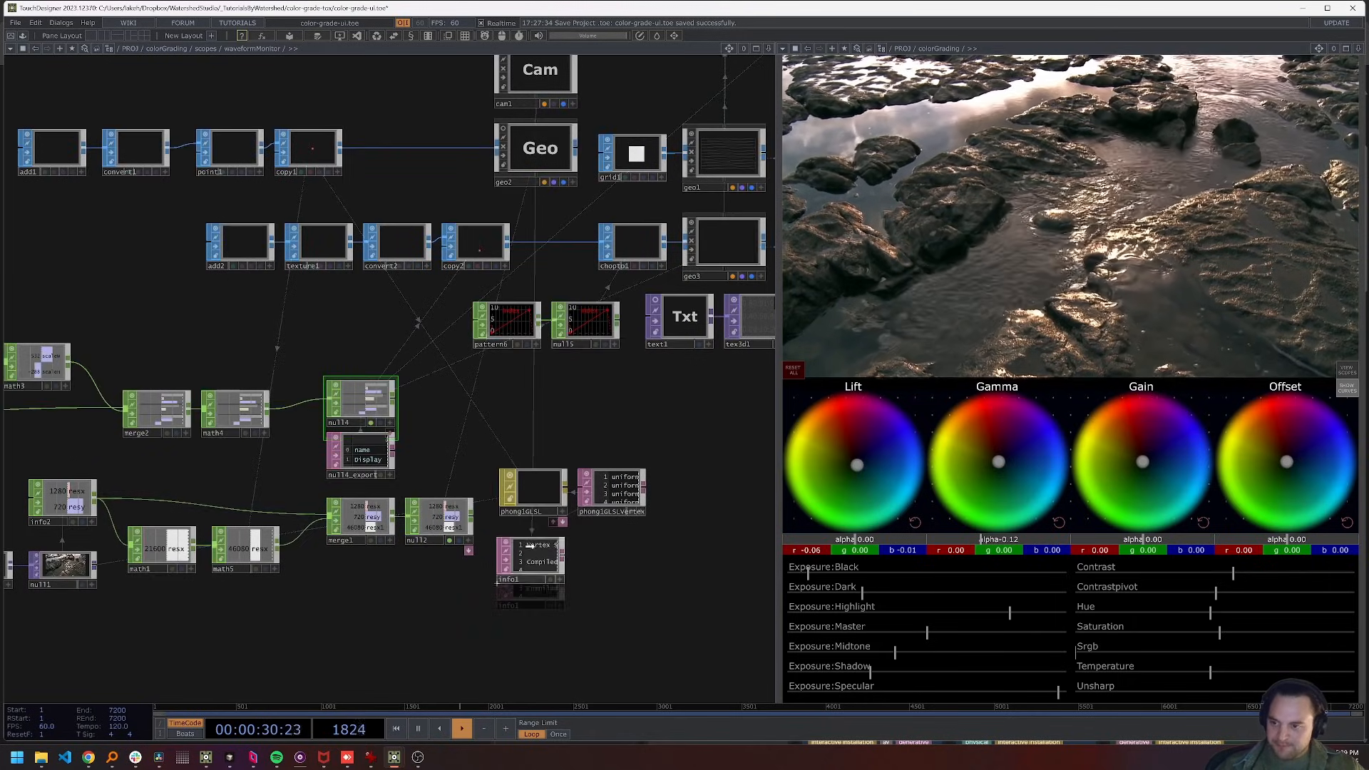
left_click_drag(547, 409, 576, 465)
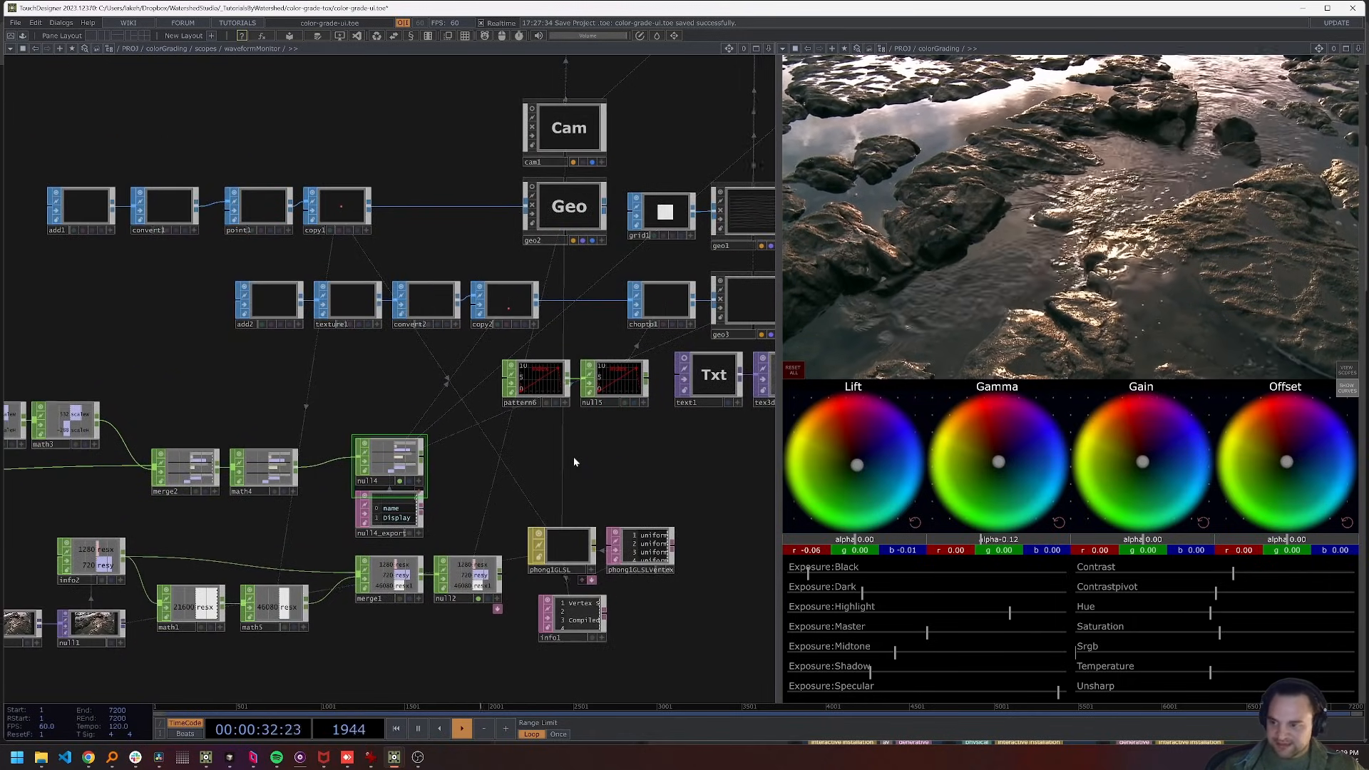
scroll(514, 506, "down", 2)
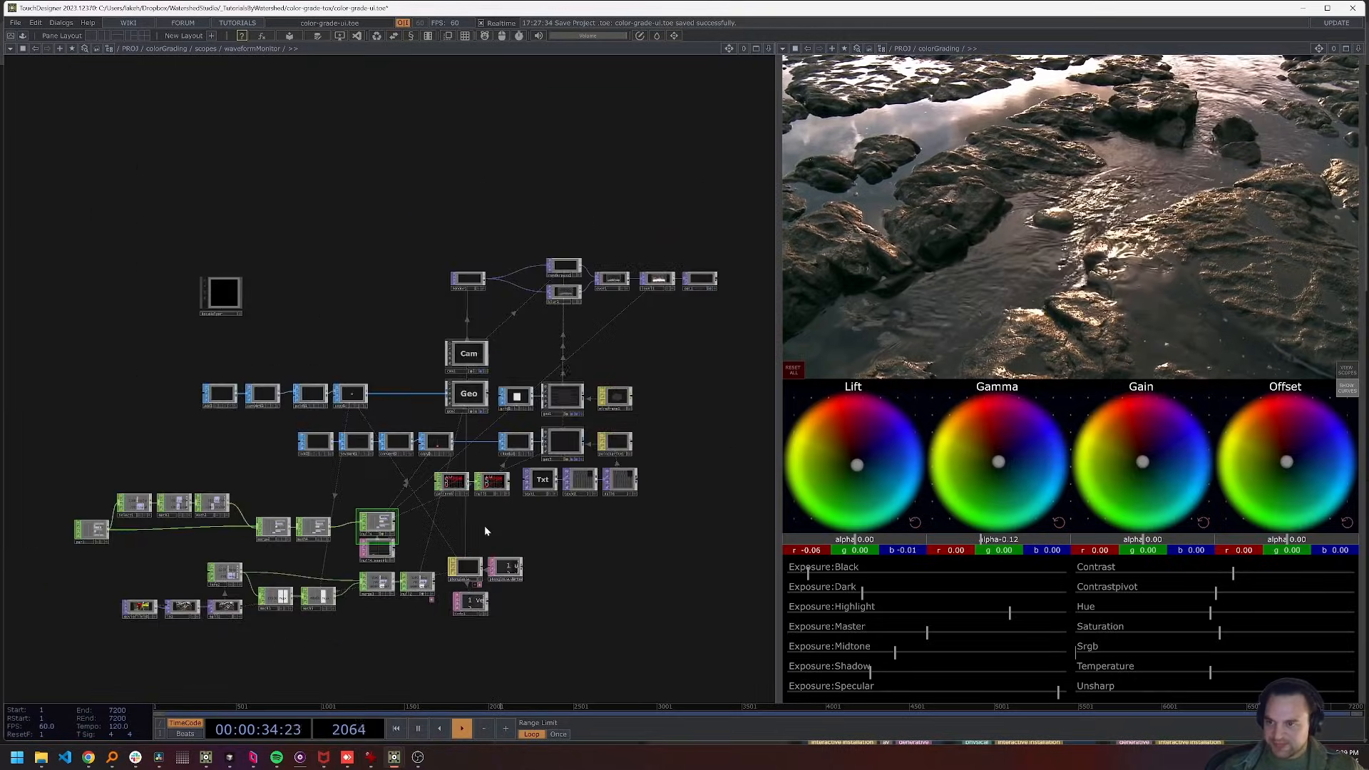
Leave waveformMonitor and scopes, return to colorGrading's UI section, and enter the wheels container
scroll(485, 531, "down", 2)
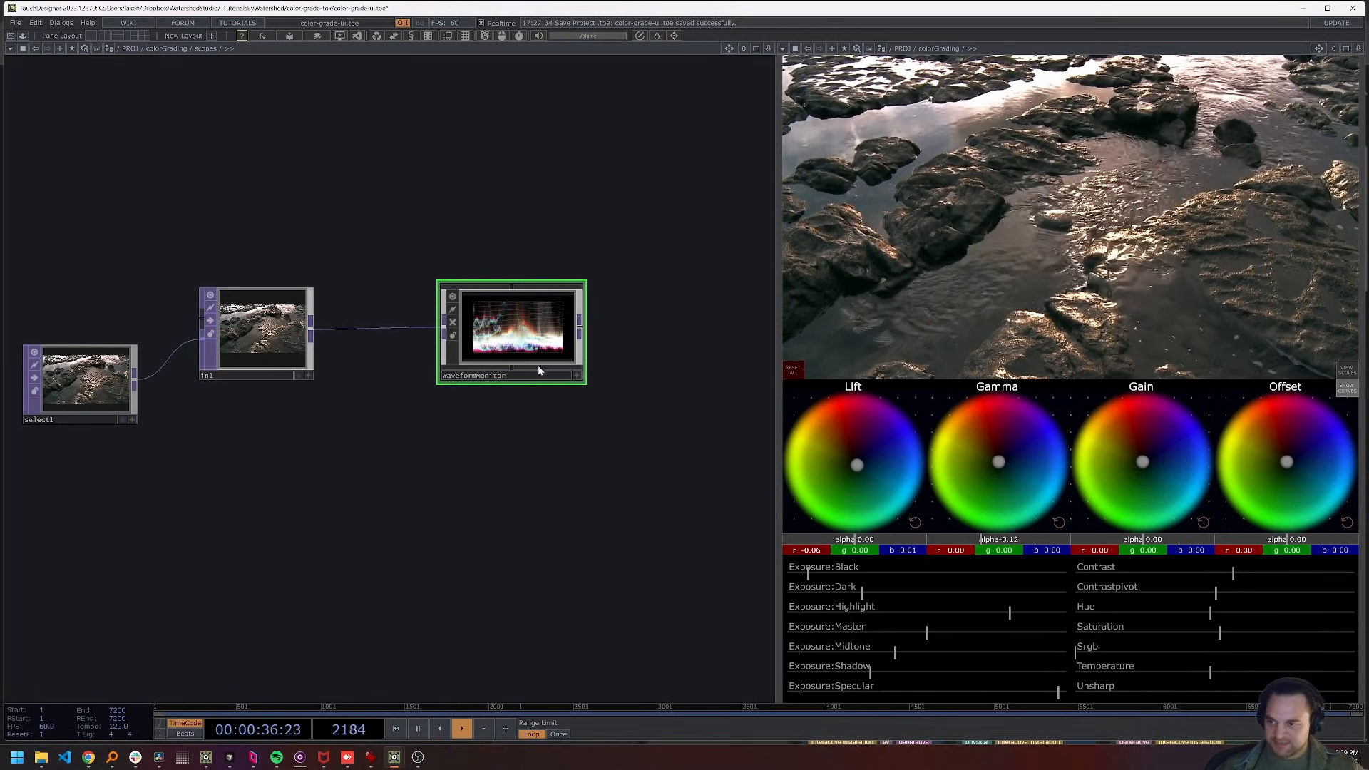
scroll(499, 329, "down", 2)
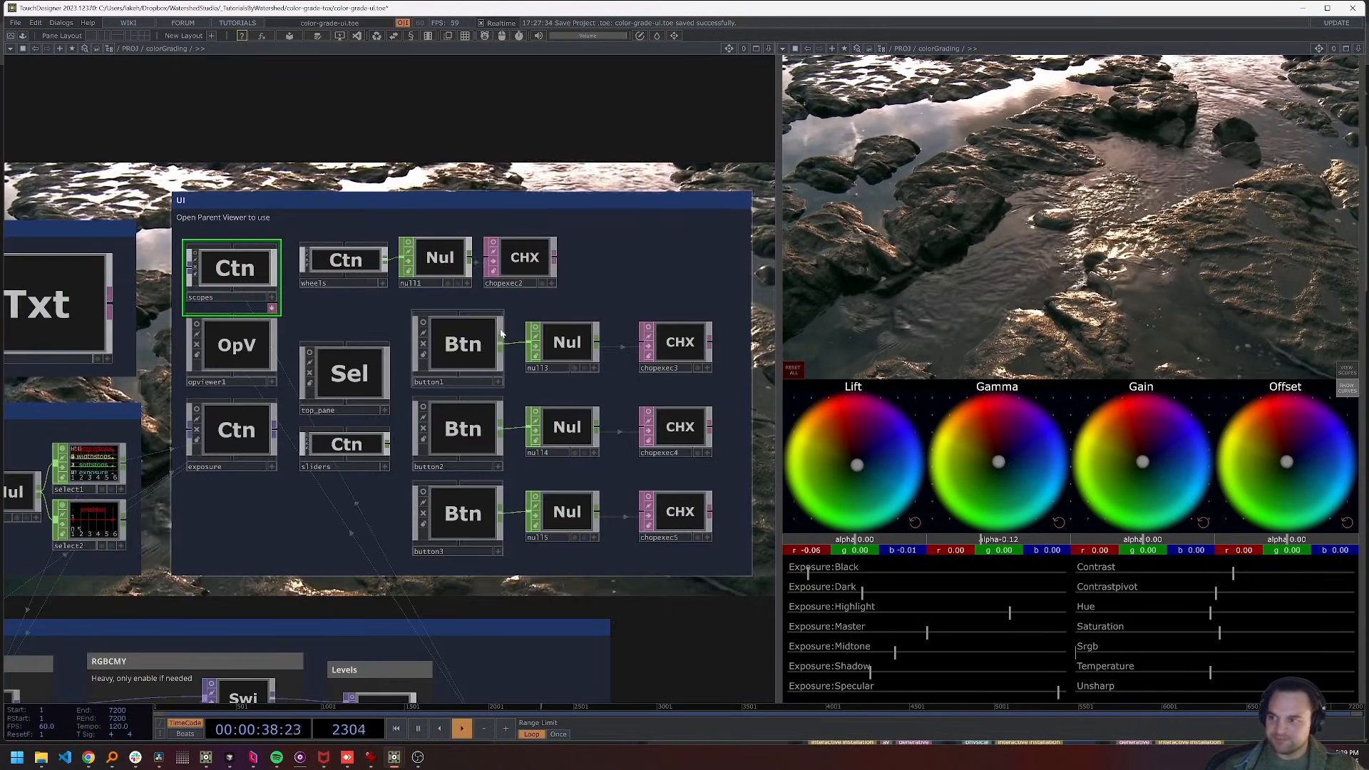
scroll(344, 288, "up", 5)
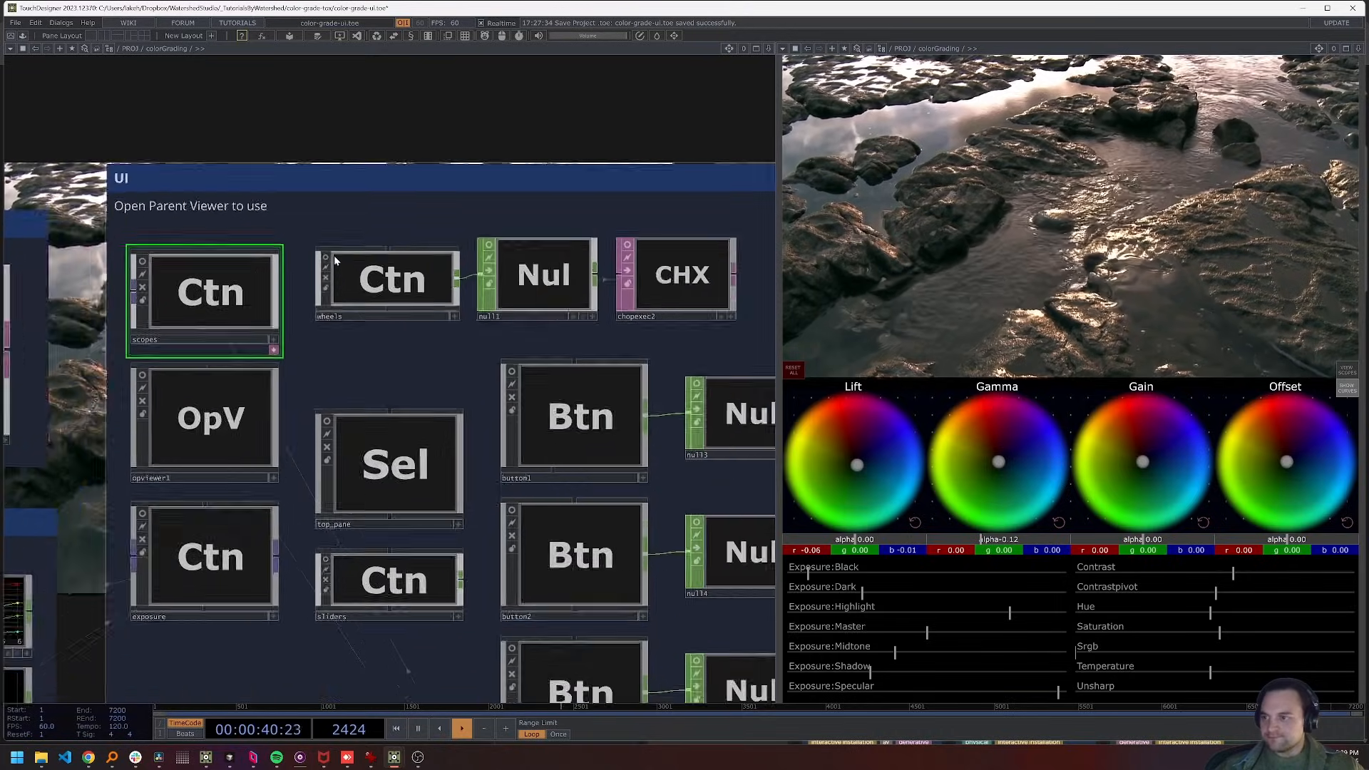
scroll(556, 205, "down", 3)
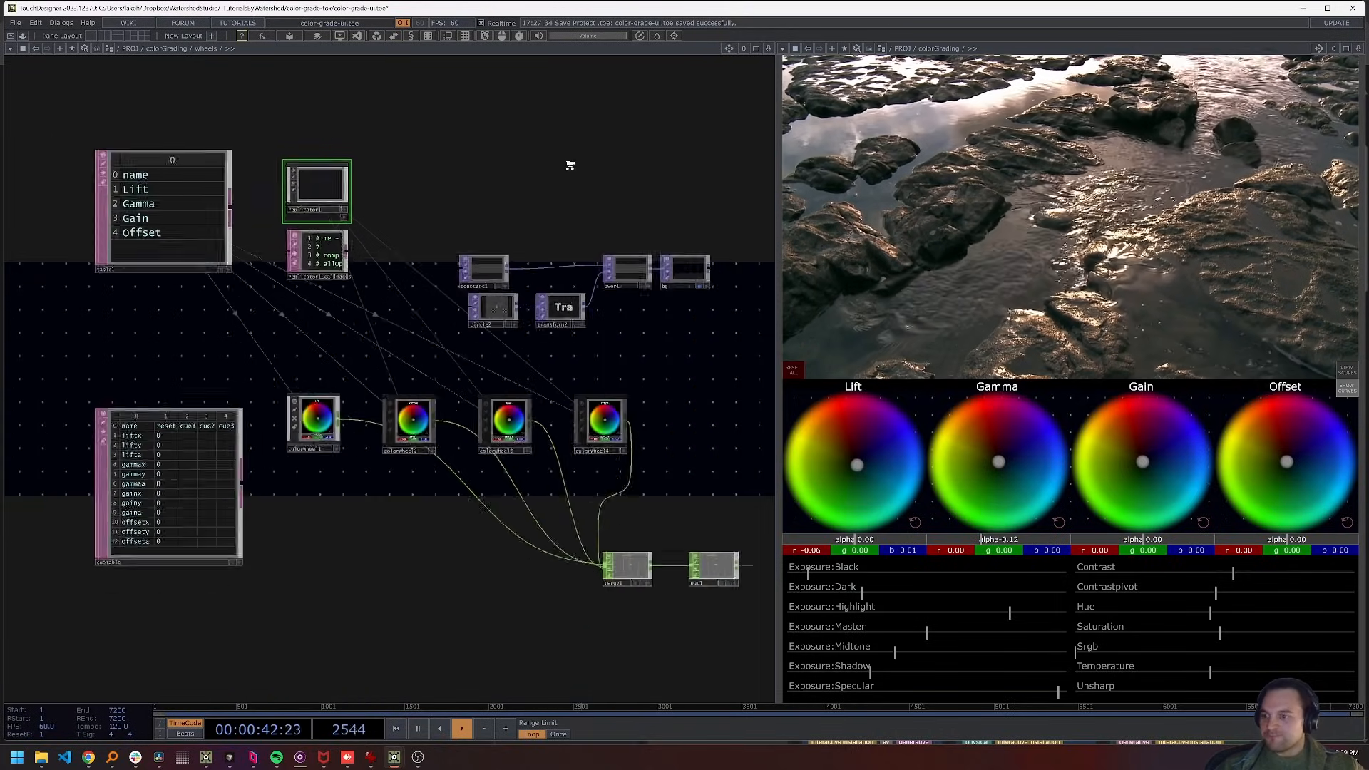
Examine how the wheels network builds its color wheels from the name table, replicator1 and its callbacks
left_click_drag(428, 450, 456, 467)
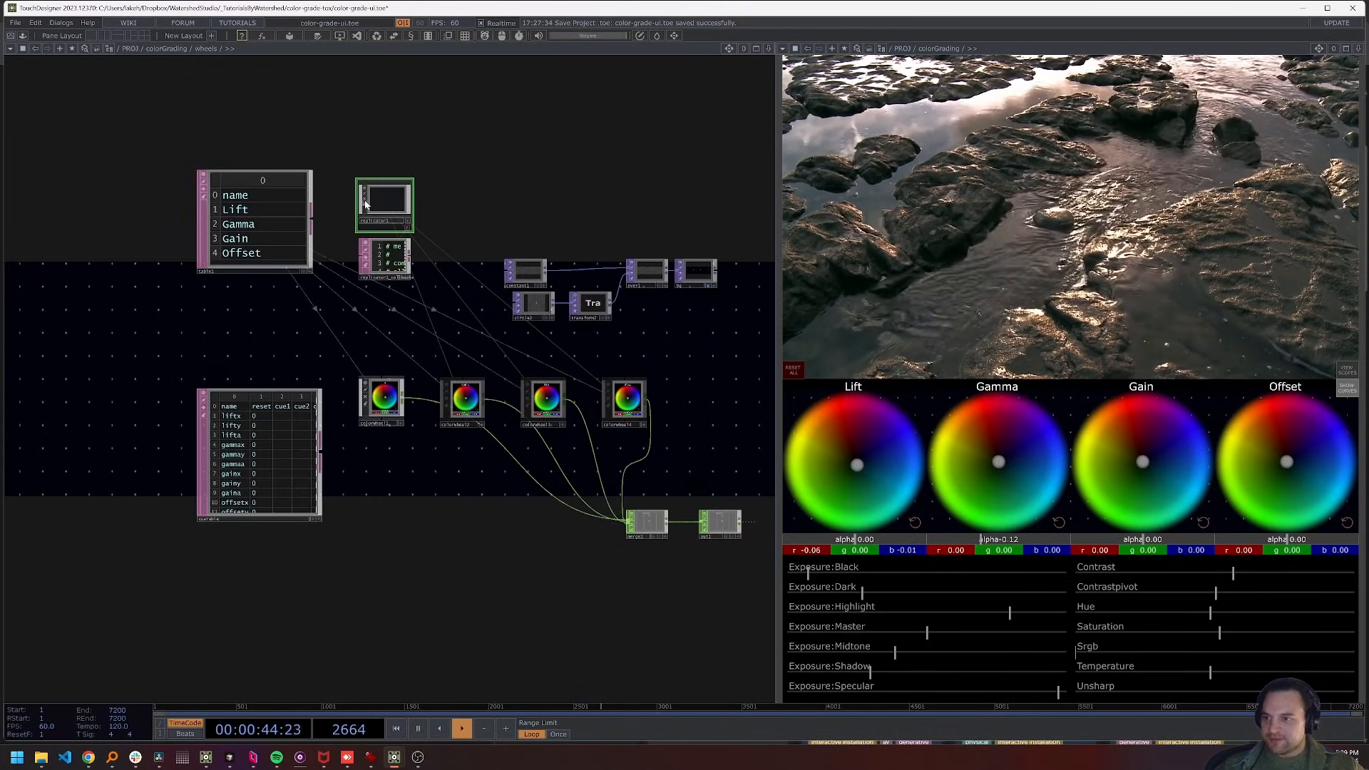
scroll(365, 205, "up", 3)
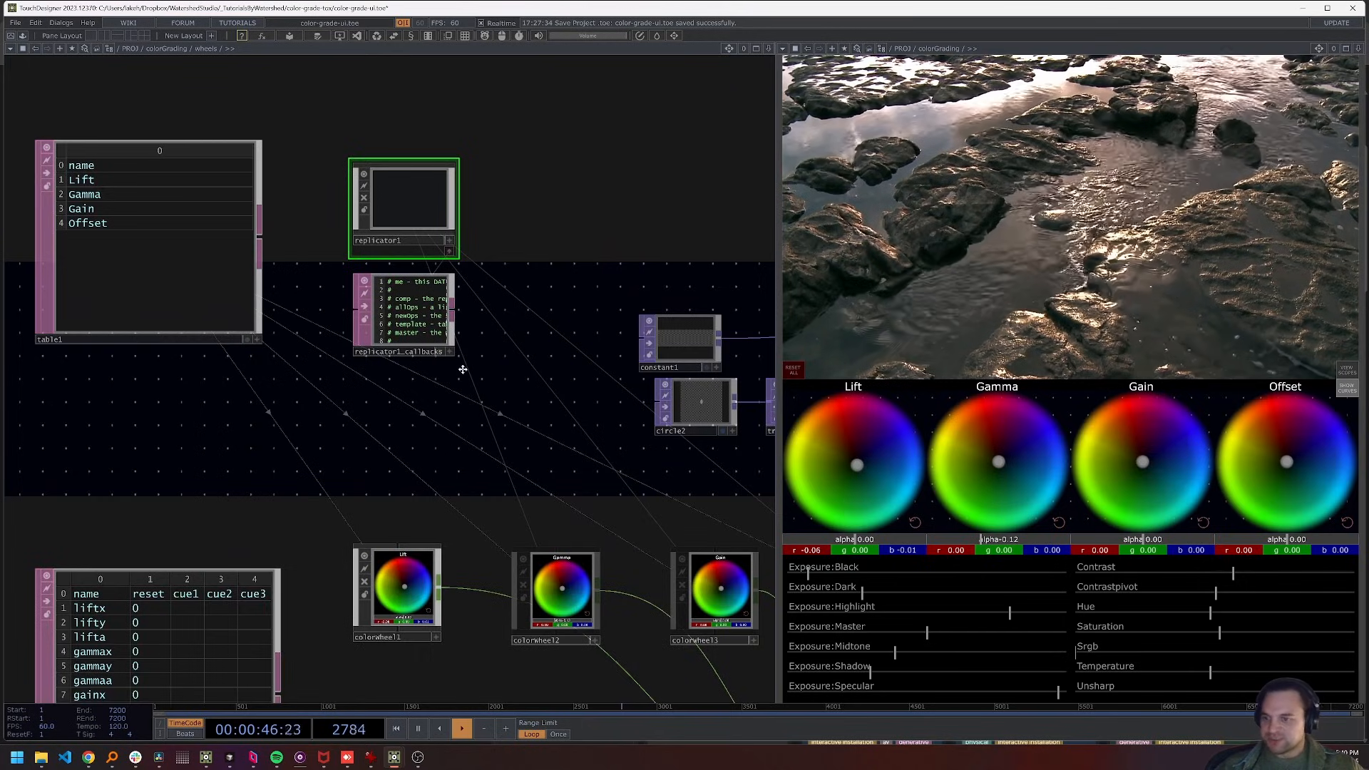
left_click_drag(462, 369, 492, 258)
left_click_drag(239, 366, 159, 237)
left_click_drag(447, 286, 459, 358)
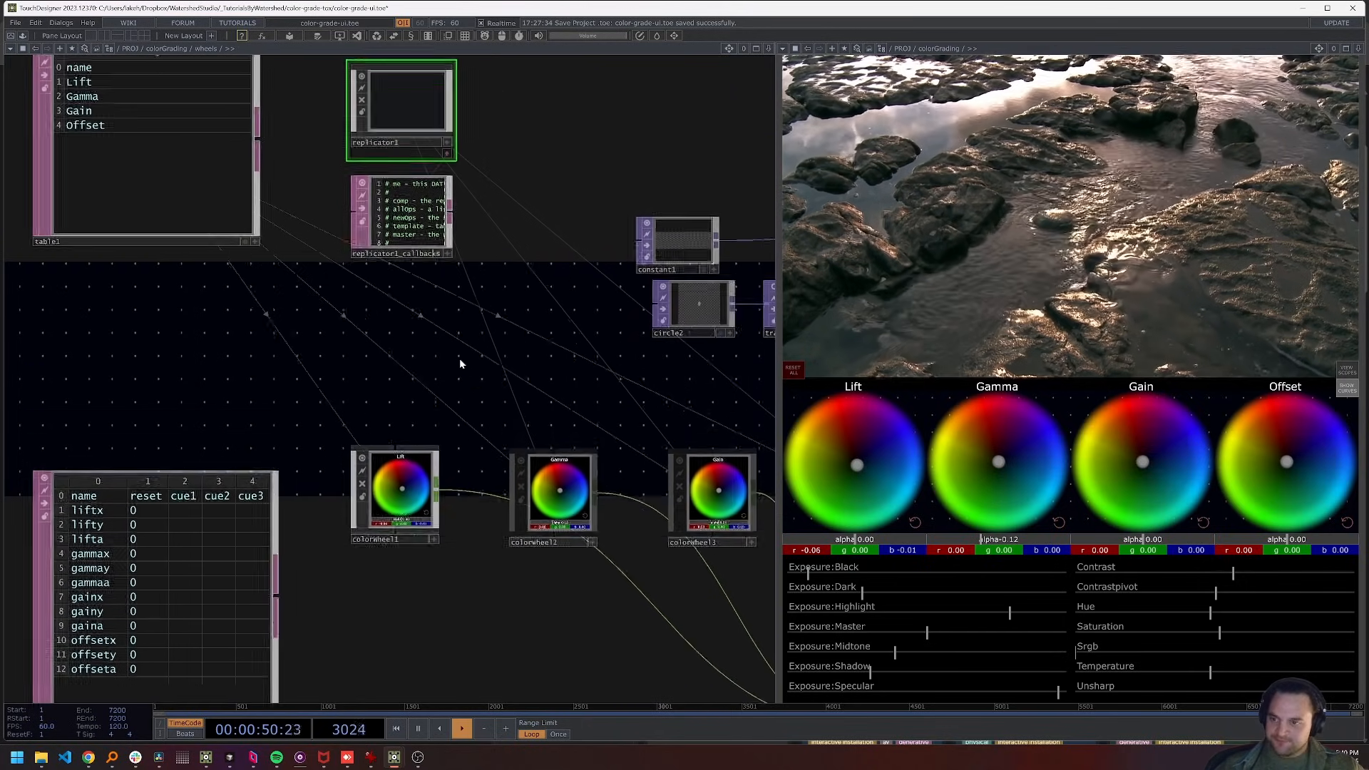
Open the parameters of the parent colorGrading component and show its General page
right_click(159, 53)
left_click(181, 10)
left_click(66, 66)
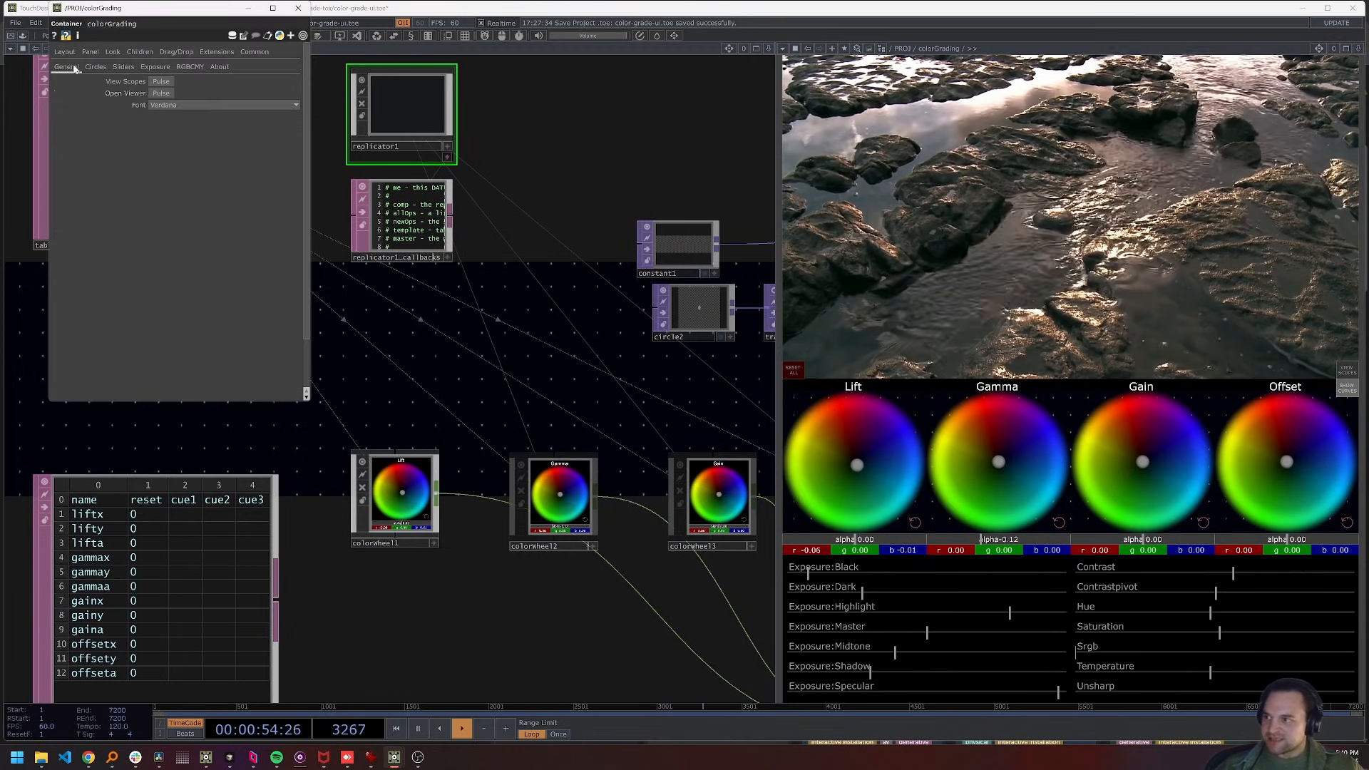
Try the Consolas and Bernard MT Condensed fonts for the colorGrading interface
left_click(168, 106)
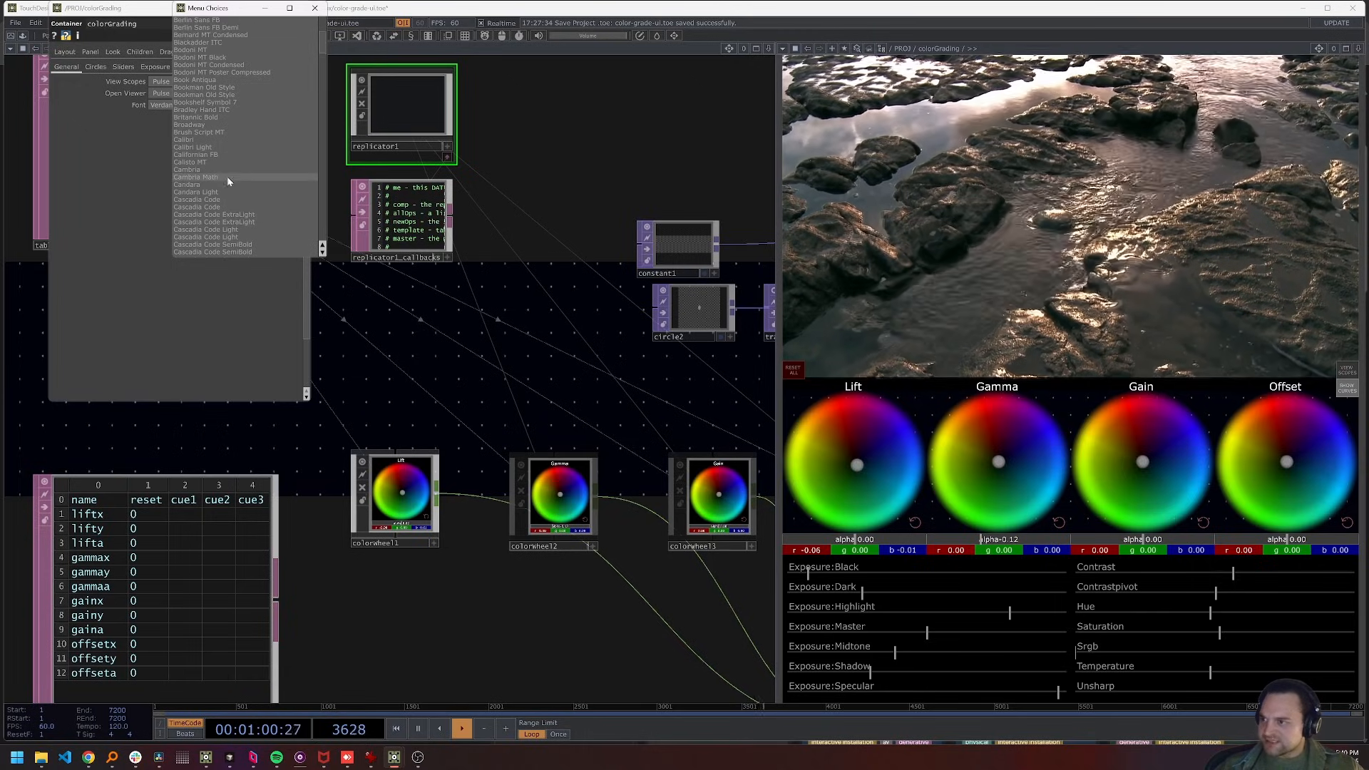
scroll(233, 199, "down", 10)
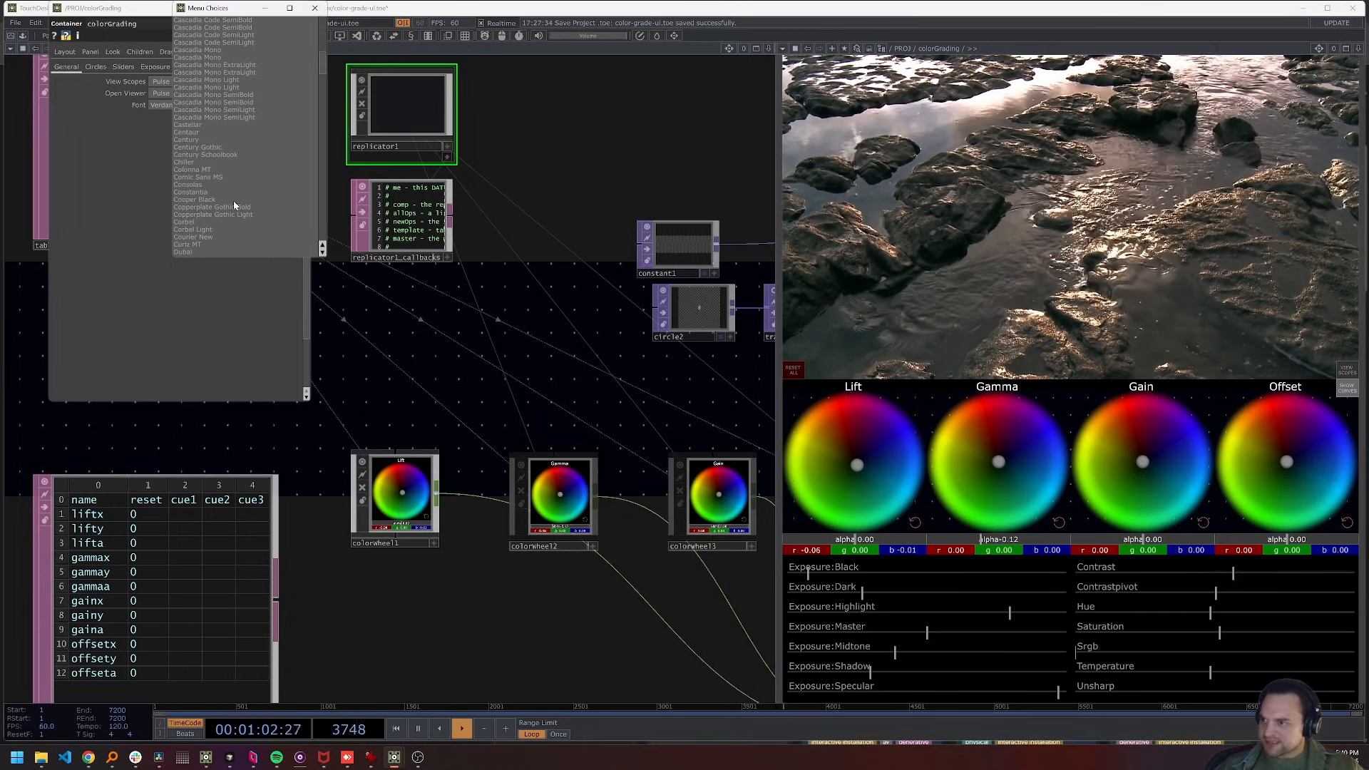
left_click(228, 184)
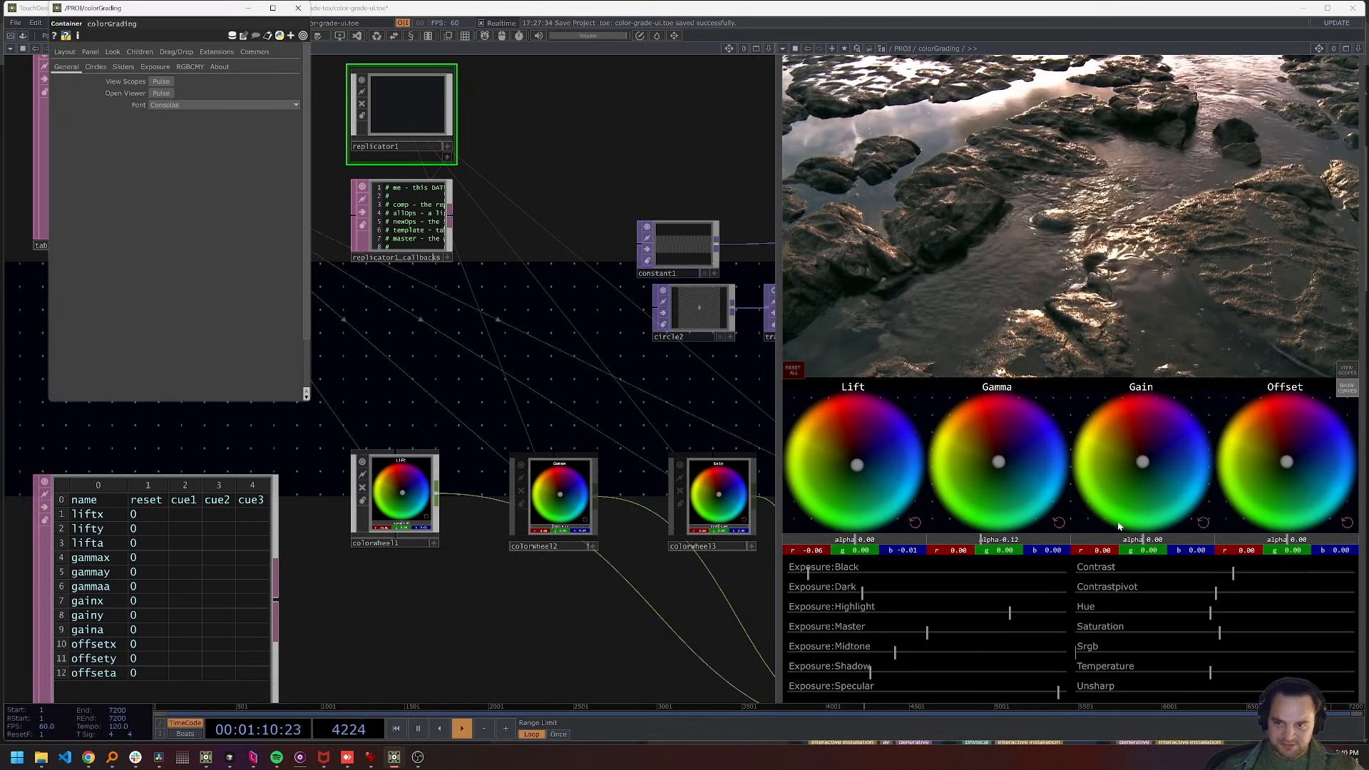
left_click(188, 106)
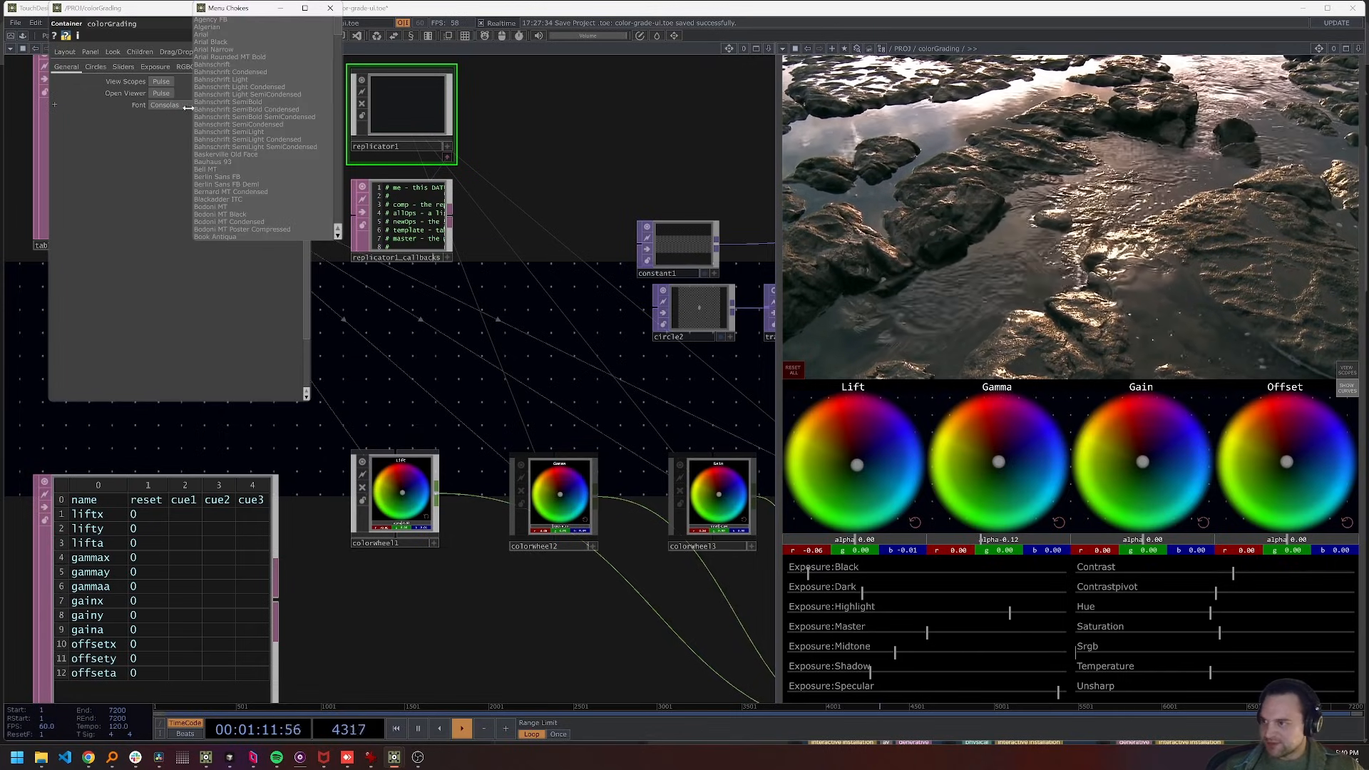
left_click(255, 192)
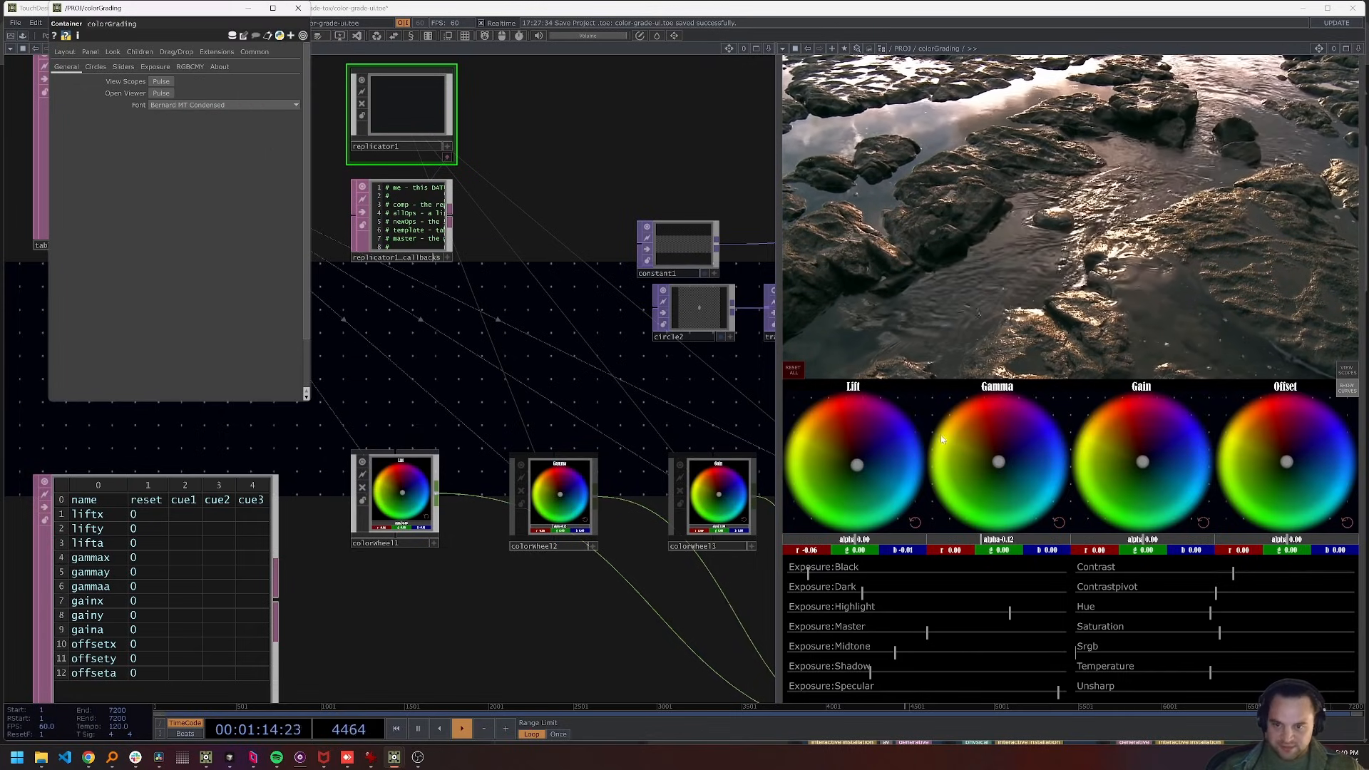
Set the colorGrading font to Arial and close its parameter window
left_click(188, 108)
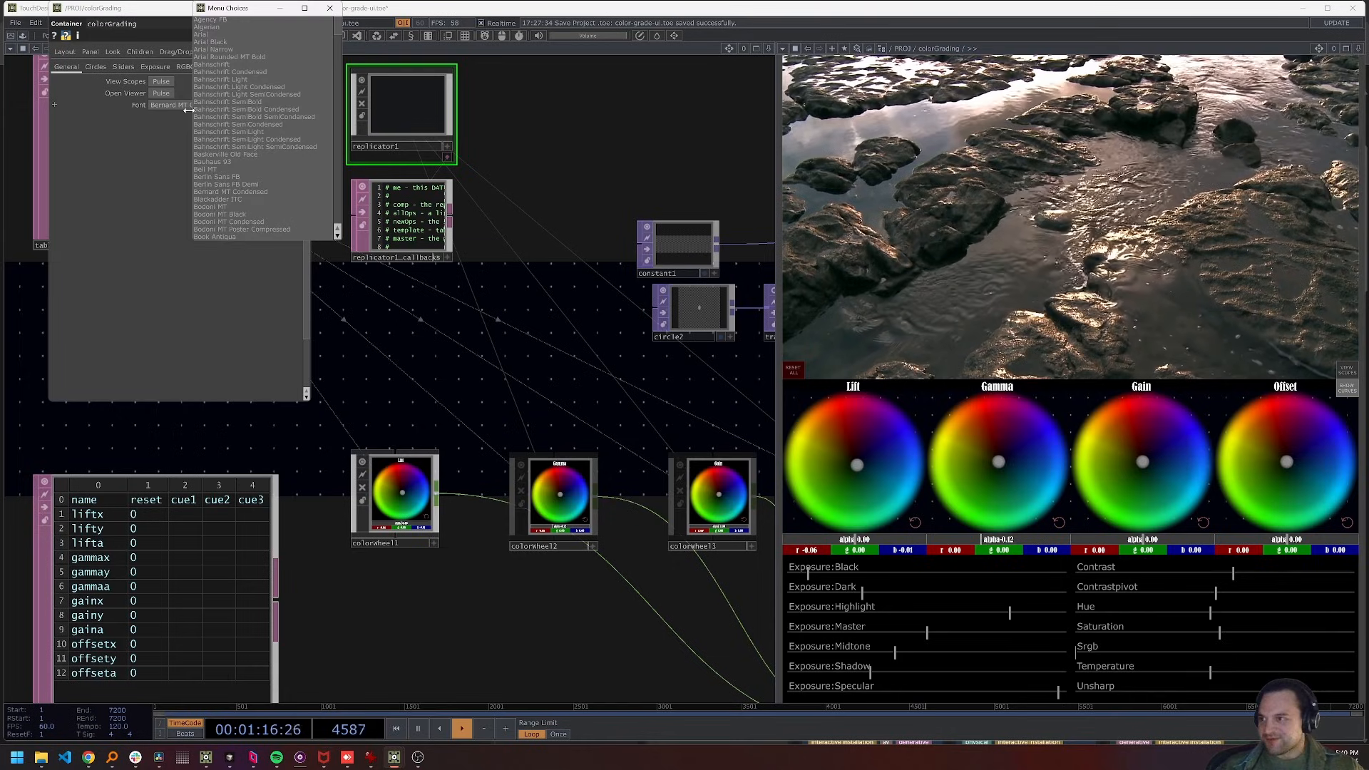
left_click(177, 109)
left_click(175, 109)
left_click(209, 35)
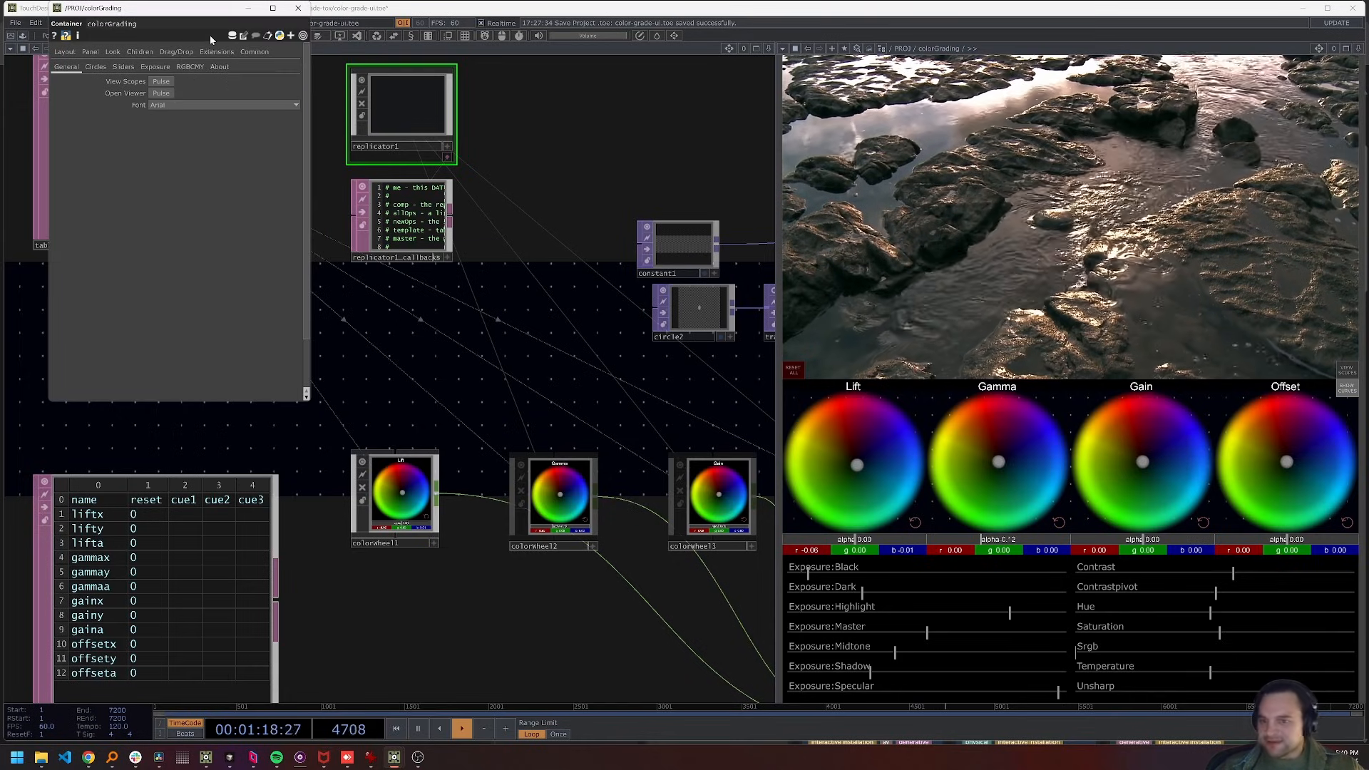
left_click(293, 10)
Enter colorWheel1 from the wheels network, then its base1 component to view the nodes that build the wheel
left_click_drag(485, 378, 413, 383)
scroll(413, 383, "down", 5)
scroll(381, 411, "up", 2)
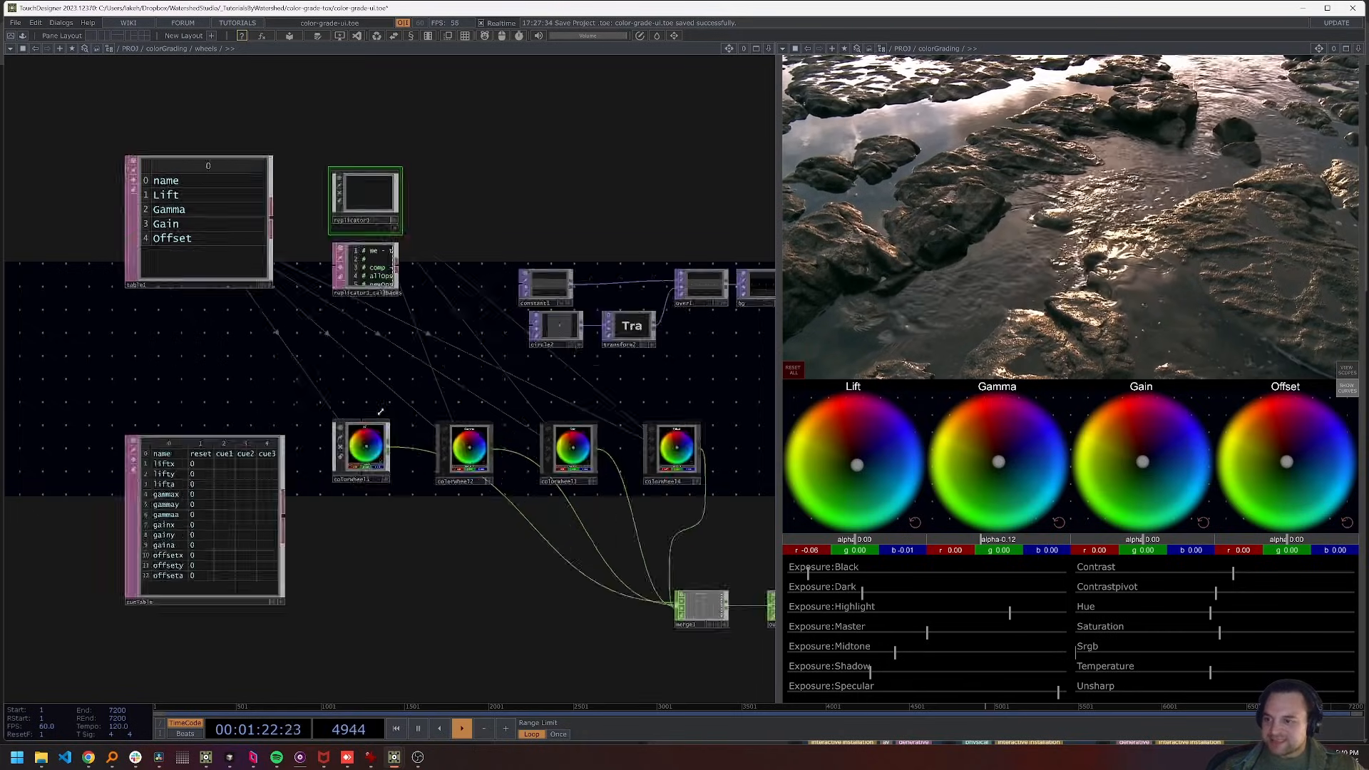
scroll(392, 421, "up", 5)
left_click_drag(459, 343, 502, 172)
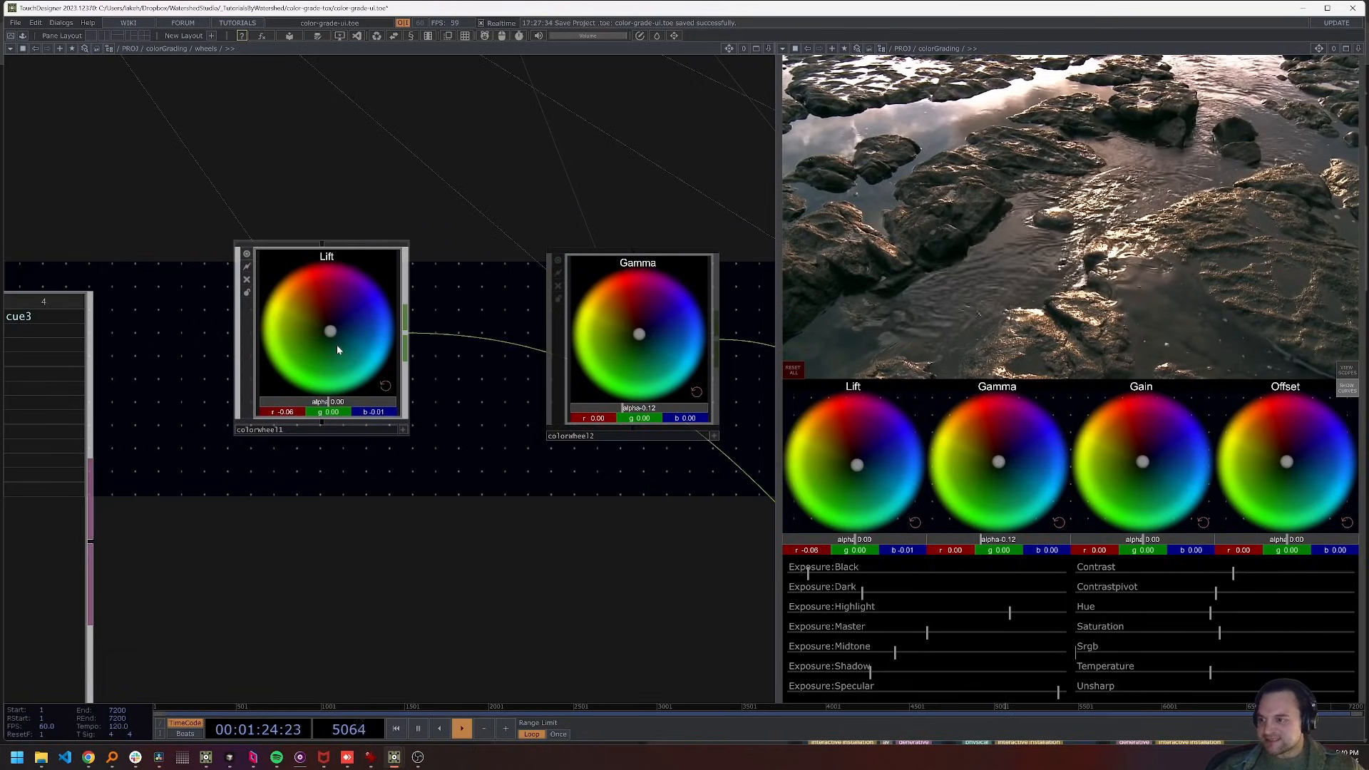
scroll(337, 345, "up", 2)
left_click_drag(337, 345, 633, 135)
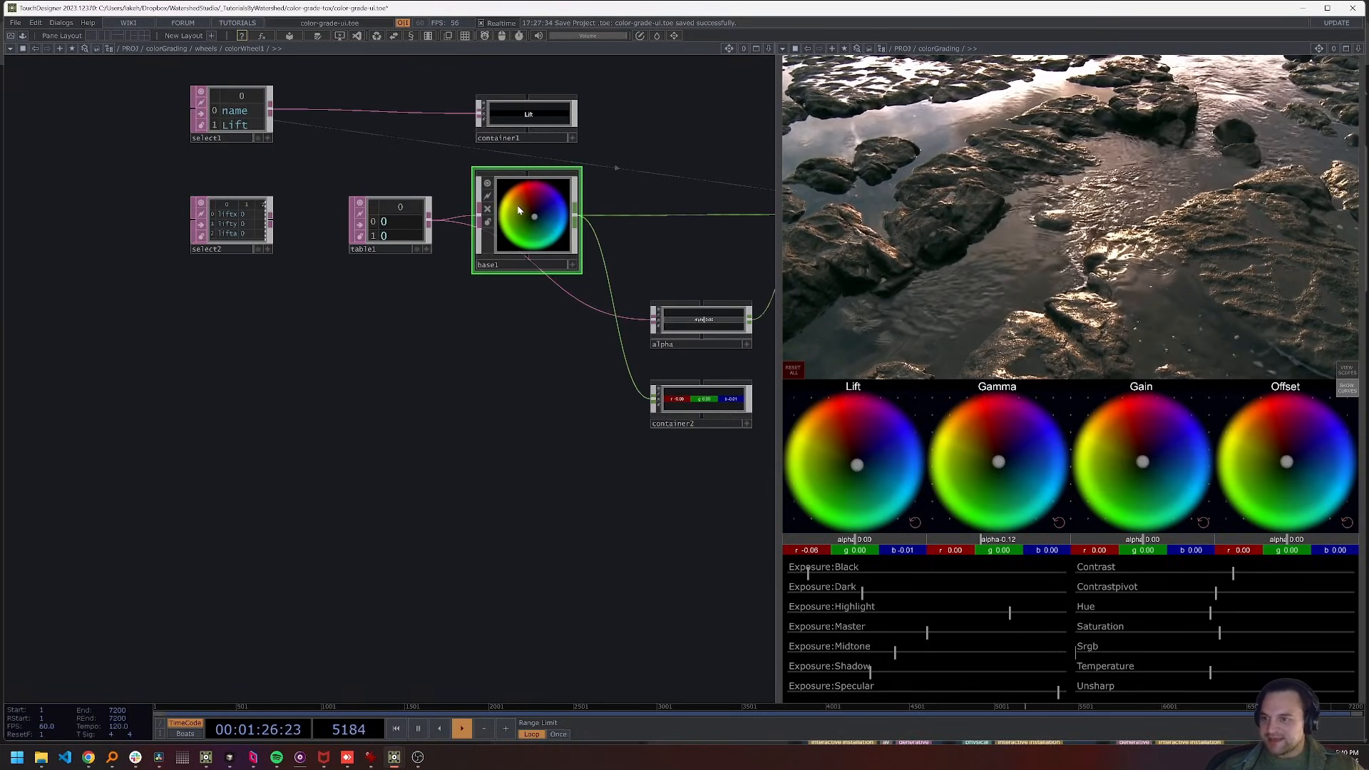
scroll(516, 204, "up", 2)
left_click_drag(510, 359, 629, 408)
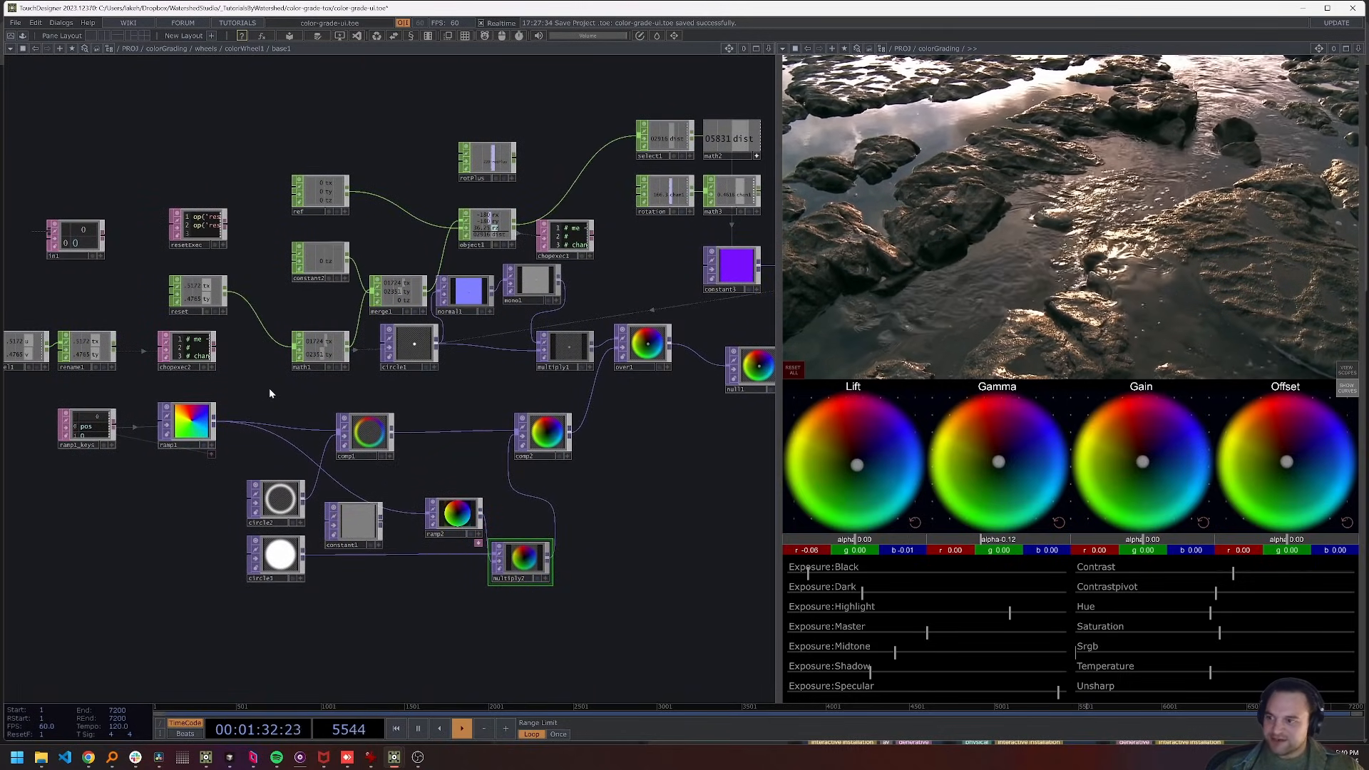
Shift the Lift wheel towards blue, about r -0.39 and g -0.29, and trace its position through base1's circle1, math1, reset and rename1 nodes
scroll(446, 321, "up", 3)
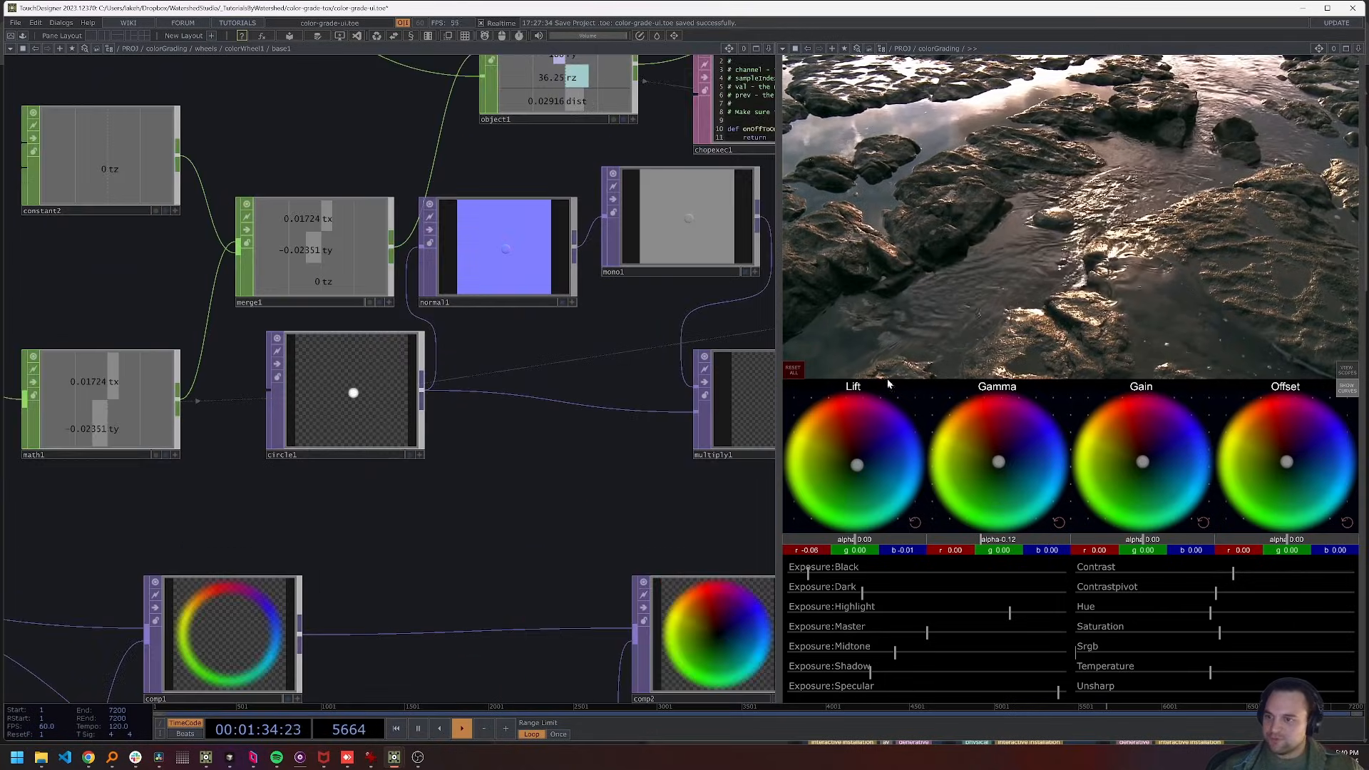
mouse_move(856, 463)
left_mouse_down()
mouse_move(853, 439)
mouse_move(821, 477)
mouse_move(860, 497)
mouse_move(883, 463)
left_mouse_up()
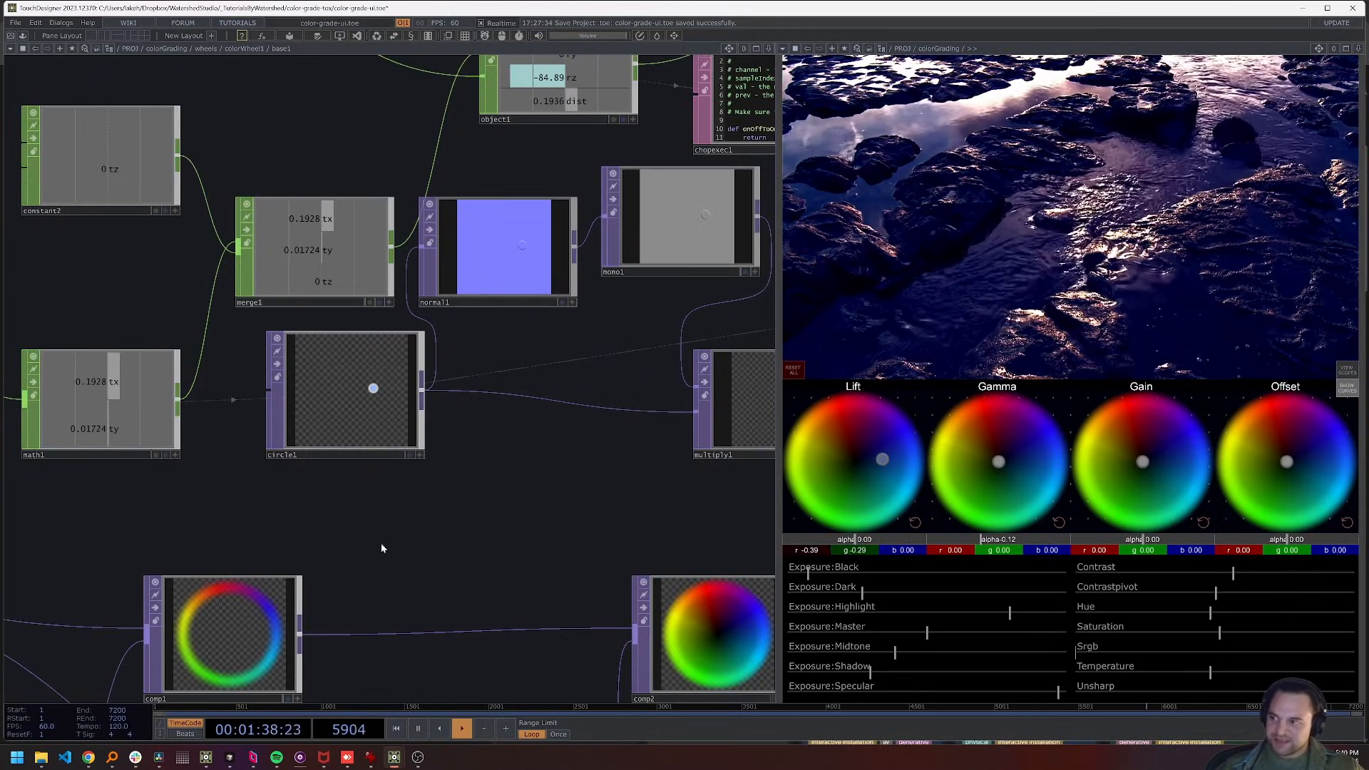
left_click_drag(502, 500, 770, 463)
left_click_drag(381, 503, 719, 525)
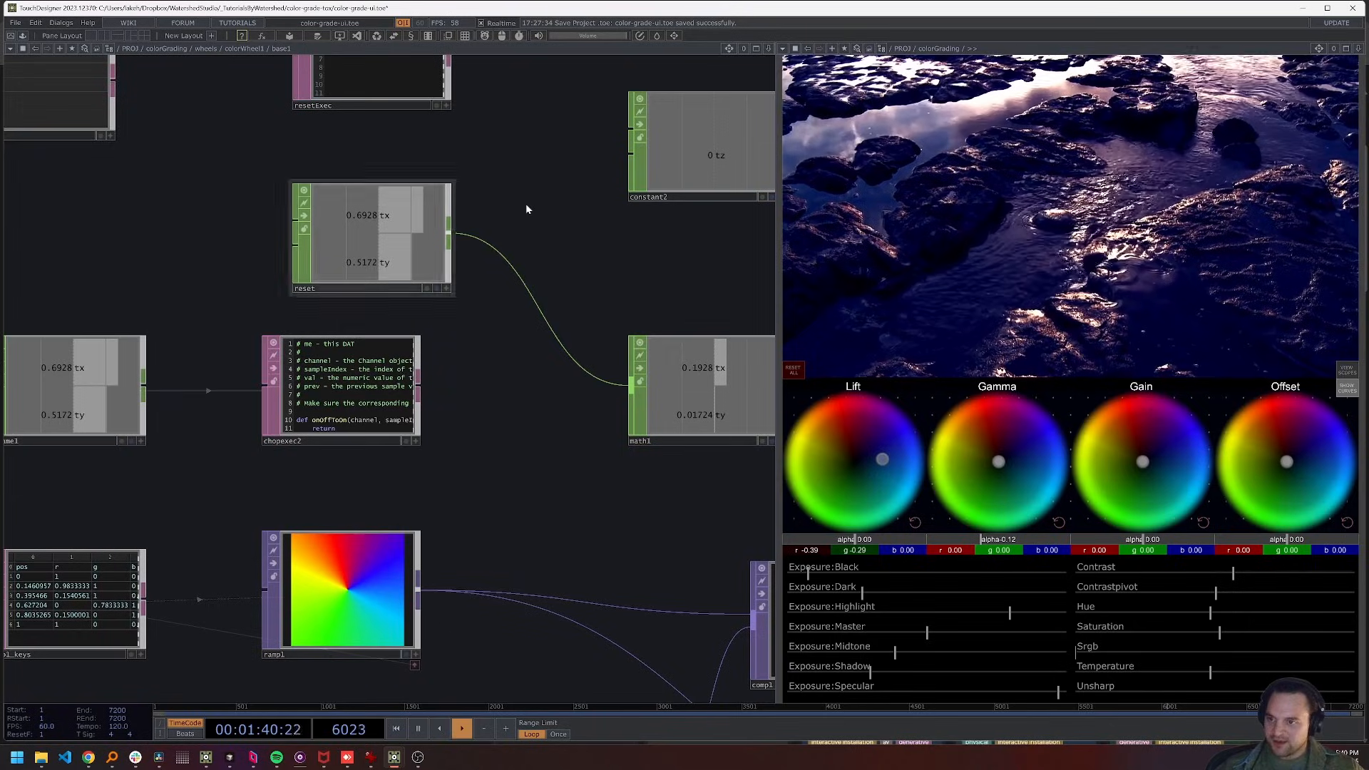
left_click_drag(529, 226, 612, 294)
scroll(549, 319, "down", 3)
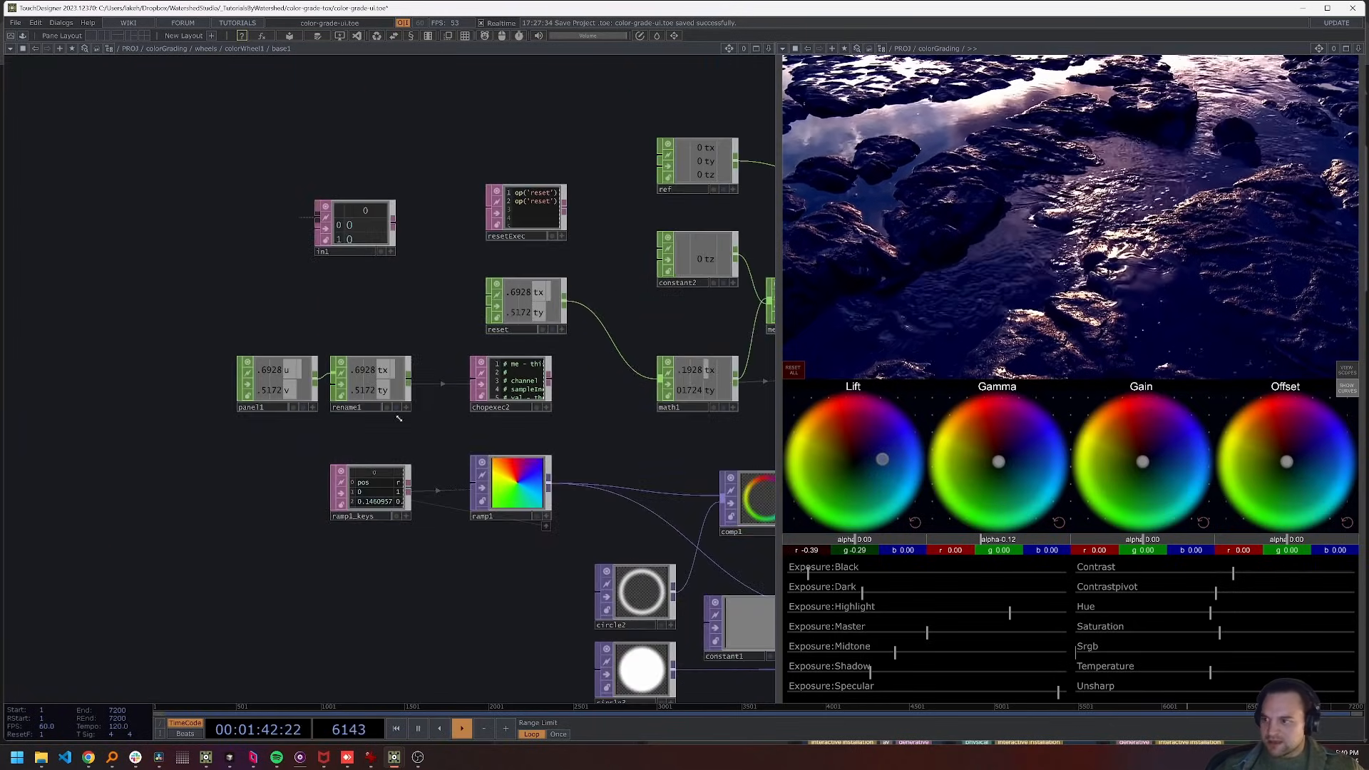
Move the Lift handle back near the wheel's centre, about r -0.02 and b -0.06, and try the Lift reset while viewing panel1
scroll(221, 324, "up", 5)
mouse_move(870, 455)
left_mouse_down()
mouse_move(841, 439)
mouse_move(884, 451)
mouse_move(871, 426)
mouse_move(867, 444)
mouse_move(837, 445)
mouse_move(862, 430)
mouse_move(875, 480)
mouse_move(852, 464)
left_mouse_up()
left_click(914, 523)
scroll(463, 539, "down", 5)
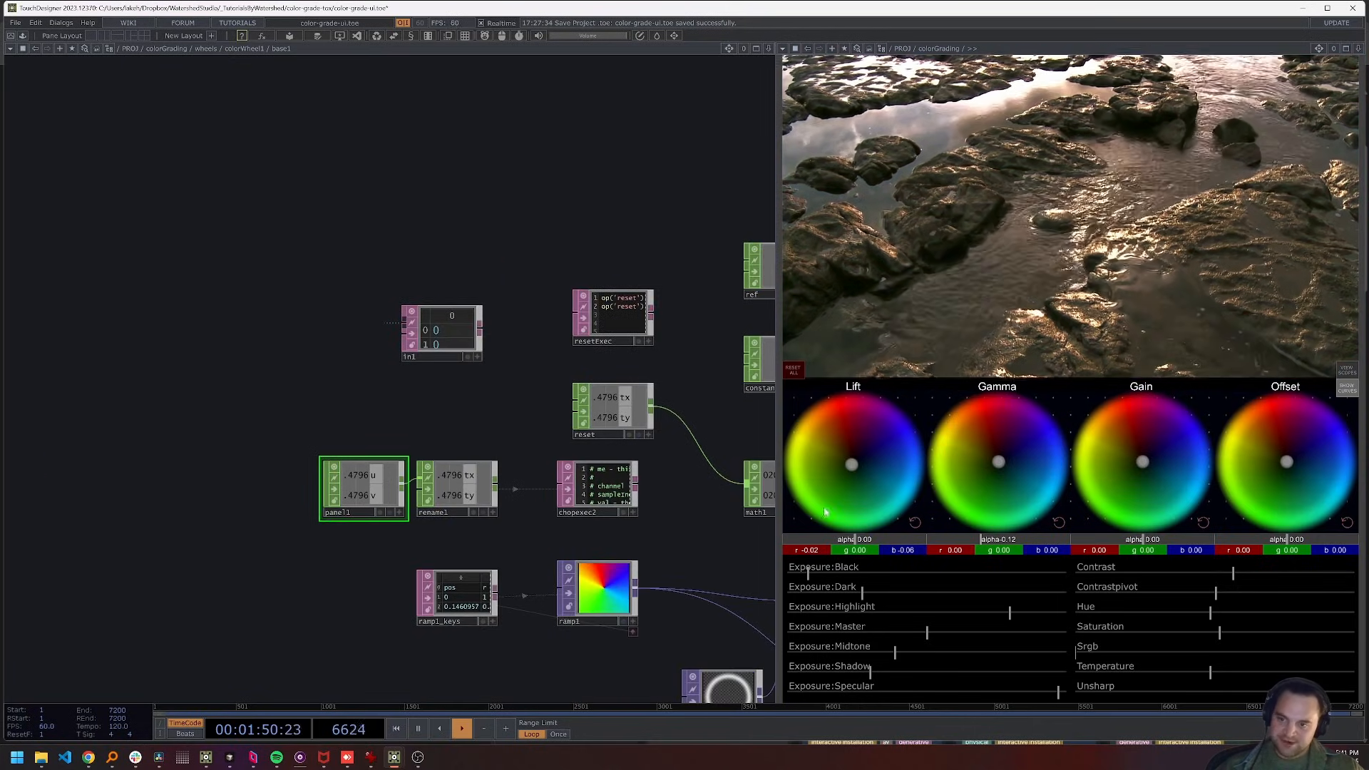
Reset the Lift wheel to its centre while following its position through base1's merge1, circle1 and object1 nodes
left_click_drag(506, 545, 298, 537)
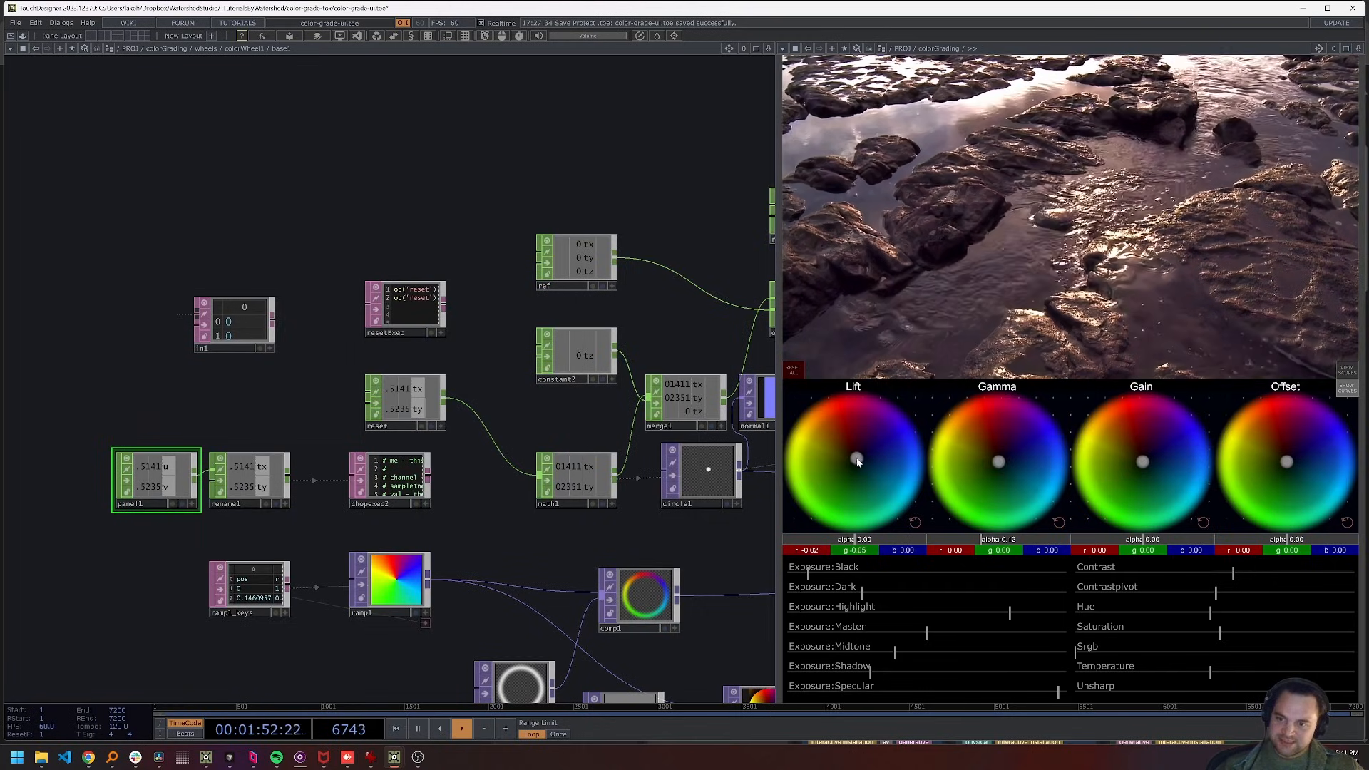
left_click(916, 523)
left_click_drag(596, 165, 351, 156)
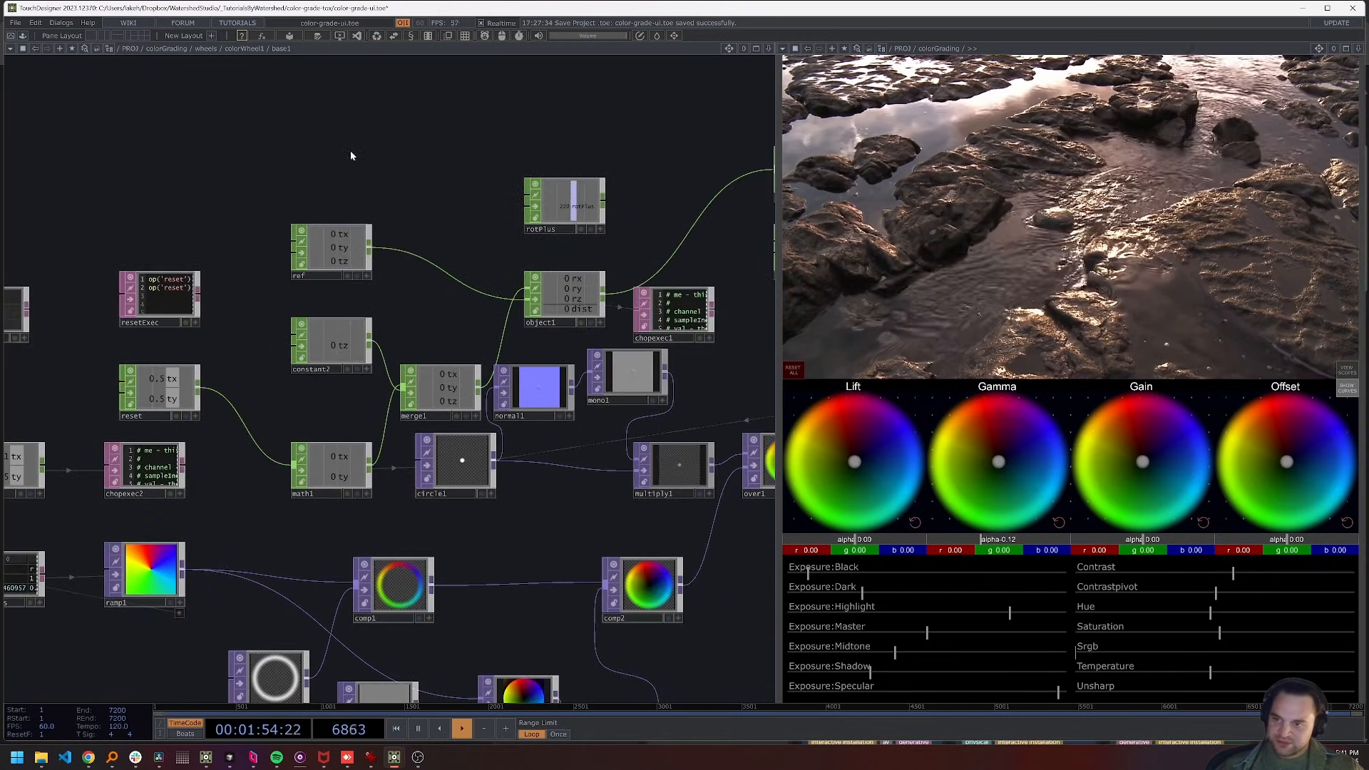
Leave base1 and colorWheel1, inspect the combined wheel channels in the wheels network's merge node, and return to the colorGrading network
key("u")
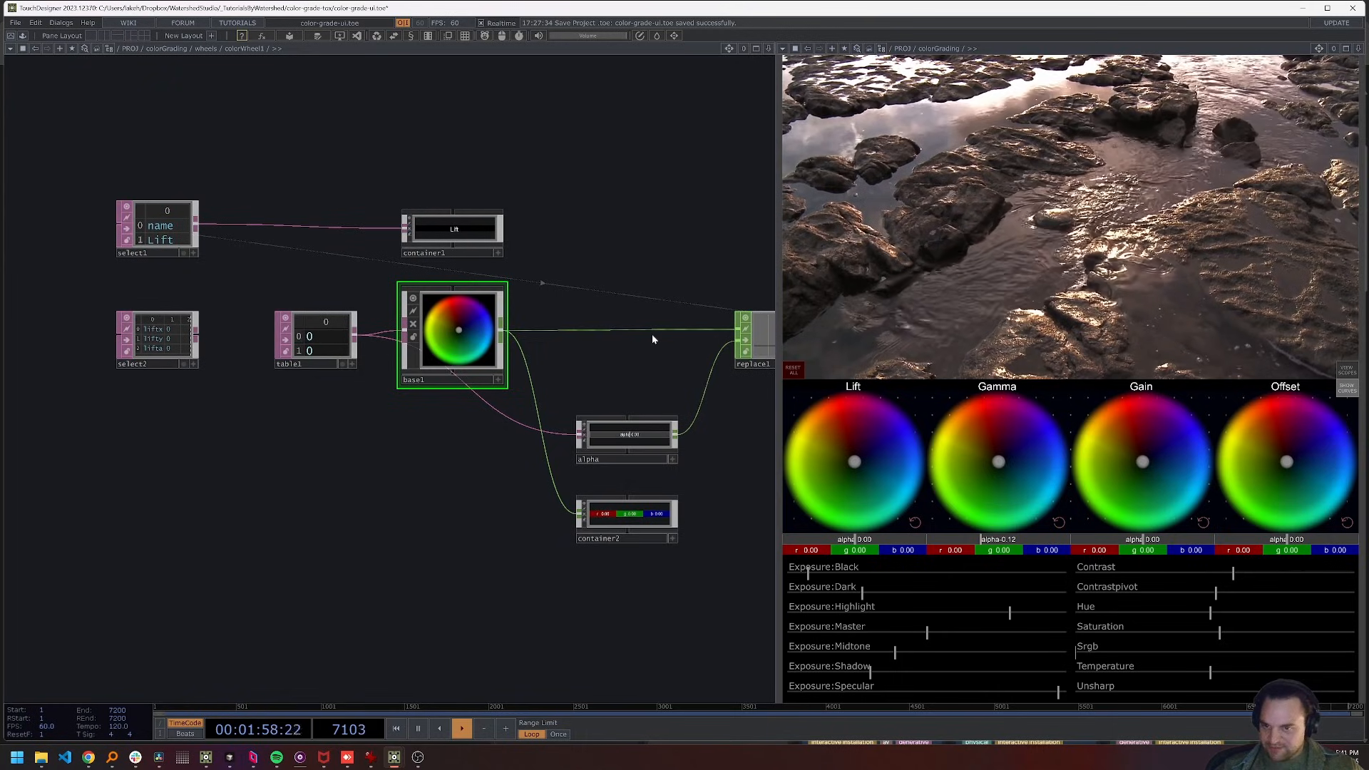
left_click_drag(657, 356, 523, 372)
key("u")
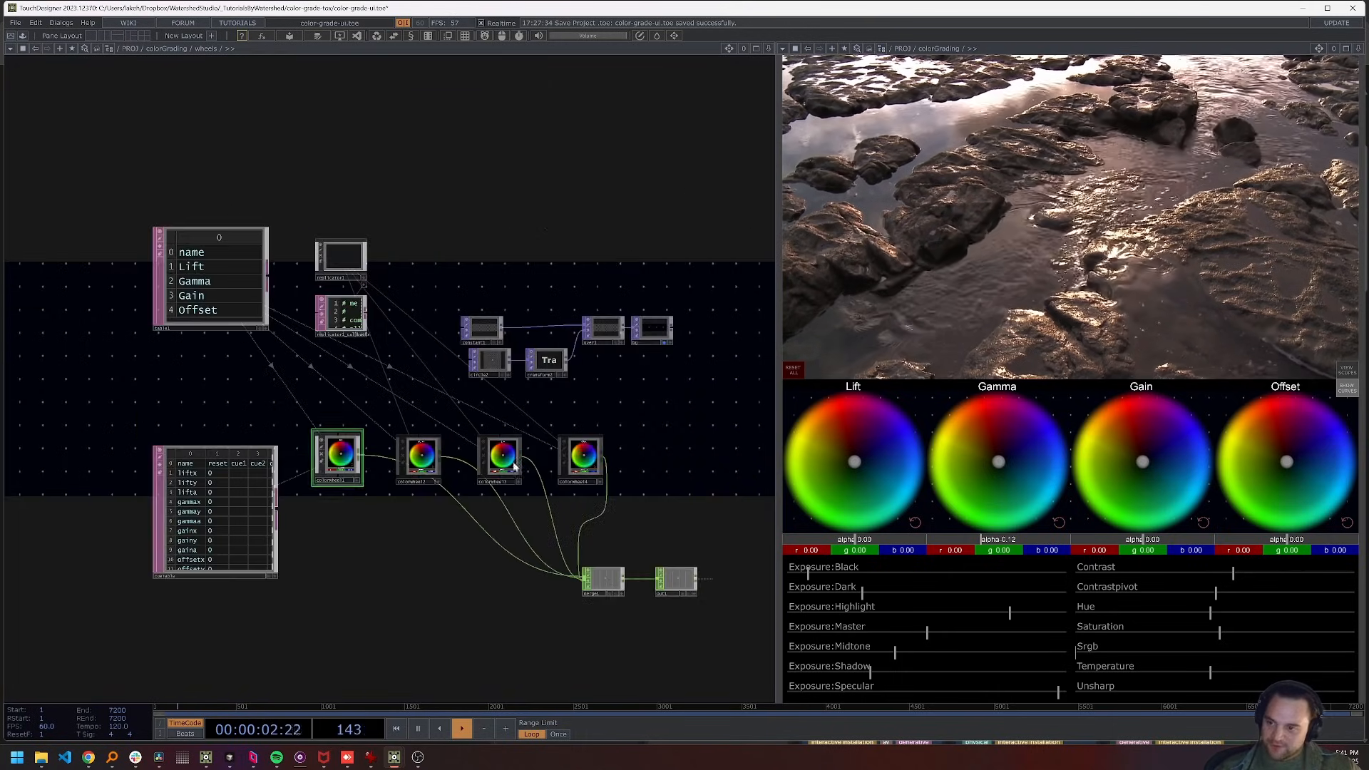
scroll(655, 507, "up", 6)
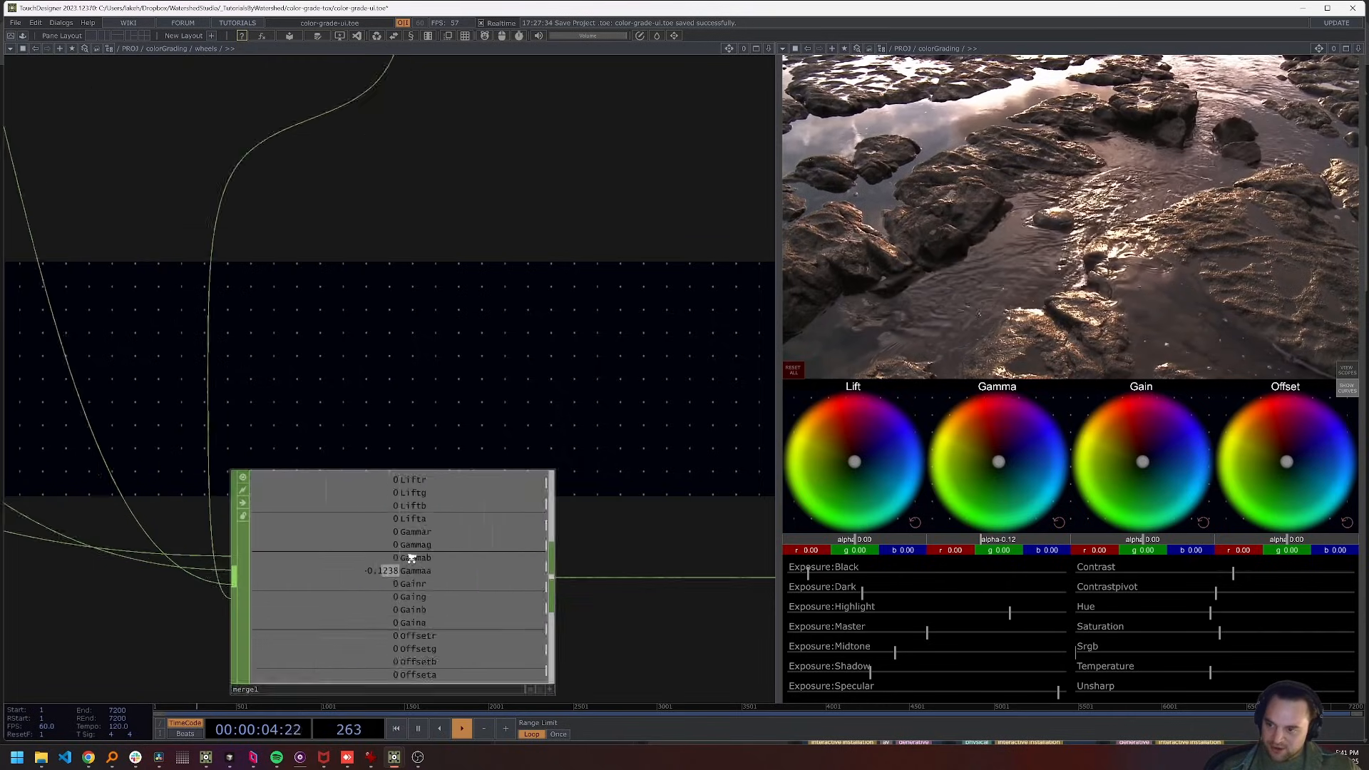
scroll(494, 473, "down", 2)
key("u")
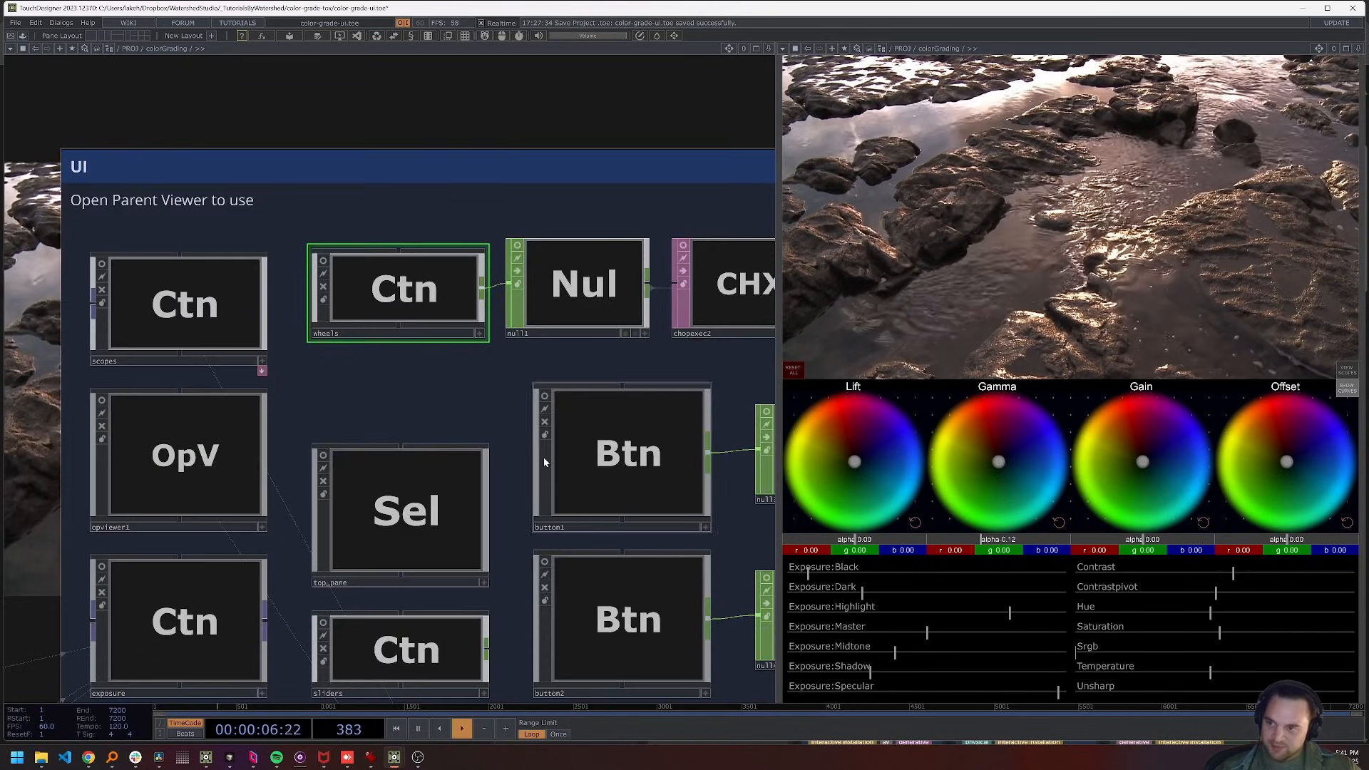
Show chopexec2 beside the wheels container and null1, and inspect its script
scroll(399, 370, "down", 6)
scroll(510, 337, "up", 8)
left_click(499, 314)
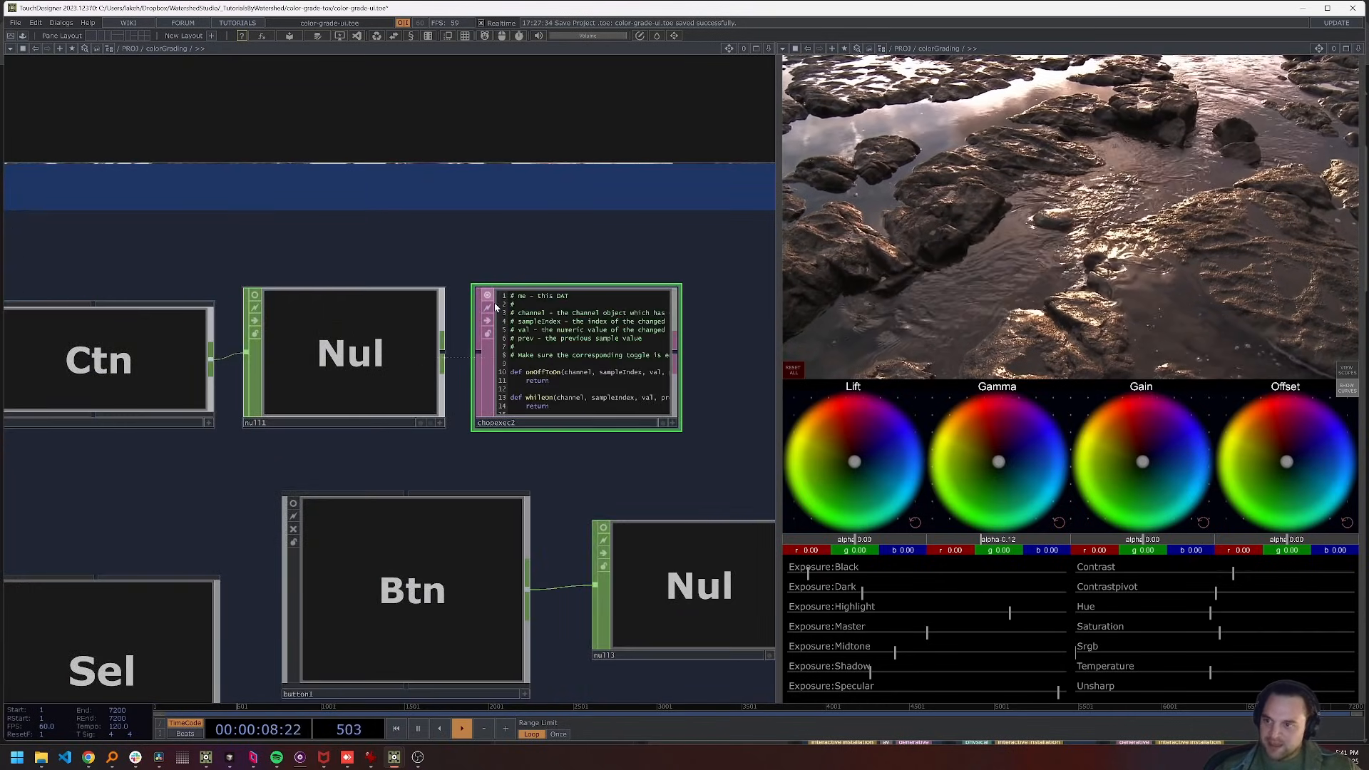
scroll(552, 341, "up", 5)
scroll(579, 341, "down", 5)
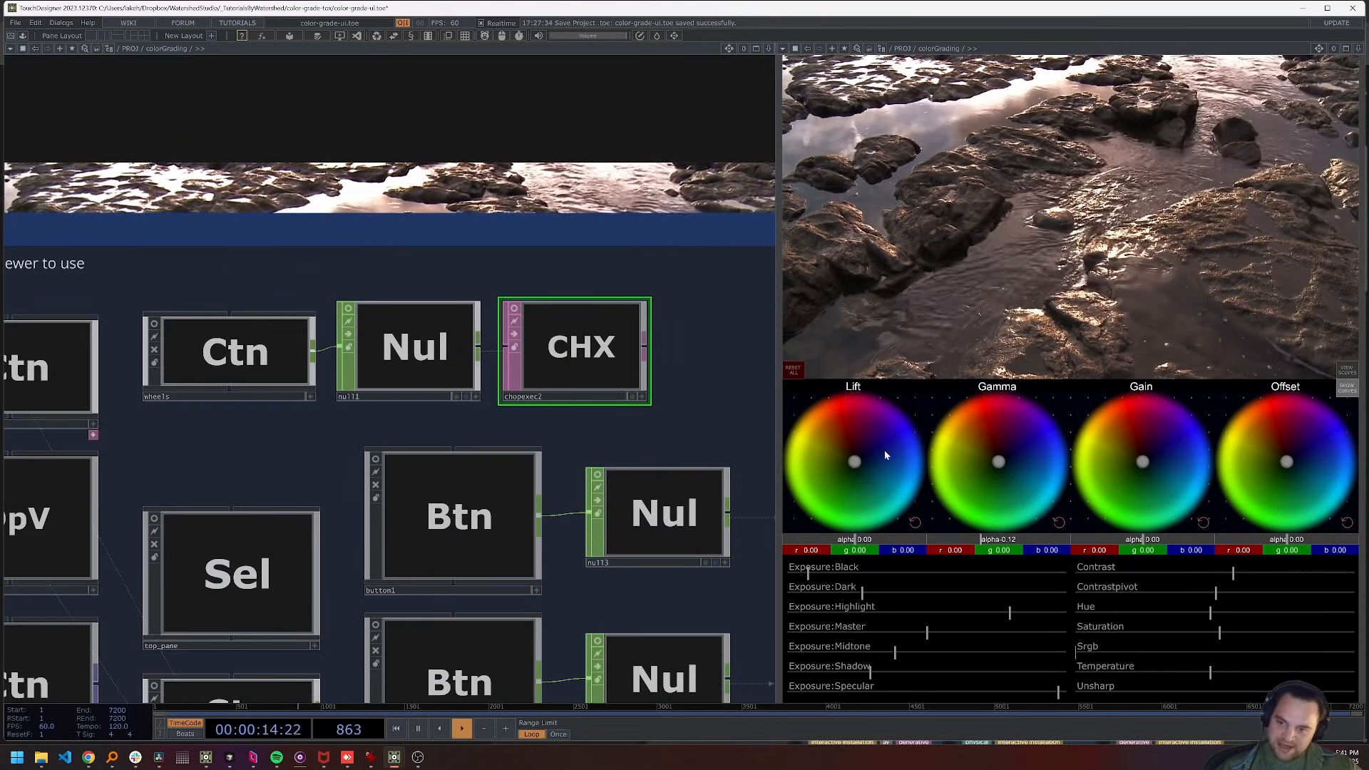
Open colorGrading's Circles parameters and shift the Lift wheel to blue, about r -0.56 and g -0.57, comparing it with the lift values
key("p")
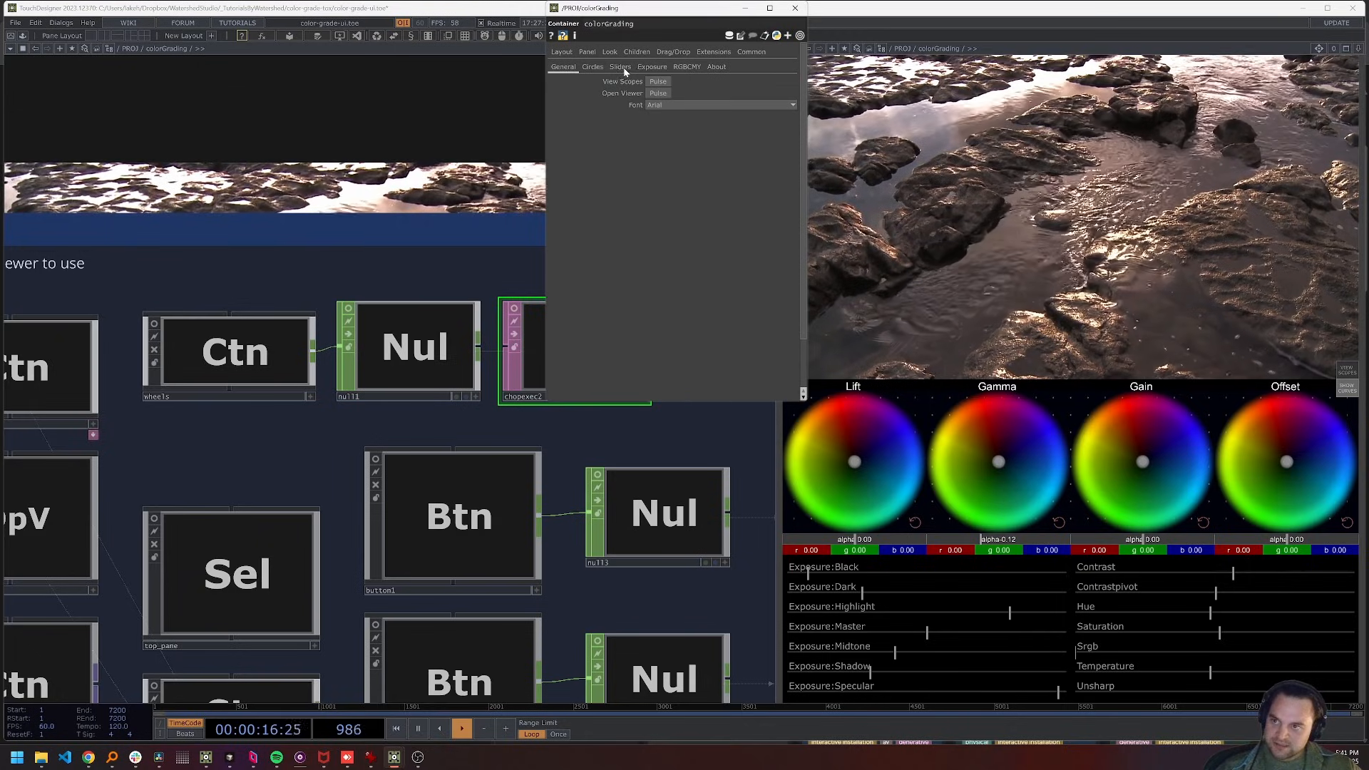
left_click(593, 66)
left_click_drag(883, 456, 824, 398)
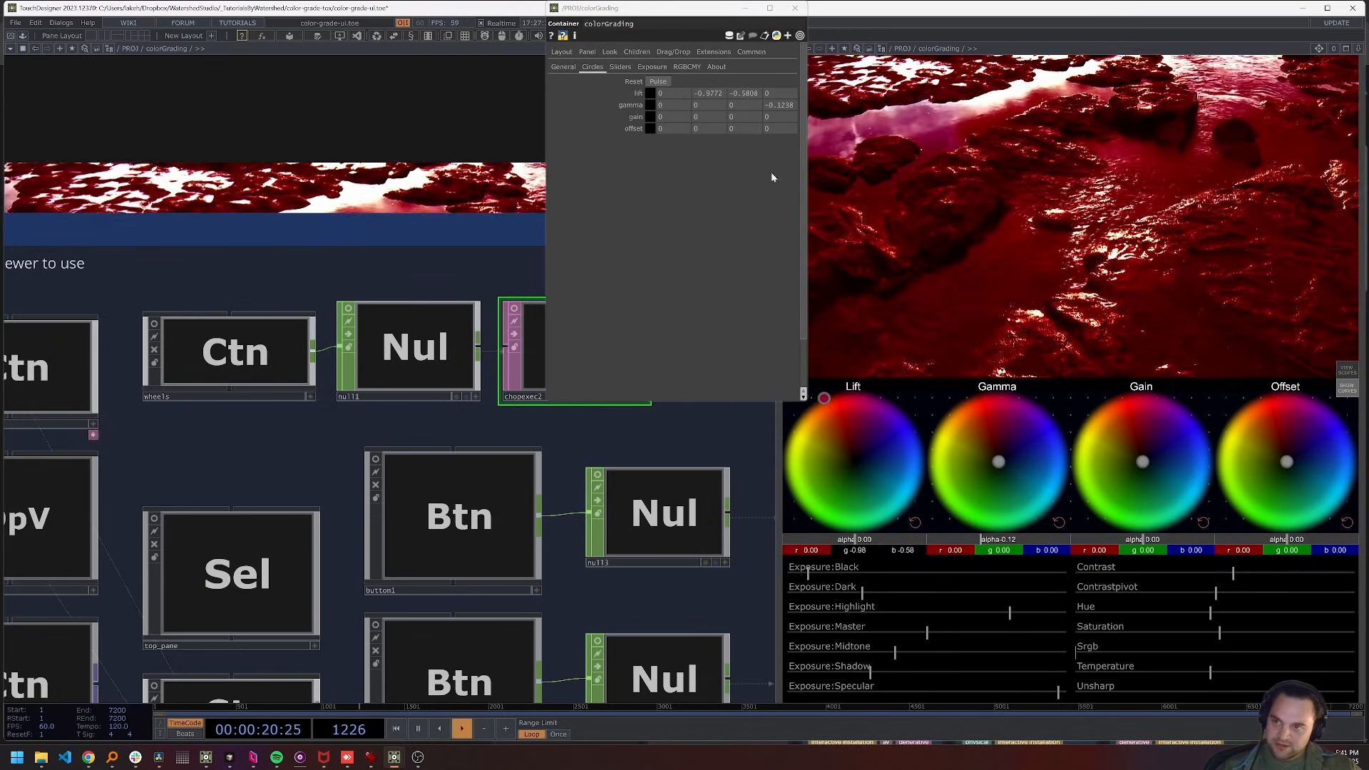
left_click_drag(886, 442, 898, 452)
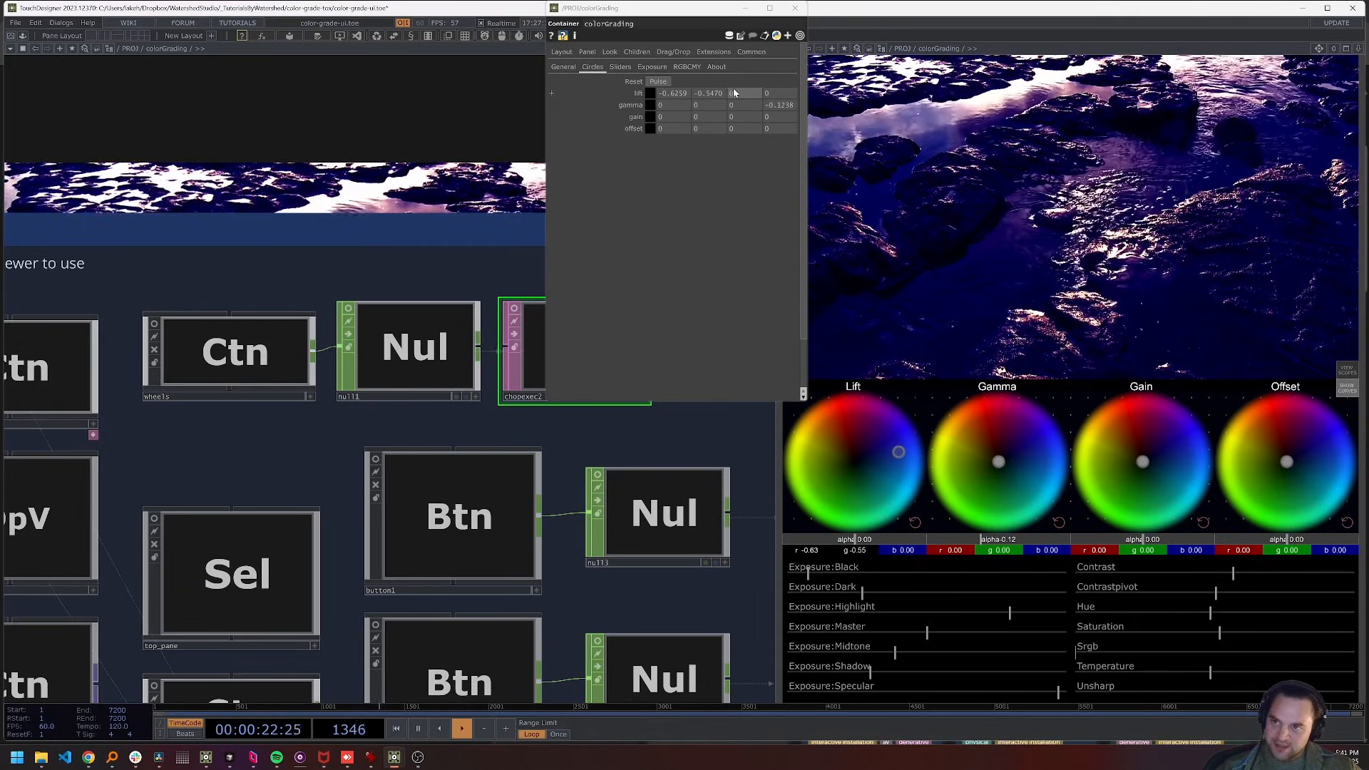
left_click_drag(738, 74, 737, 79)
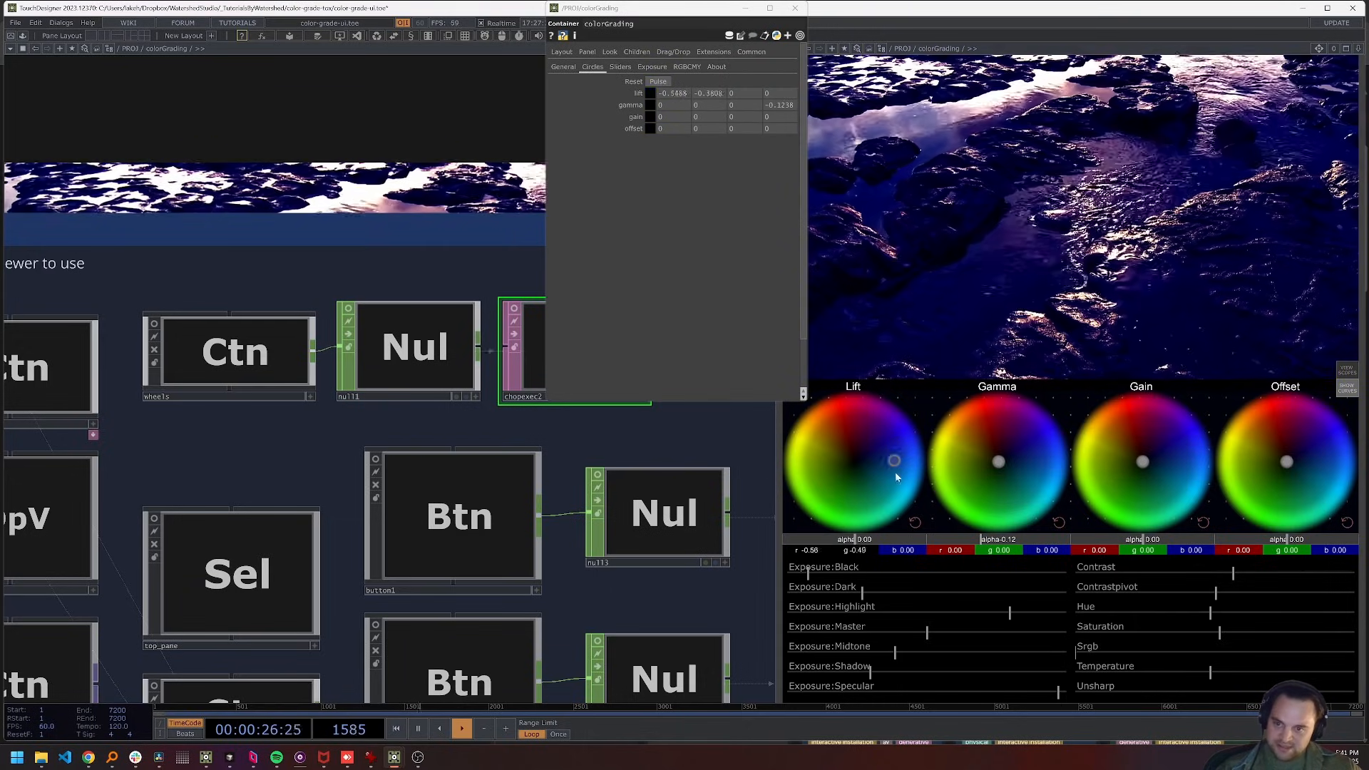
left_click_drag(899, 452, 893, 449)
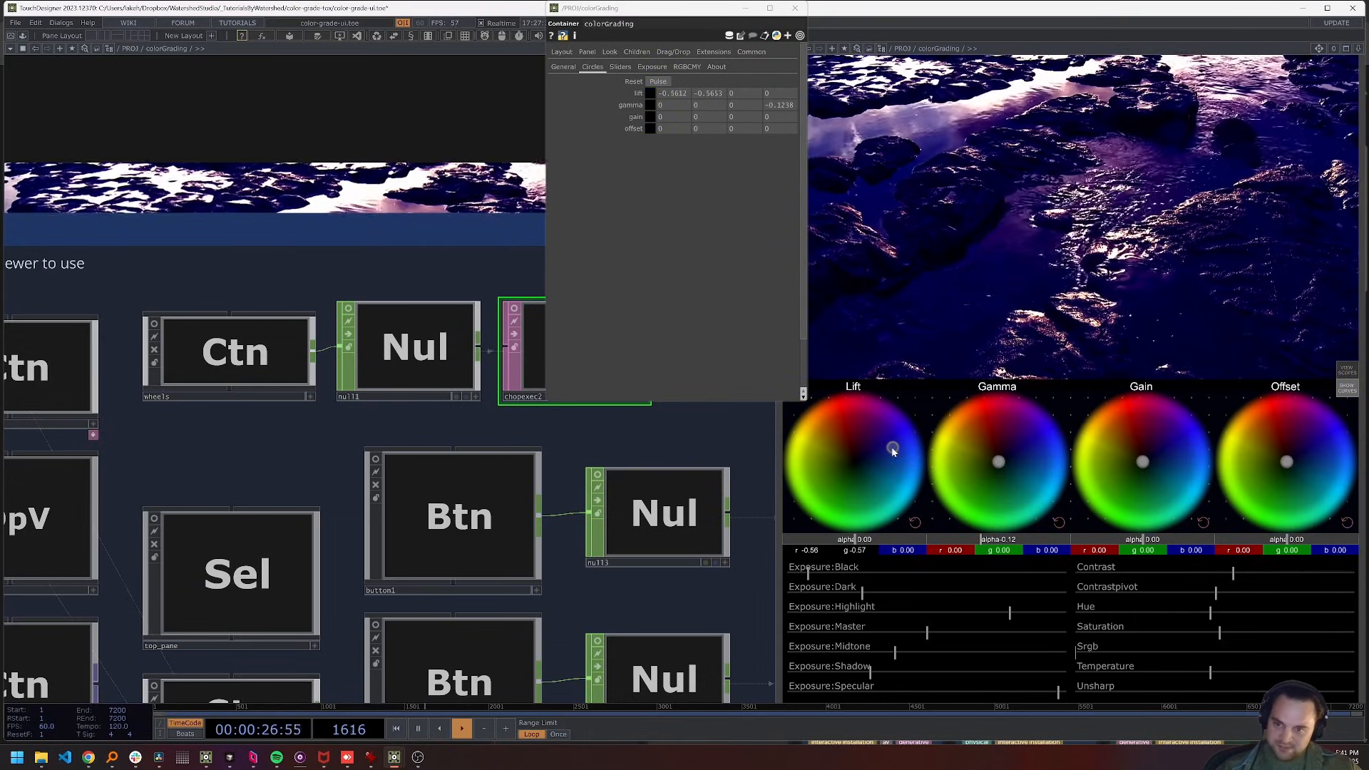
Reset the circle parameters, shift the Lift wheel to about r -0.13 and g -0.35, and close the parameter window
left_click(658, 82)
left_click_drag(901, 439, 869, 444)
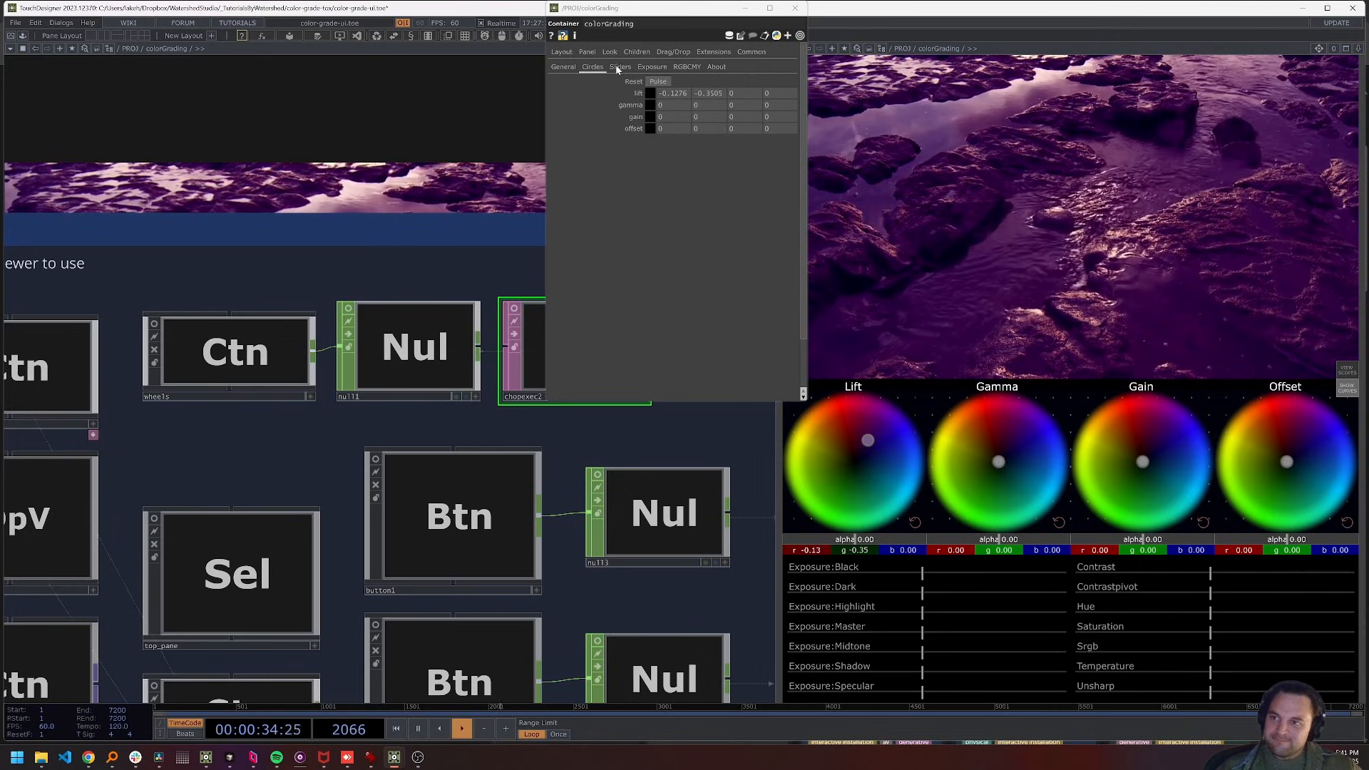
left_click(790, 10)
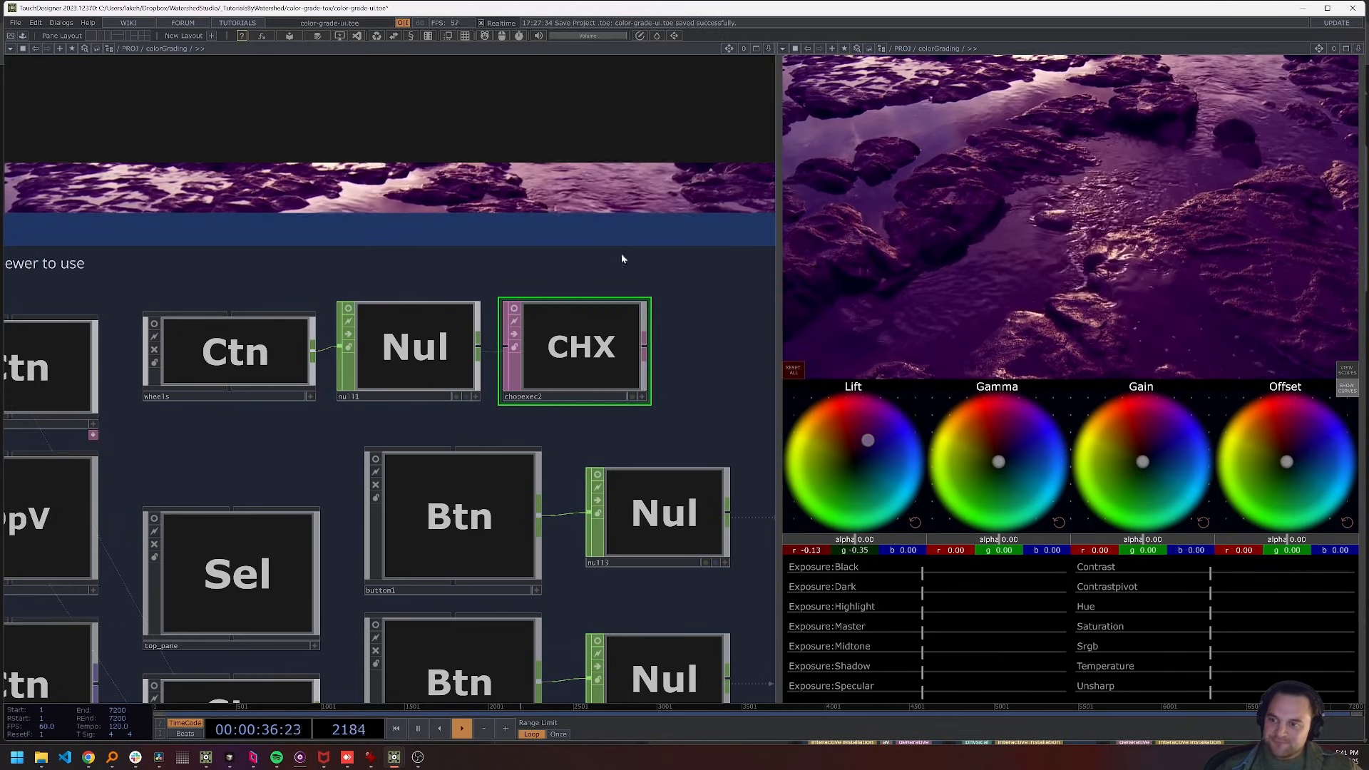
Reopen colorGrading's parameters to check the Exposure values, reset the circle parameters, and close the window
right_click(676, 46)
left_click(648, 67)
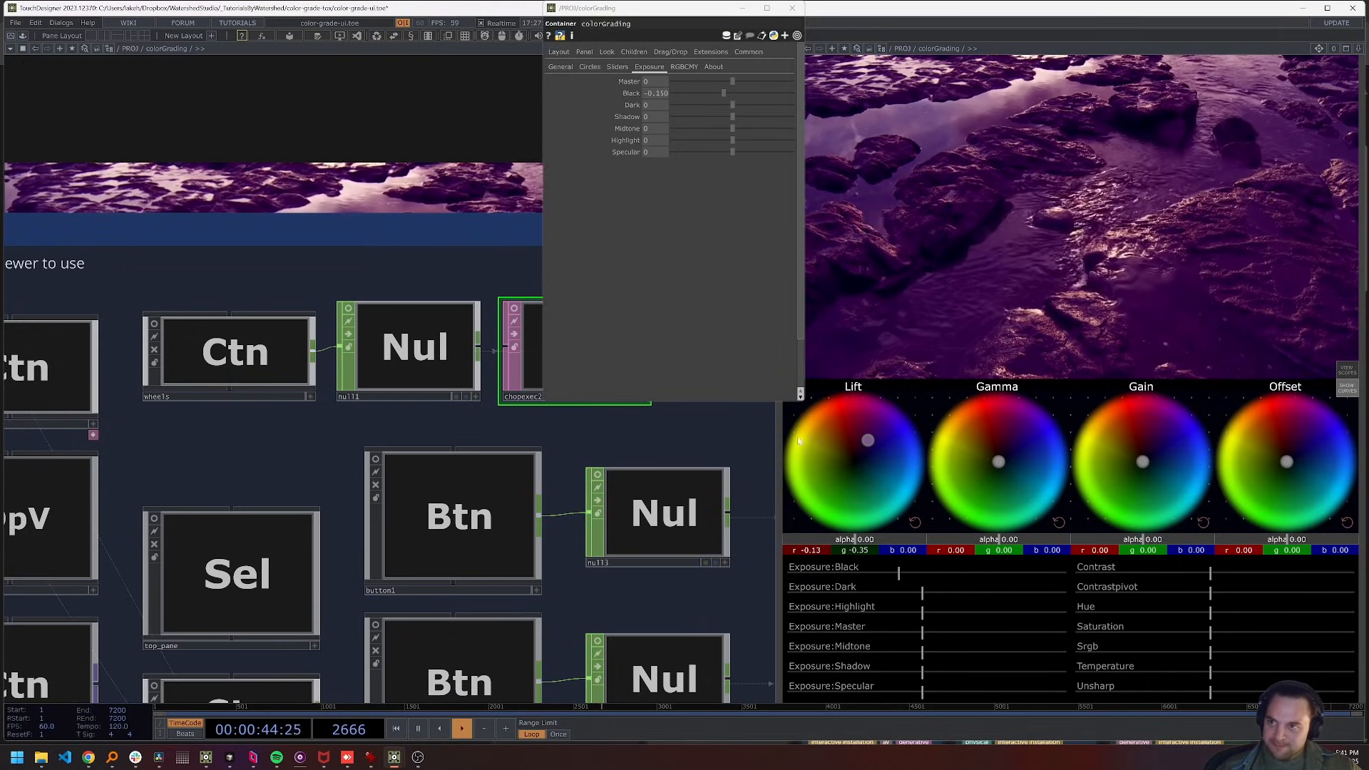
left_click(590, 67)
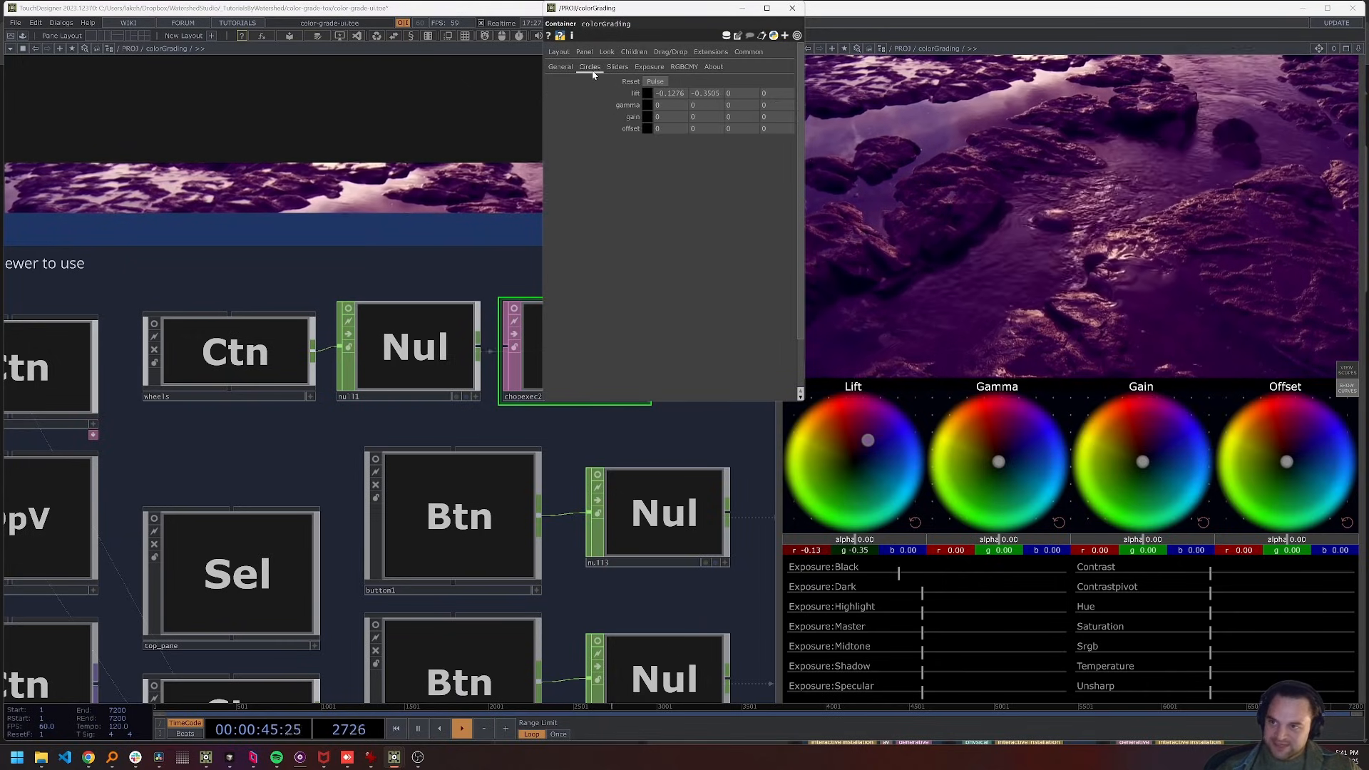
left_click(658, 82)
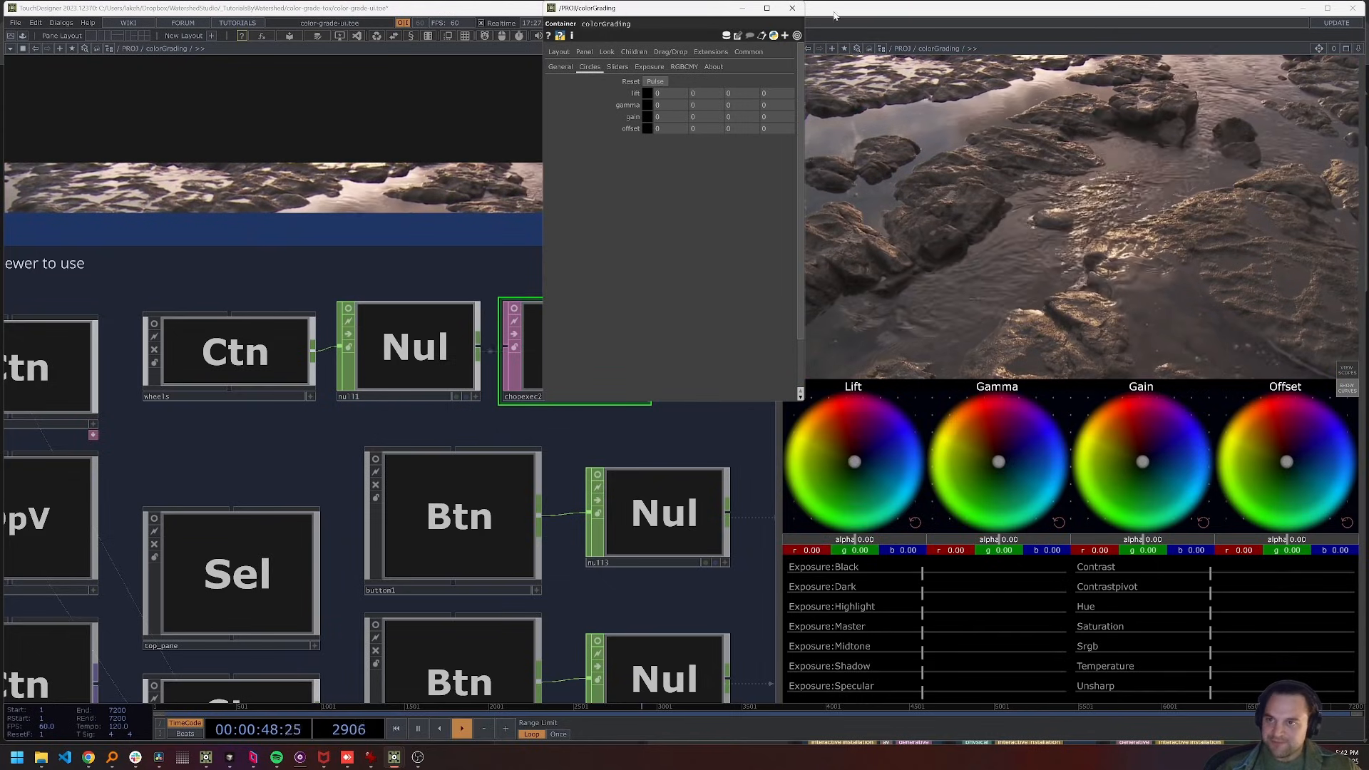
left_click(797, 10)
Preview the graded footage in opviewer1's node viewer, and turn that viewer off again
scroll(452, 430, "down", 3)
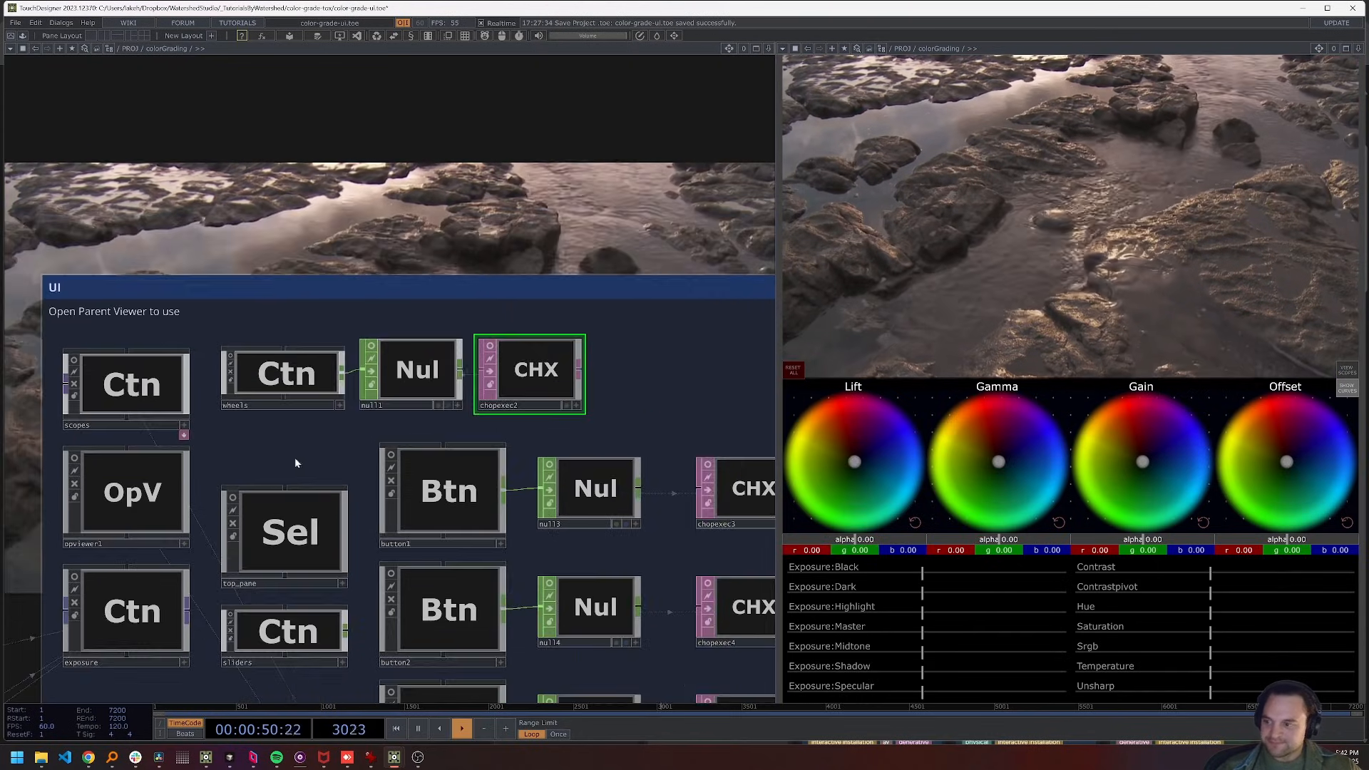
left_click(147, 347)
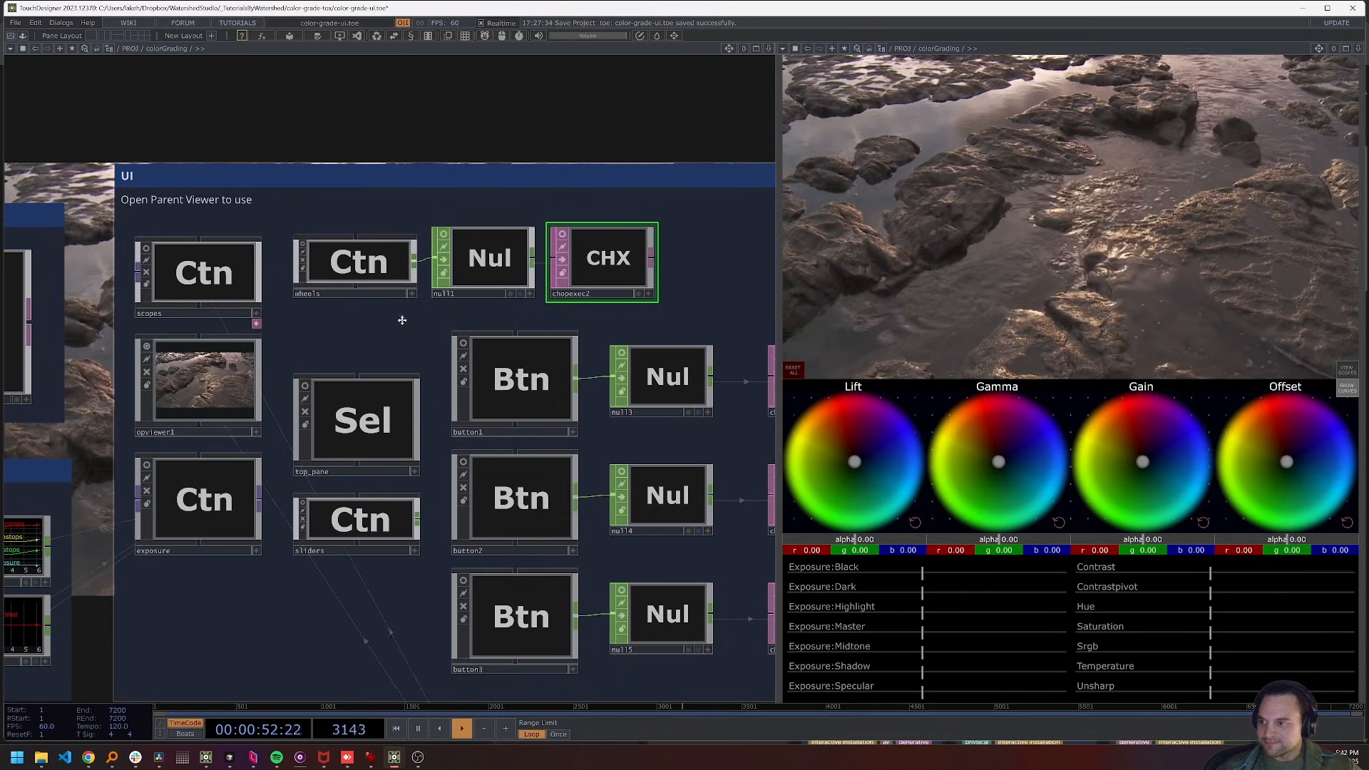
left_click_drag(402, 320, 488, 282)
scroll(335, 311, "up", 3)
left_click(330, 334)
scroll(353, 350, "down", 1)
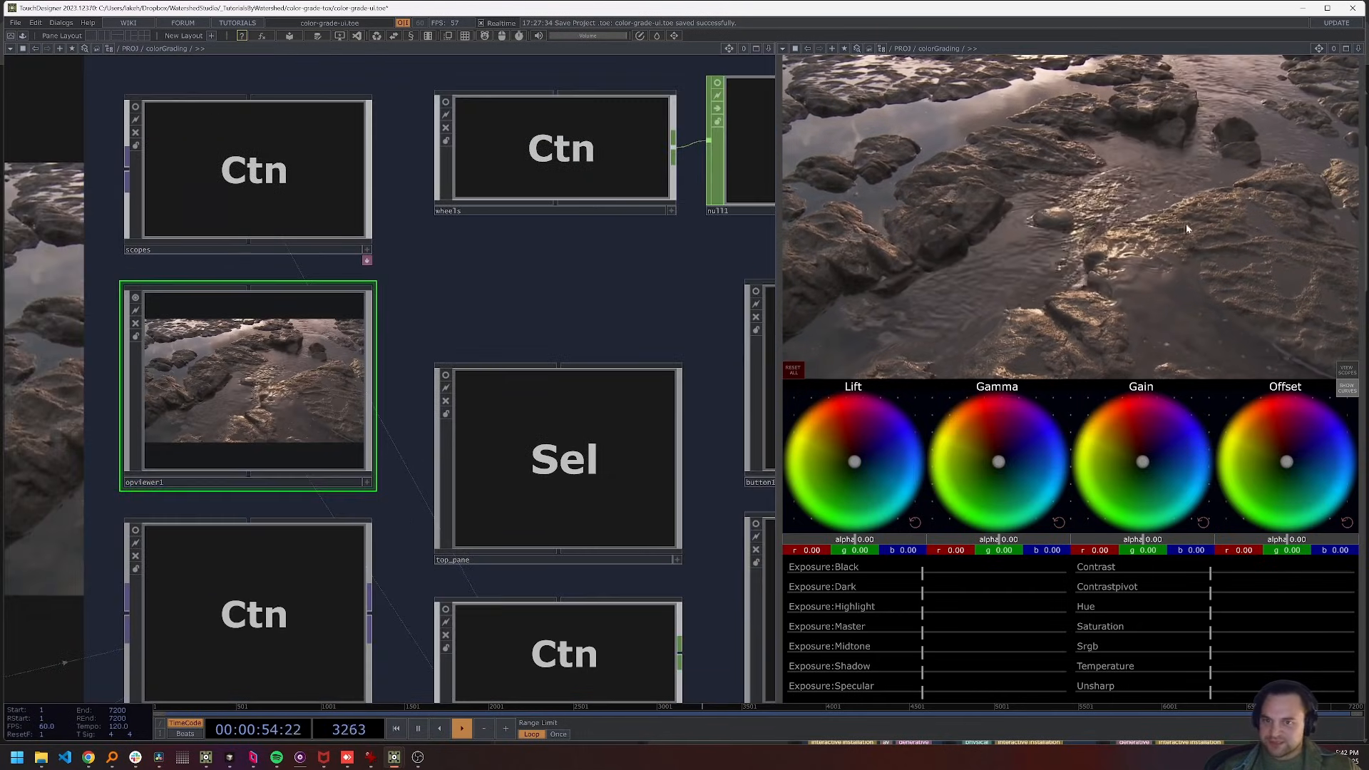
left_click(136, 298)
left_click_drag(350, 555, 324, 455)
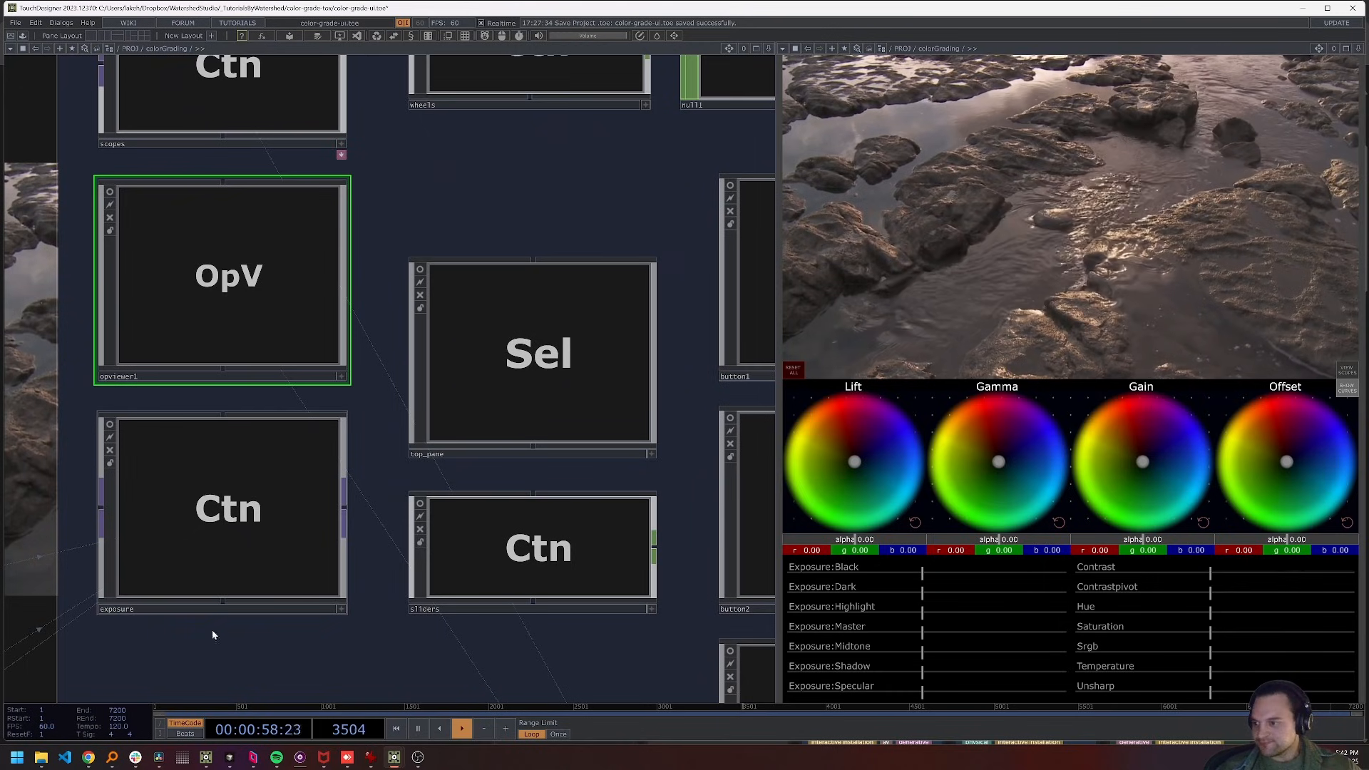
Turn on the exposure container's node viewer to see the exposure curve, and enter its network
left_click(109, 428)
scroll(370, 439, "up", 6)
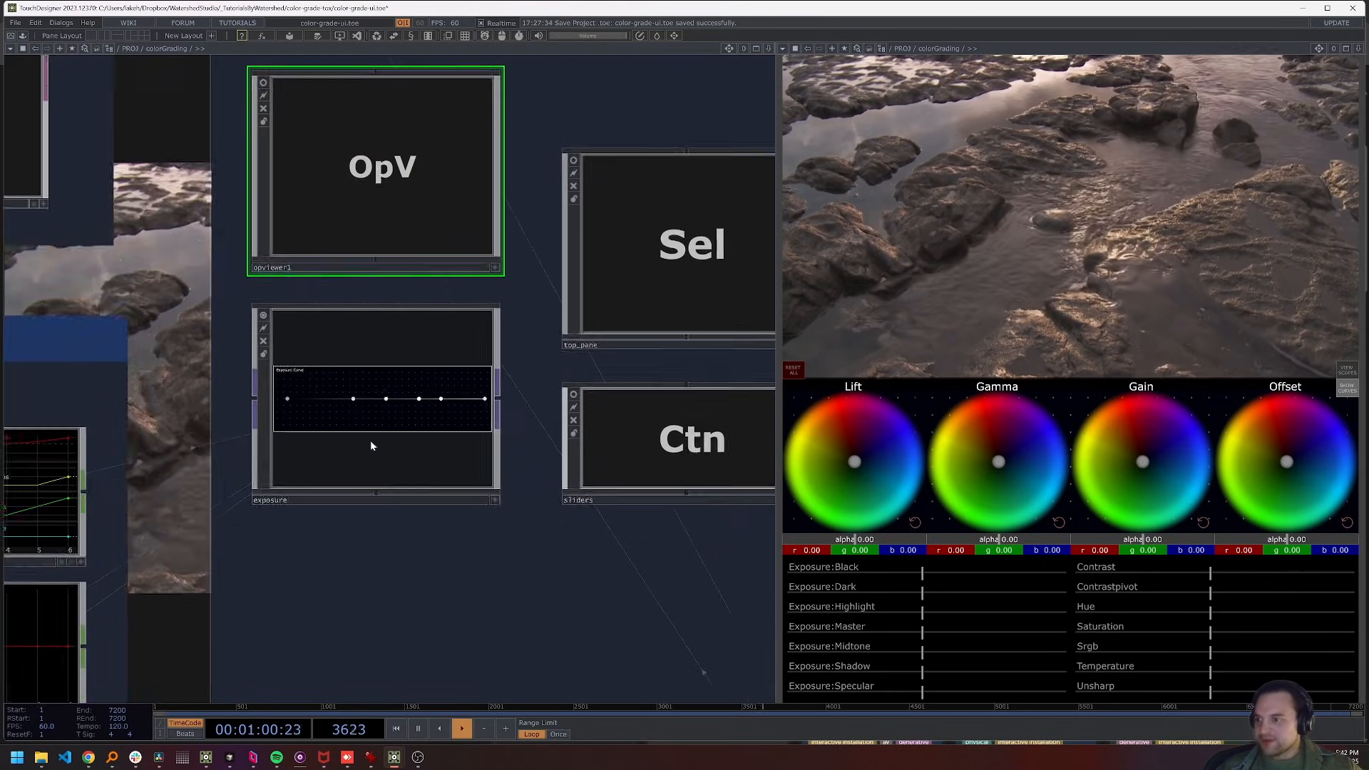
scroll(418, 421, "down", 6)
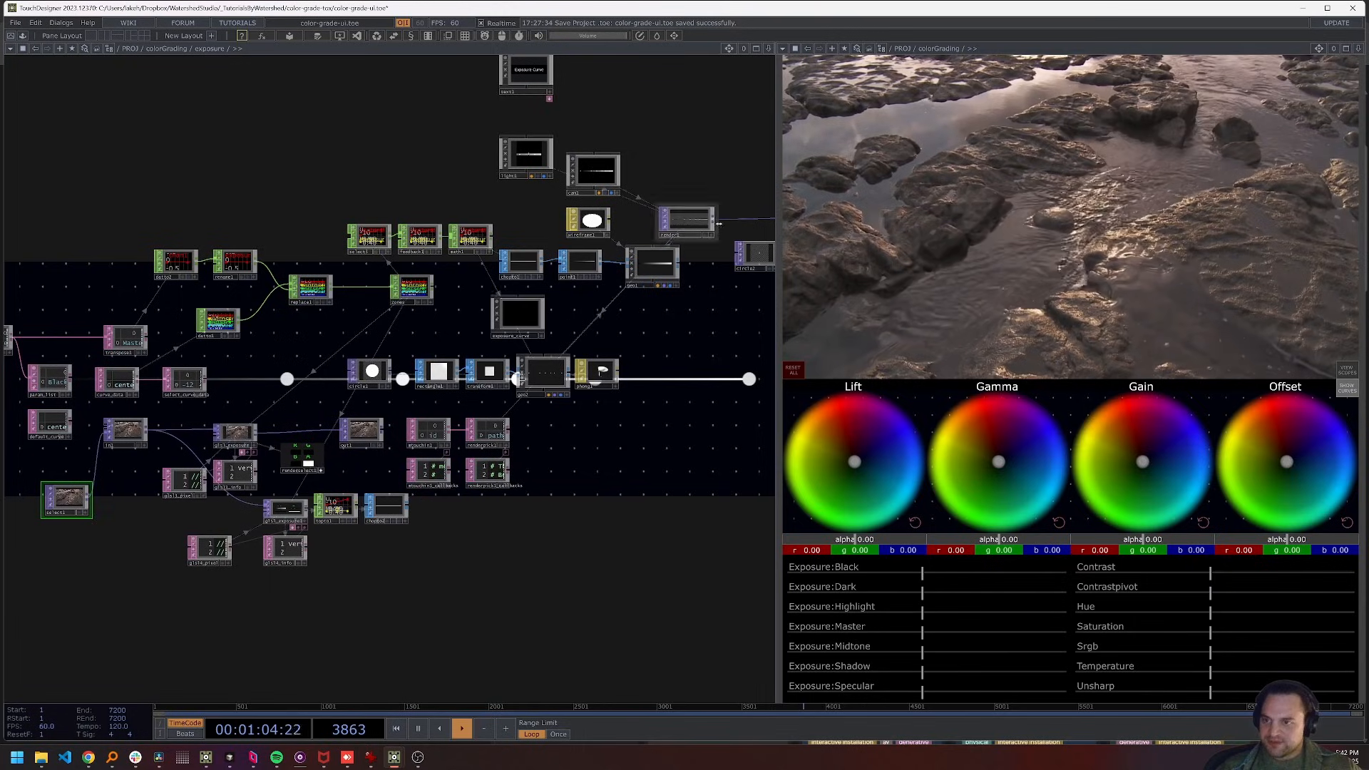
Examine geo2 and the circle1, rectangle1, transform1 and phong1 nodes around it in the exposure network
scroll(711, 222, "up", 6)
scroll(679, 239, "down", 6)
scroll(460, 362, "up", 2)
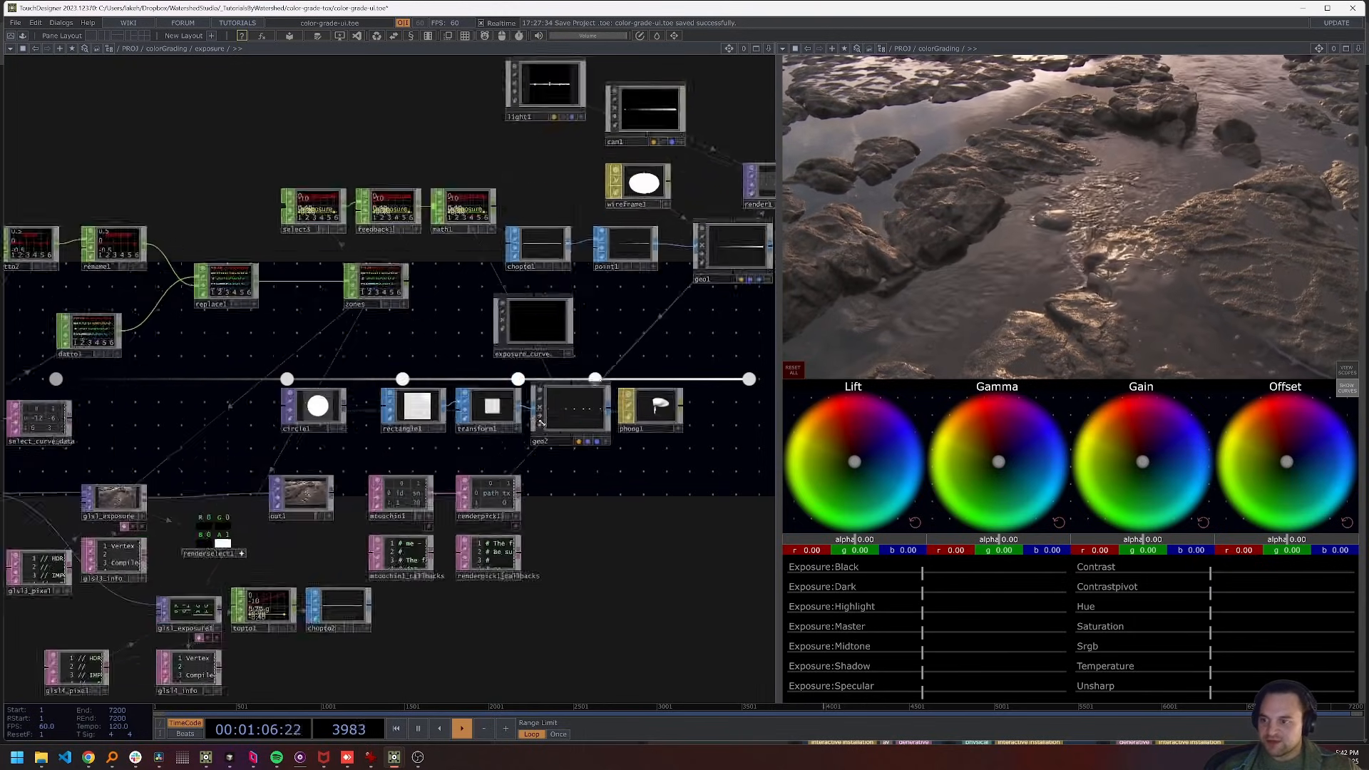
scroll(541, 422, "up", 5)
scroll(535, 410, "down", 5)
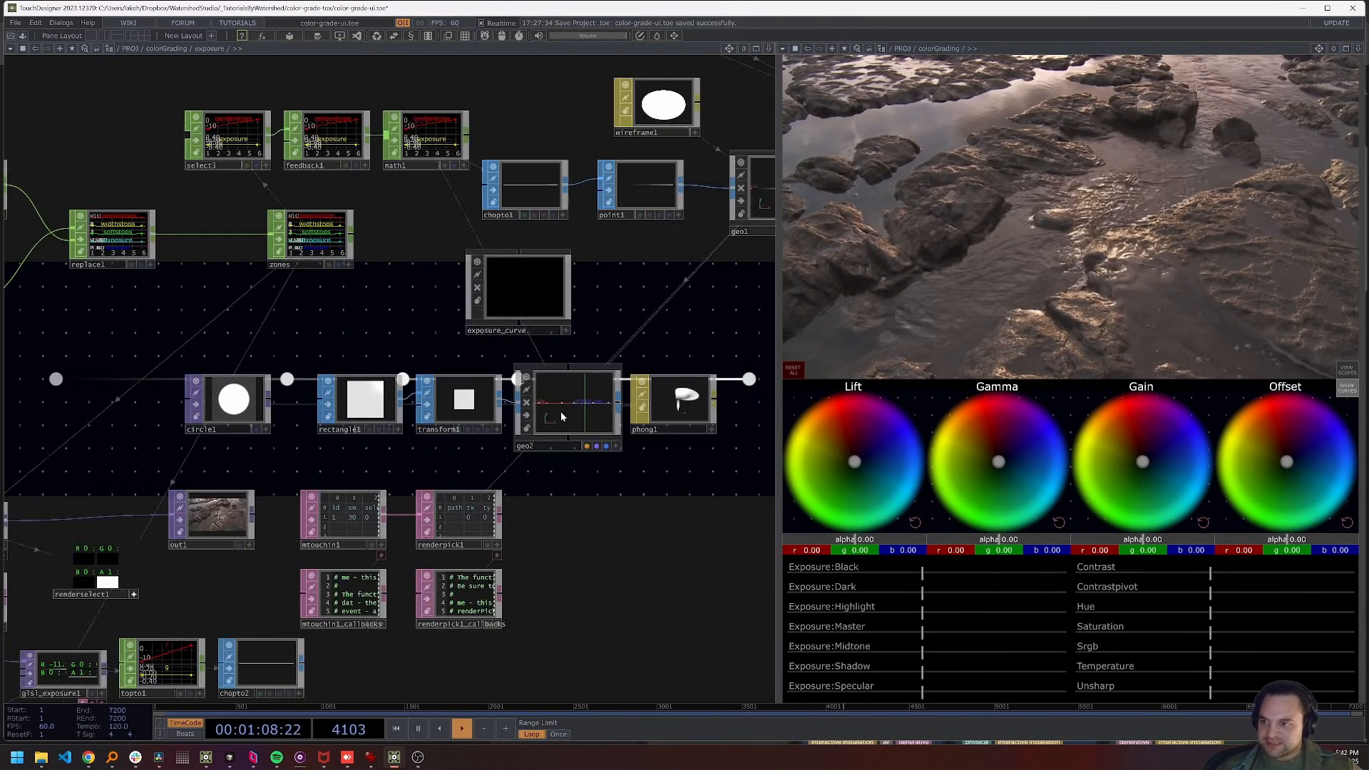
Trace the exposure curve data from chopto1 and math1 back through select3, zones, replace1, rename1 and the datto nodes
left_click_drag(655, 323, 627, 391)
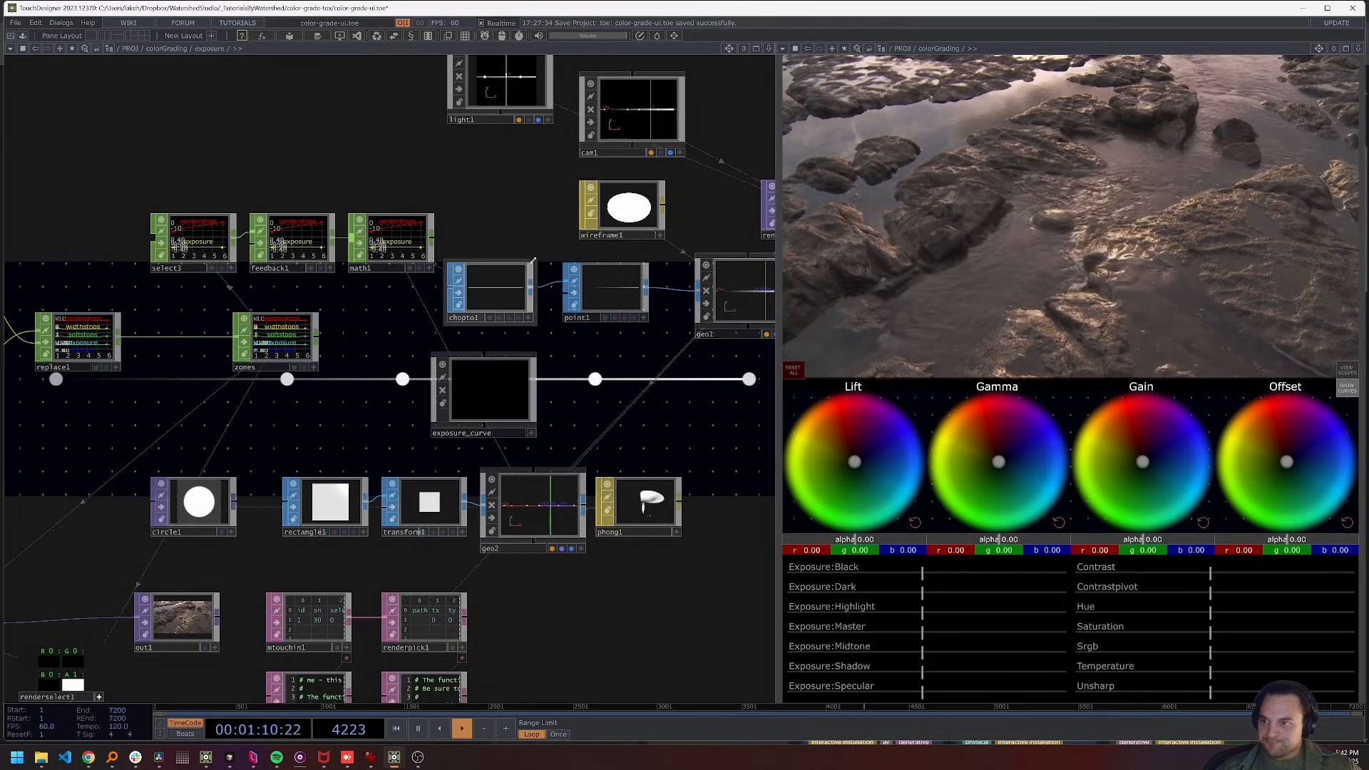
scroll(661, 408, "up", 2)
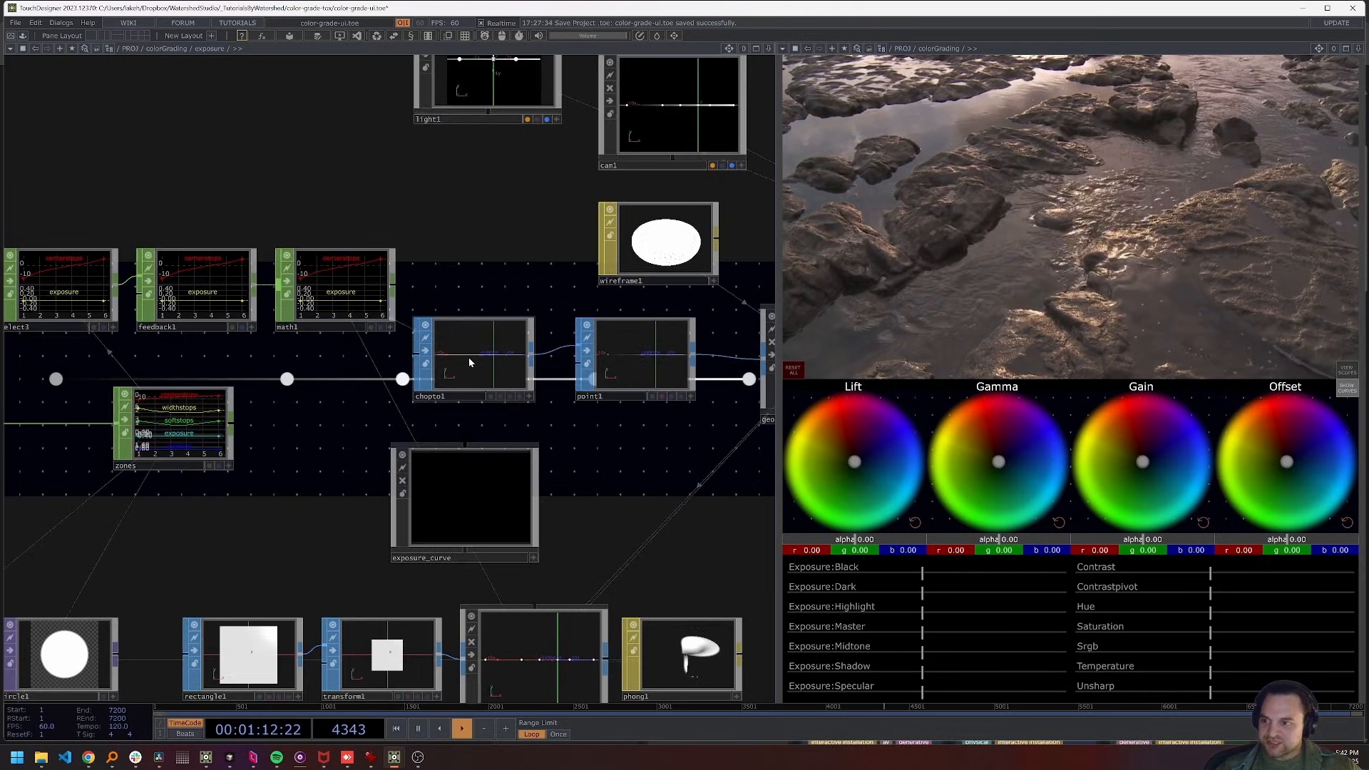
scroll(468, 358, "up", 3)
scroll(541, 362, "down", 6)
scroll(188, 382, "up", 4)
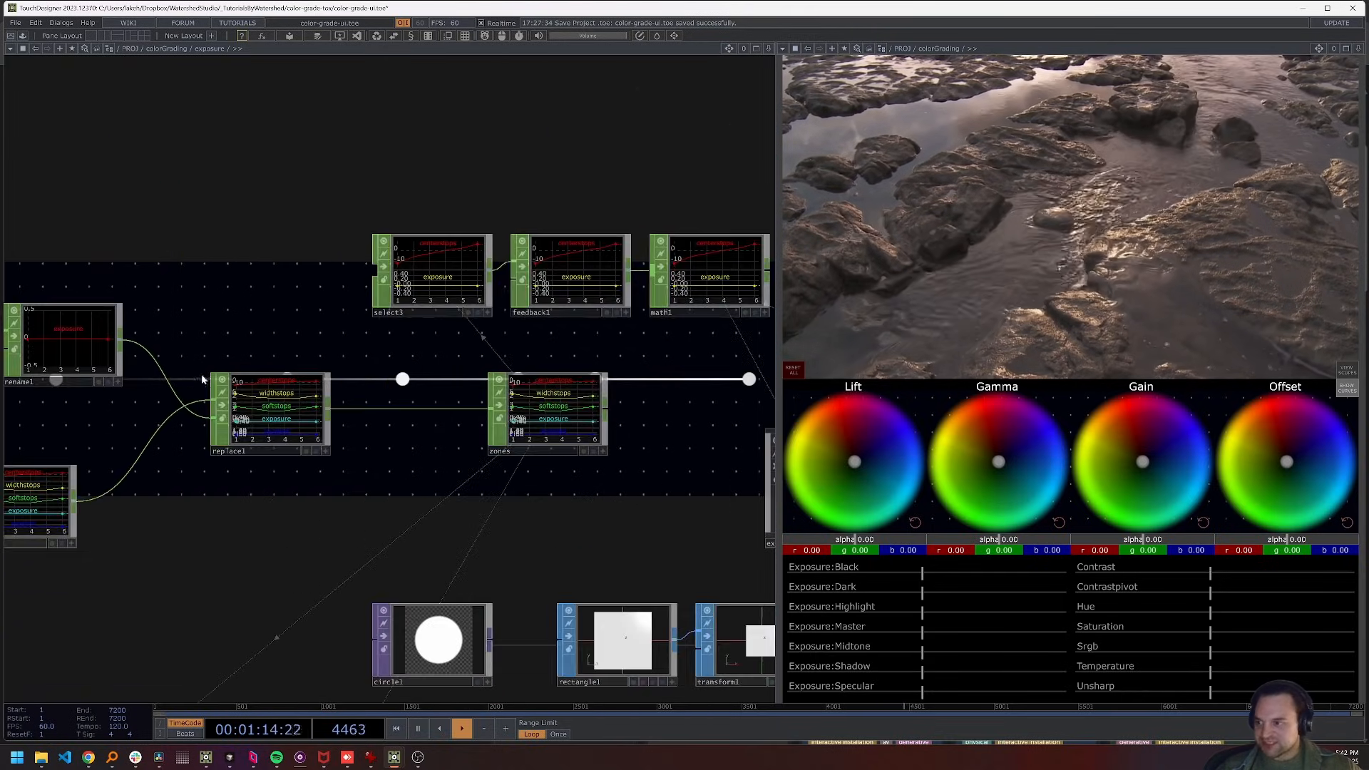
left_click_drag(354, 377, 674, 357)
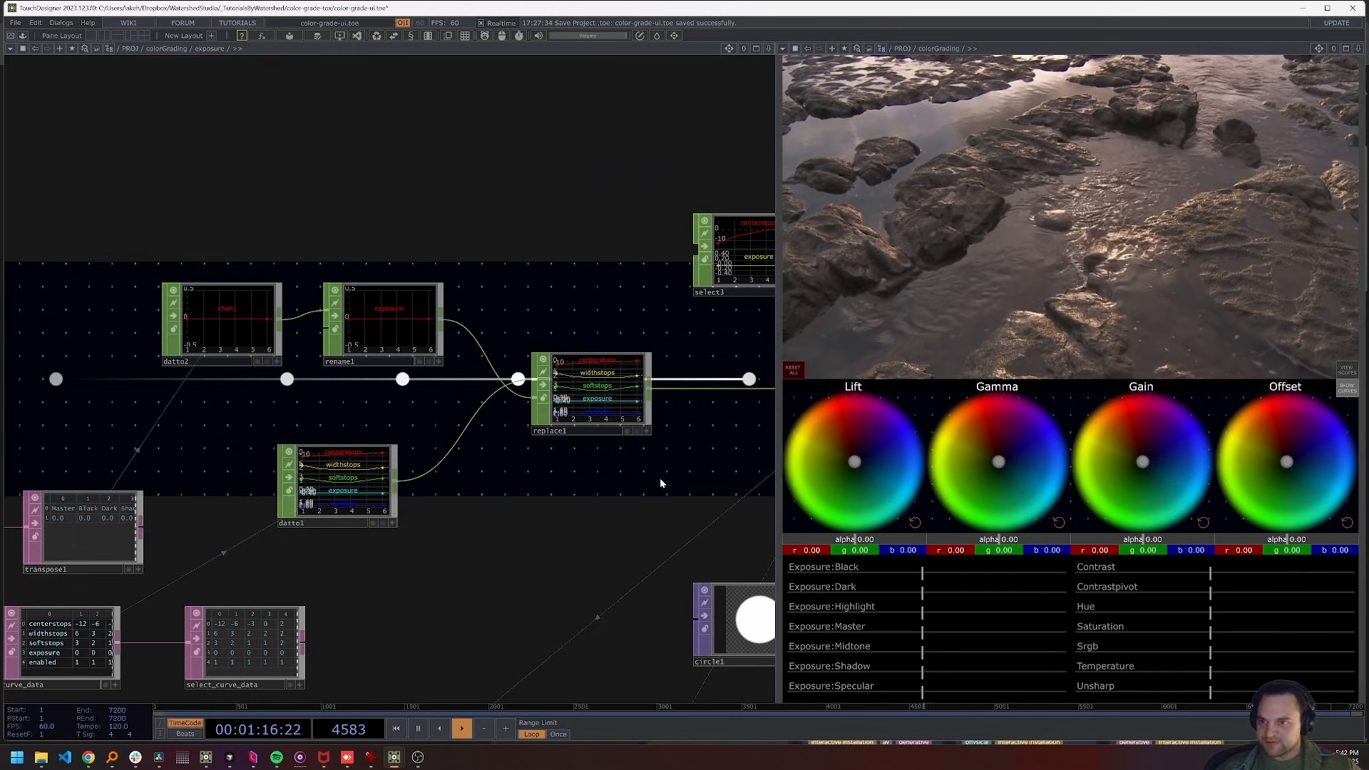
scroll(660, 476, "down", 2)
scroll(689, 421, "up", 3)
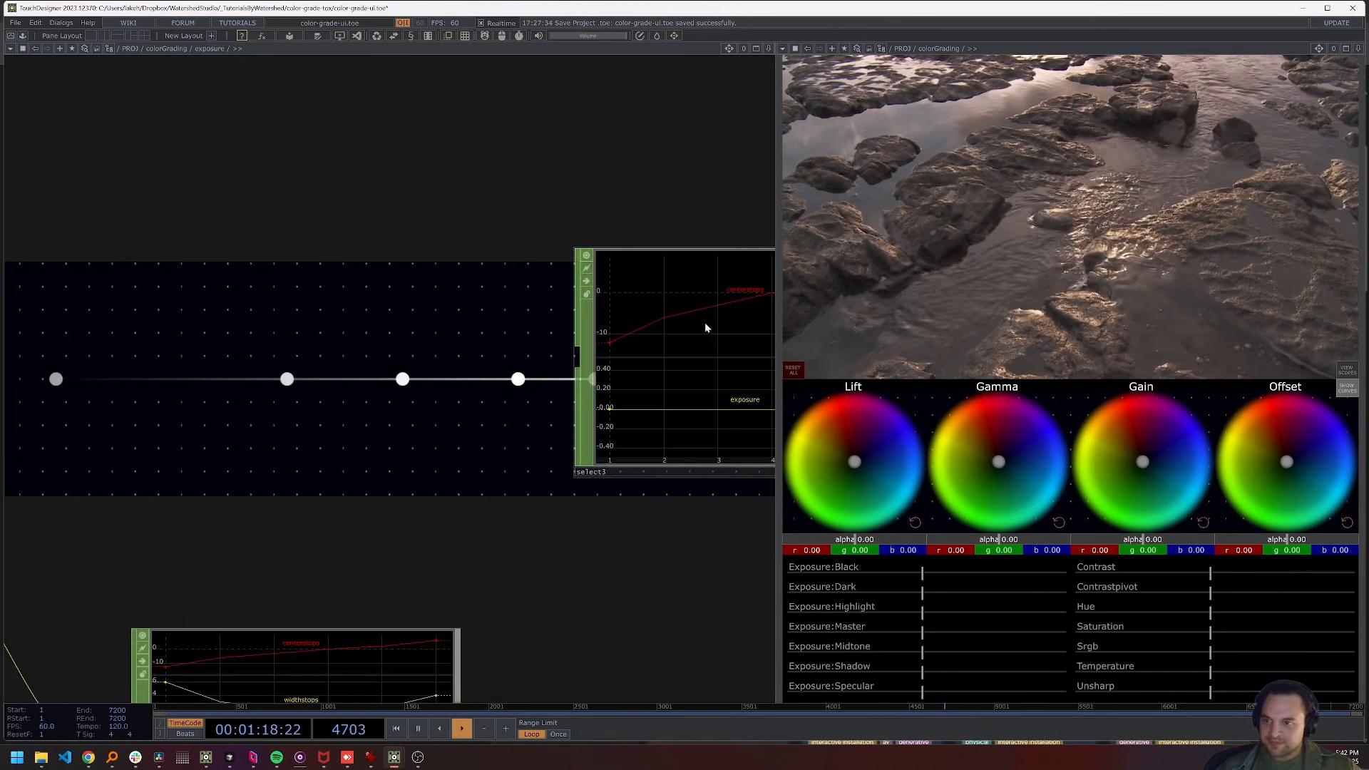
scroll(705, 322, "down", 3)
left_click_drag(602, 334, 630, 228)
scroll(634, 235, "down", 2)
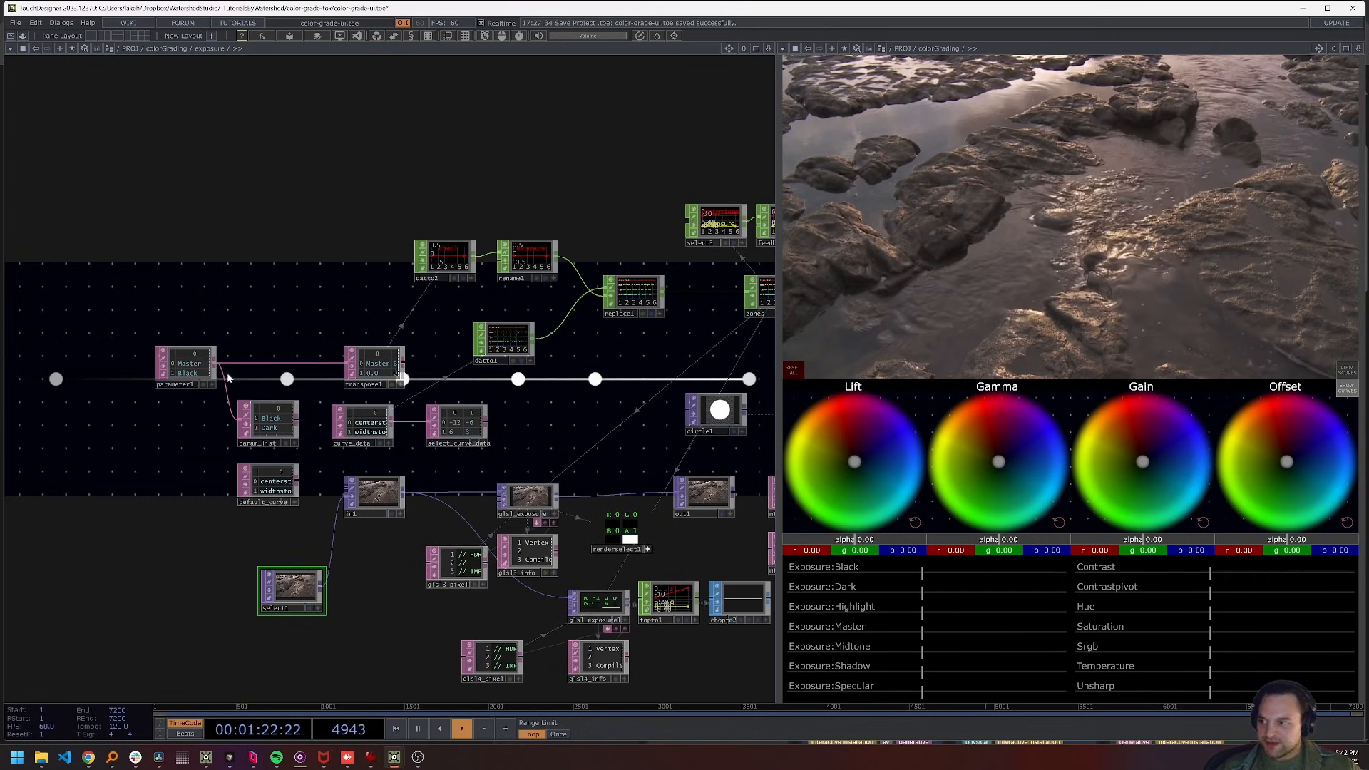
Inspect the mtouchin1 and renderpick1 tables and switch the grading panel from the color wheels to the Exposure Curve
left_click_drag(745, 458, 307, 431)
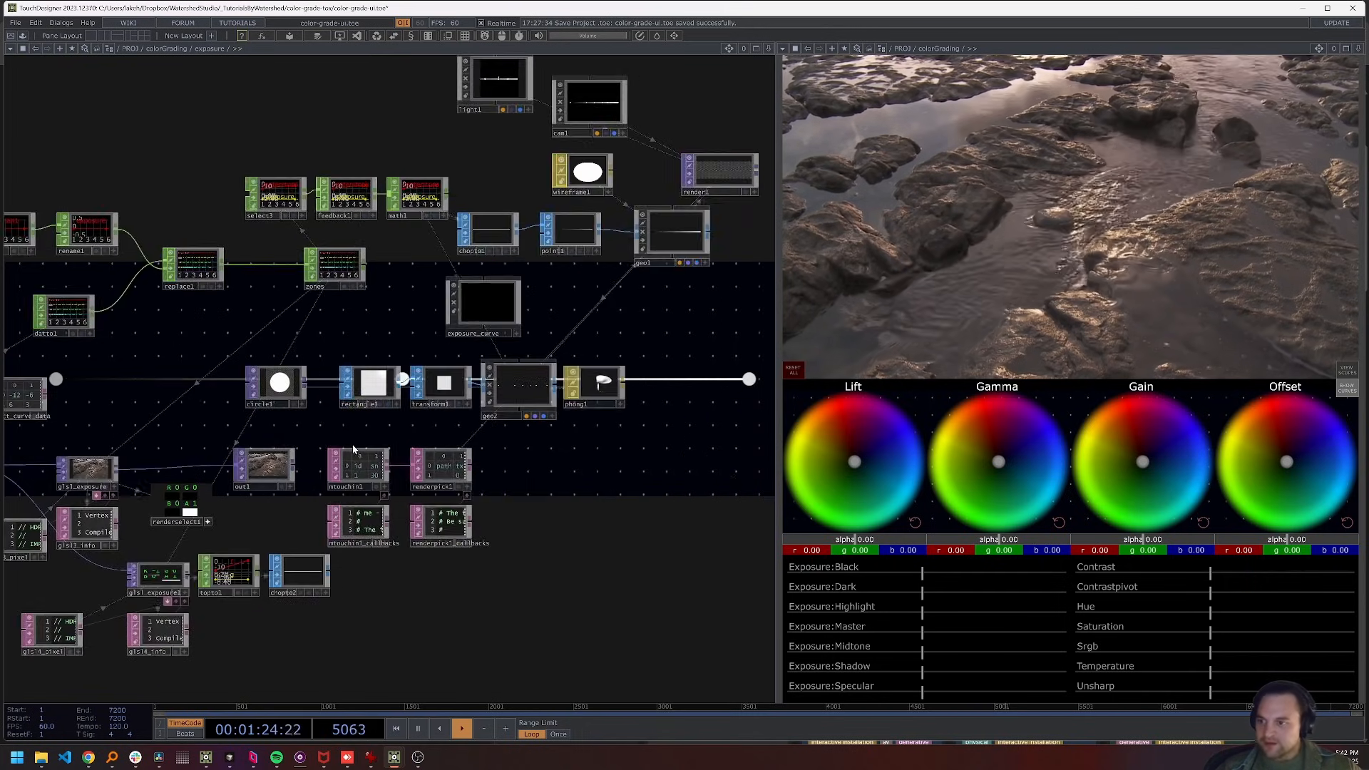
scroll(375, 499, "up", 6)
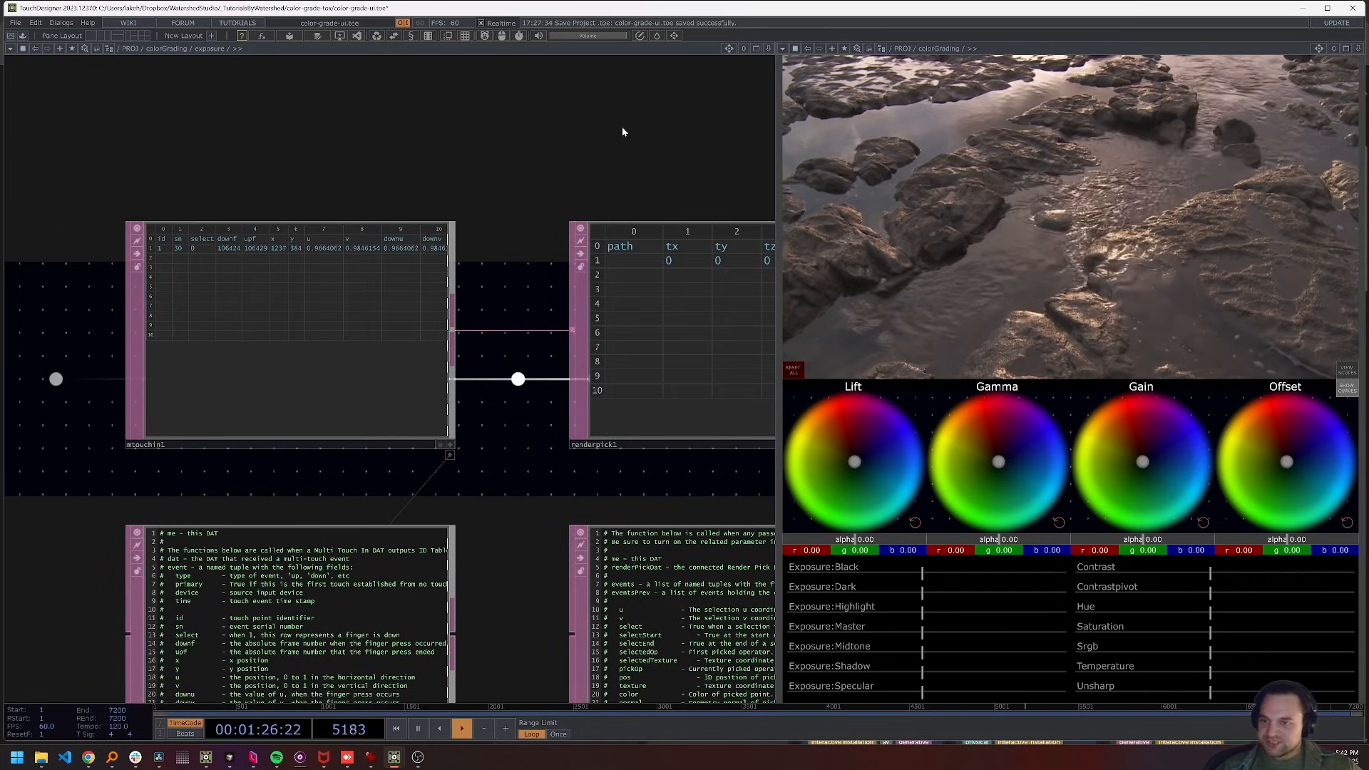
left_click(1347, 387)
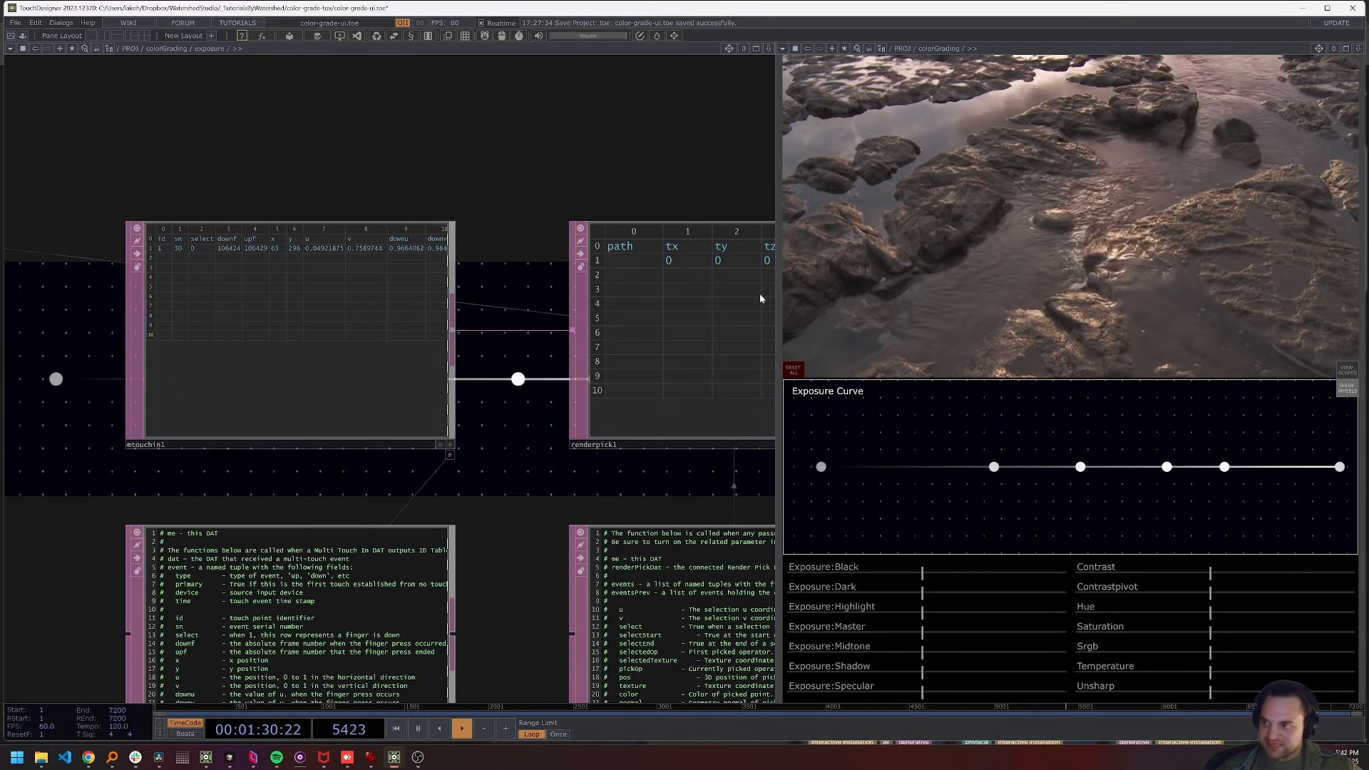
Lower the Black point on the Exposure Curve and read the onEvents function in the renderpick1_callbacks script
left_click_drag(822, 467, 758, 517)
scroll(293, 361, "down", 5)
scroll(553, 394, "down", 2)
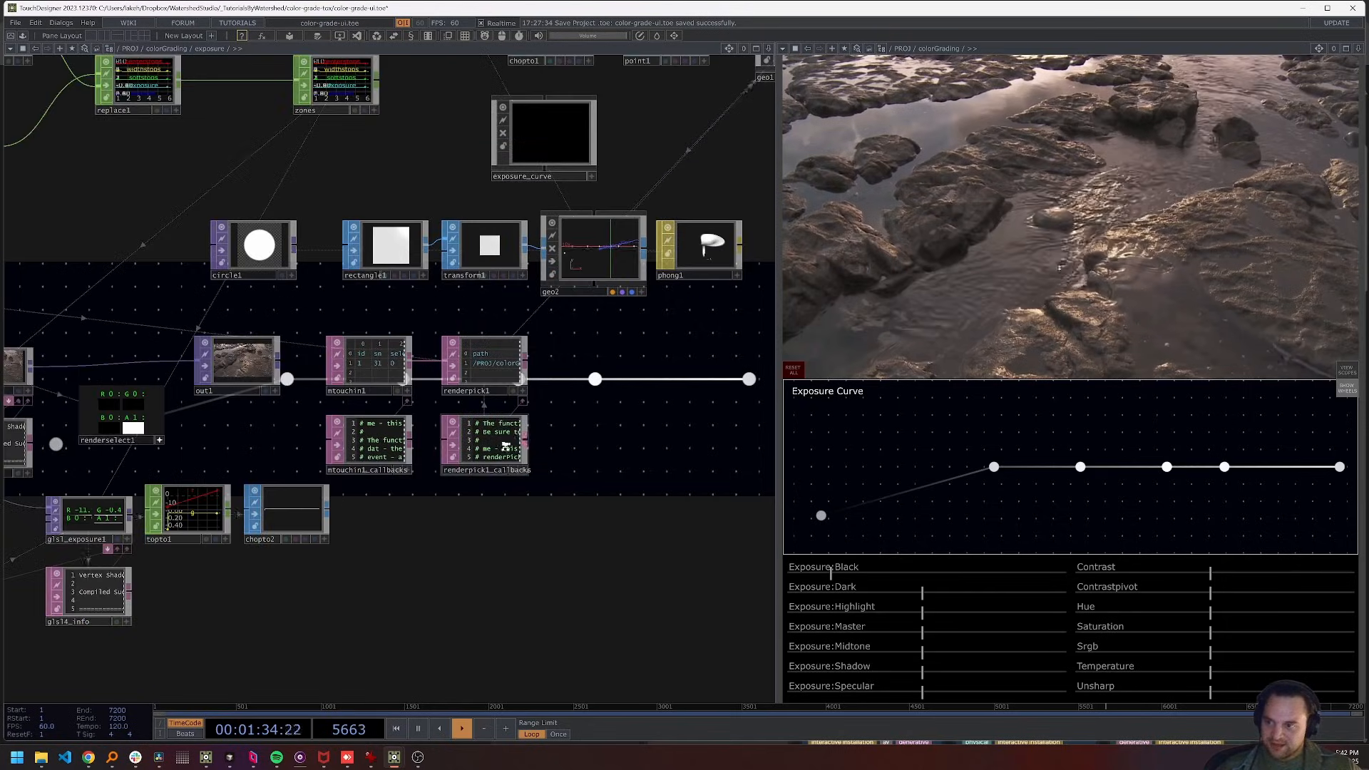
scroll(504, 445, "up", 8)
scroll(238, 495, "up", 4)
scroll(259, 504, "down", 2)
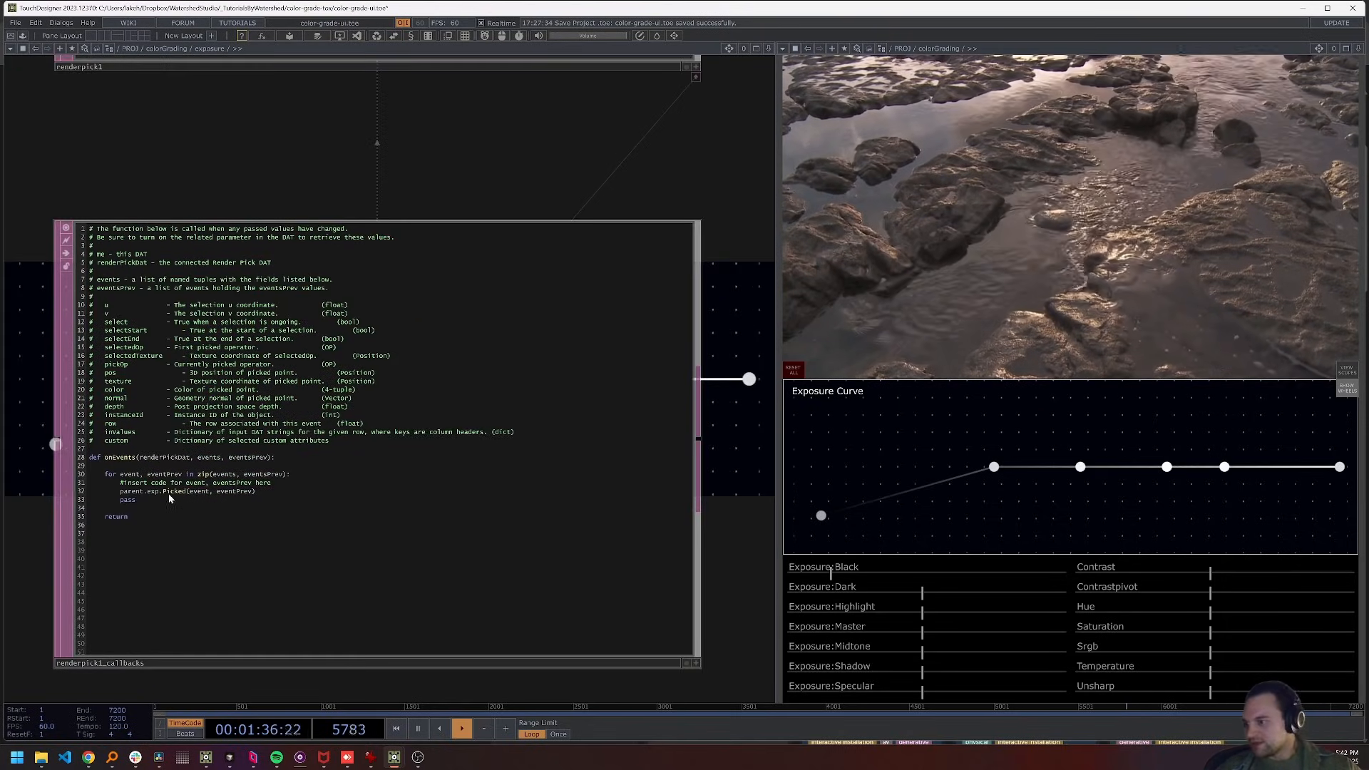
scroll(482, 393, "down", 6)
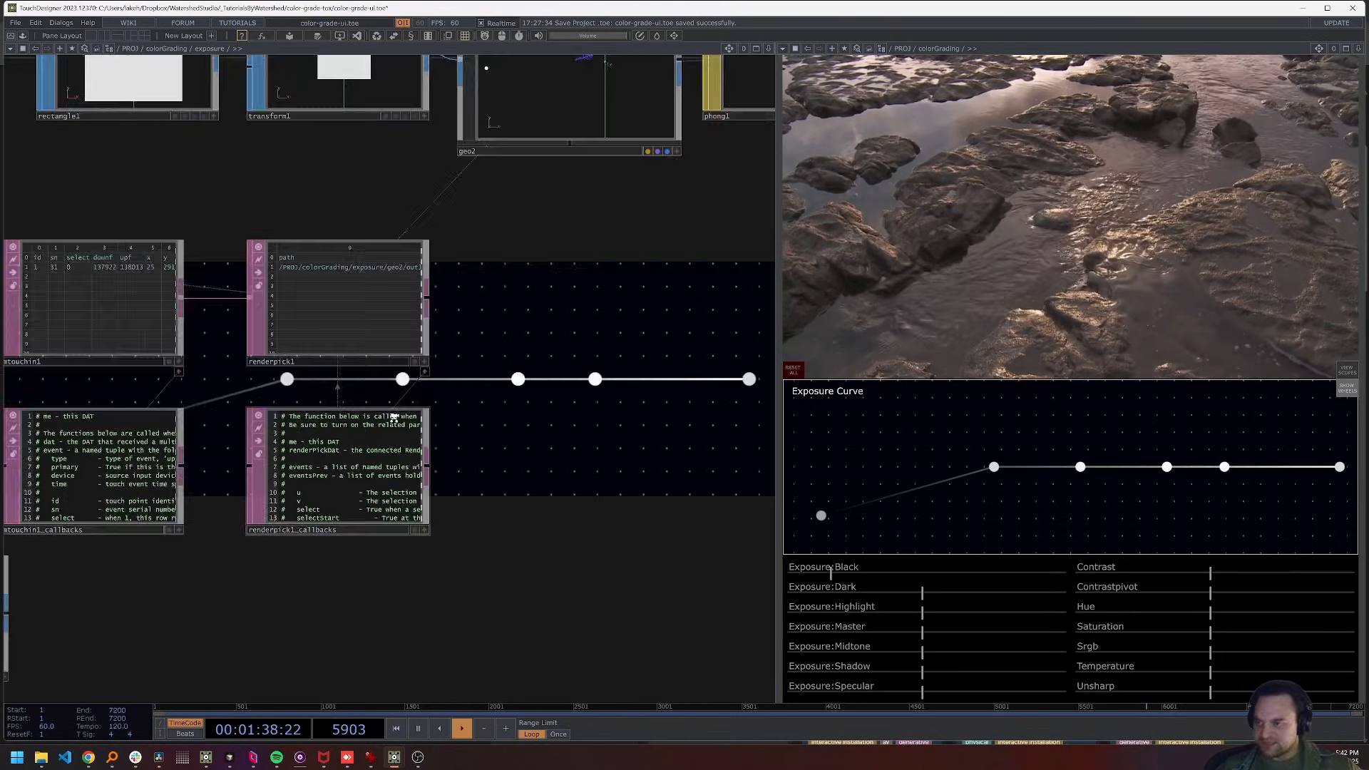
scroll(481, 392, "down", 1)
Open the exposure container's parameters from inside its network, review the Circle page, and close the window
left_click_drag(309, 287, 484, 358)
right_click(672, 47)
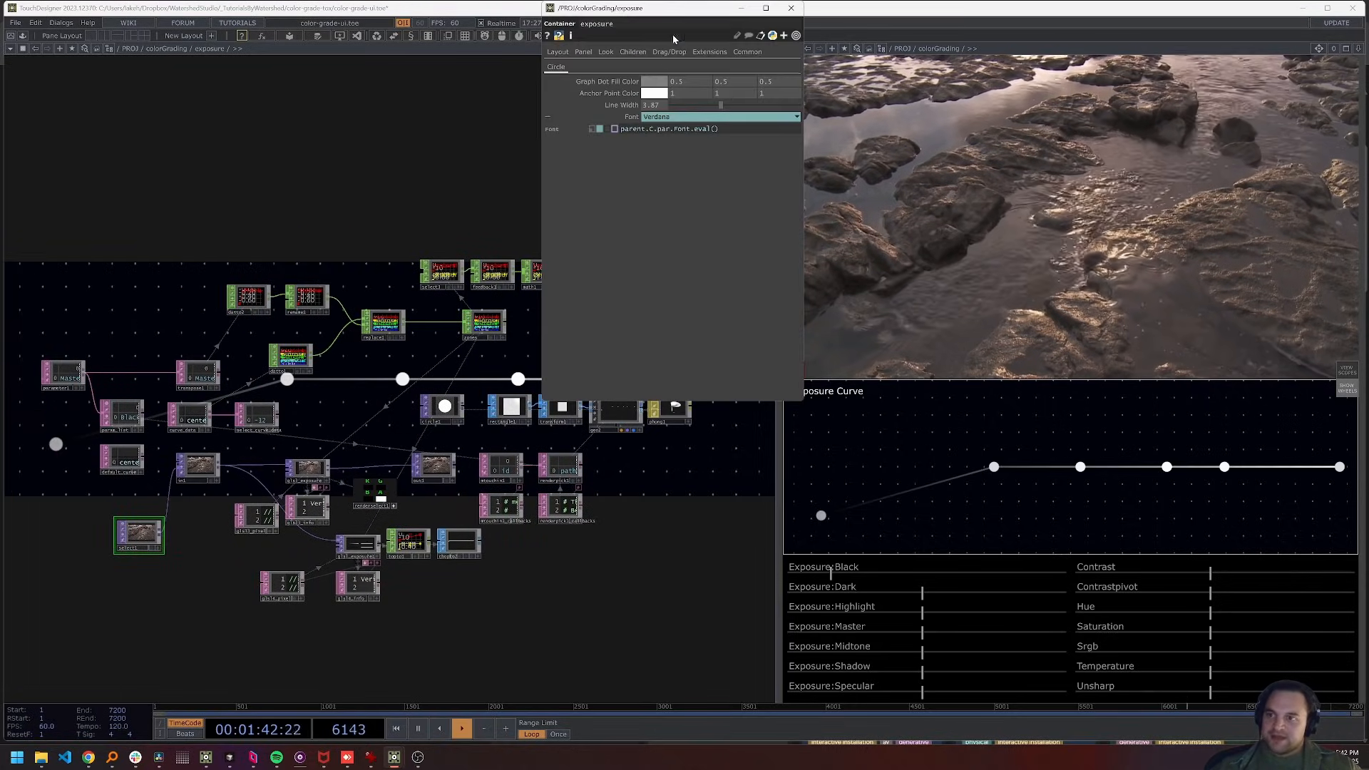
left_click(791, 8)
right_click(216, 49)
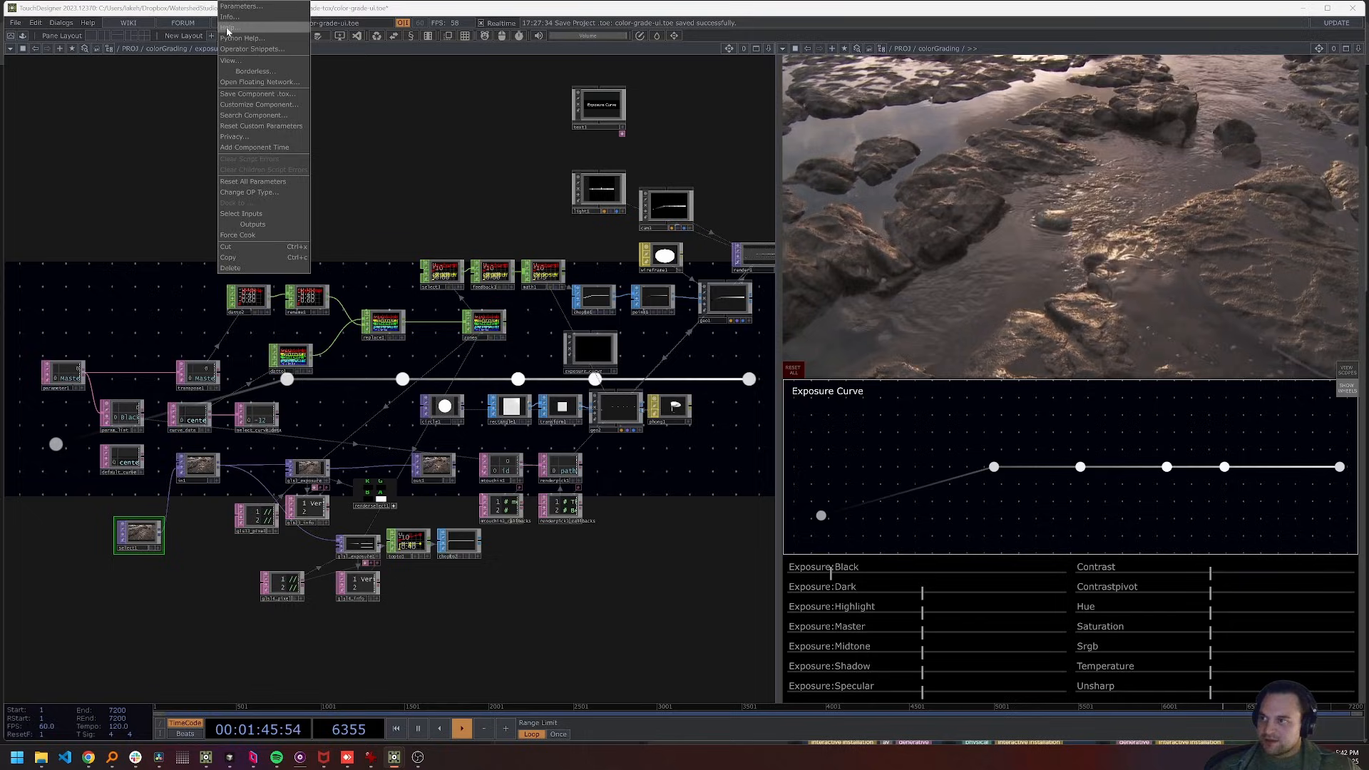
left_click(237, 7)
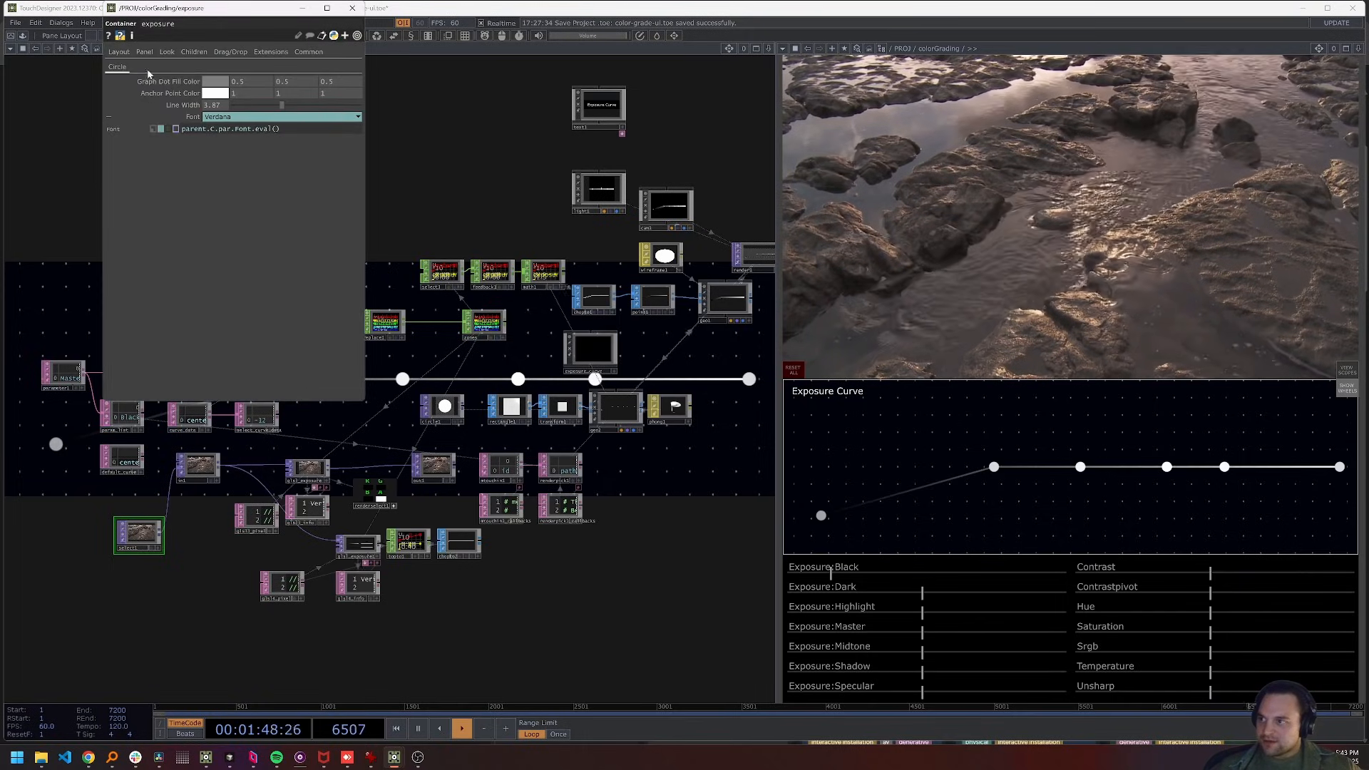
left_click(353, 8)
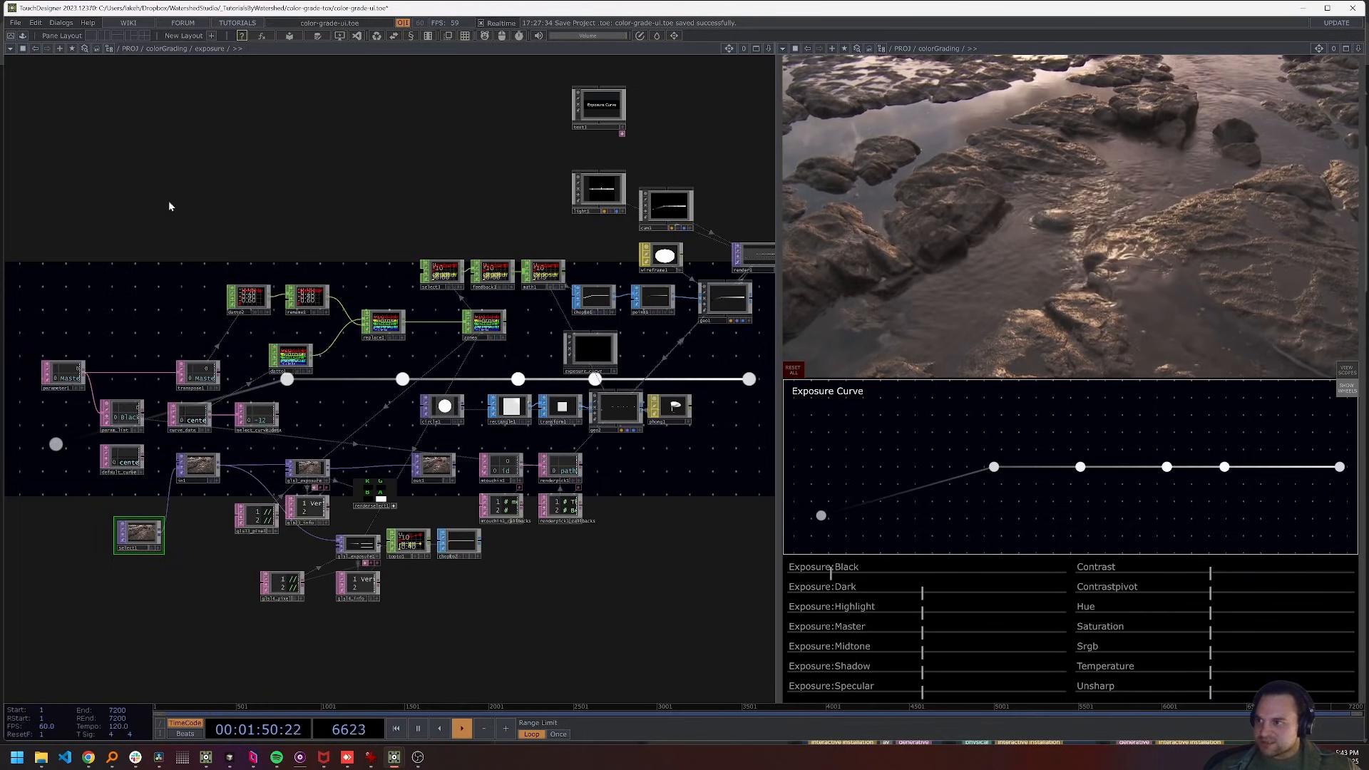
Return to the colorGrading network and display the parameters of the exposure container
left_click_drag(171, 206, 249, 181)
scroll(418, 407, "down", 10)
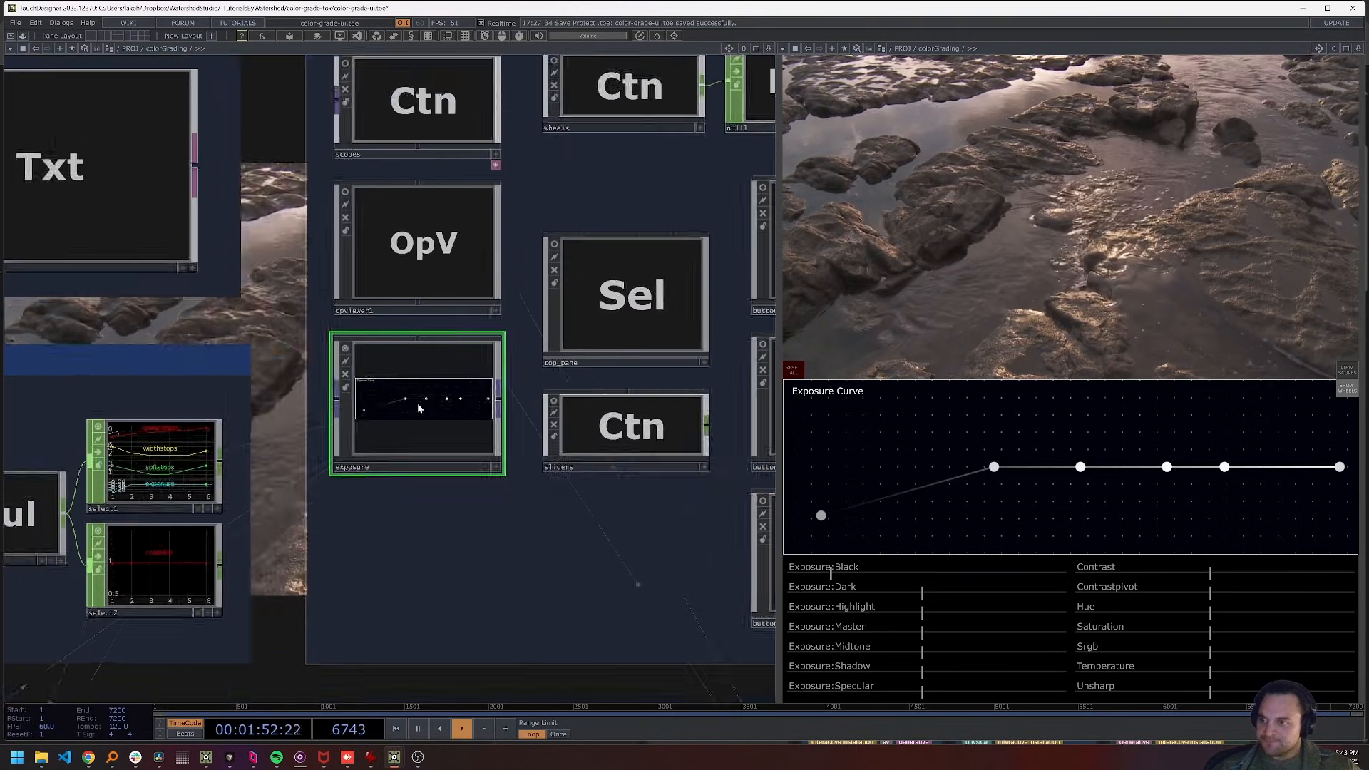
scroll(418, 406, "down", 2)
key("p")
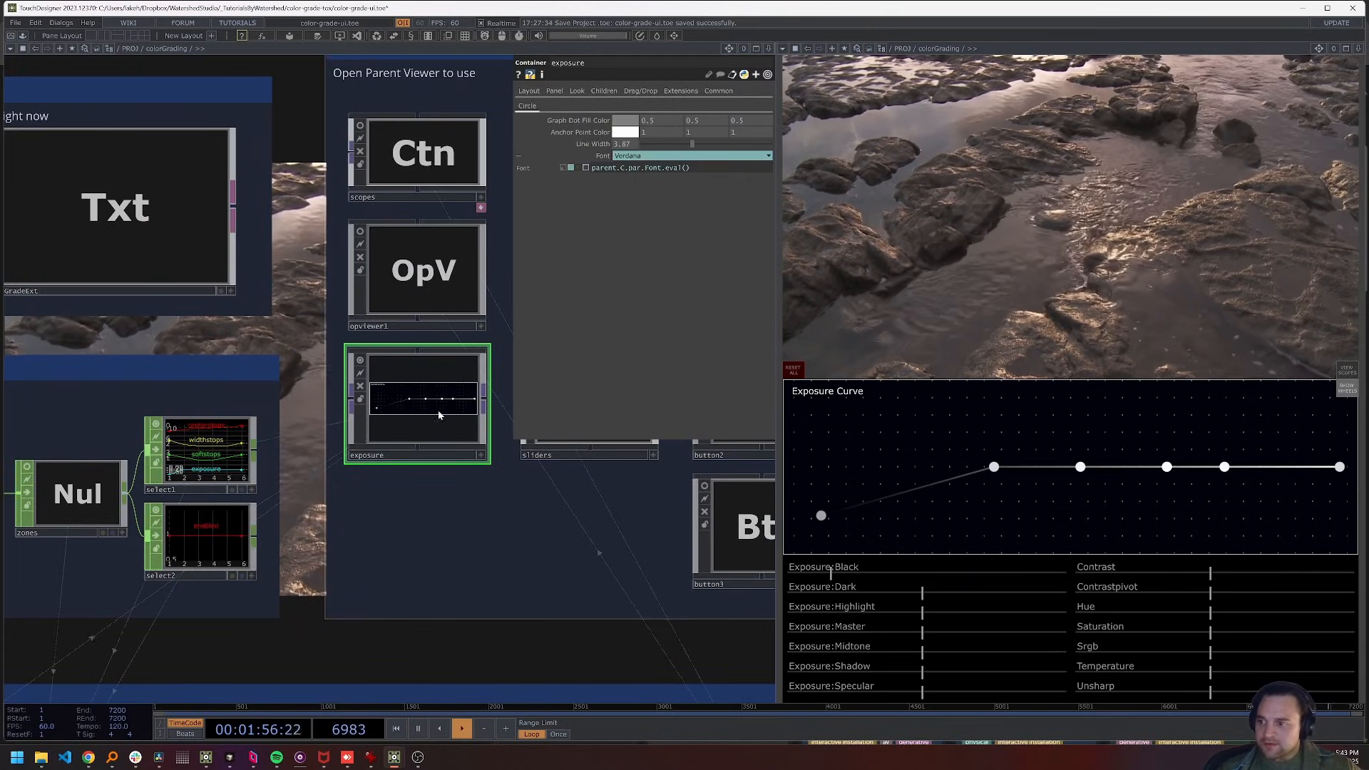
Enter the exposure network and examine the parameter1 table and its settings for pulling the Exposure page parameters
scroll(424, 405, "up", 10)
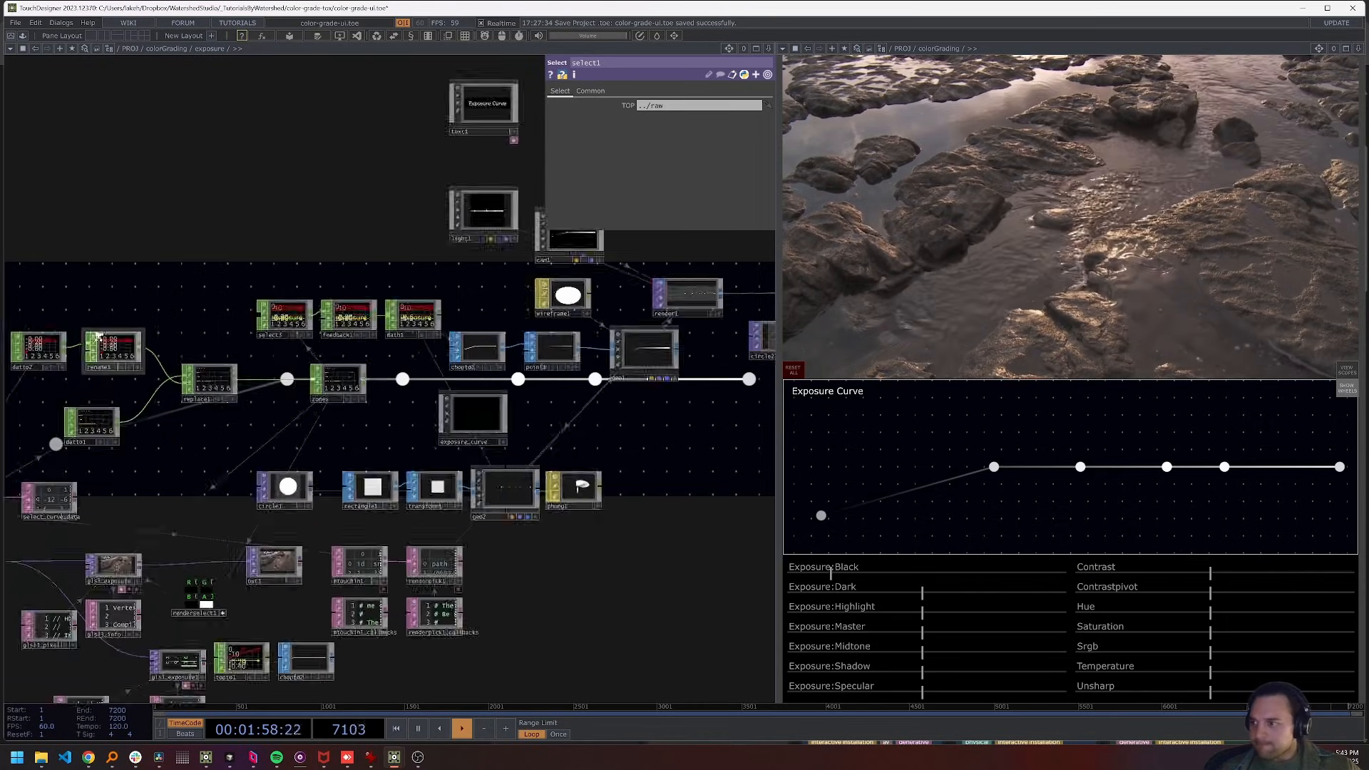
scroll(203, 399, "up", 7)
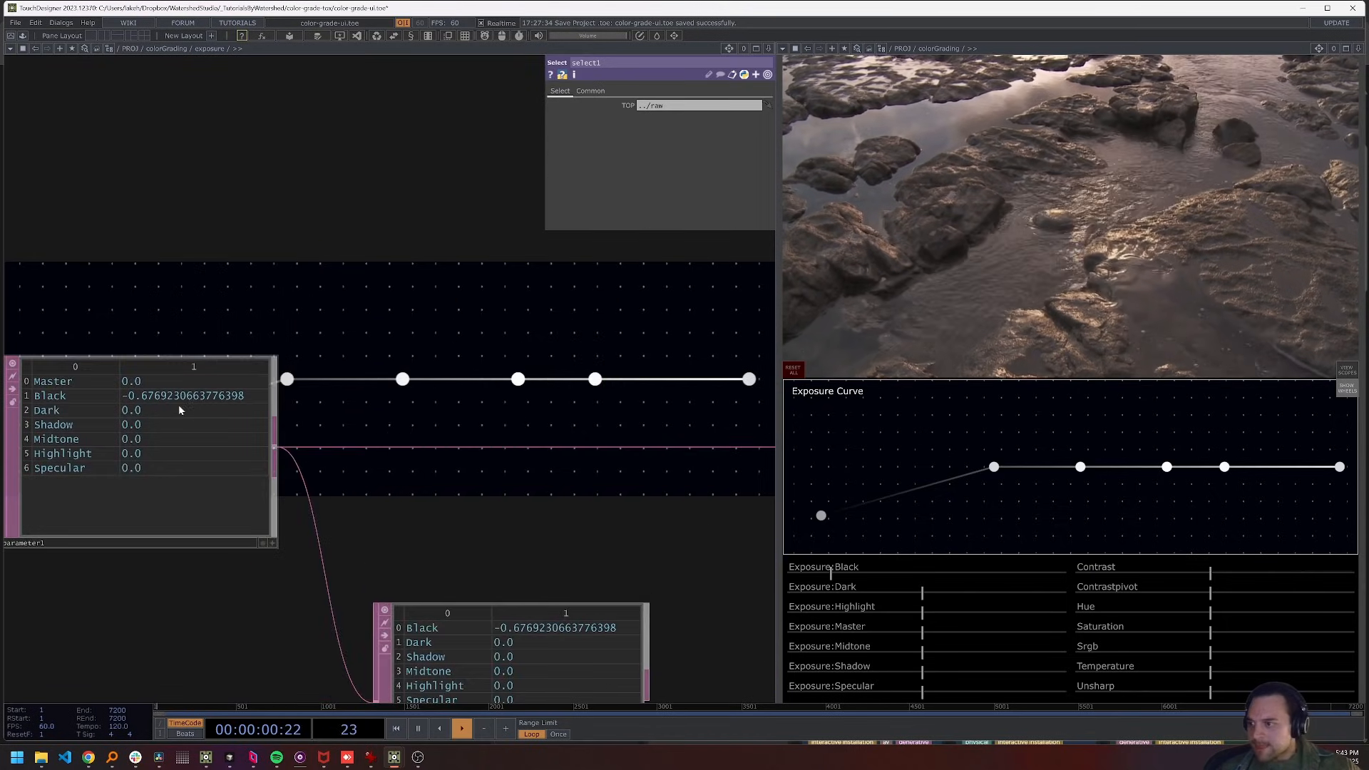
left_click(179, 409)
left_click_drag(401, 216, 632, 173)
left_click_drag(308, 204, 171, 255)
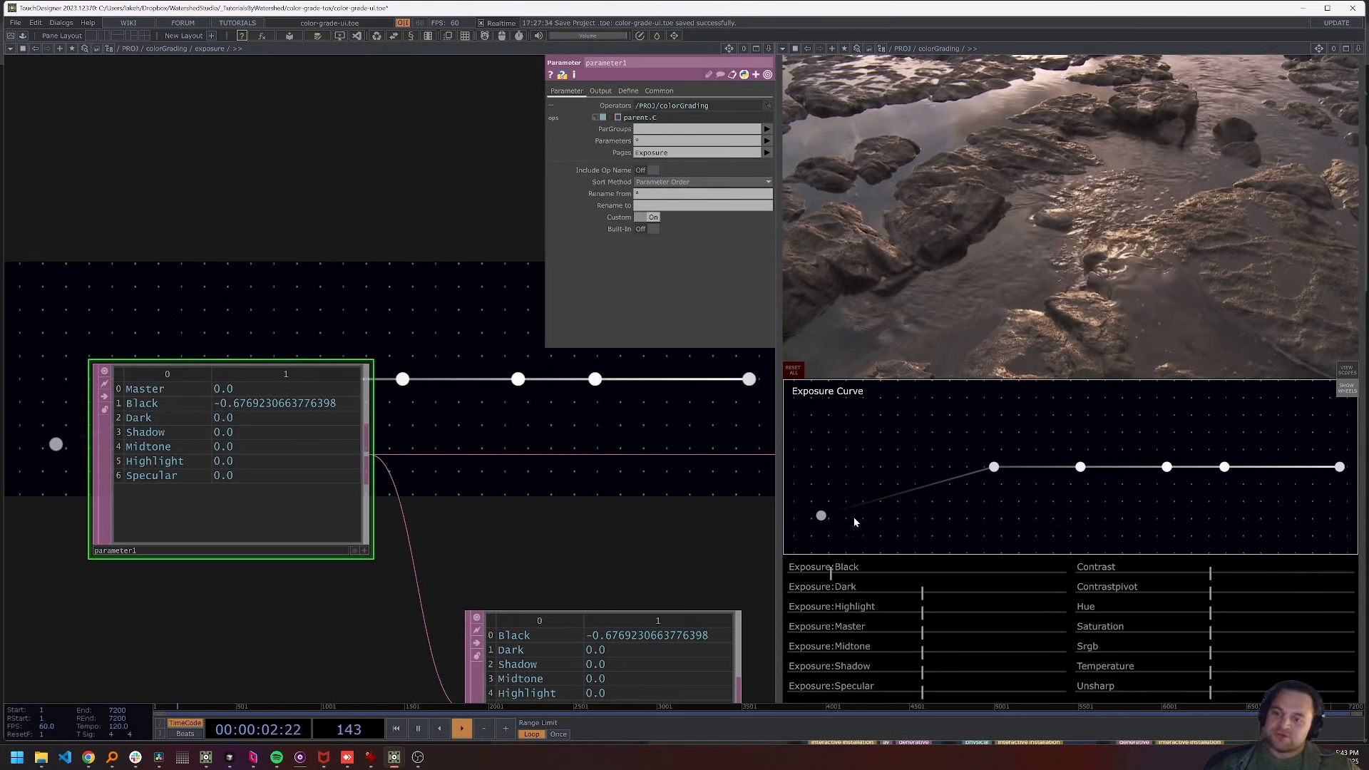
Shift the Black point inward on the Exposure Curve, vary the Exposure:Black slider, and leave it near zero
left_click_drag(822, 515, 826, 449)
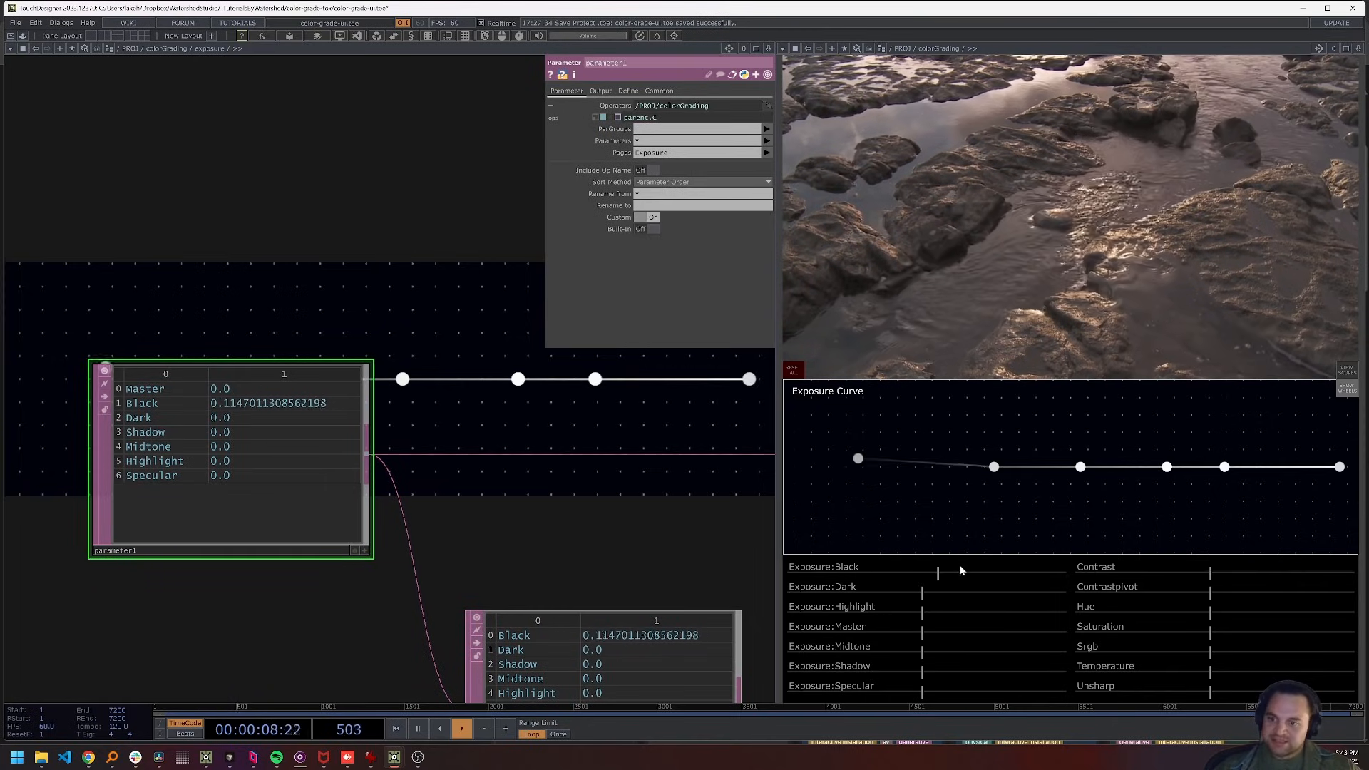
left_click_drag(960, 568, 820, 566)
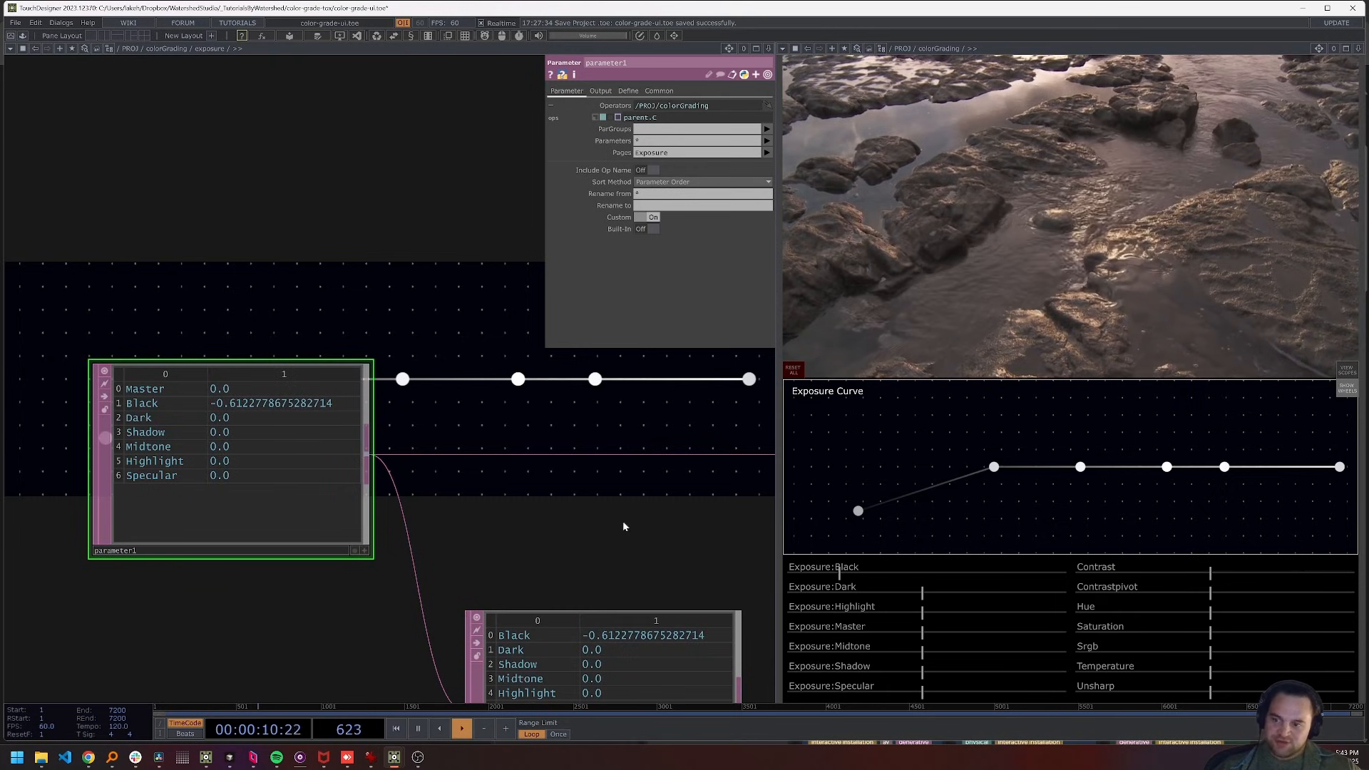
scroll(406, 480, "down", 10)
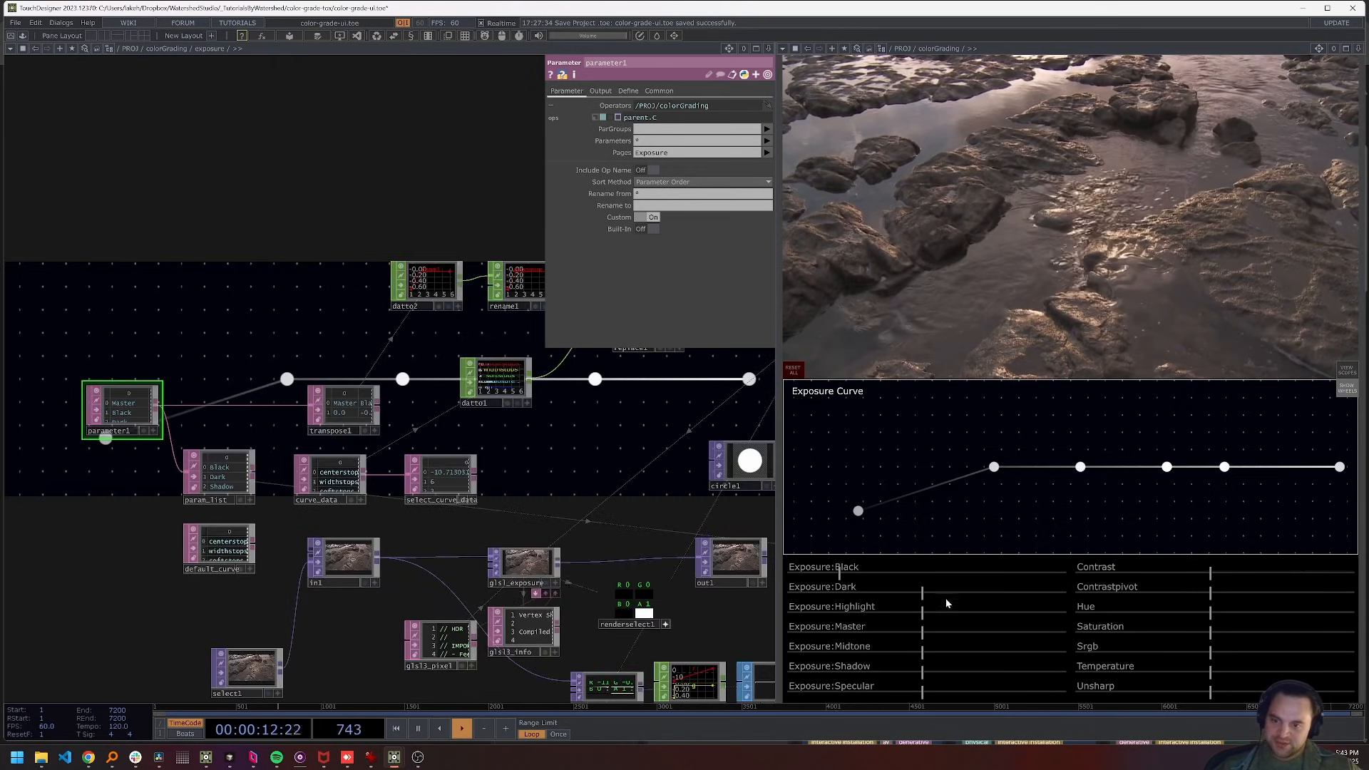
mouse_move(966, 585)
left_mouse_down()
mouse_move(820, 599)
mouse_move(959, 596)
left_mouse_up()
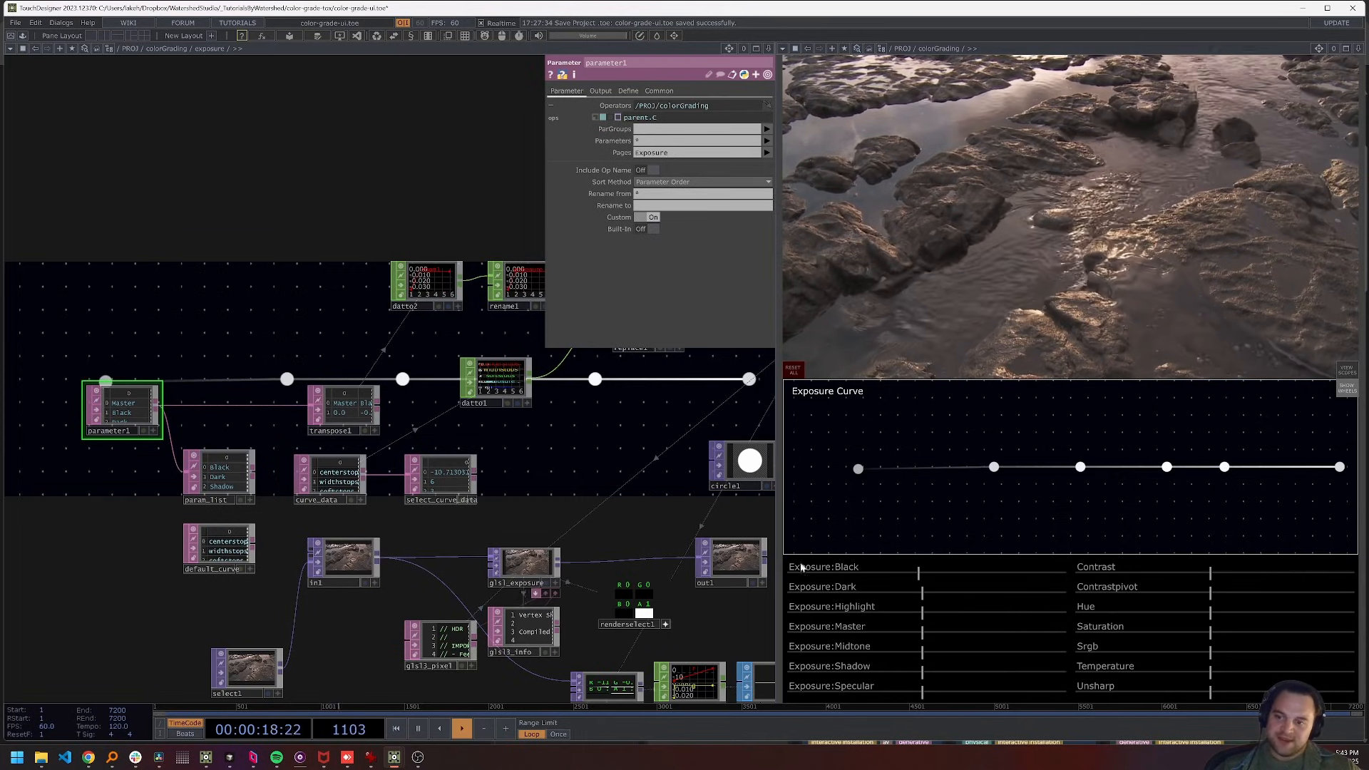
Move the Dark point on the Exposure Curve up, and bring it below the neutral line and closer to Black
left_click_drag(635, 482, 267, 496)
scroll(267, 495, "down", 5)
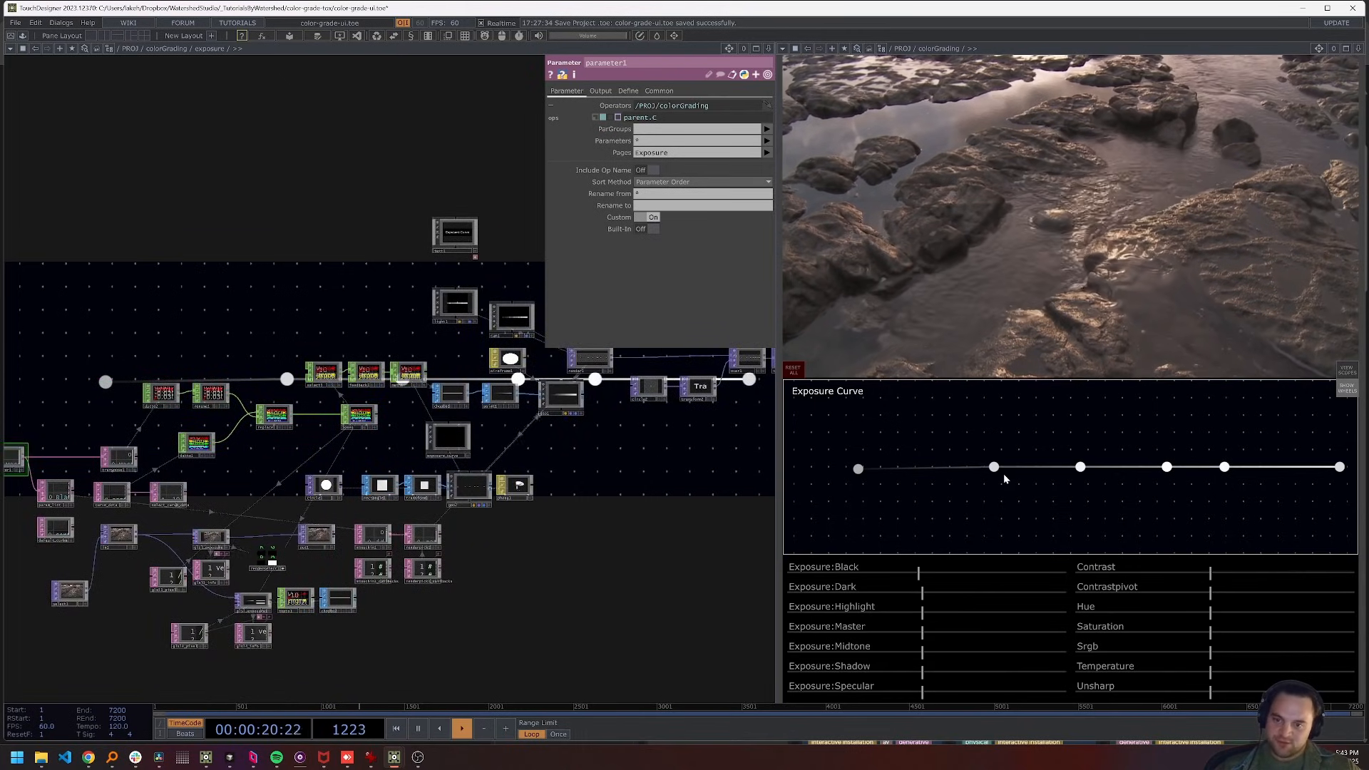
left_click_drag(994, 467, 985, 427)
left_click_drag(958, 483, 928, 498)
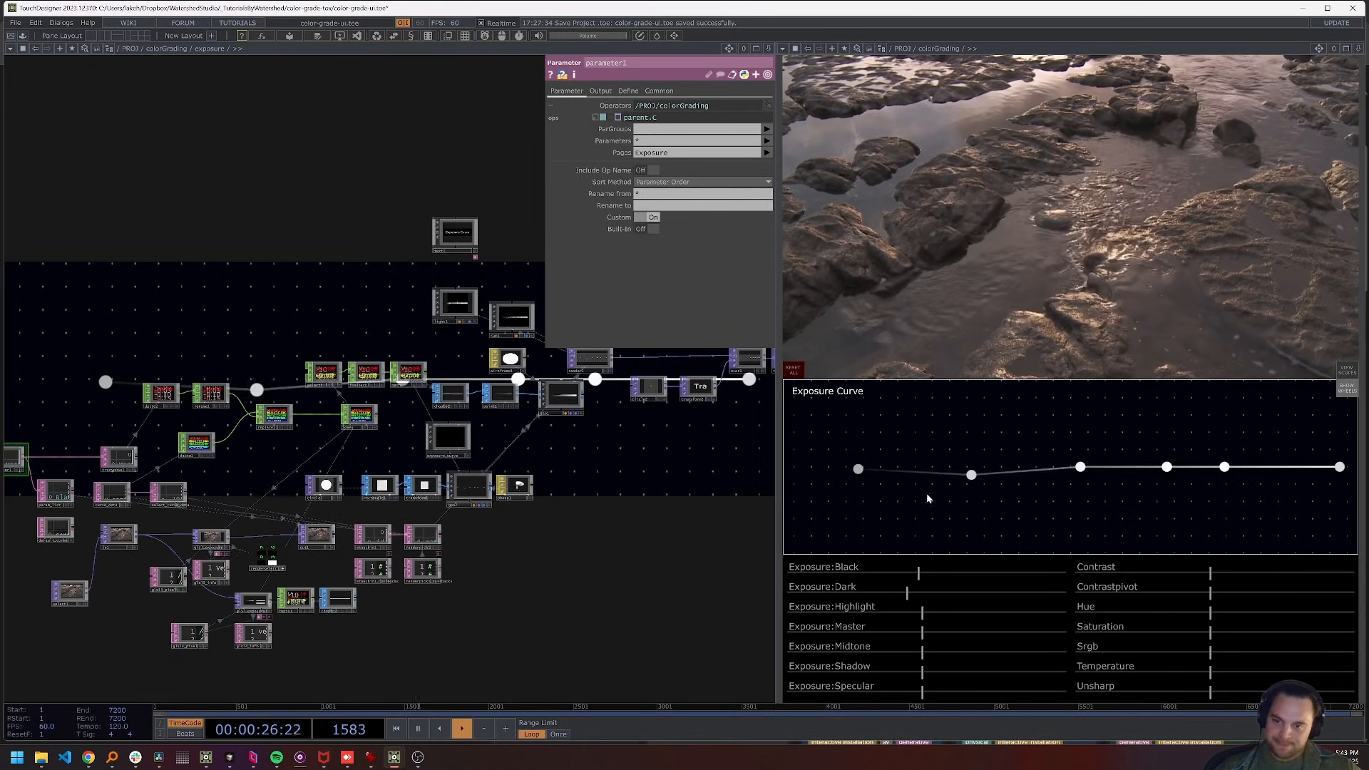
Read the exposure network's extension script, including its Reset and Picked functions
left_click_drag(610, 490, 497, 517)
scroll(670, 610, "up", 8)
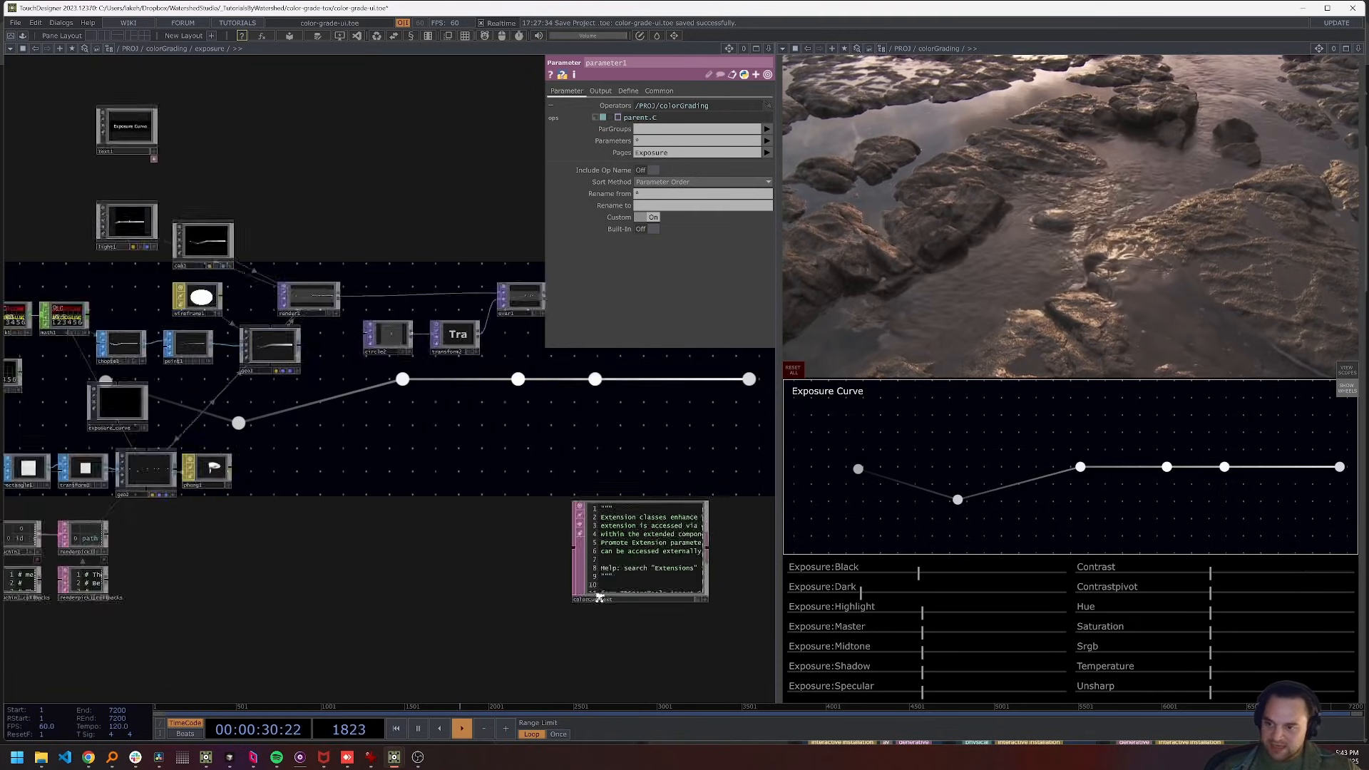
scroll(335, 421, "up", 3)
scroll(291, 429, "up", 3)
scroll(302, 435, "down", 2)
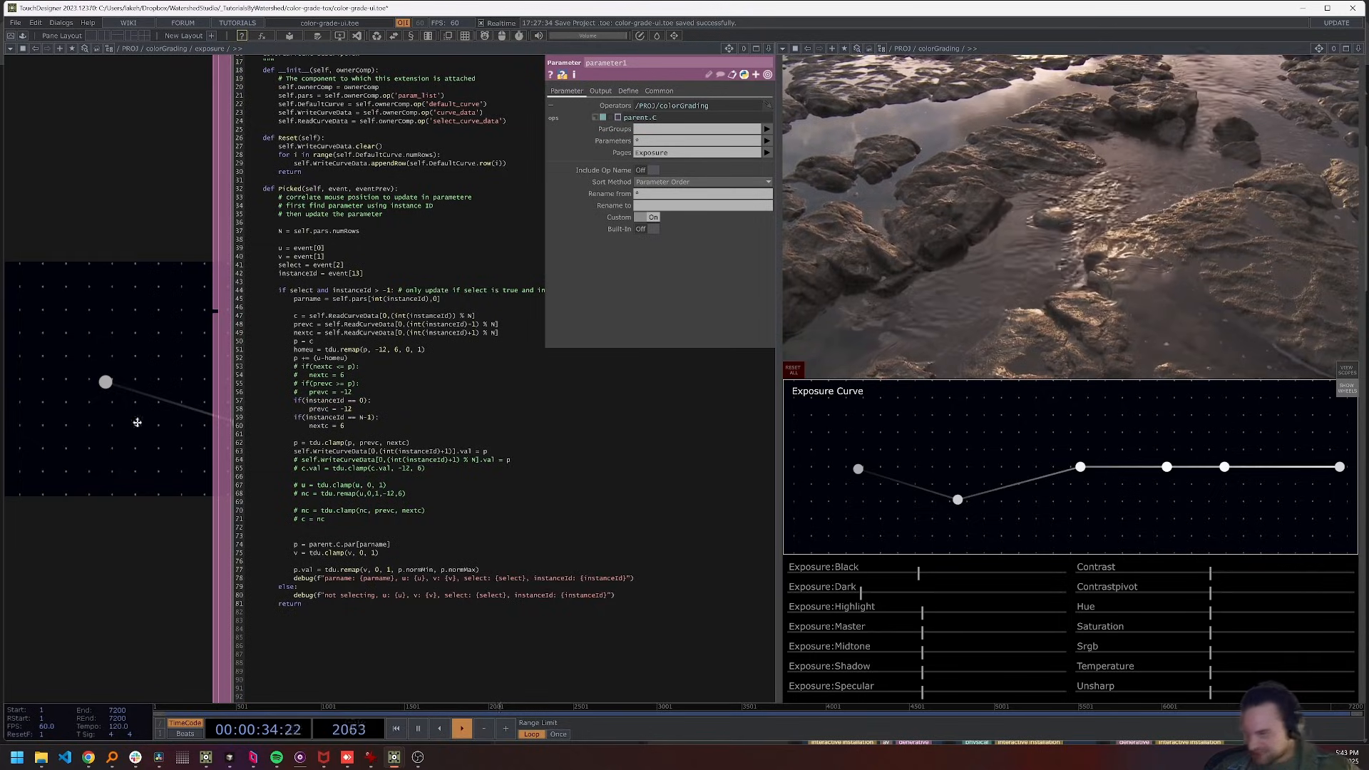
scroll(561, 479, "down", 10)
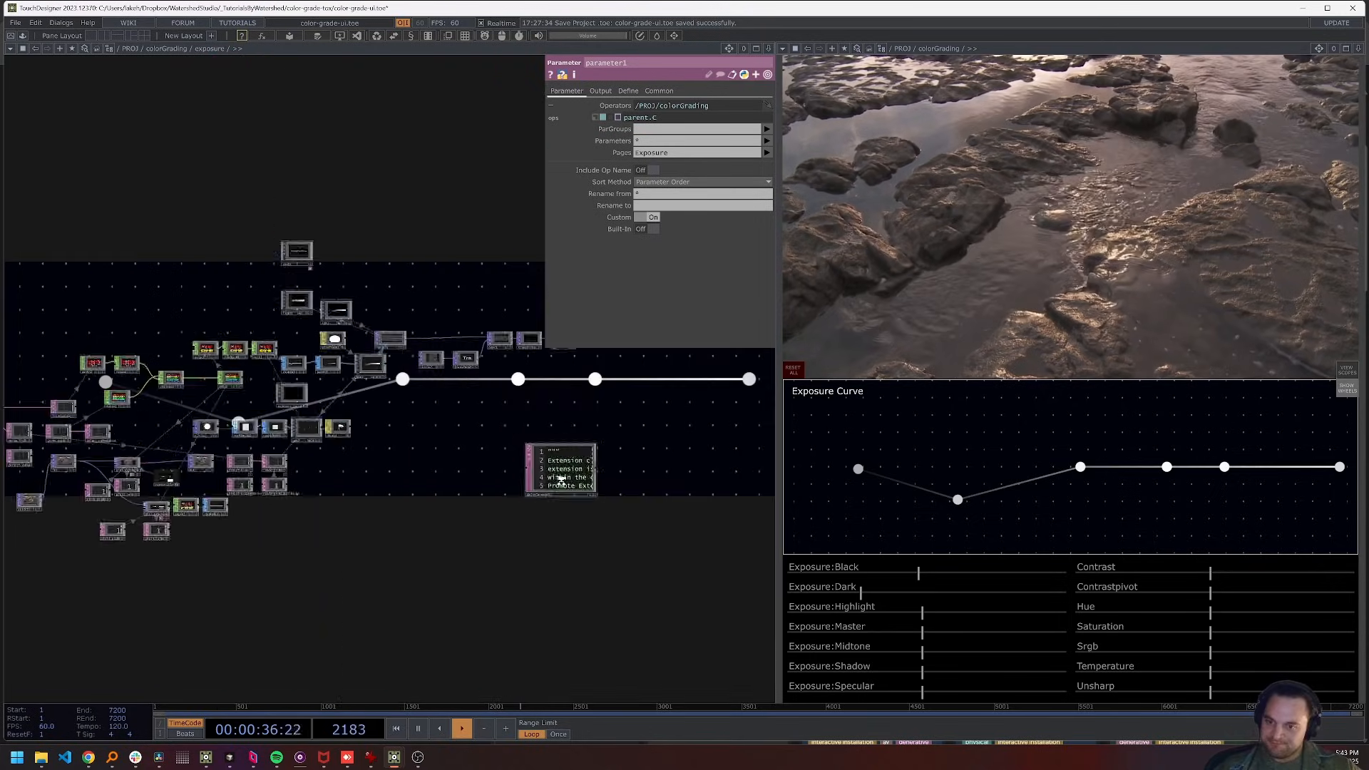
Return to the colorGrading network and switch the grading panel from the Exposure Curve back to the color wheels
scroll(561, 479, "down", 5)
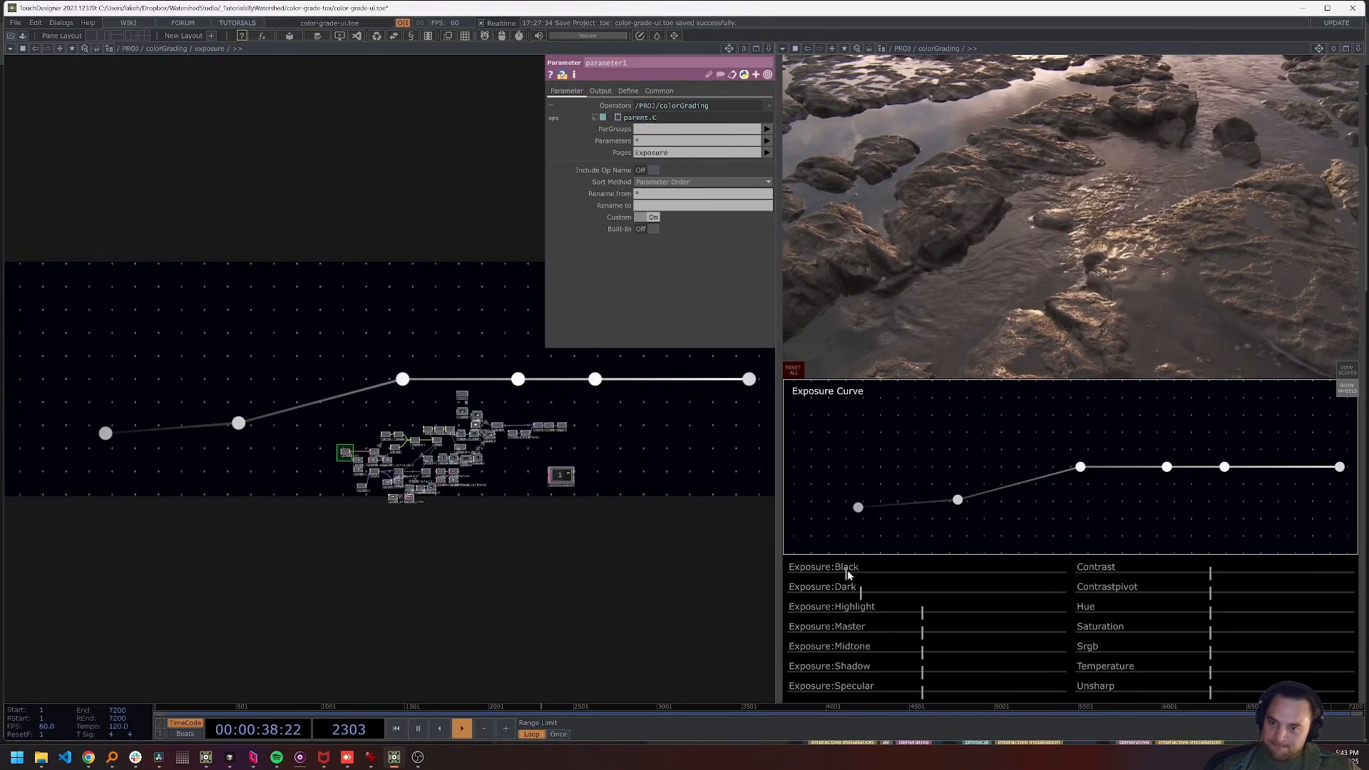
scroll(397, 534, "down", 4)
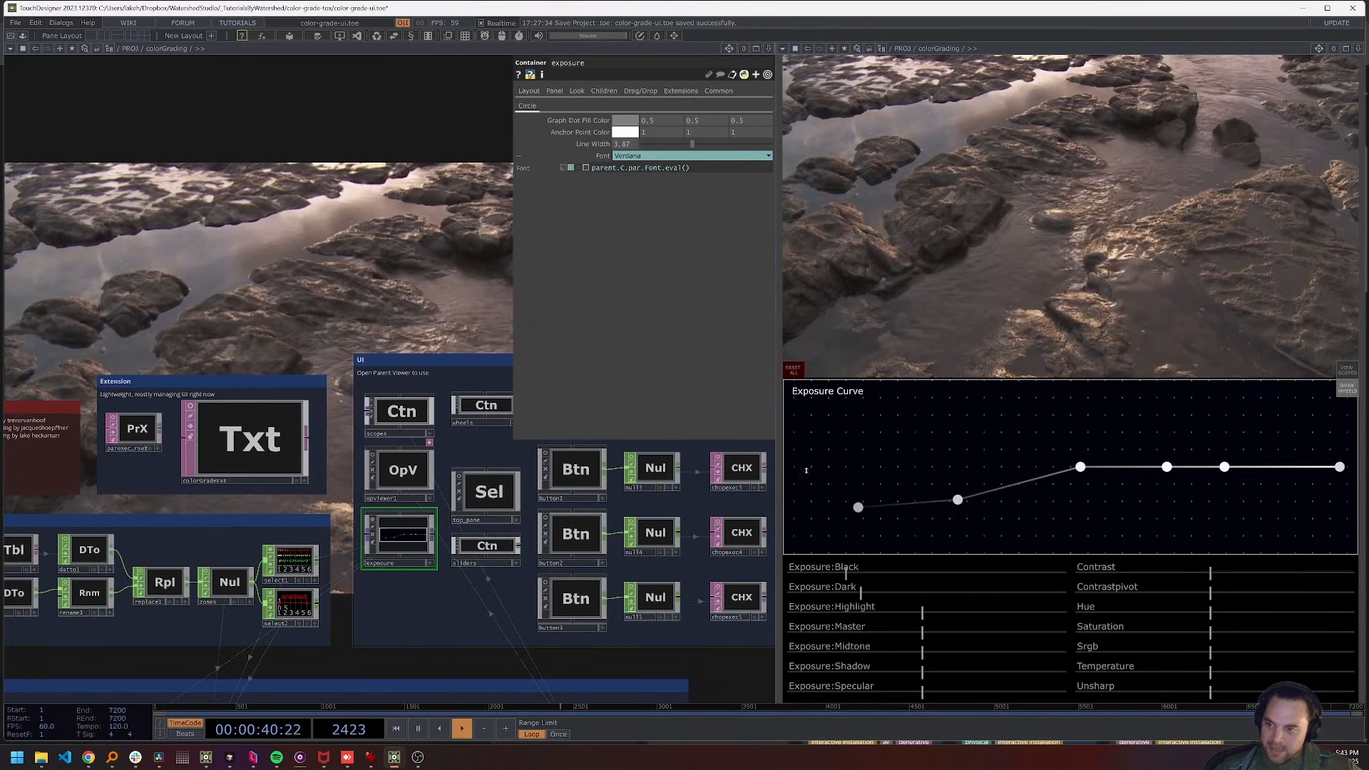
left_click(1347, 387)
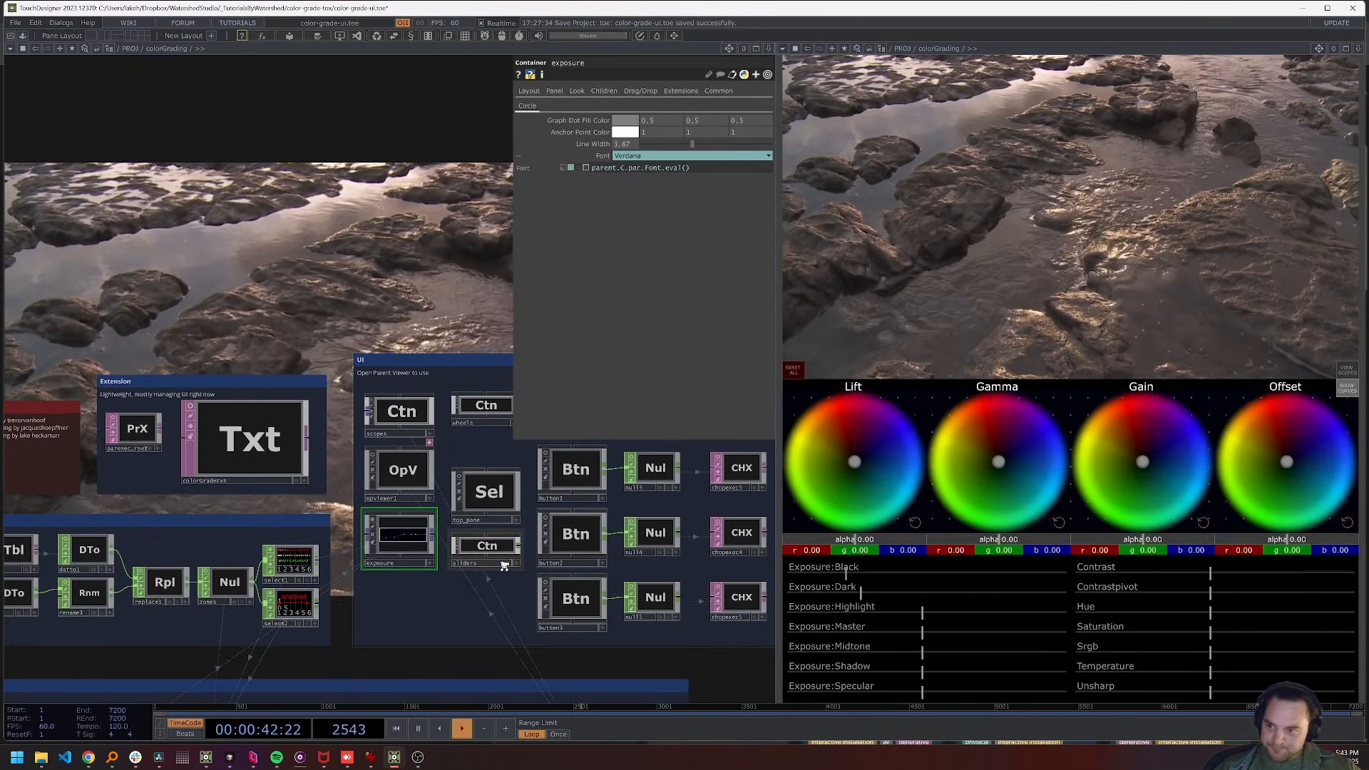
Enter the sliders container and examine its sliders and exposure_sliders components
scroll(504, 566, "up", 5)
left_click_drag(445, 610, 309, 612)
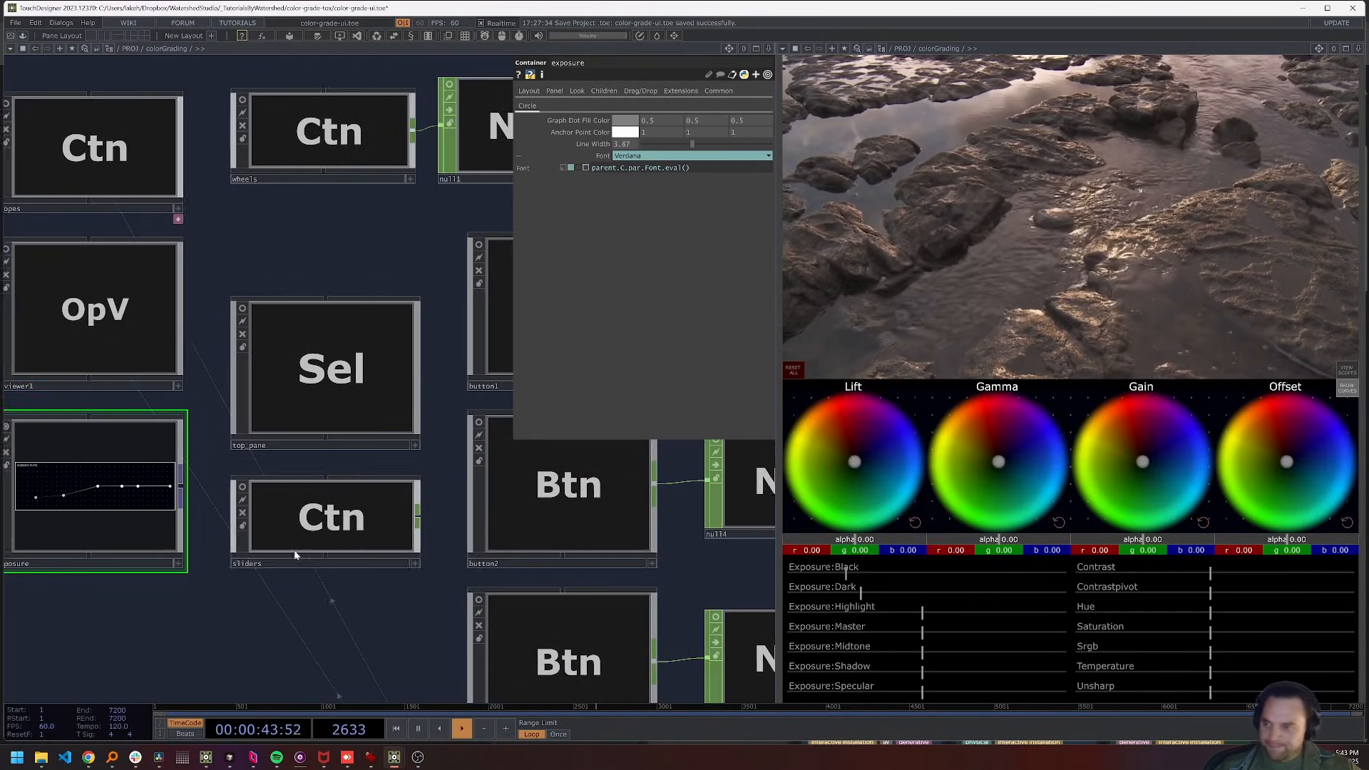
left_click(292, 488)
key("i")
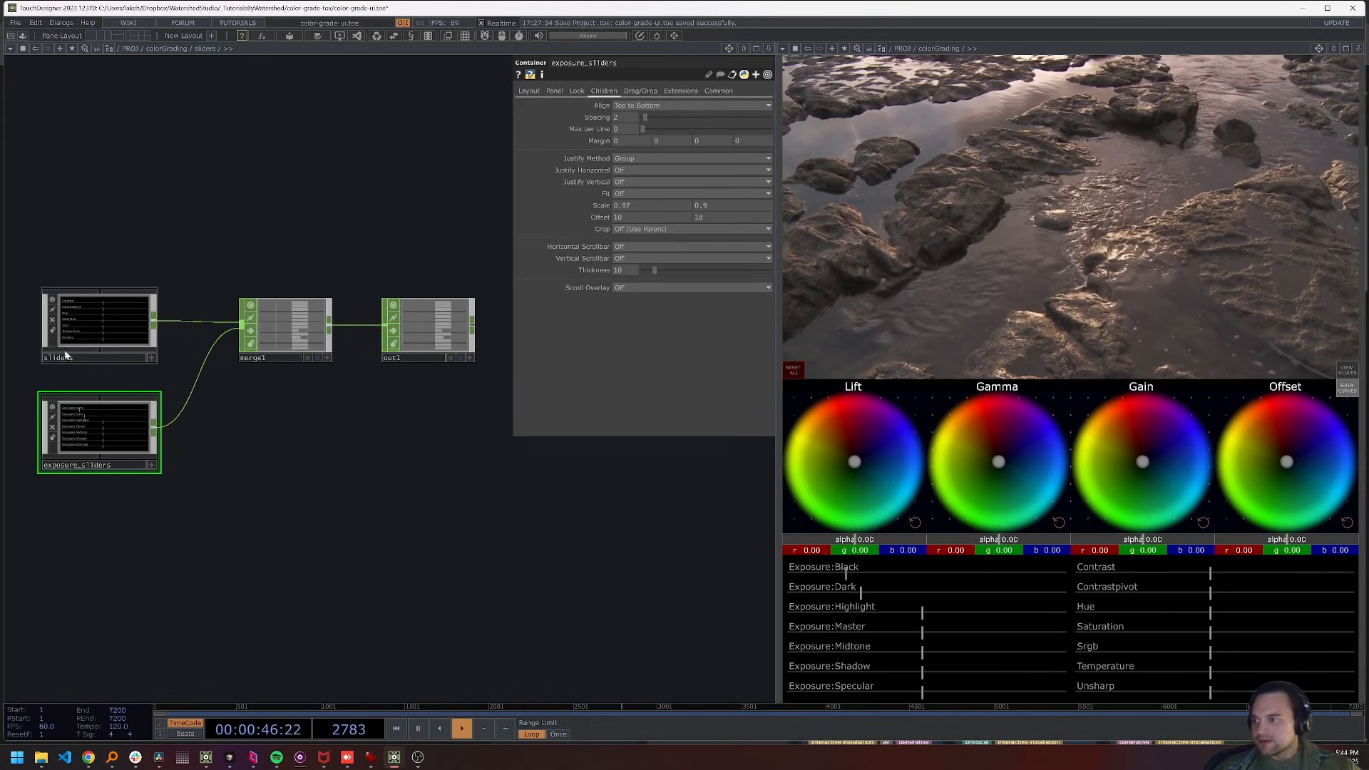
scroll(65, 355, "up", 5)
scroll(308, 325, "down", 3)
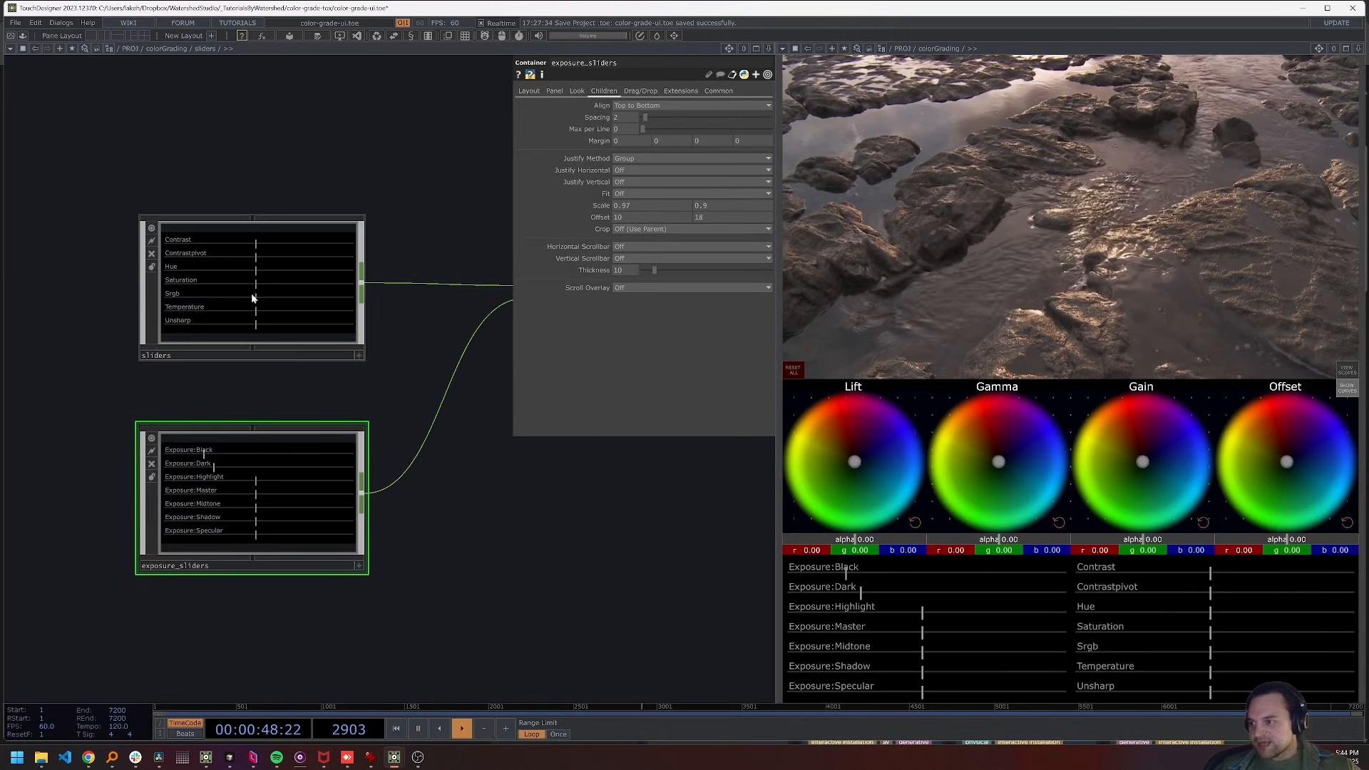
Go back to the colorGrading network and look over the button, null and CHOP Execute nodes in the UI group
scroll(254, 298, "down", 10)
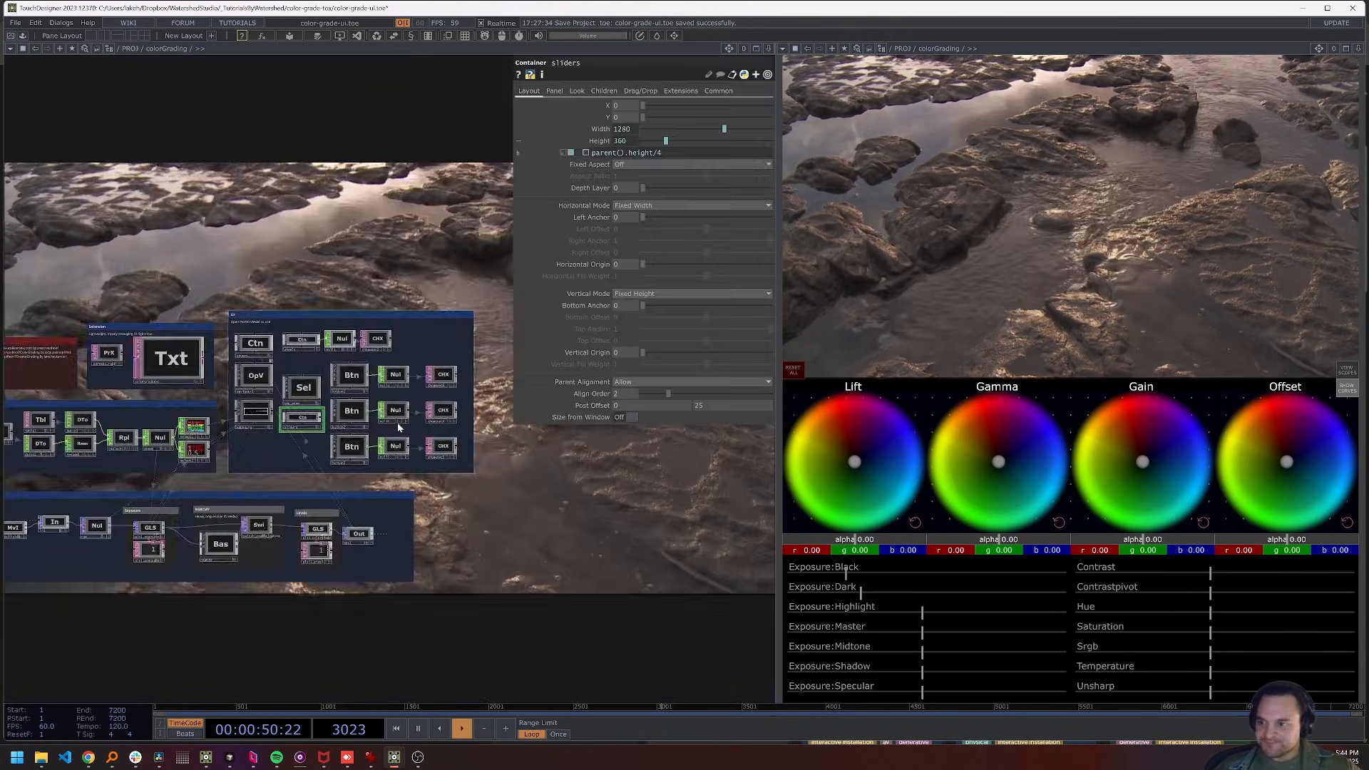
scroll(399, 428, "up", 8)
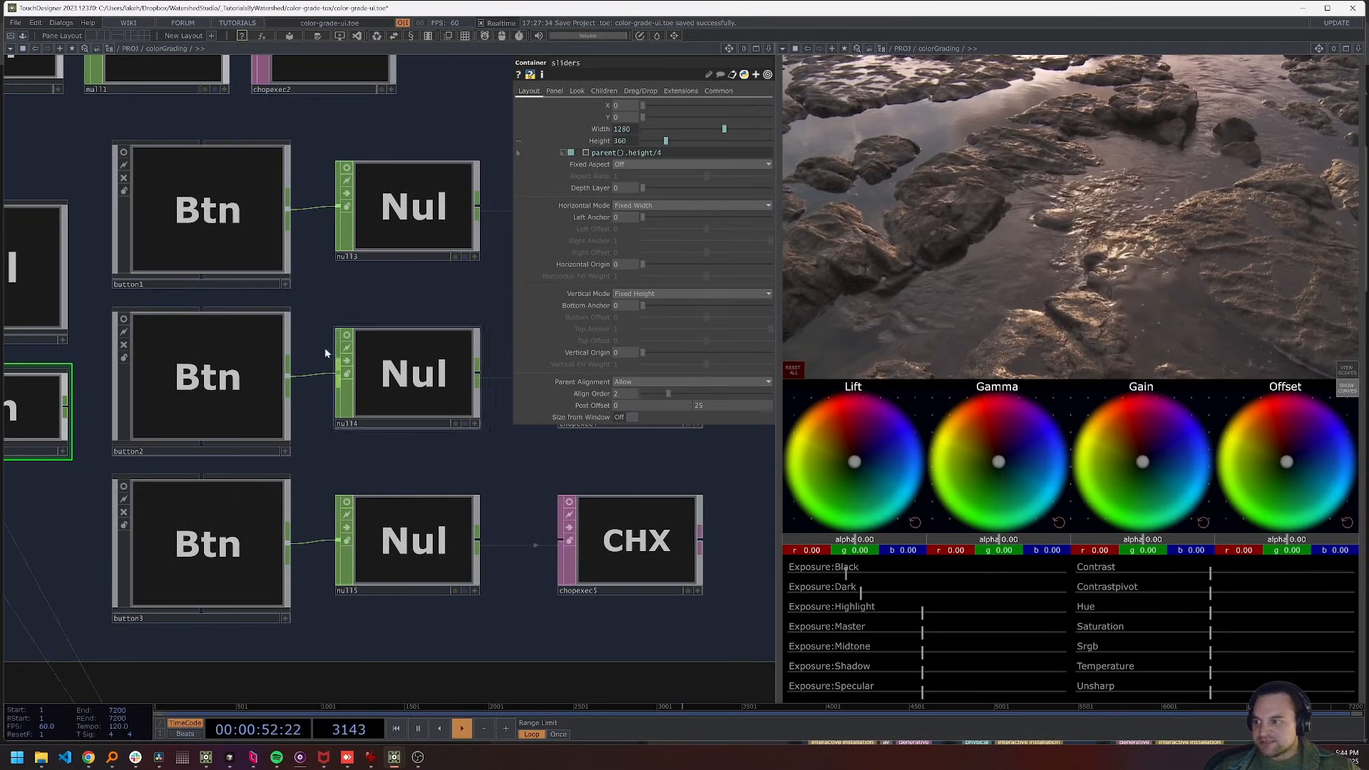
left_click_drag(45, 515, 282, 559)
scroll(169, 441, "down", 3)
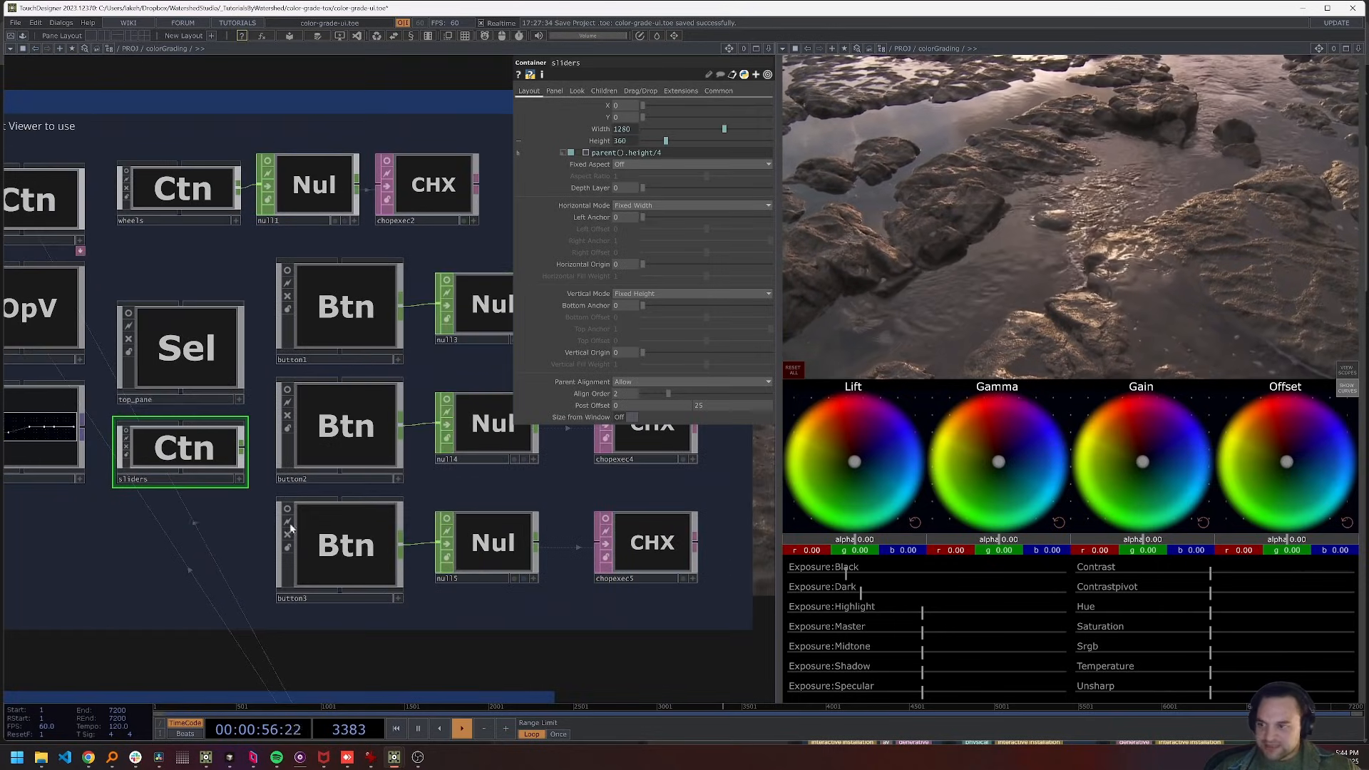
Enter the inner sliders component and examine the null1 parameter list, parameter1, table1 and replicator1 with its callbacks
key("i")
left_click(75, 301)
key("i")
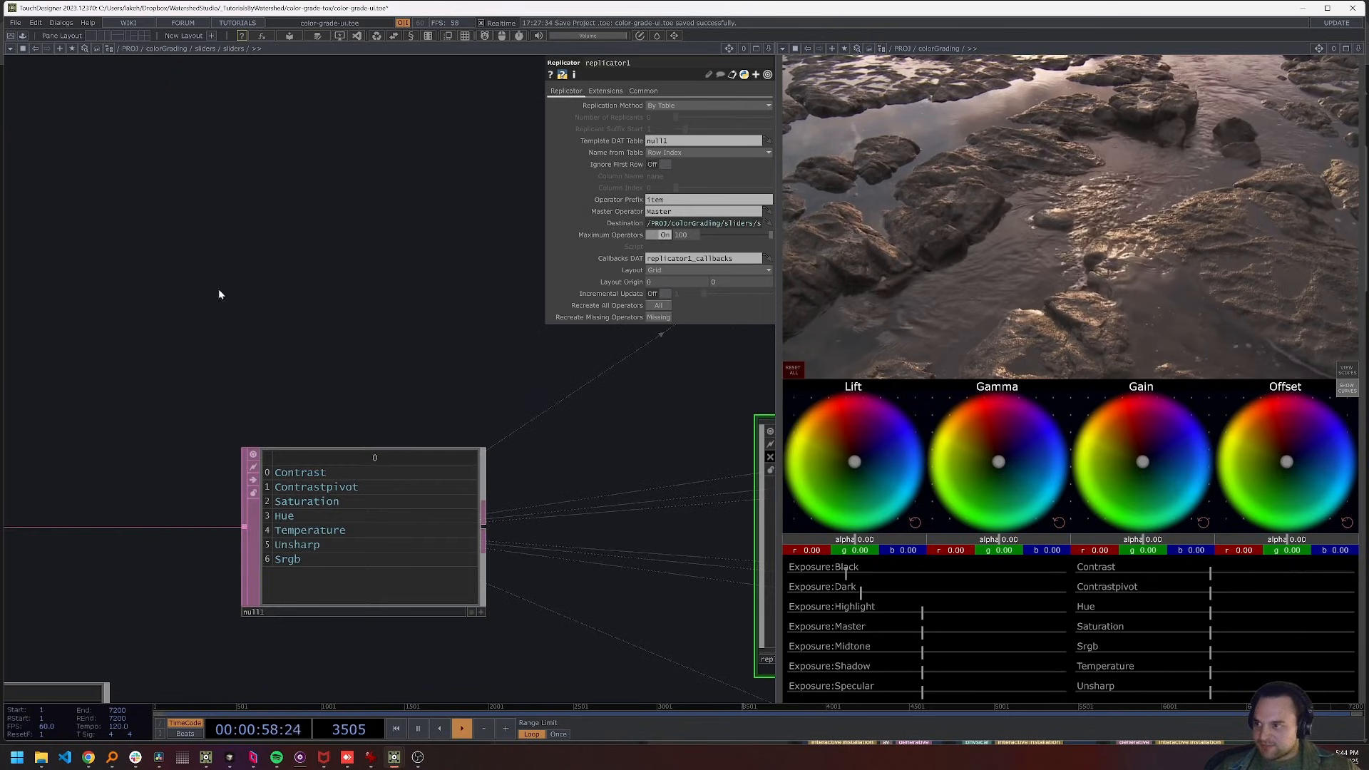
scroll(694, 457, "down", 4)
left_click_drag(686, 514, 505, 513)
scroll(394, 529, "up", 6)
middle_click_drag(639, 519, 150, 549)
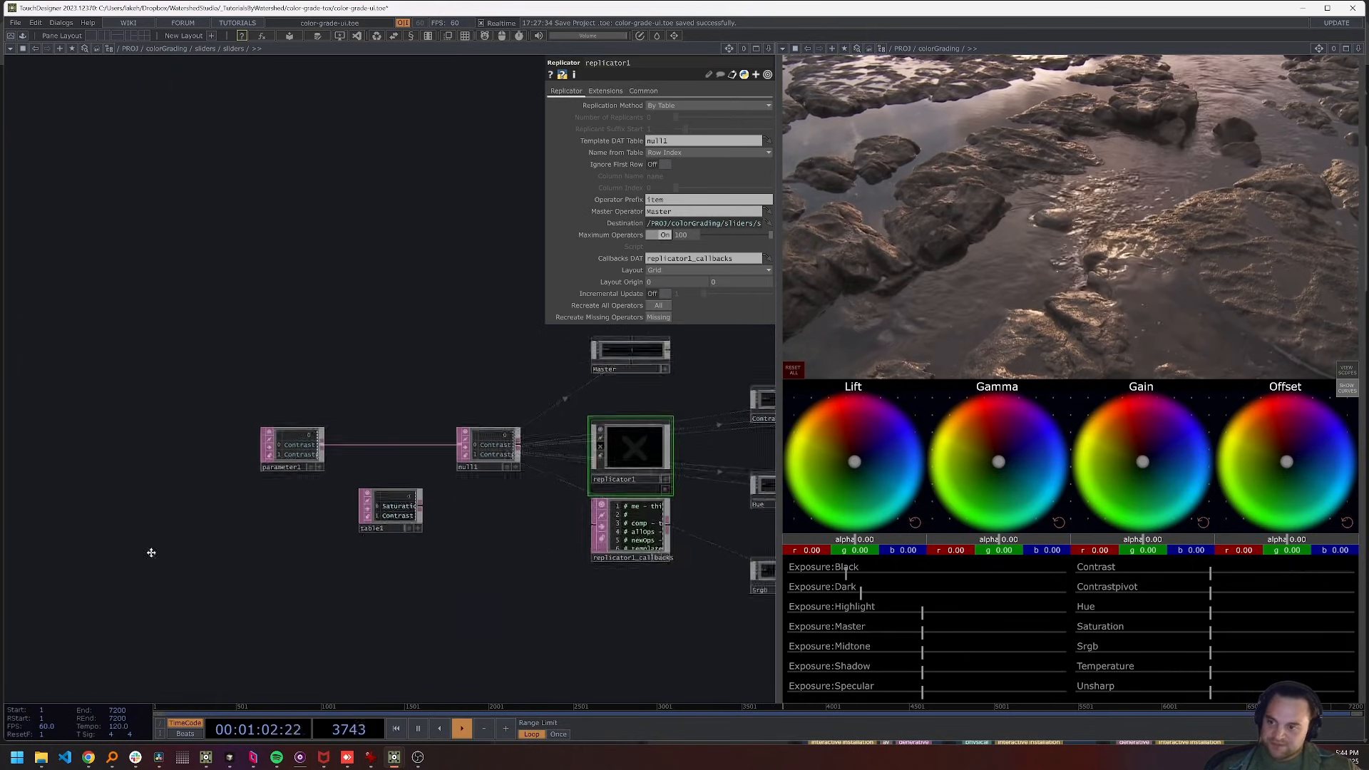
Enter the replicated Contrast slider and examine its bidirectional update, Reset and slider node groups
left_click_drag(763, 381, 553, 388)
middle_click_drag(554, 388, 713, 392)
left_click(451, 435)
key("i")
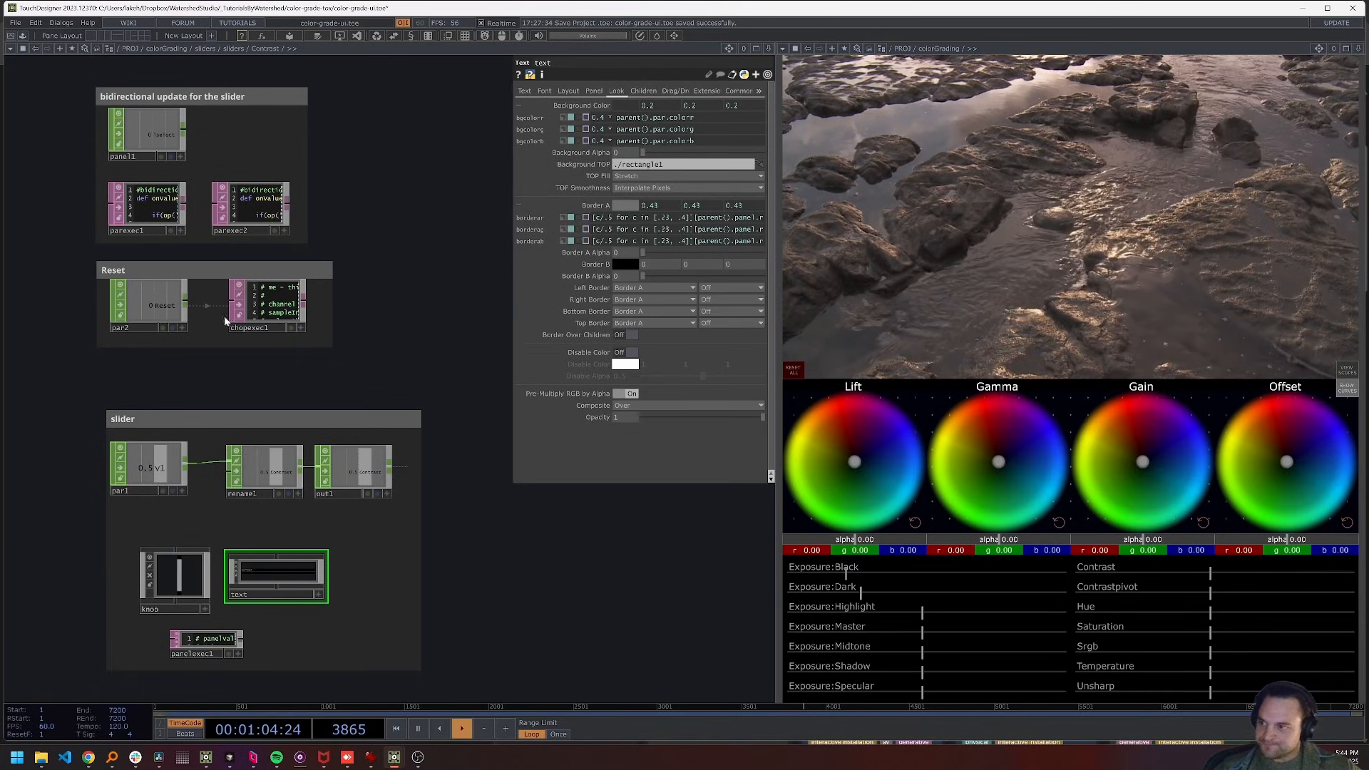
scroll(154, 281, "up", 5)
scroll(156, 281, "down", 3)
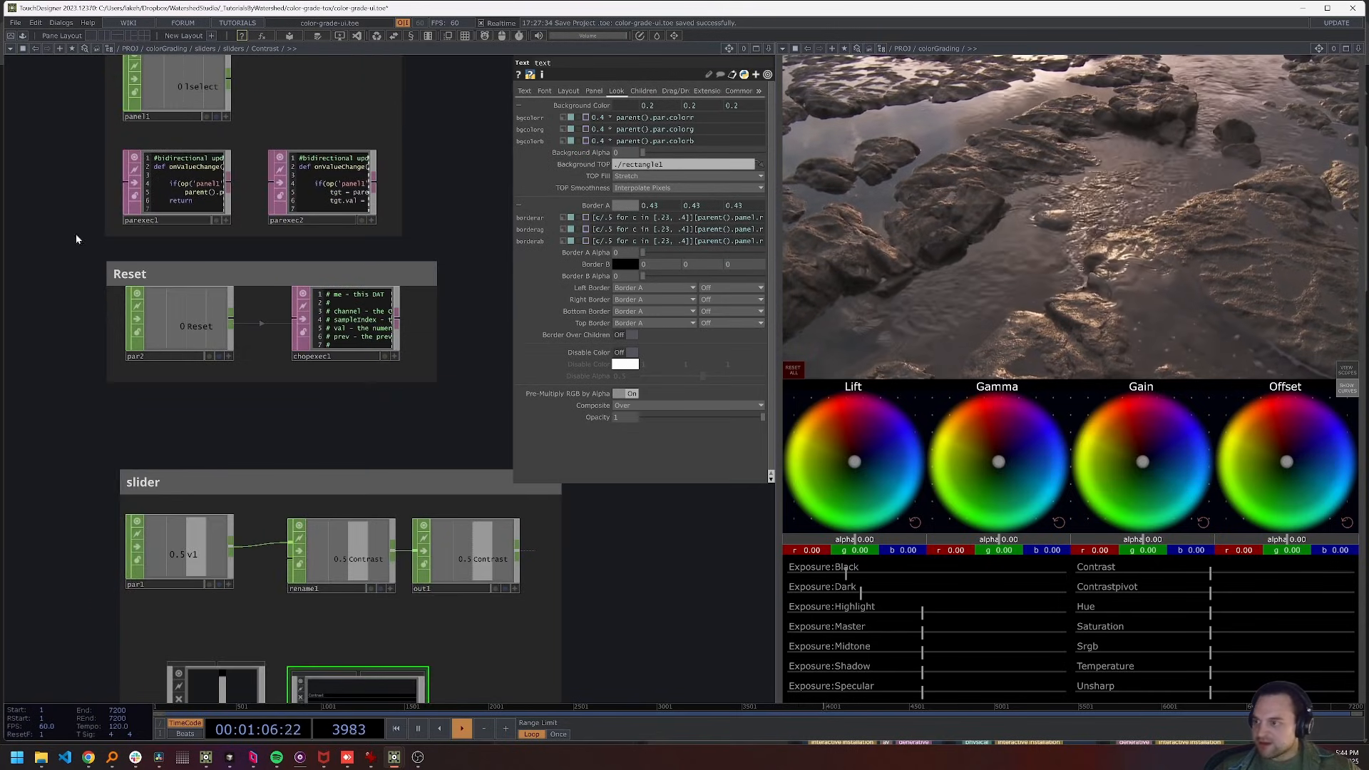
left_click_drag(79, 415, 82, 123)
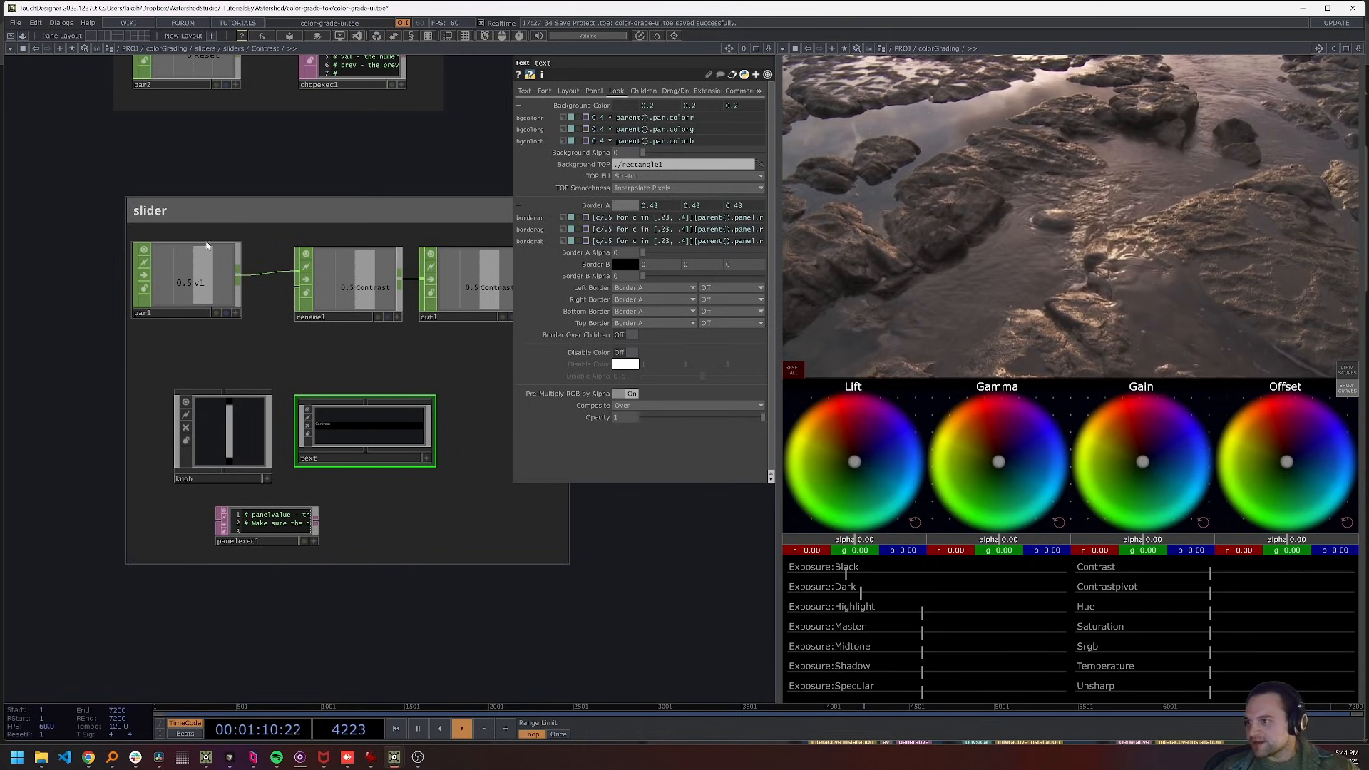
Vary the Contrast slider and examine how the parexec1 and parexec2 scripts update the slider and parameter in both directions
left_click_drag(160, 175, 204, 591)
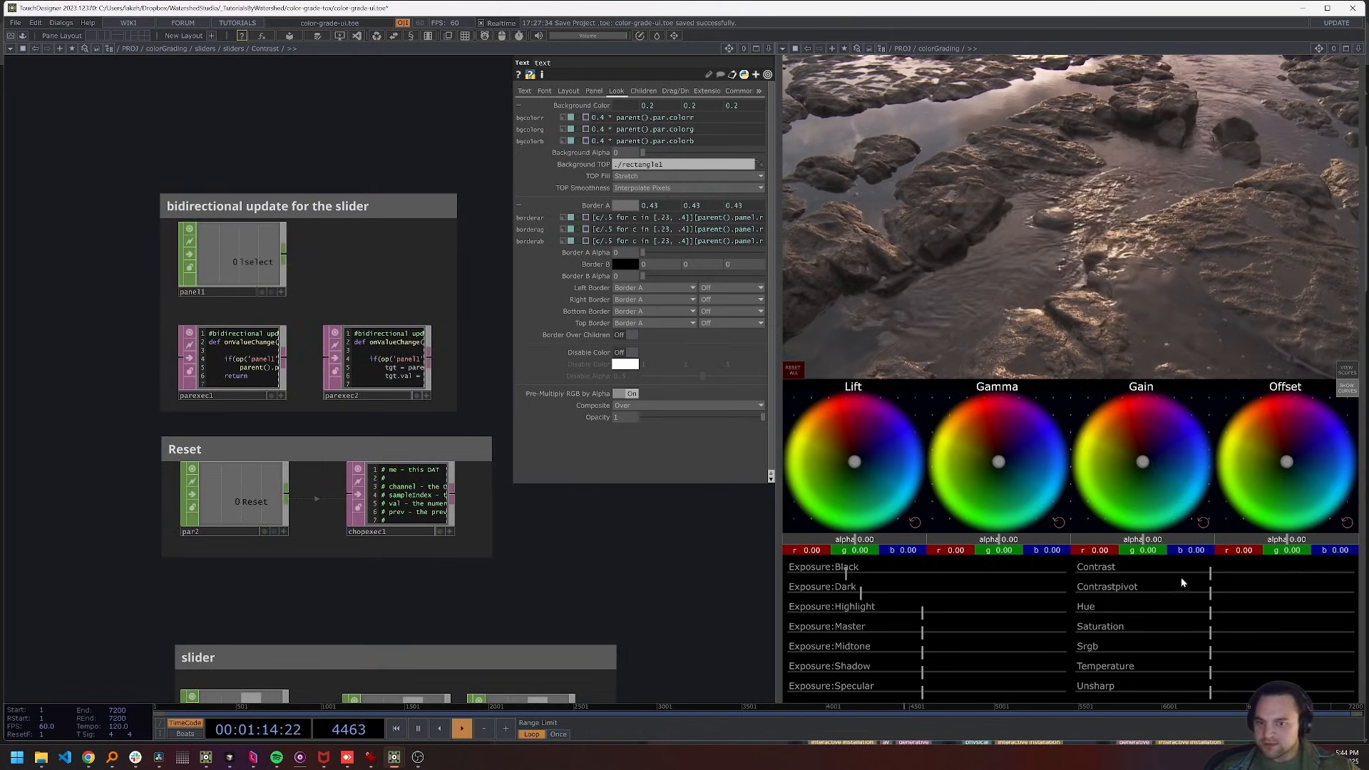
left_click_drag(1181, 576, 1219, 574)
scroll(226, 377, "up", 5)
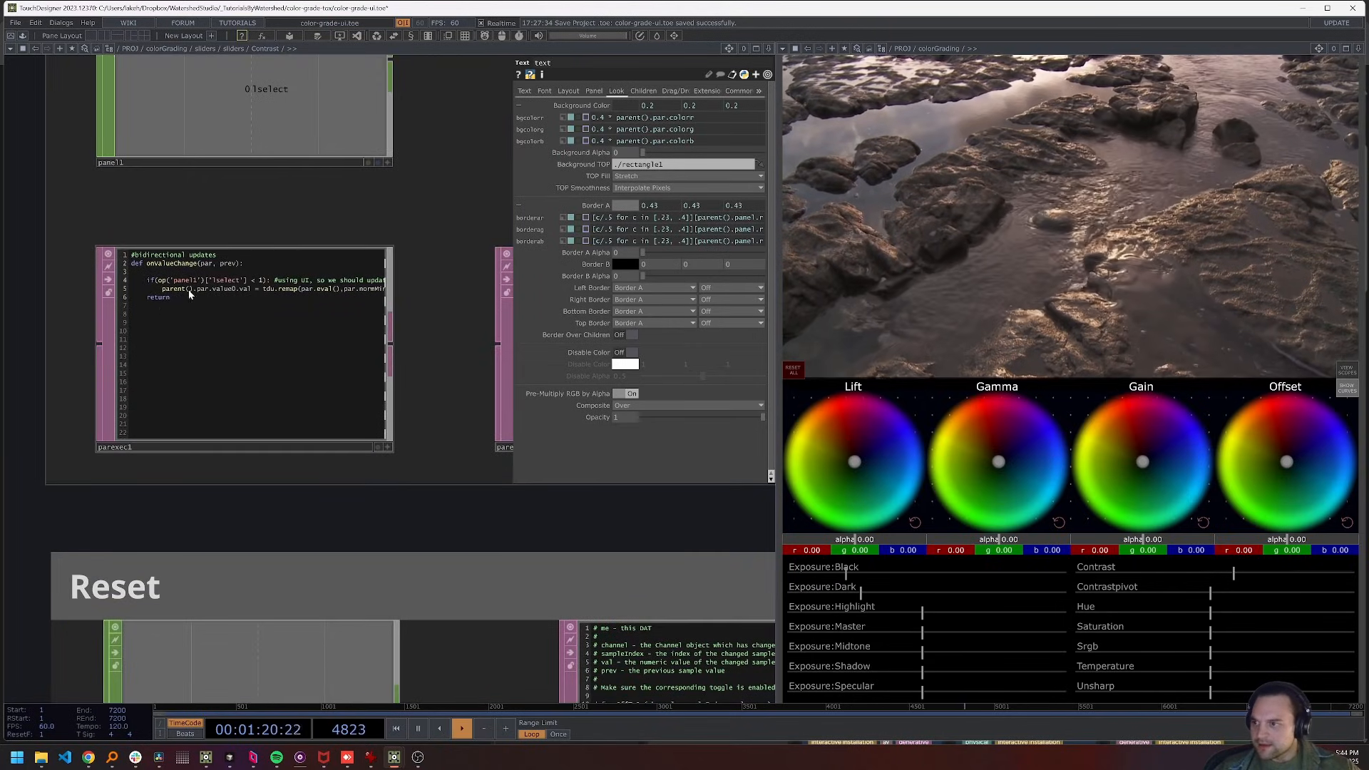
scroll(190, 283, "down", 6)
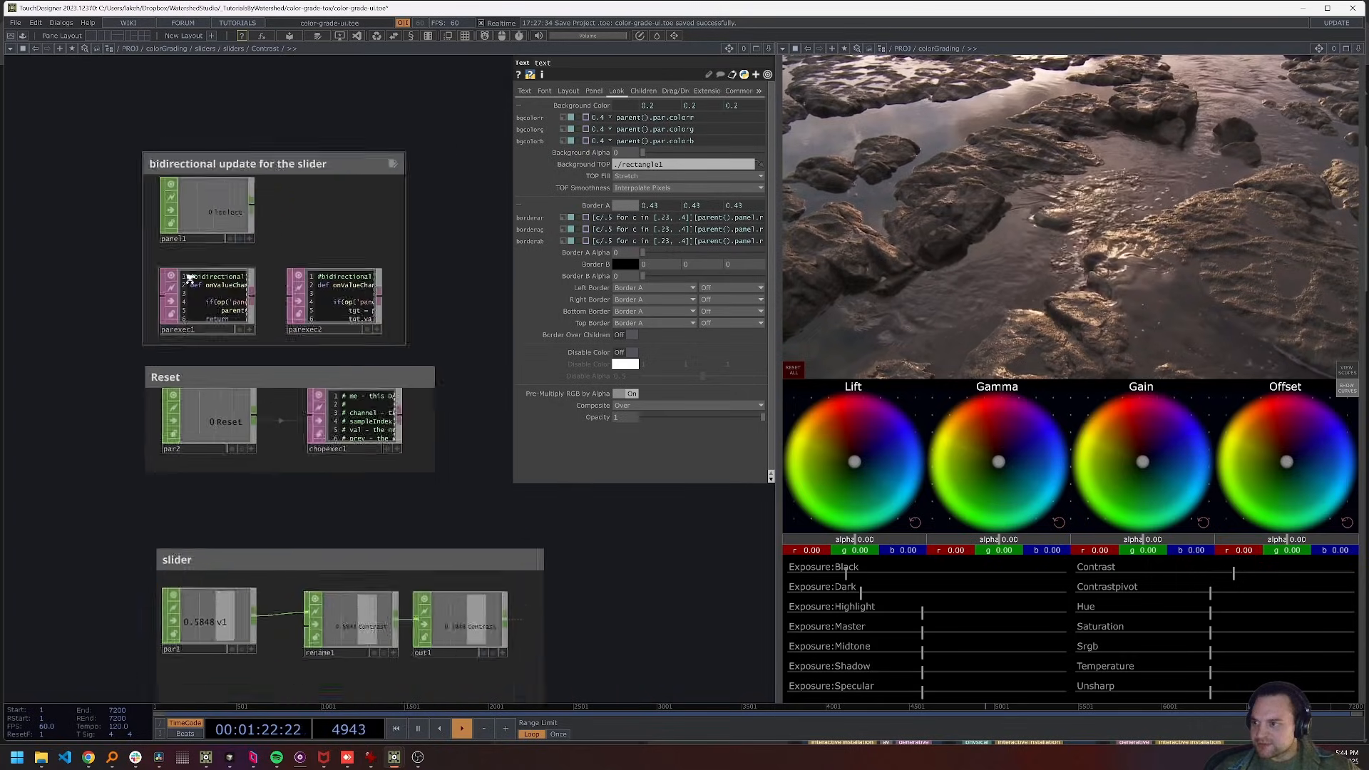
scroll(217, 391, "up", 5)
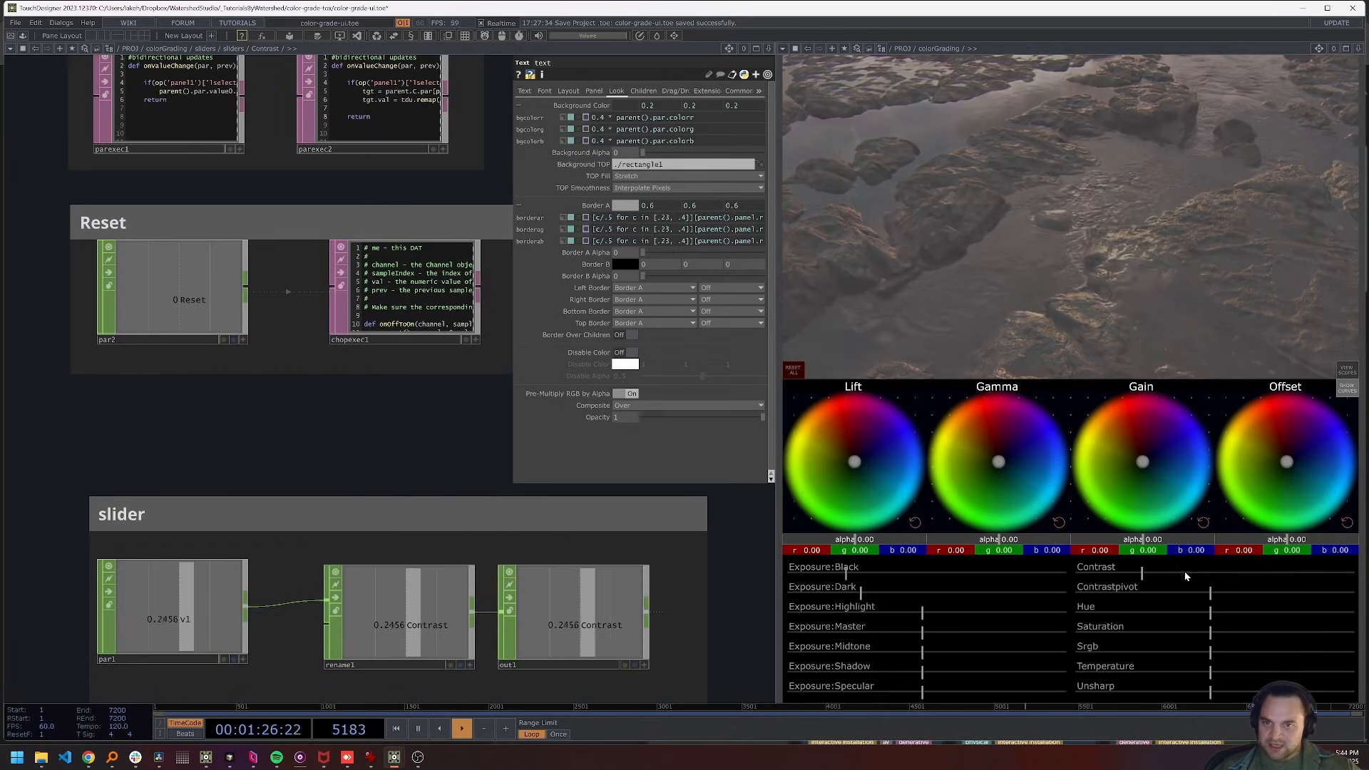
left_click_drag(1185, 576, 1239, 572)
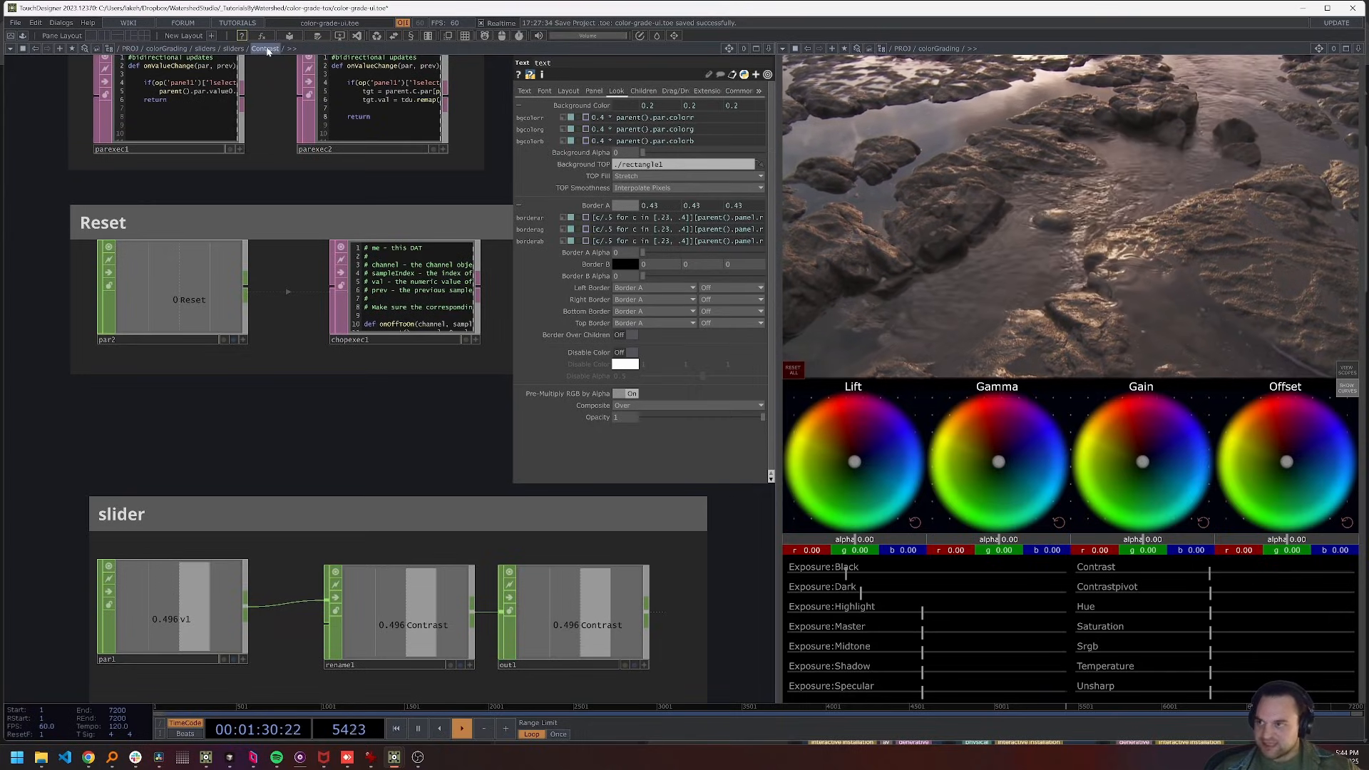
Leave the Contrast slider and go back up through both sliders containers to the colorGrading network
scroll(336, 460, "down", 10)
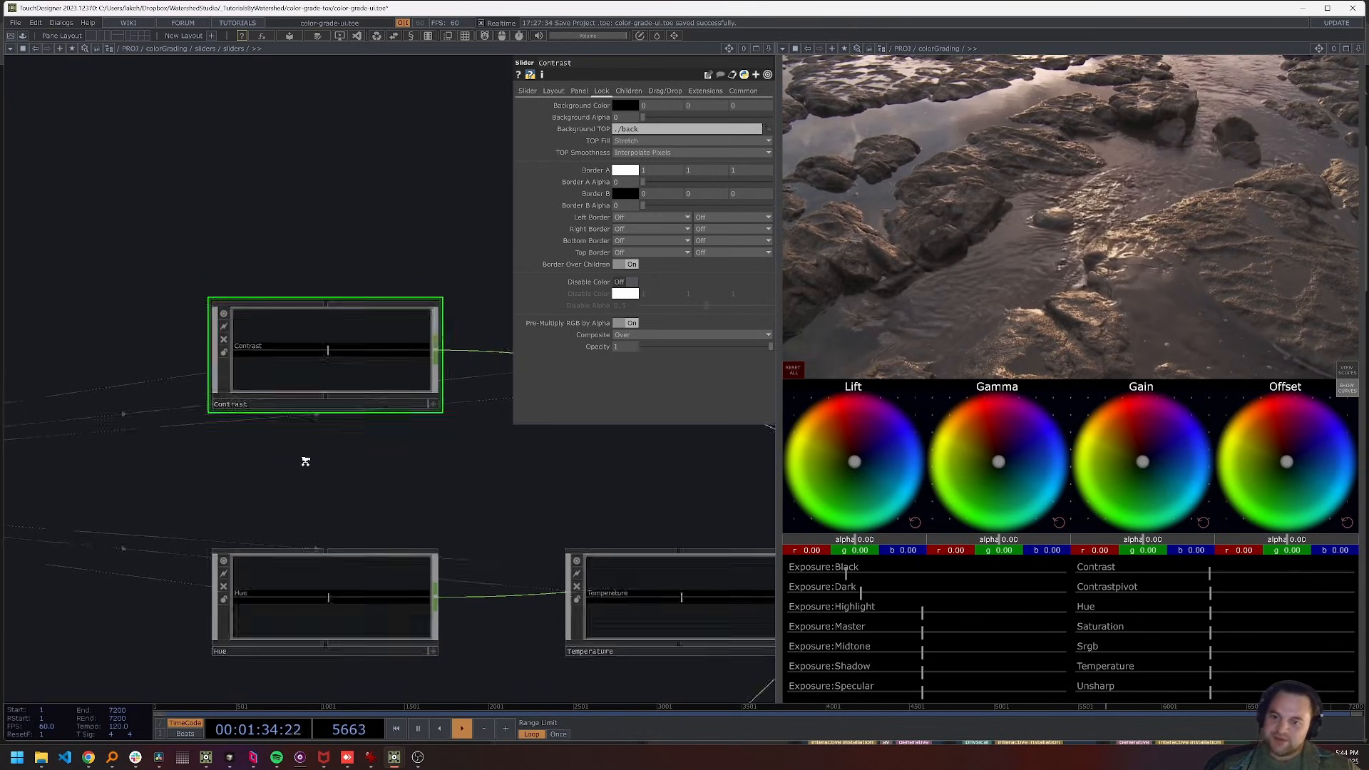
scroll(302, 462, "down", 10)
scroll(306, 461, "up", 6)
scroll(306, 461, "down", 4)
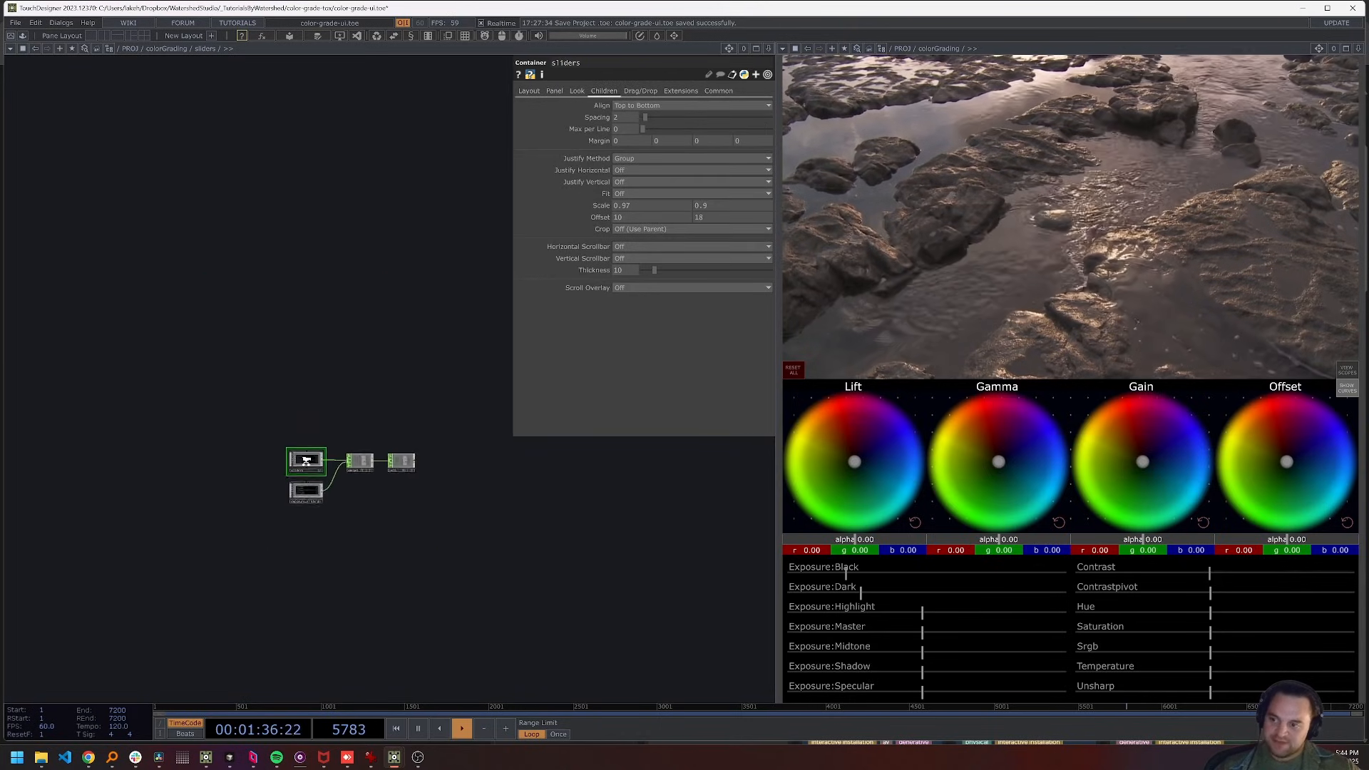
scroll(306, 461, "down", 8)
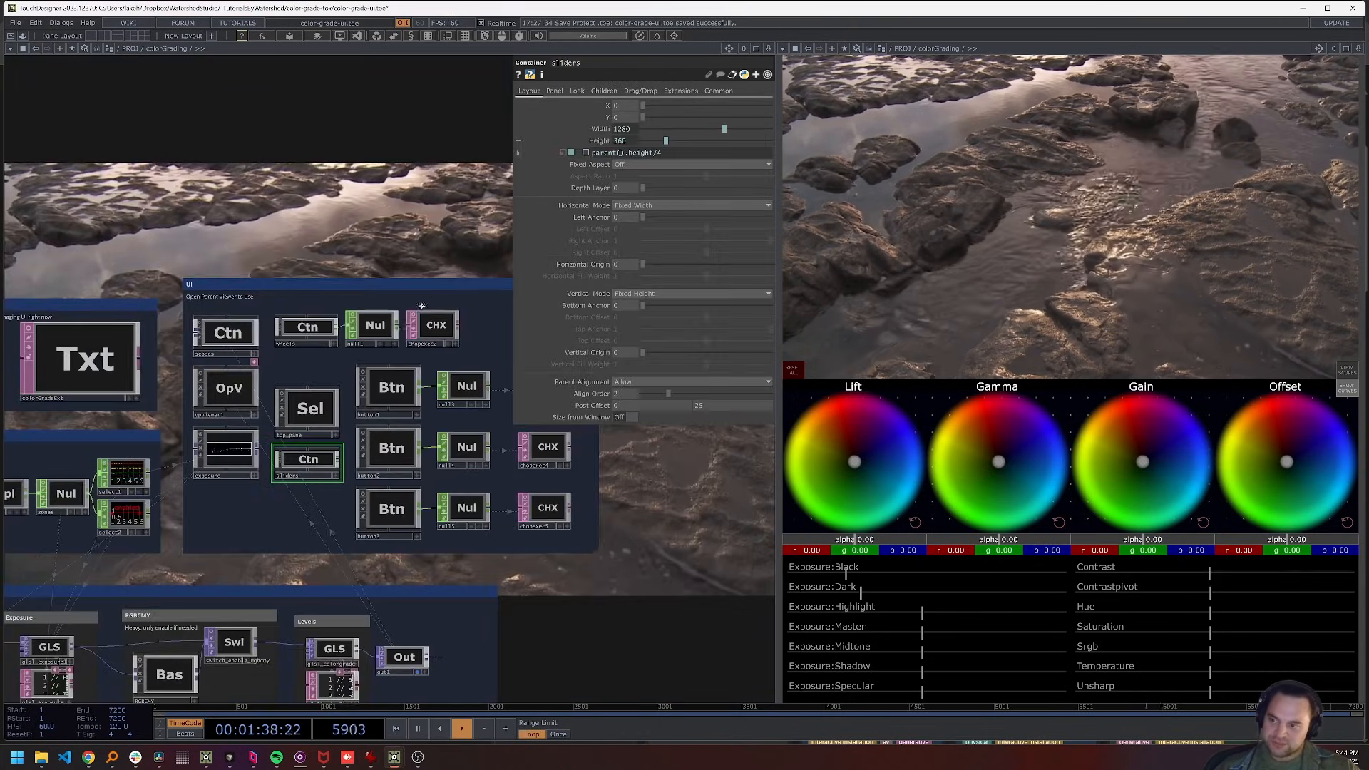
Examine the chopexec3 reset script in the UI group and reset all grading controls to their defaults
scroll(298, 361, "up", 10)
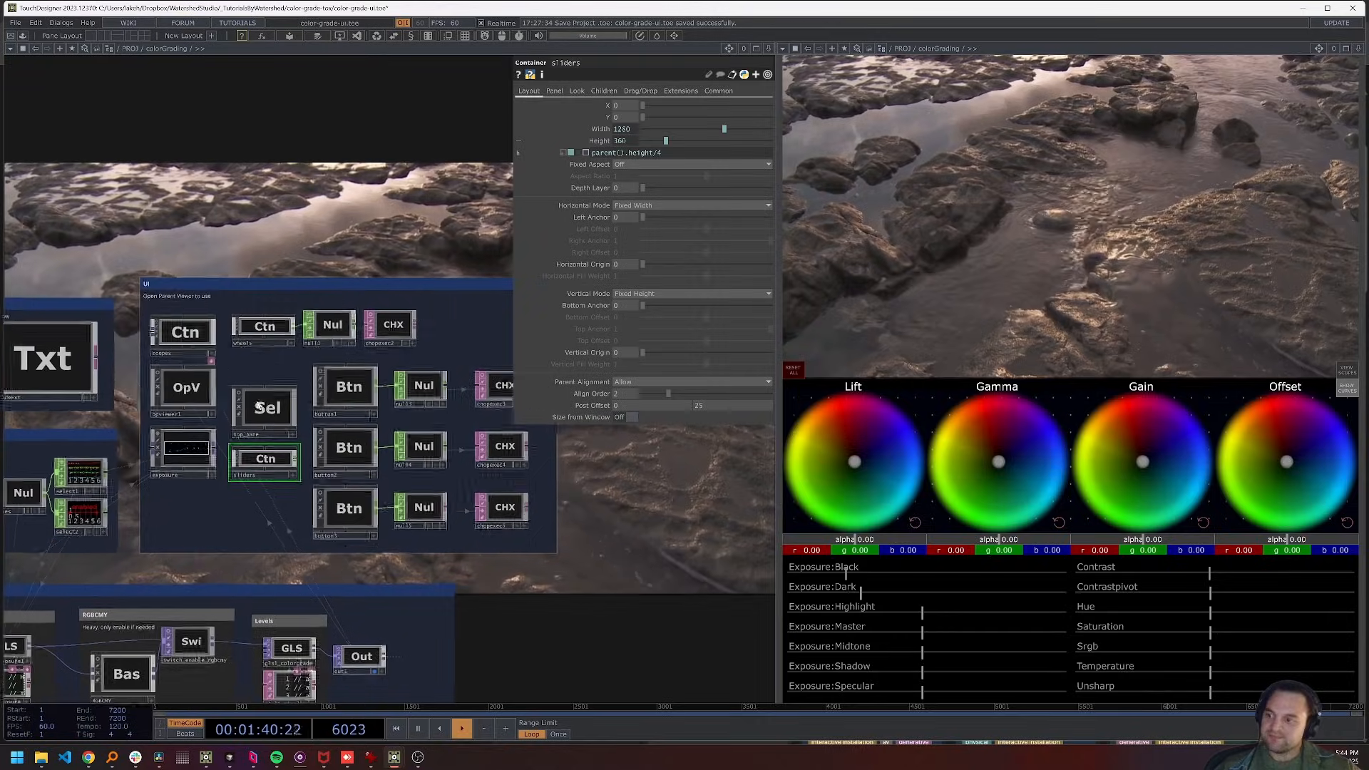
scroll(137, 469, "down", 5)
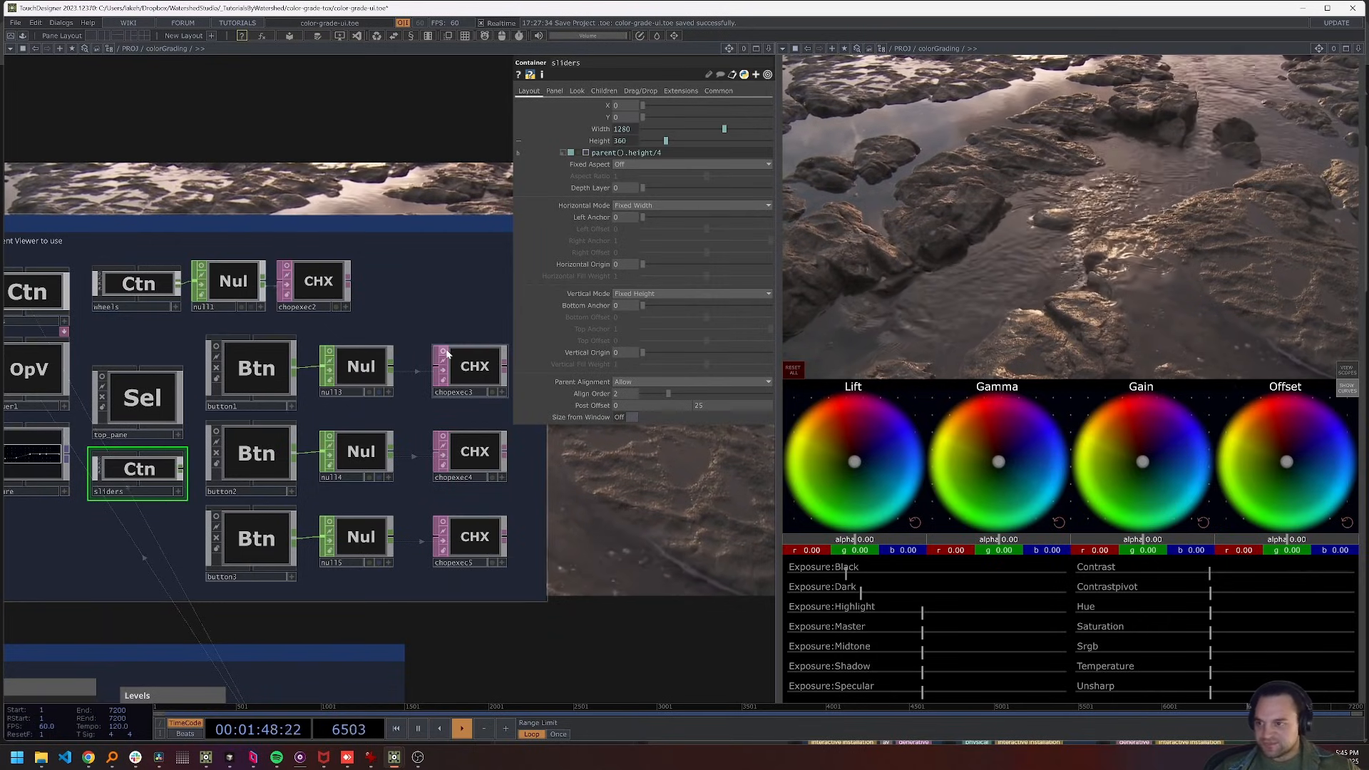
scroll(467, 374, "up", 5)
scroll(429, 300, "down", 5)
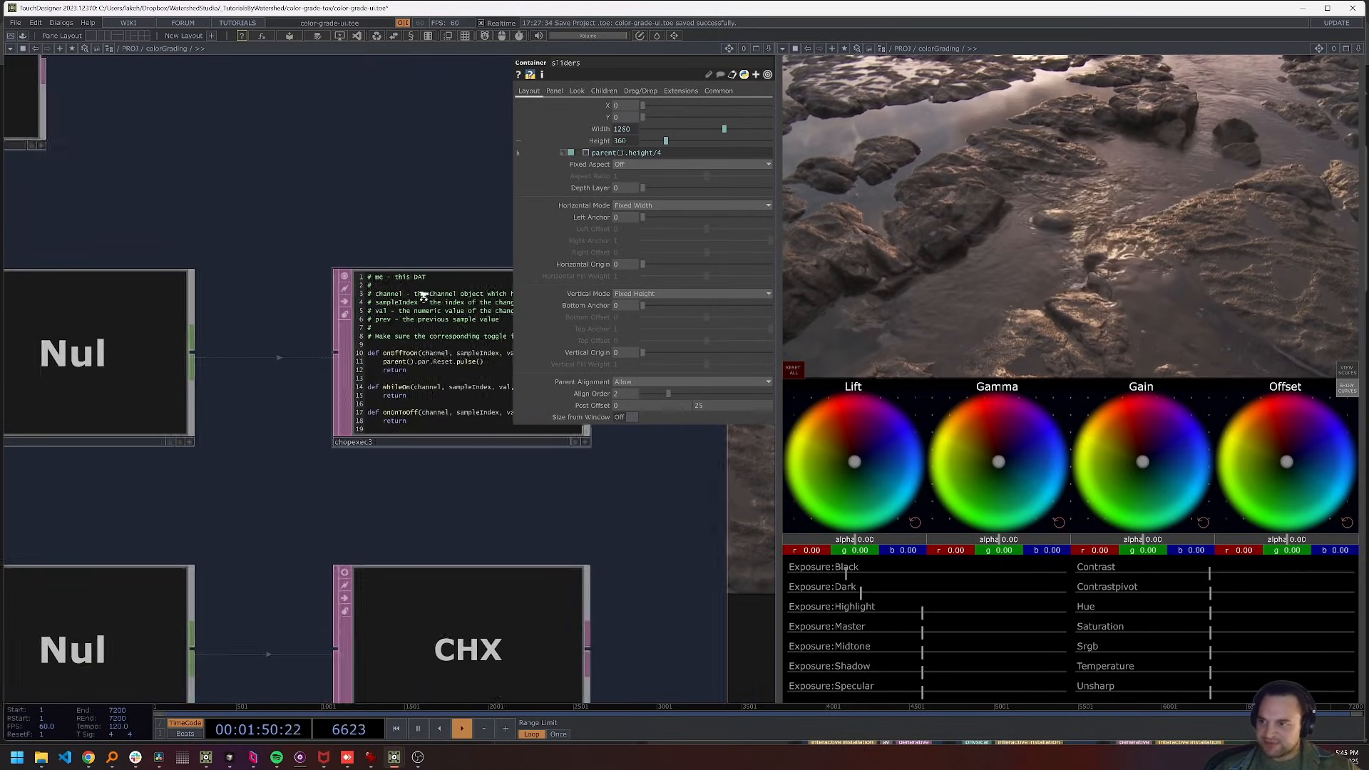
left_click_drag(504, 250, 602, 287)
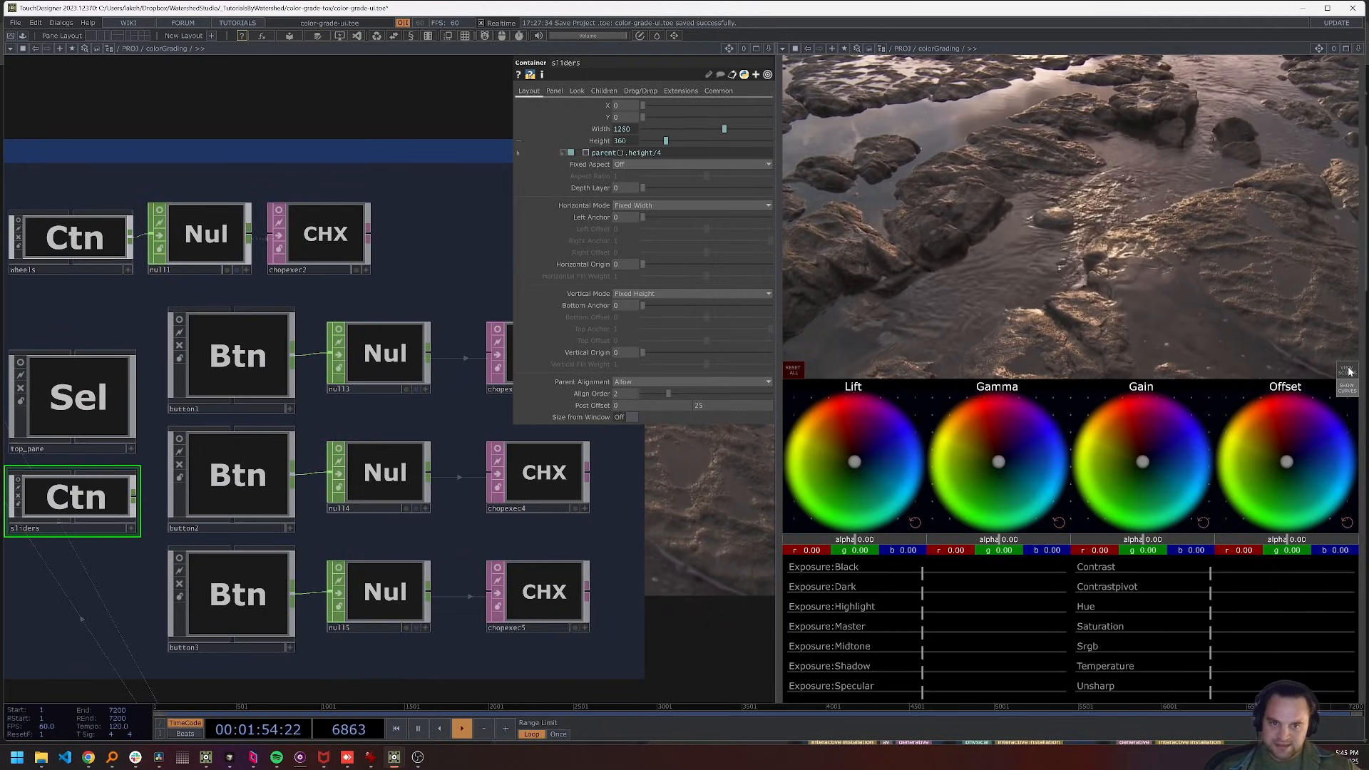
Show the whole colorGrading network and hide the parameter window
scroll(633, 441, "down", 10)
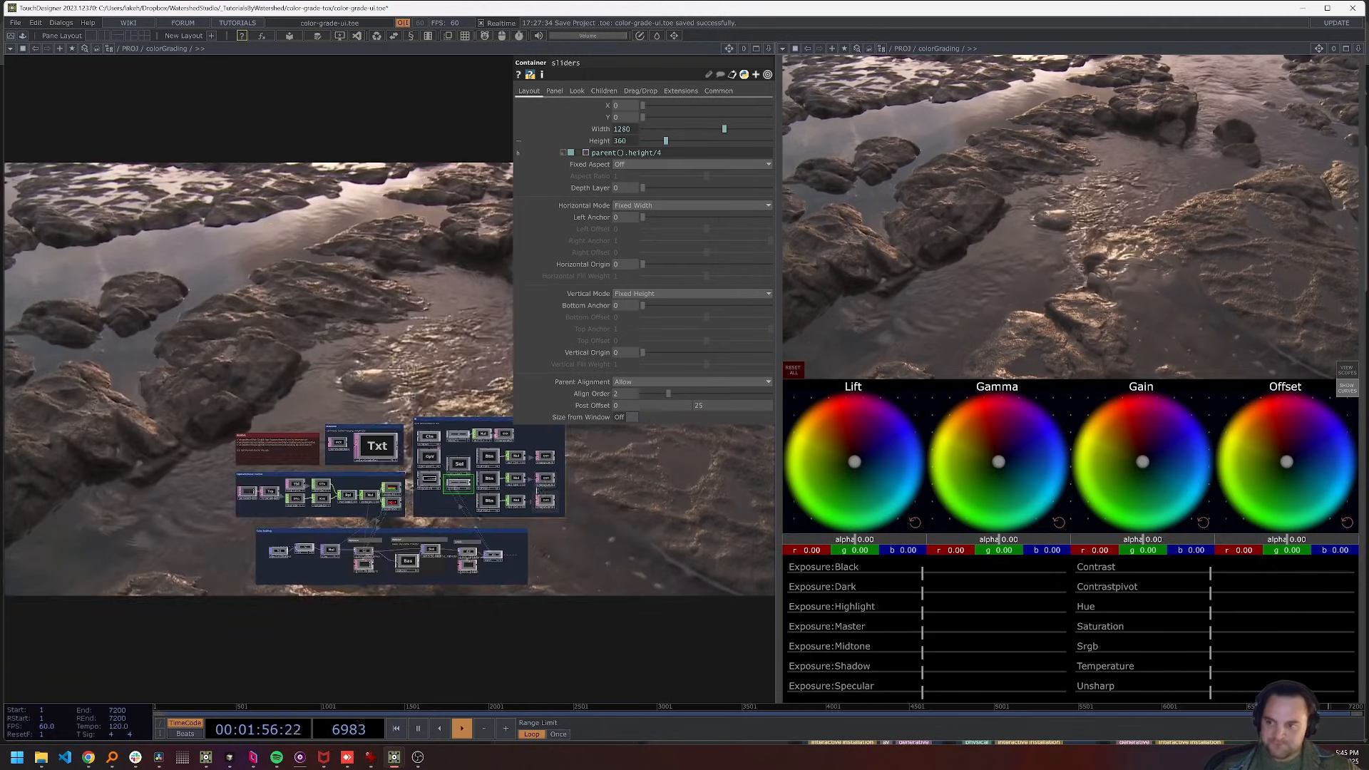
left_click_drag(295, 334, 274, 378)
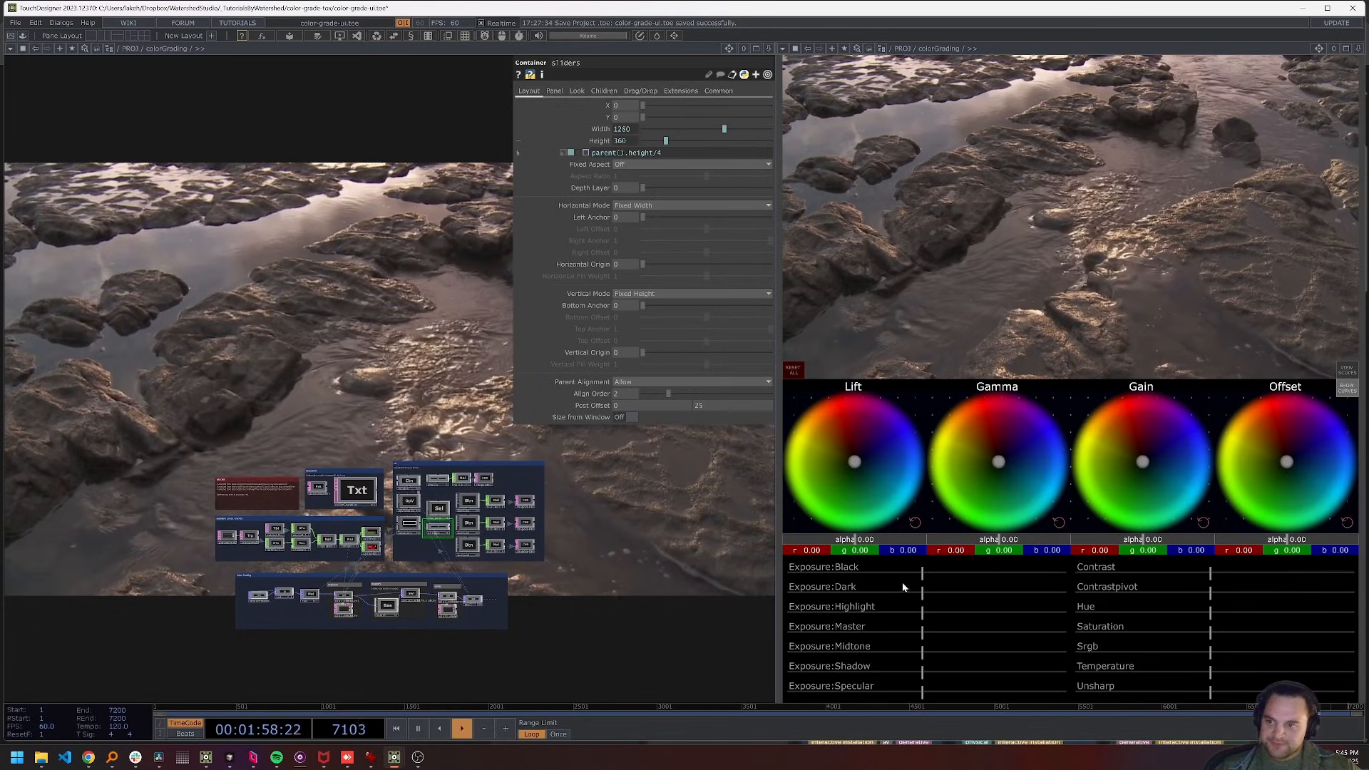
key("p")
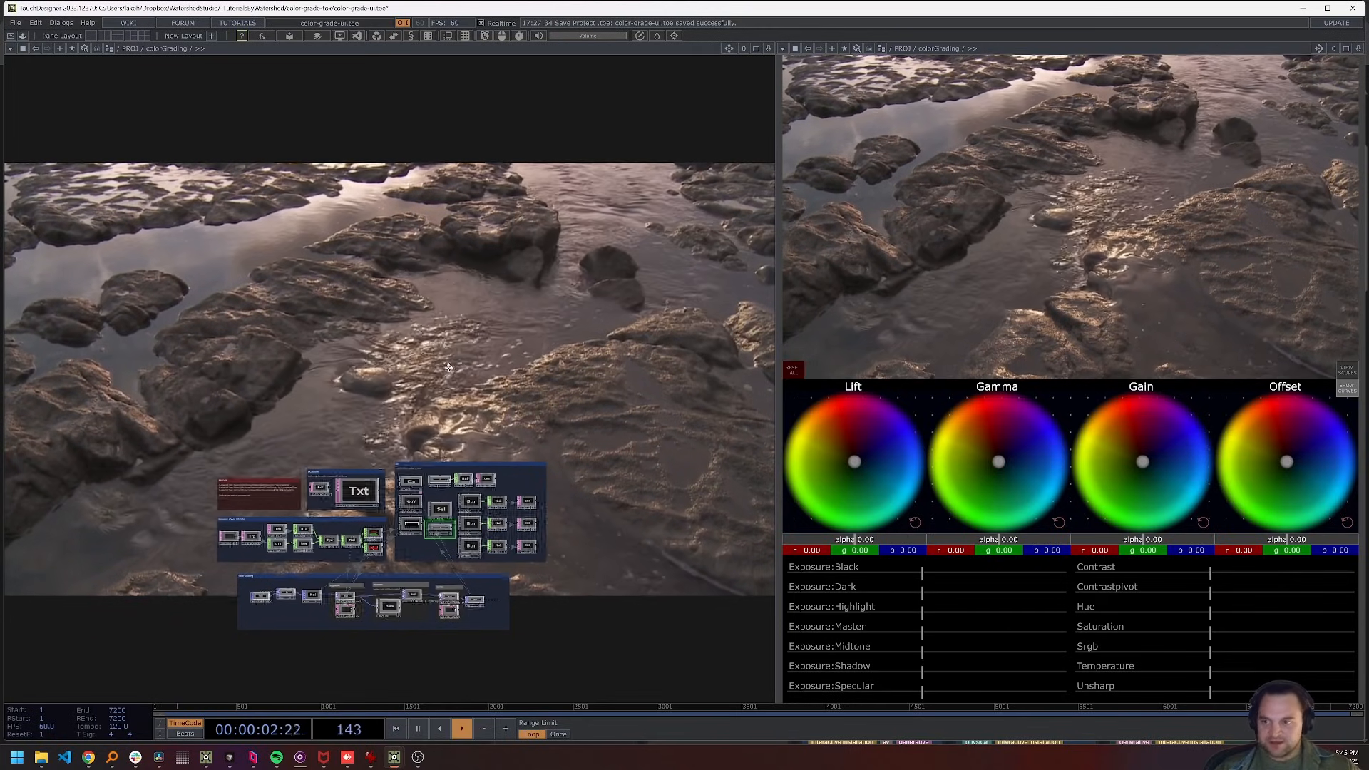
left_click_drag(435, 361, 449, 372)
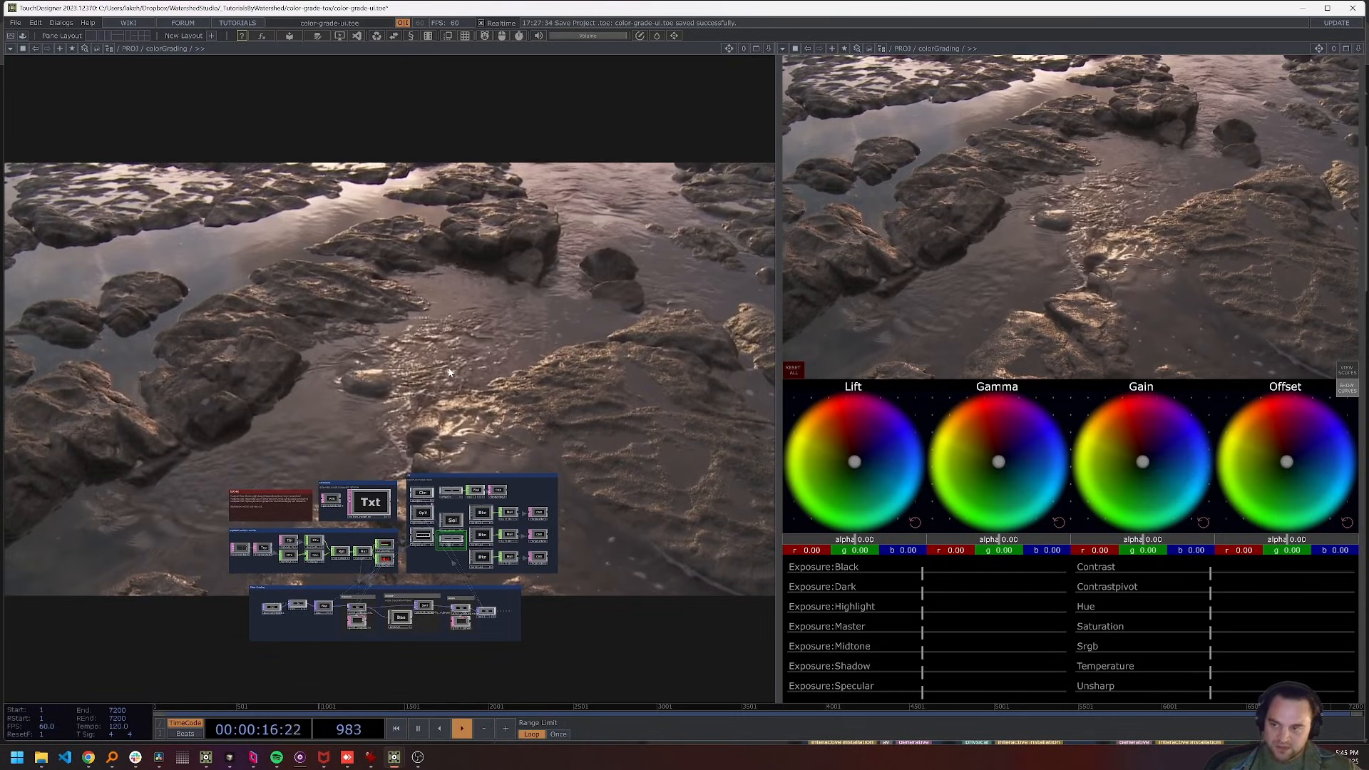
left_click_drag(589, 331, 657, 172)
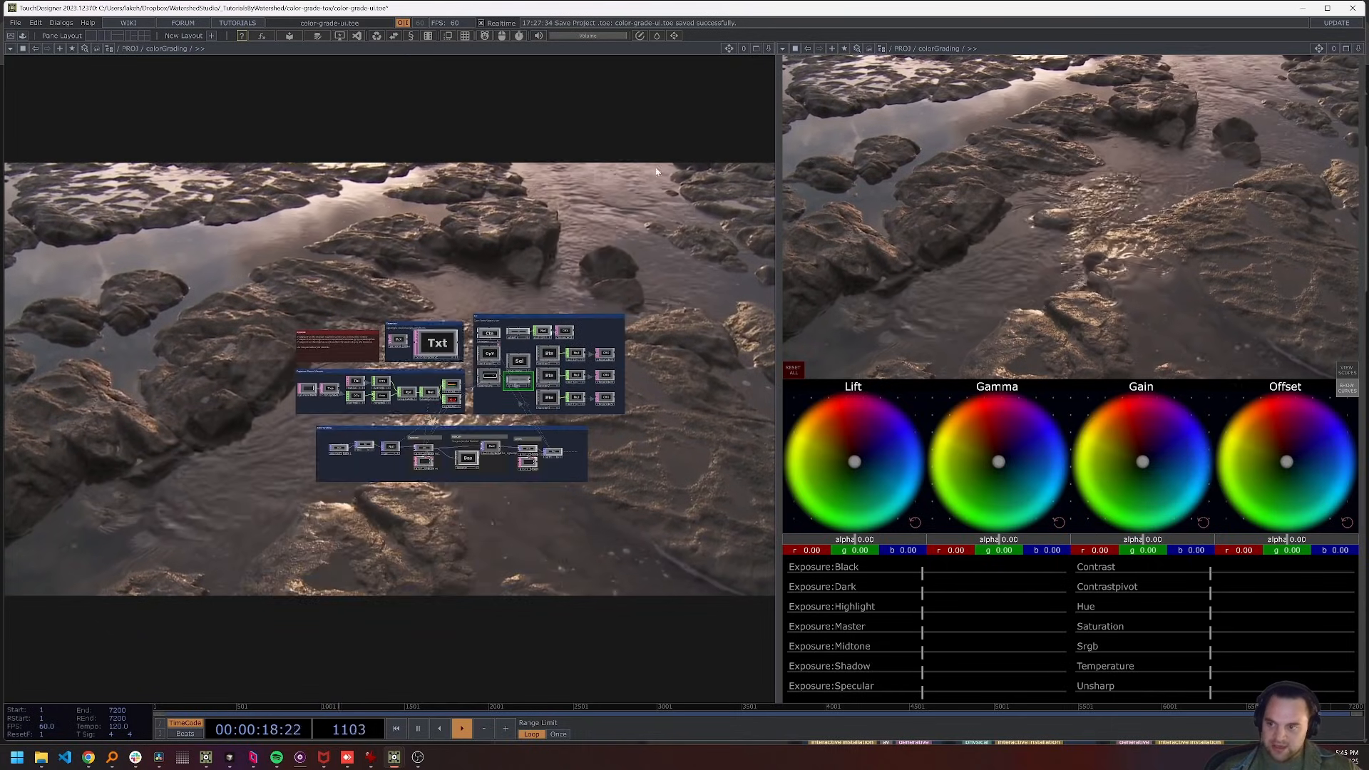
scroll(528, 392, "up", 5)
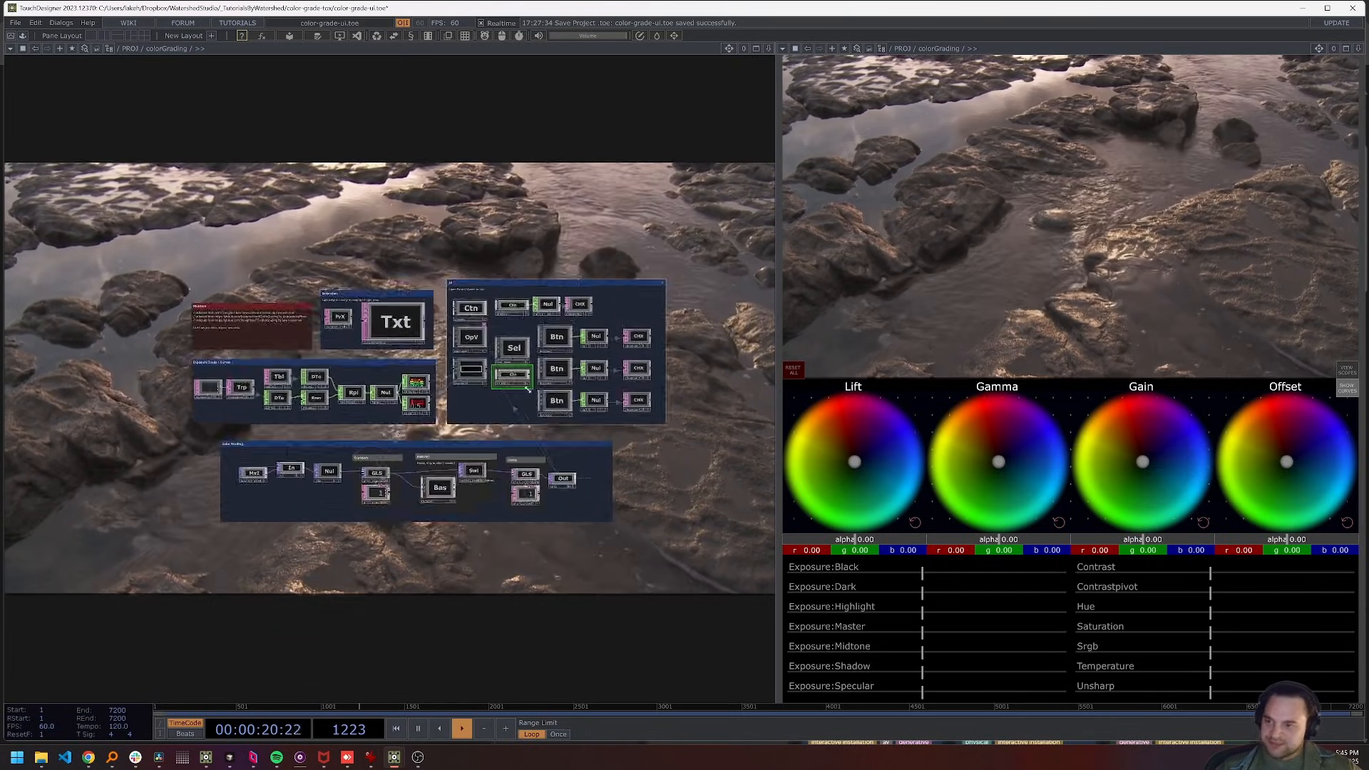
scroll(503, 421, "down", 5)
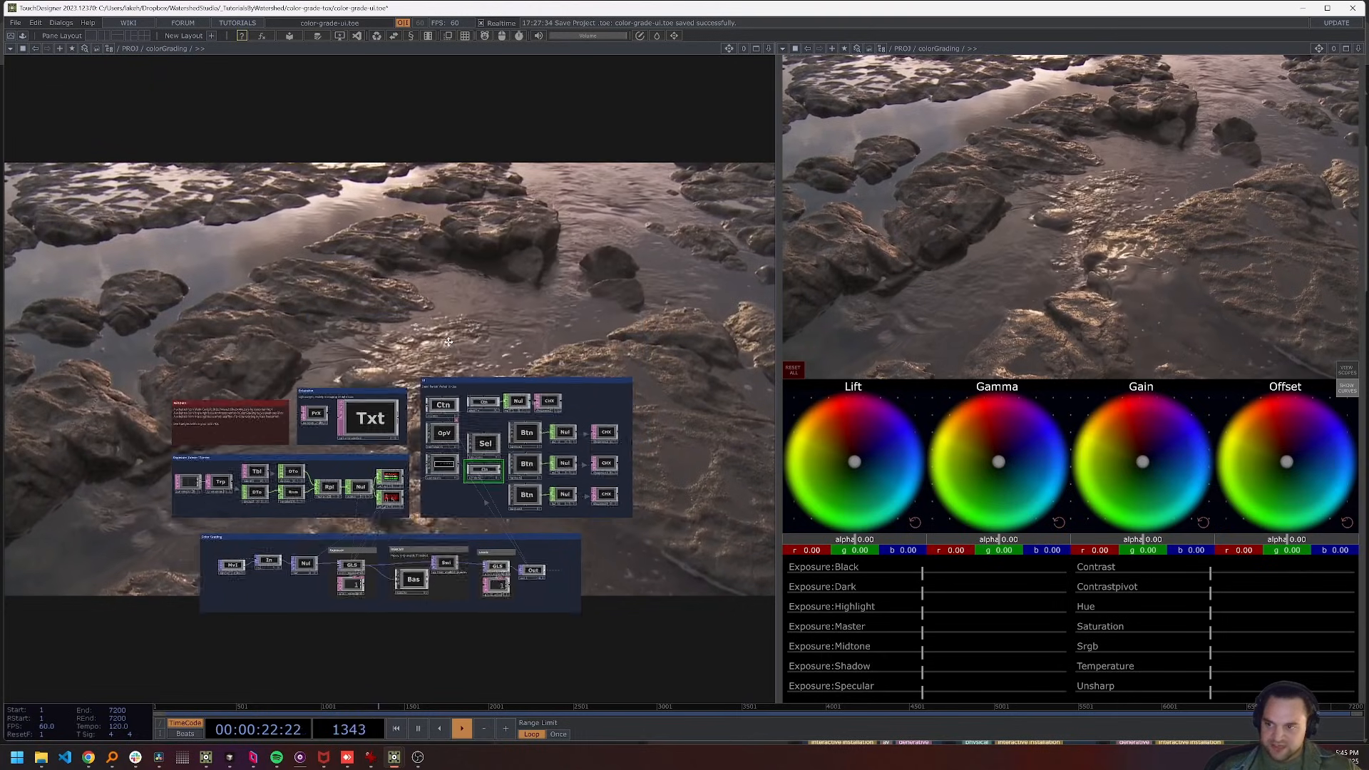
left_click_drag(731, 280, 709, 289)
left_click_drag(597, 412, 587, 315)
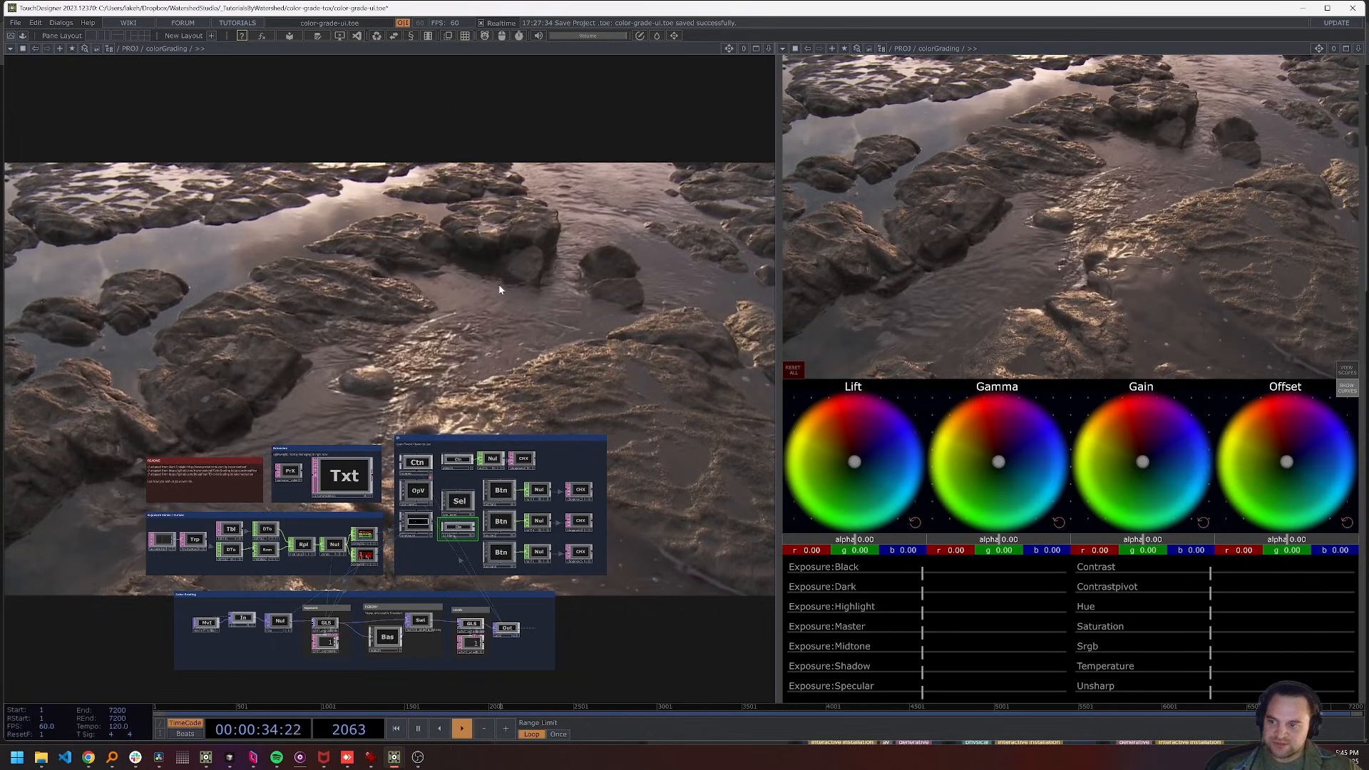
left_click_drag(502, 279, 521, 269)
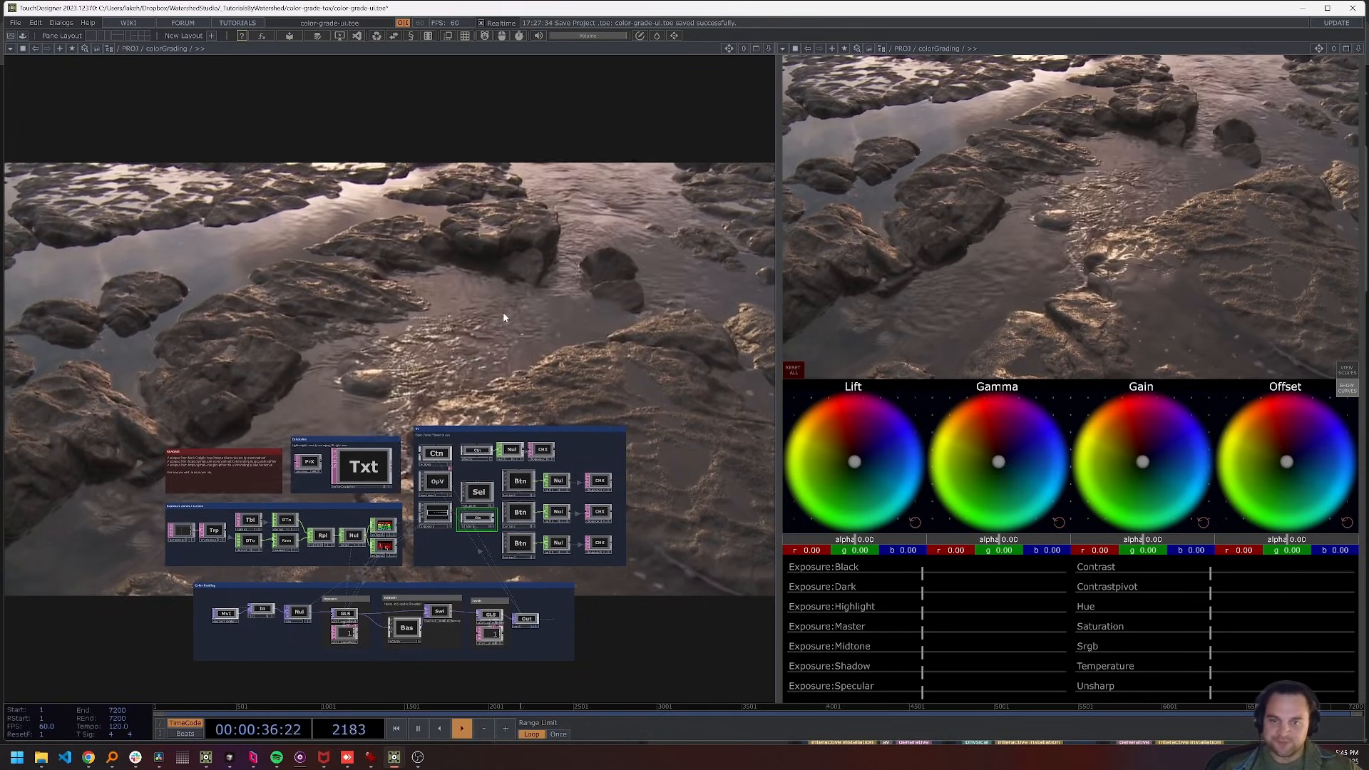